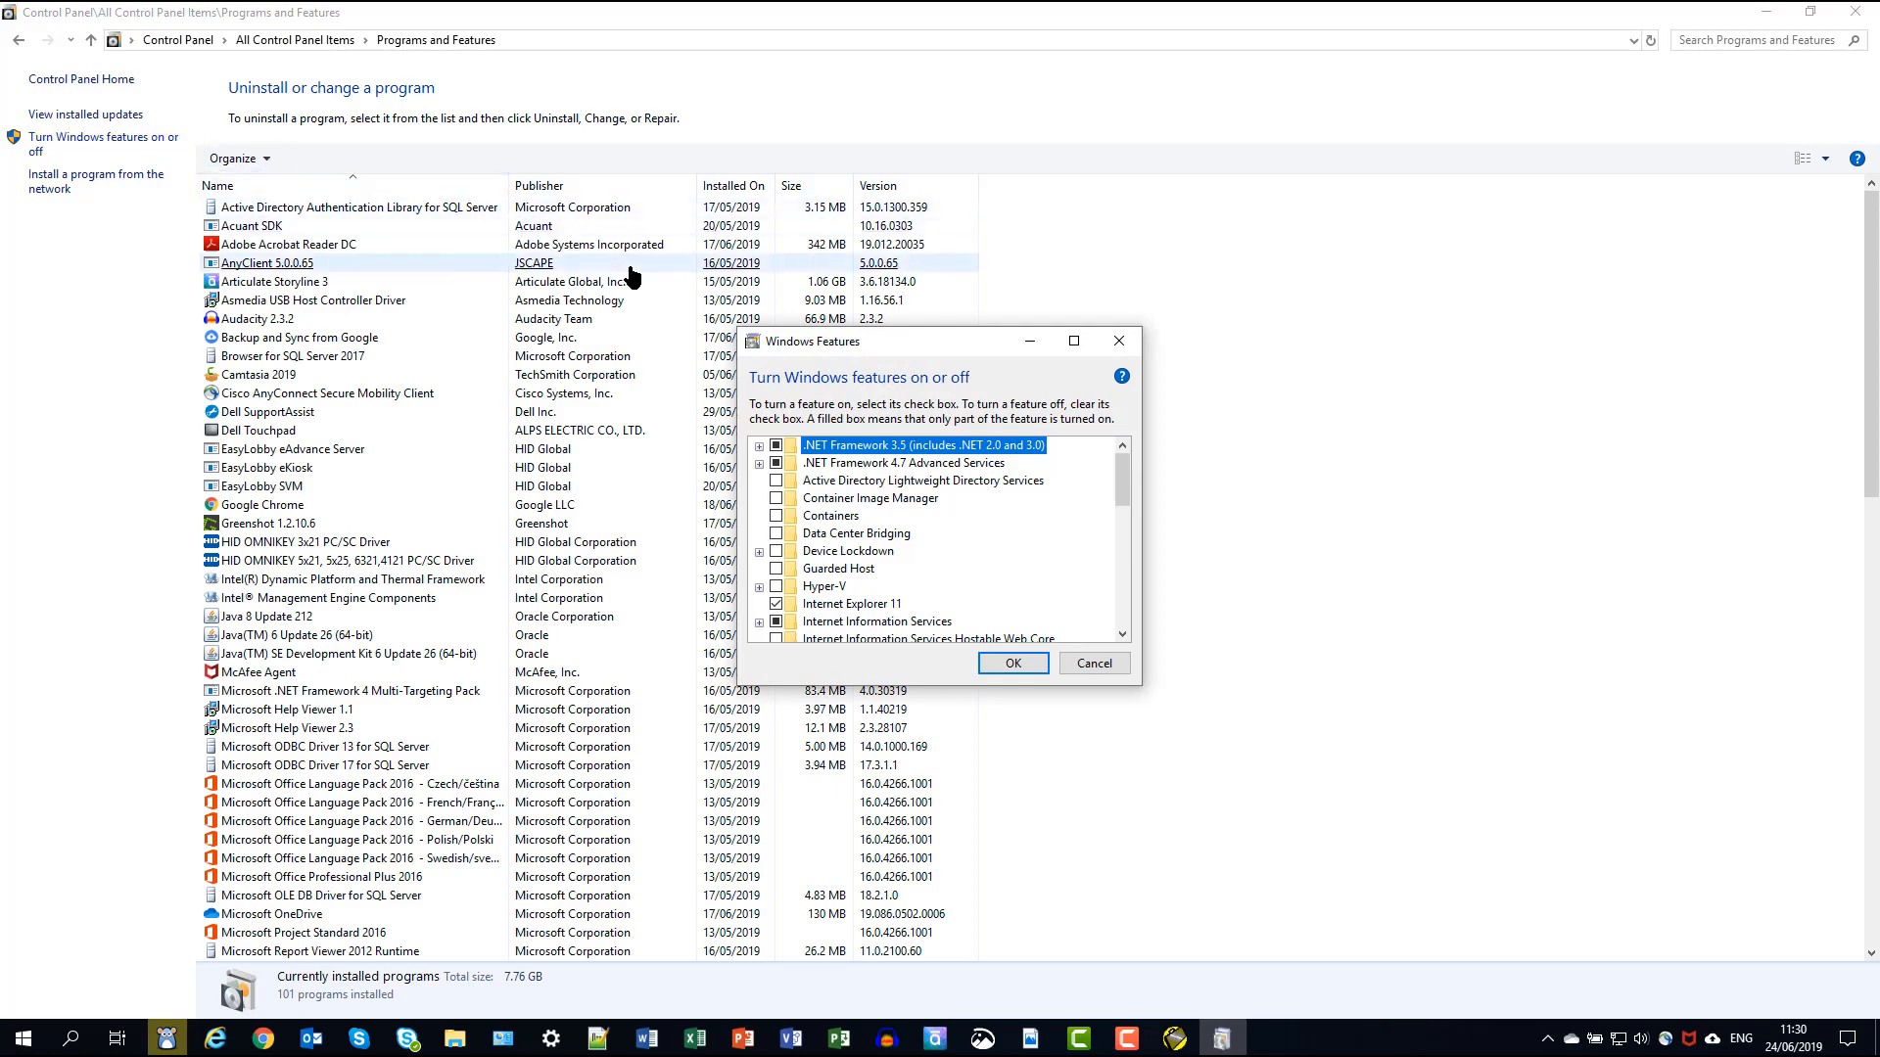
- Enable ASP.NET 4.7 under IIS > World Wide Web Services > Application Development Features and apply it
drag(872, 341, 849, 104)
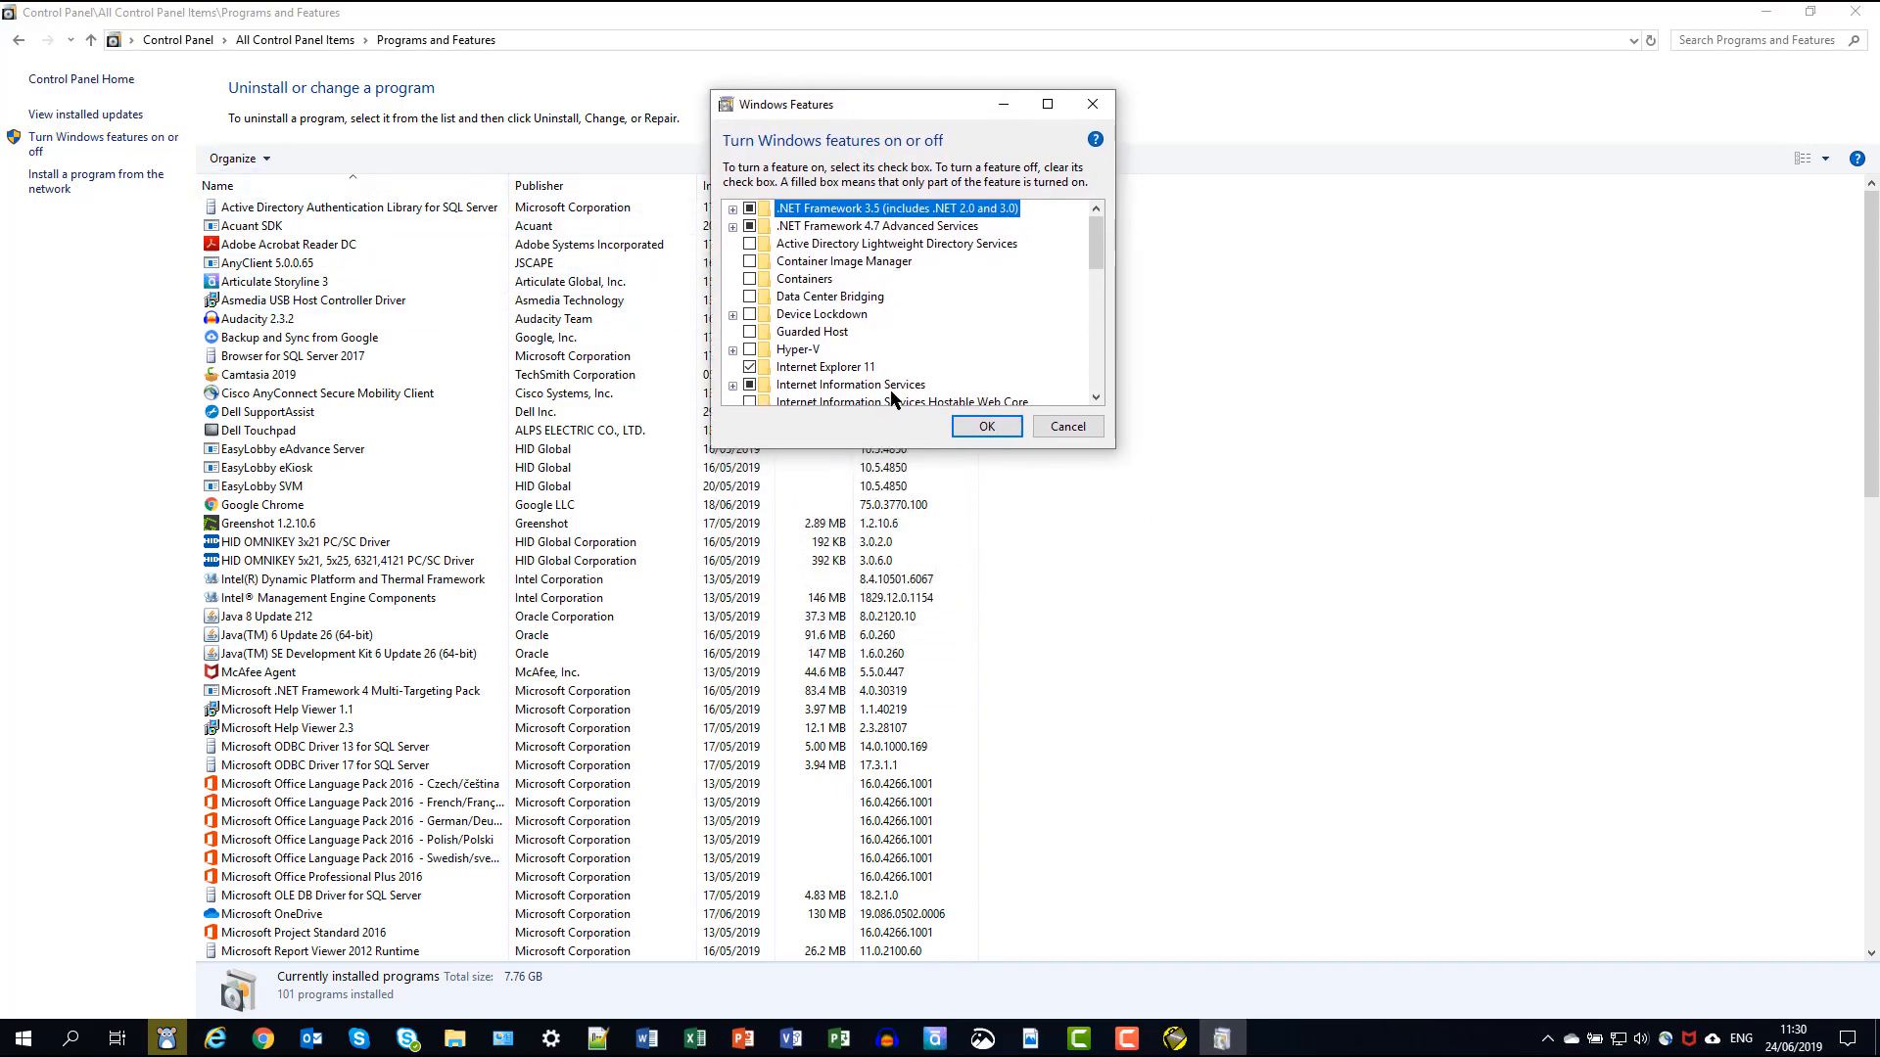
drag(897, 474, 991, 852)
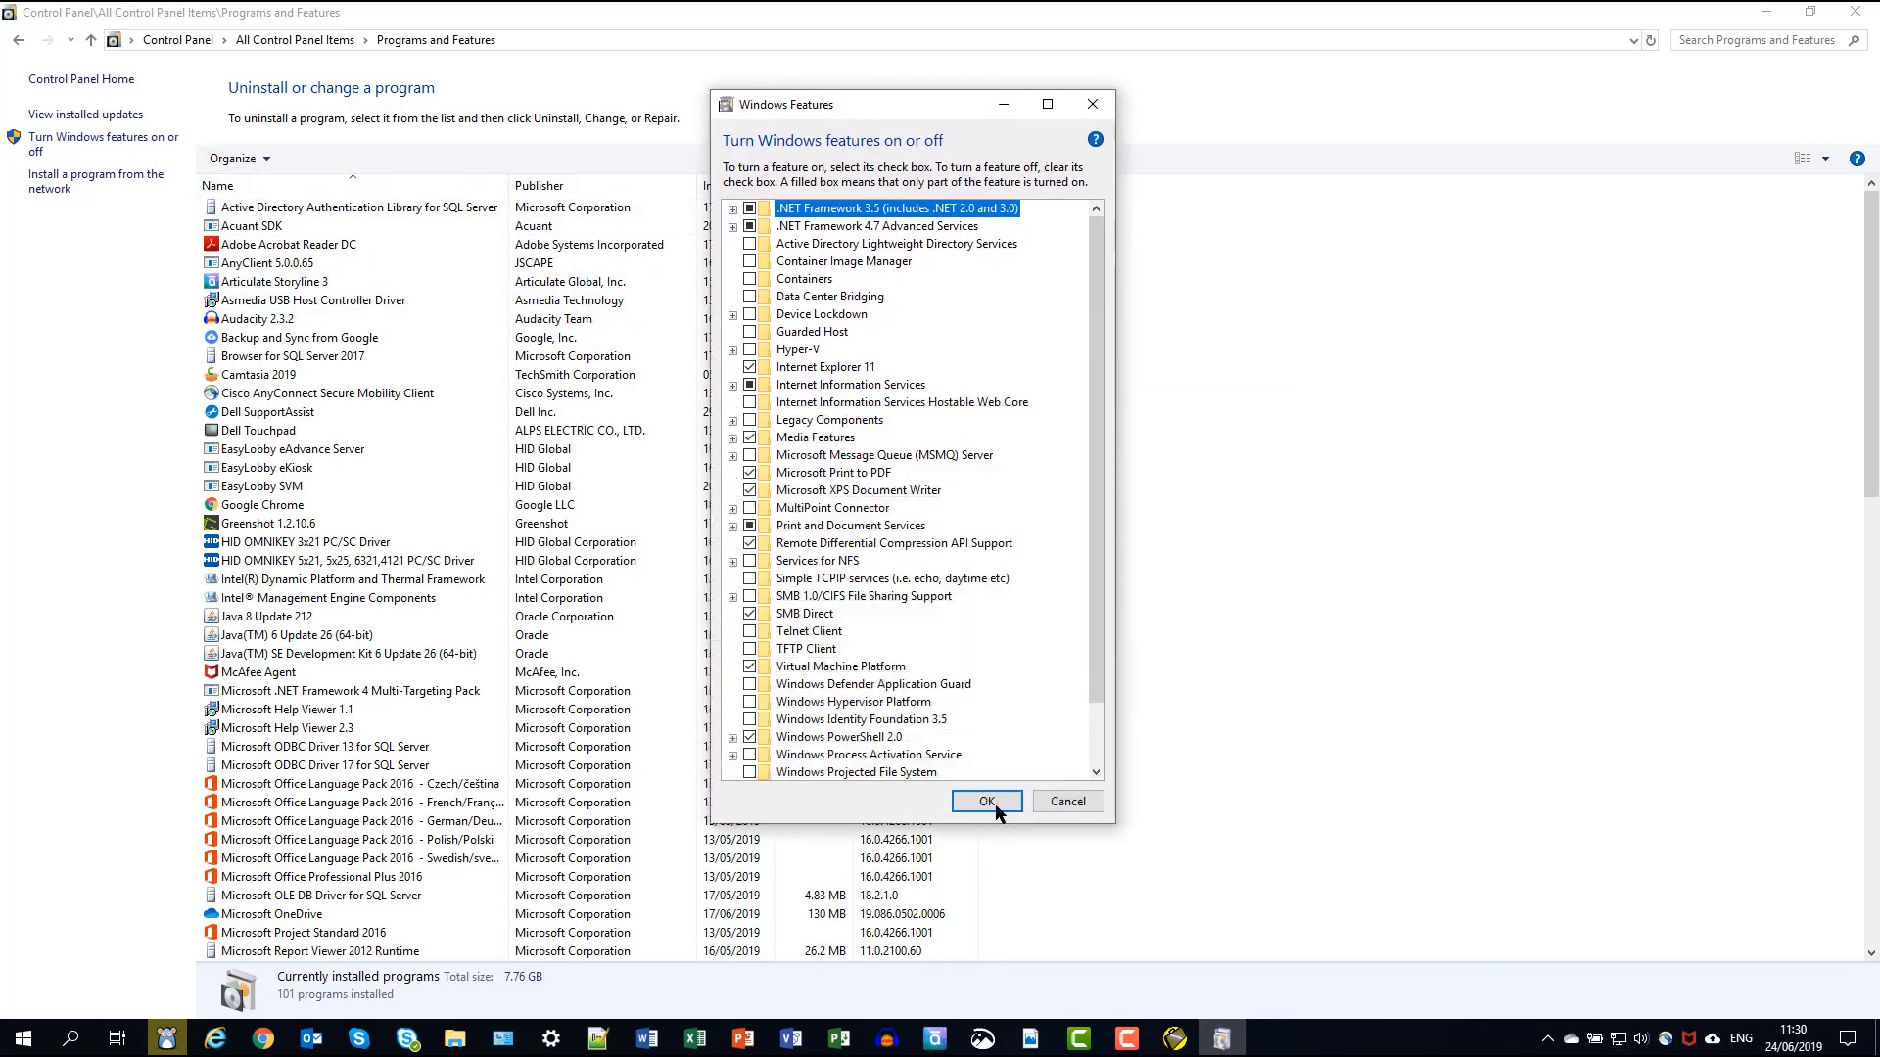
click(732, 385)
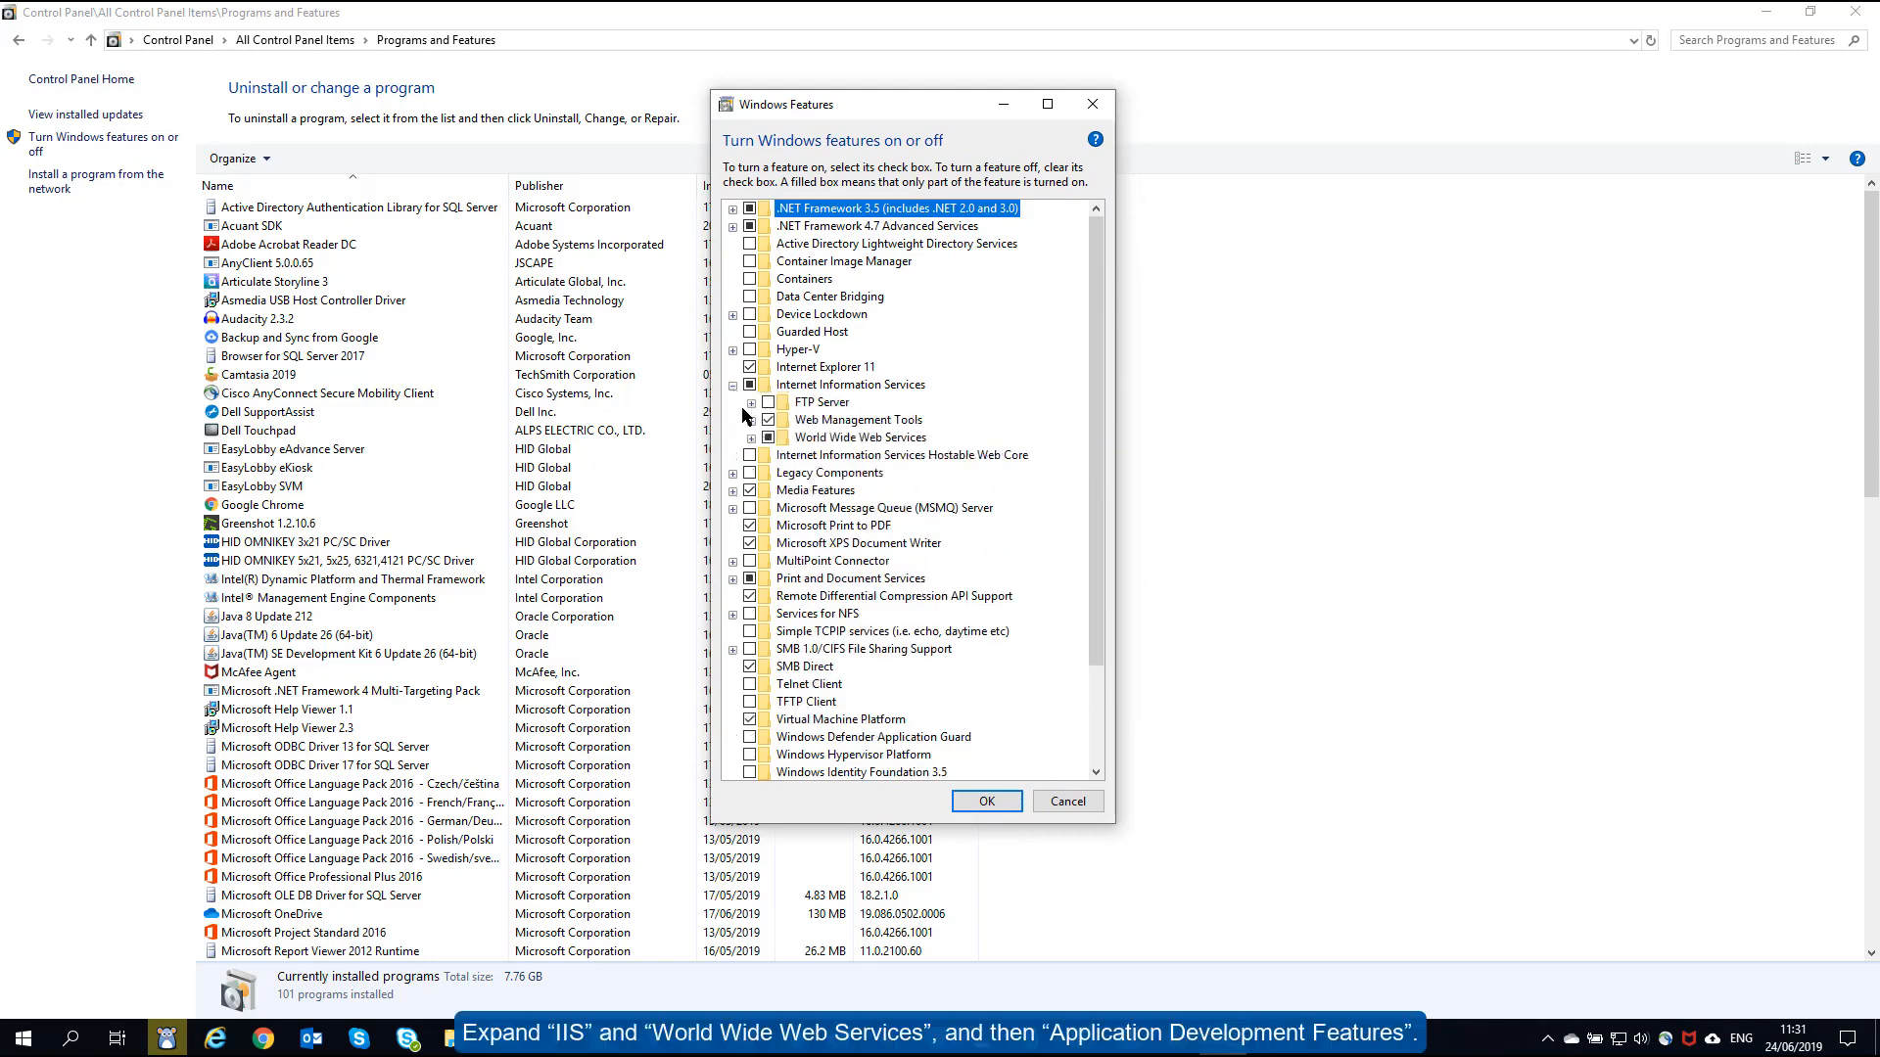
click(751, 439)
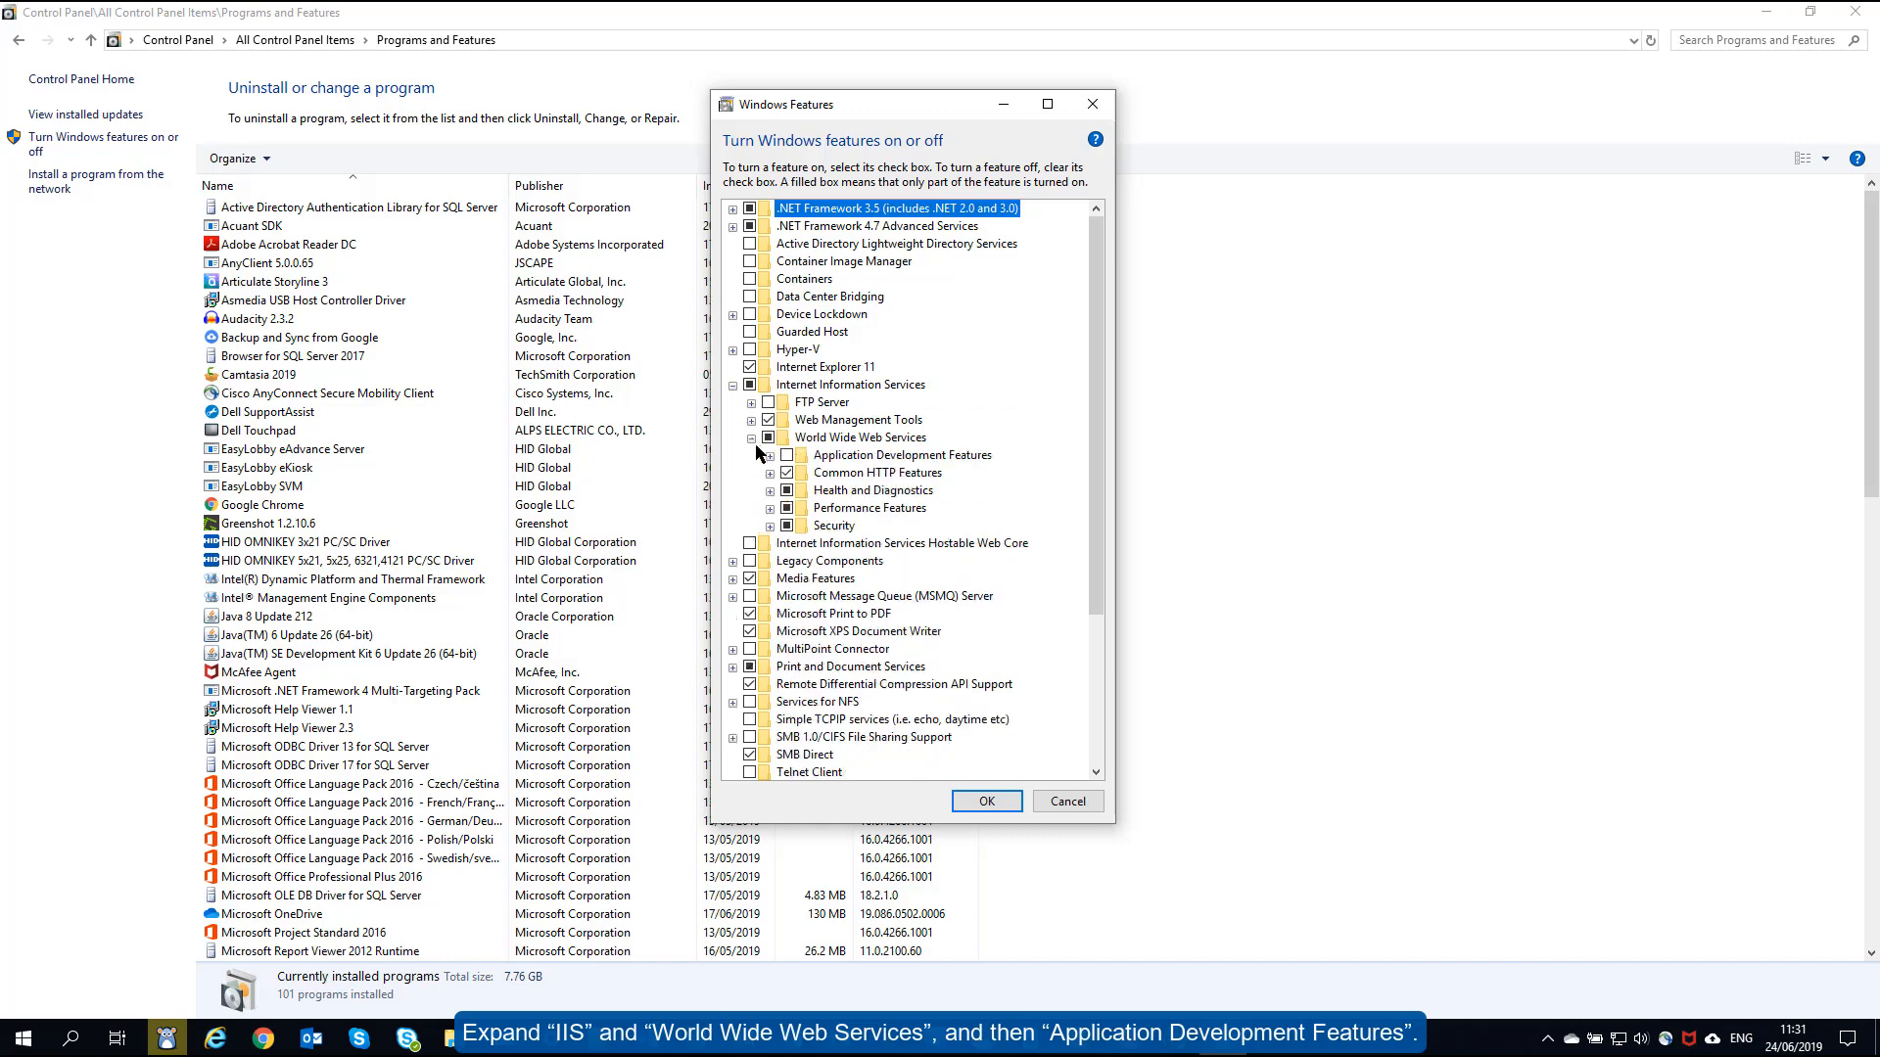
click(770, 456)
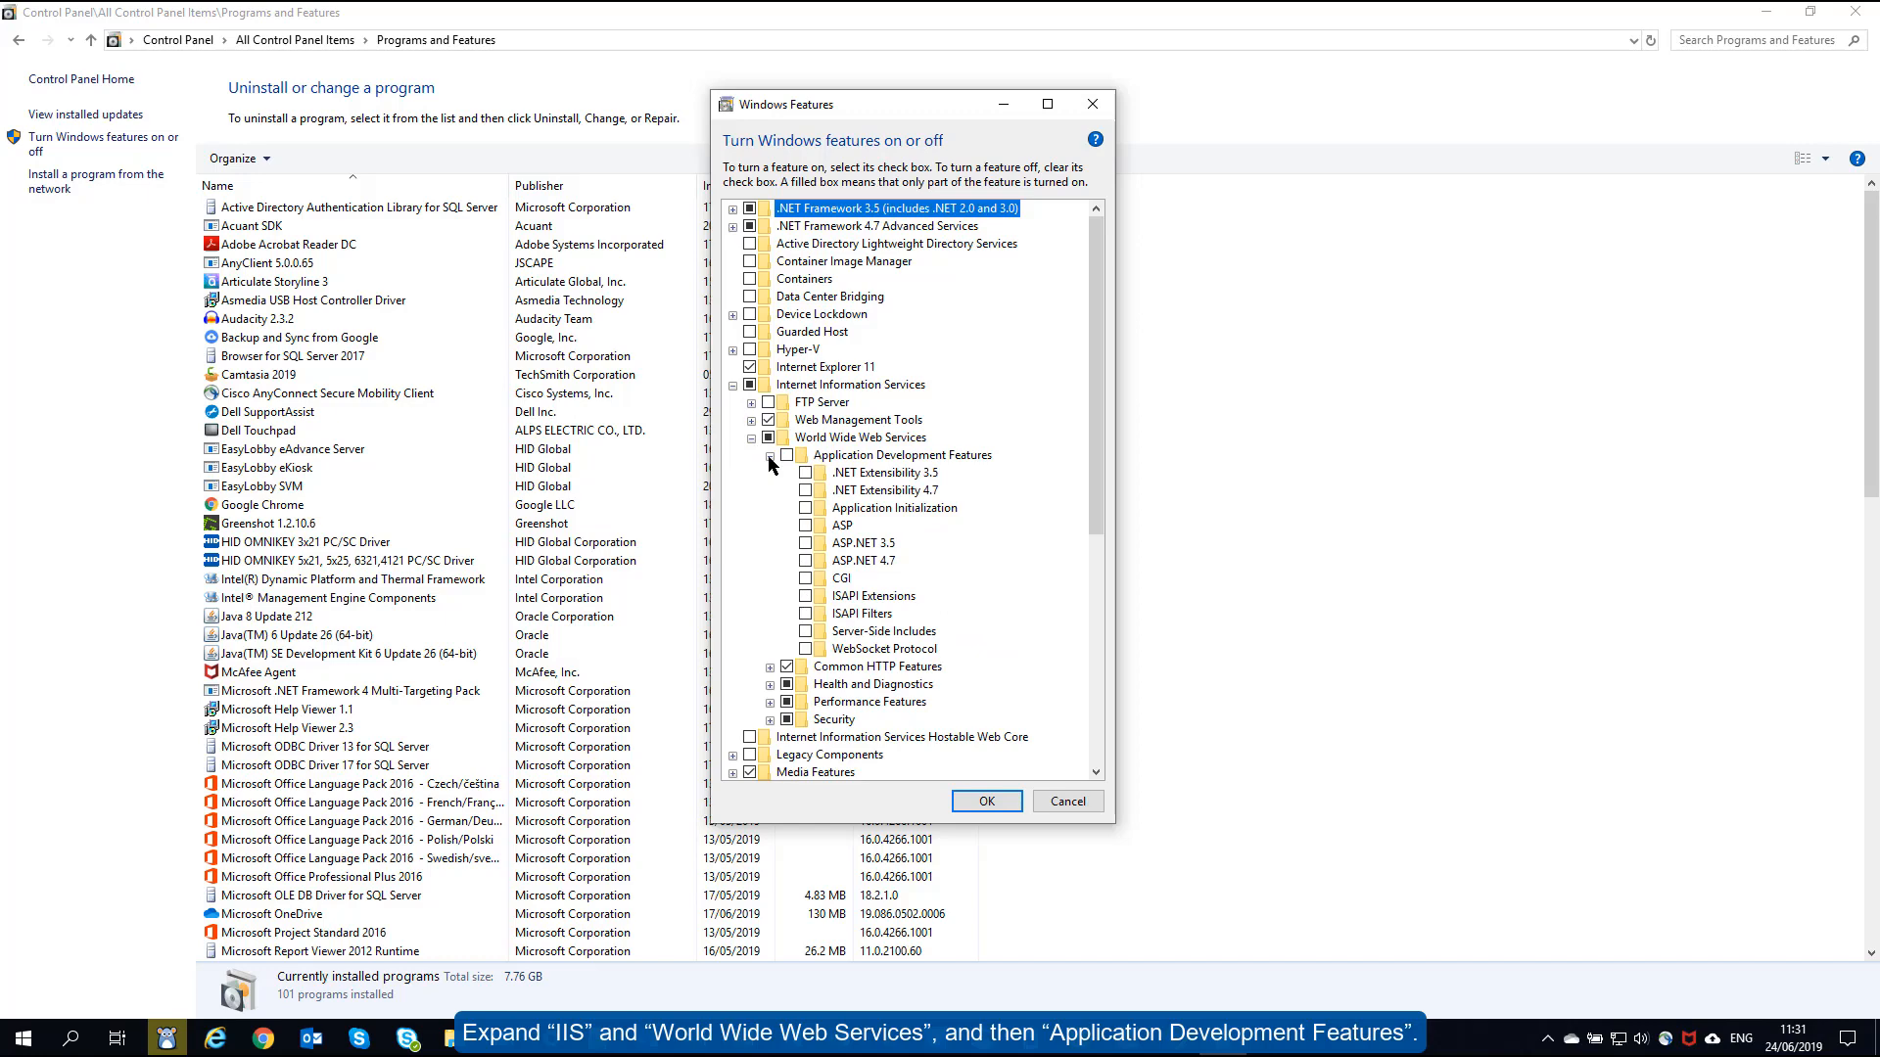
click(806, 561)
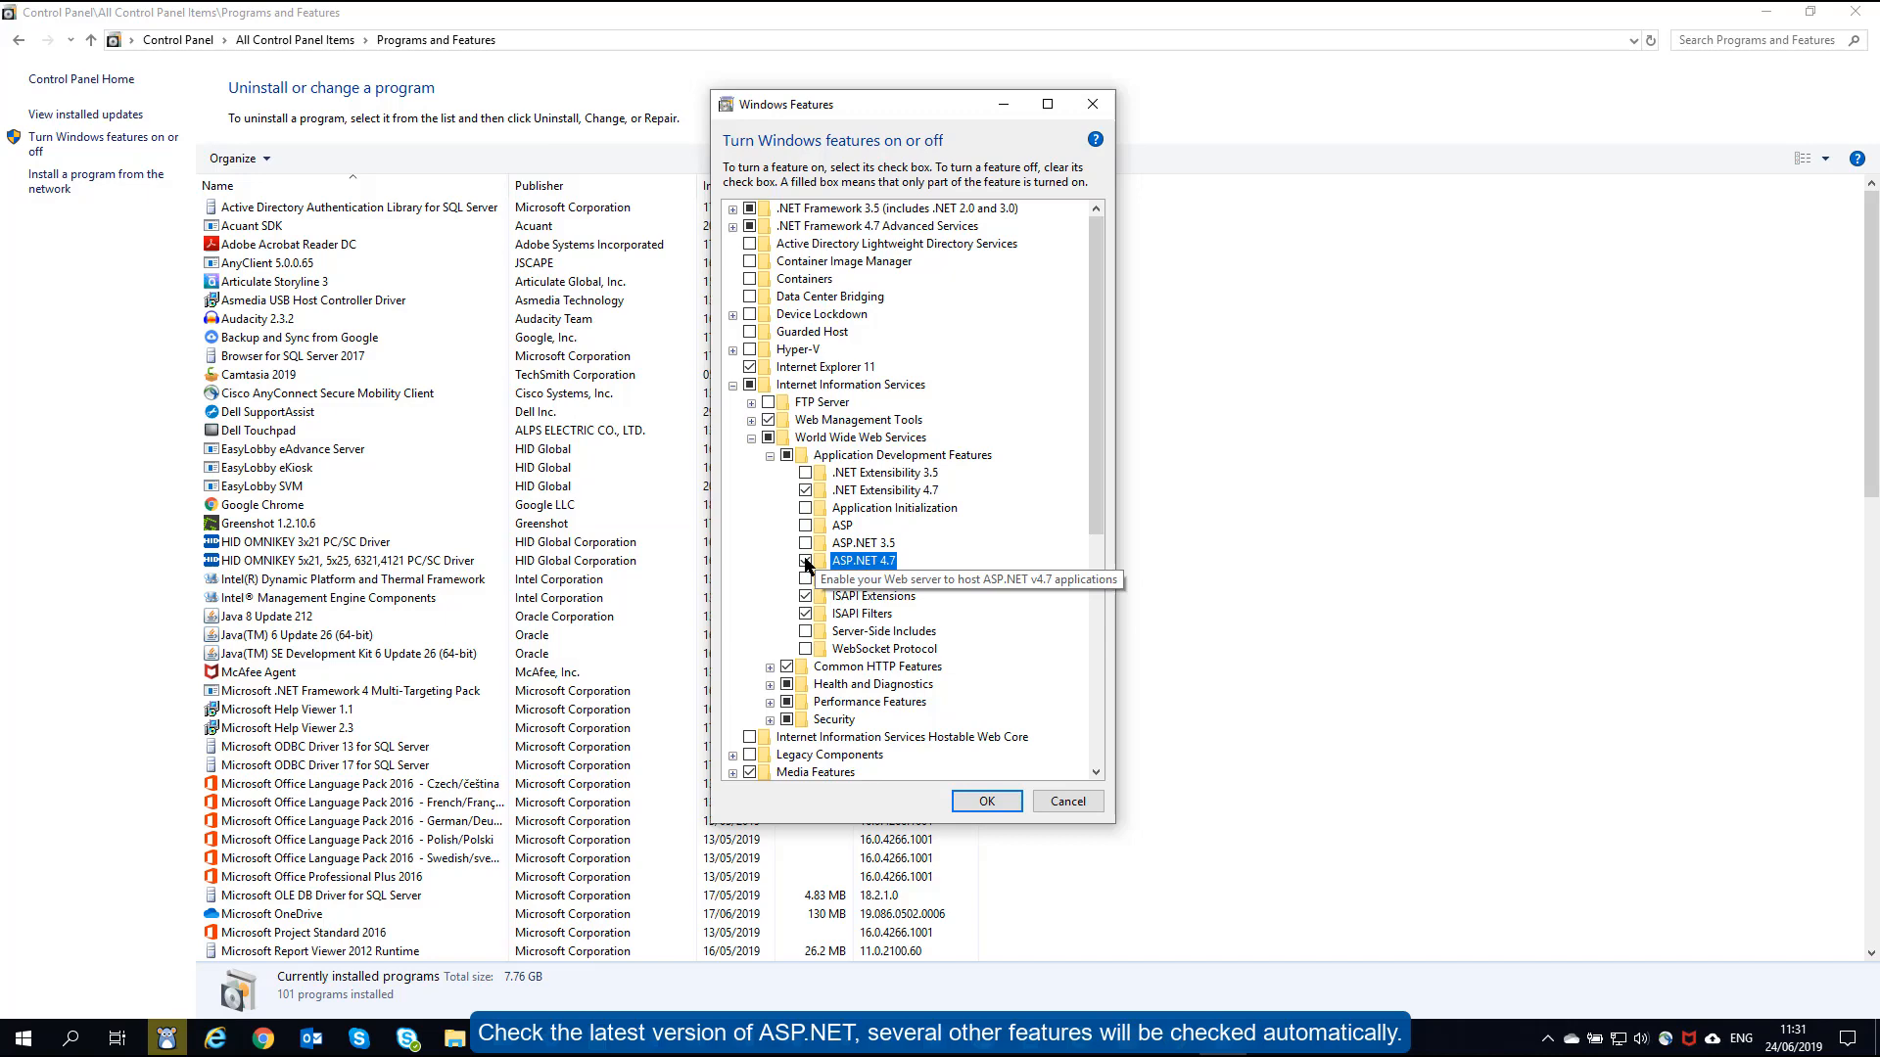
click(987, 801)
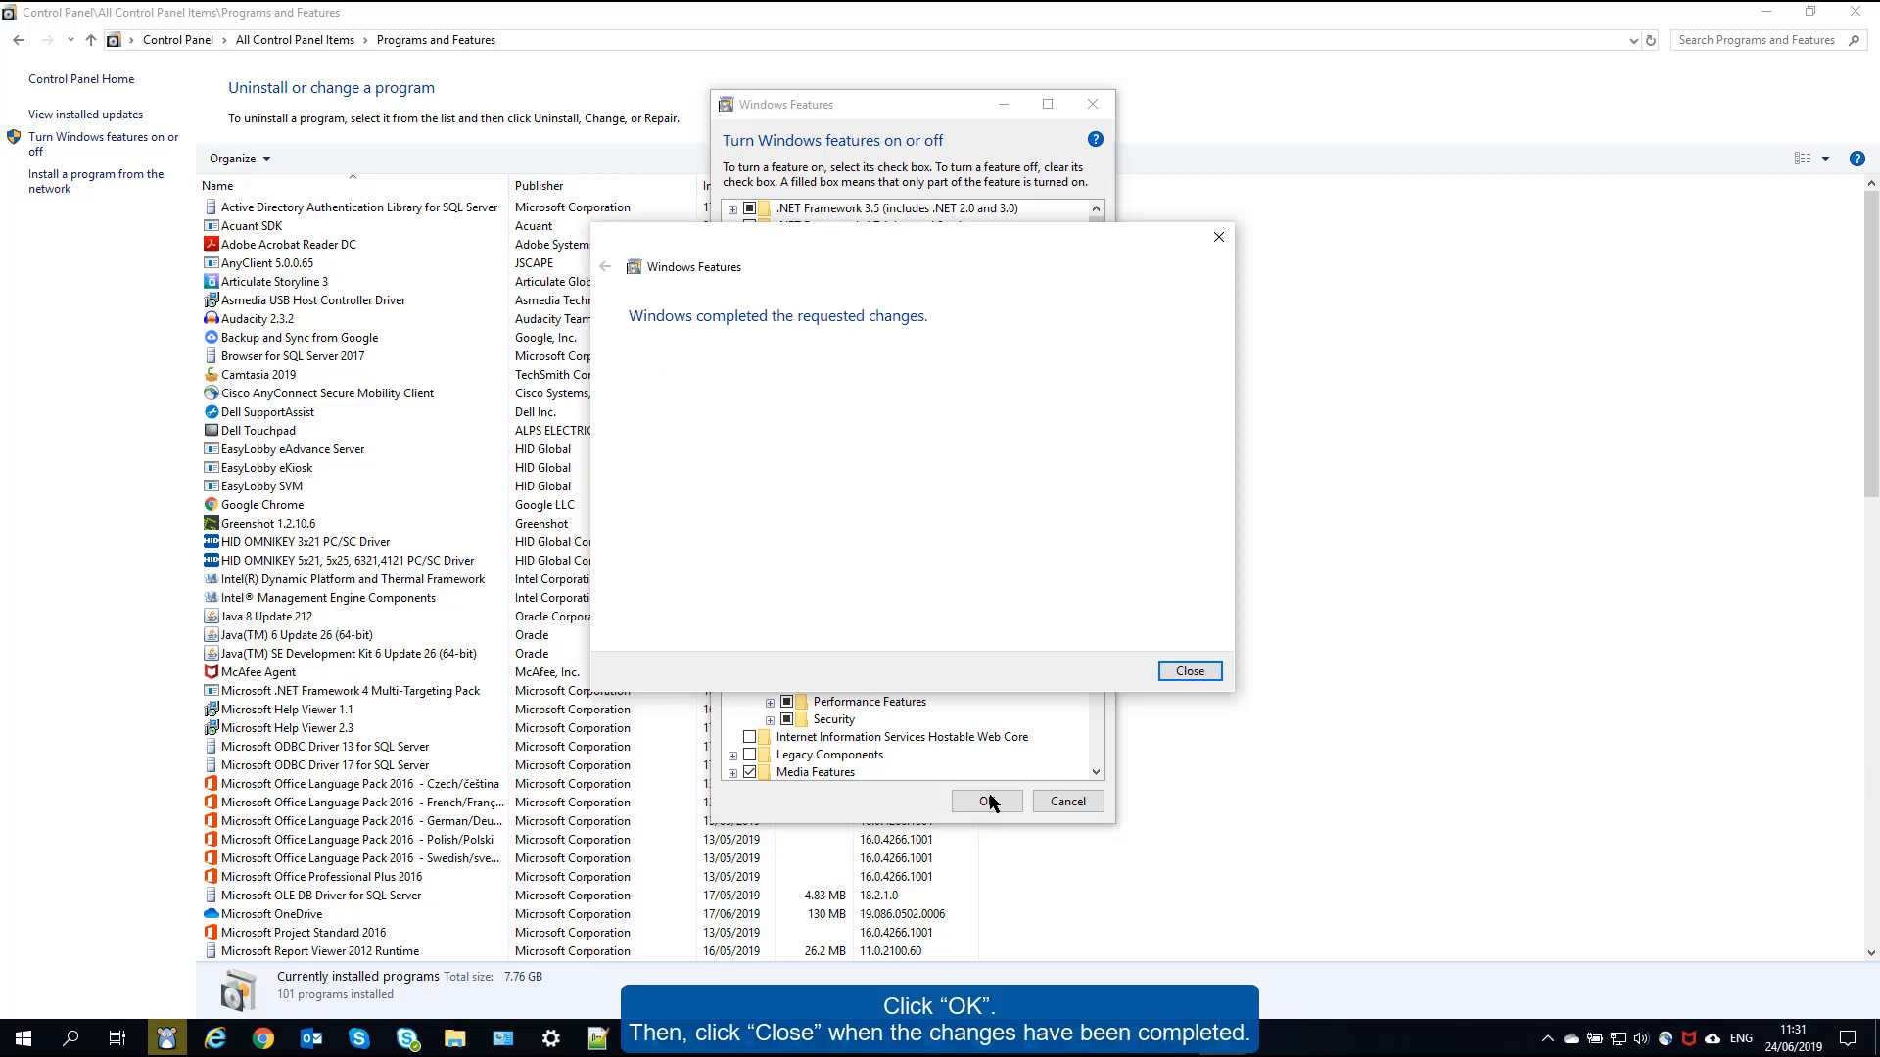
click(1186, 676)
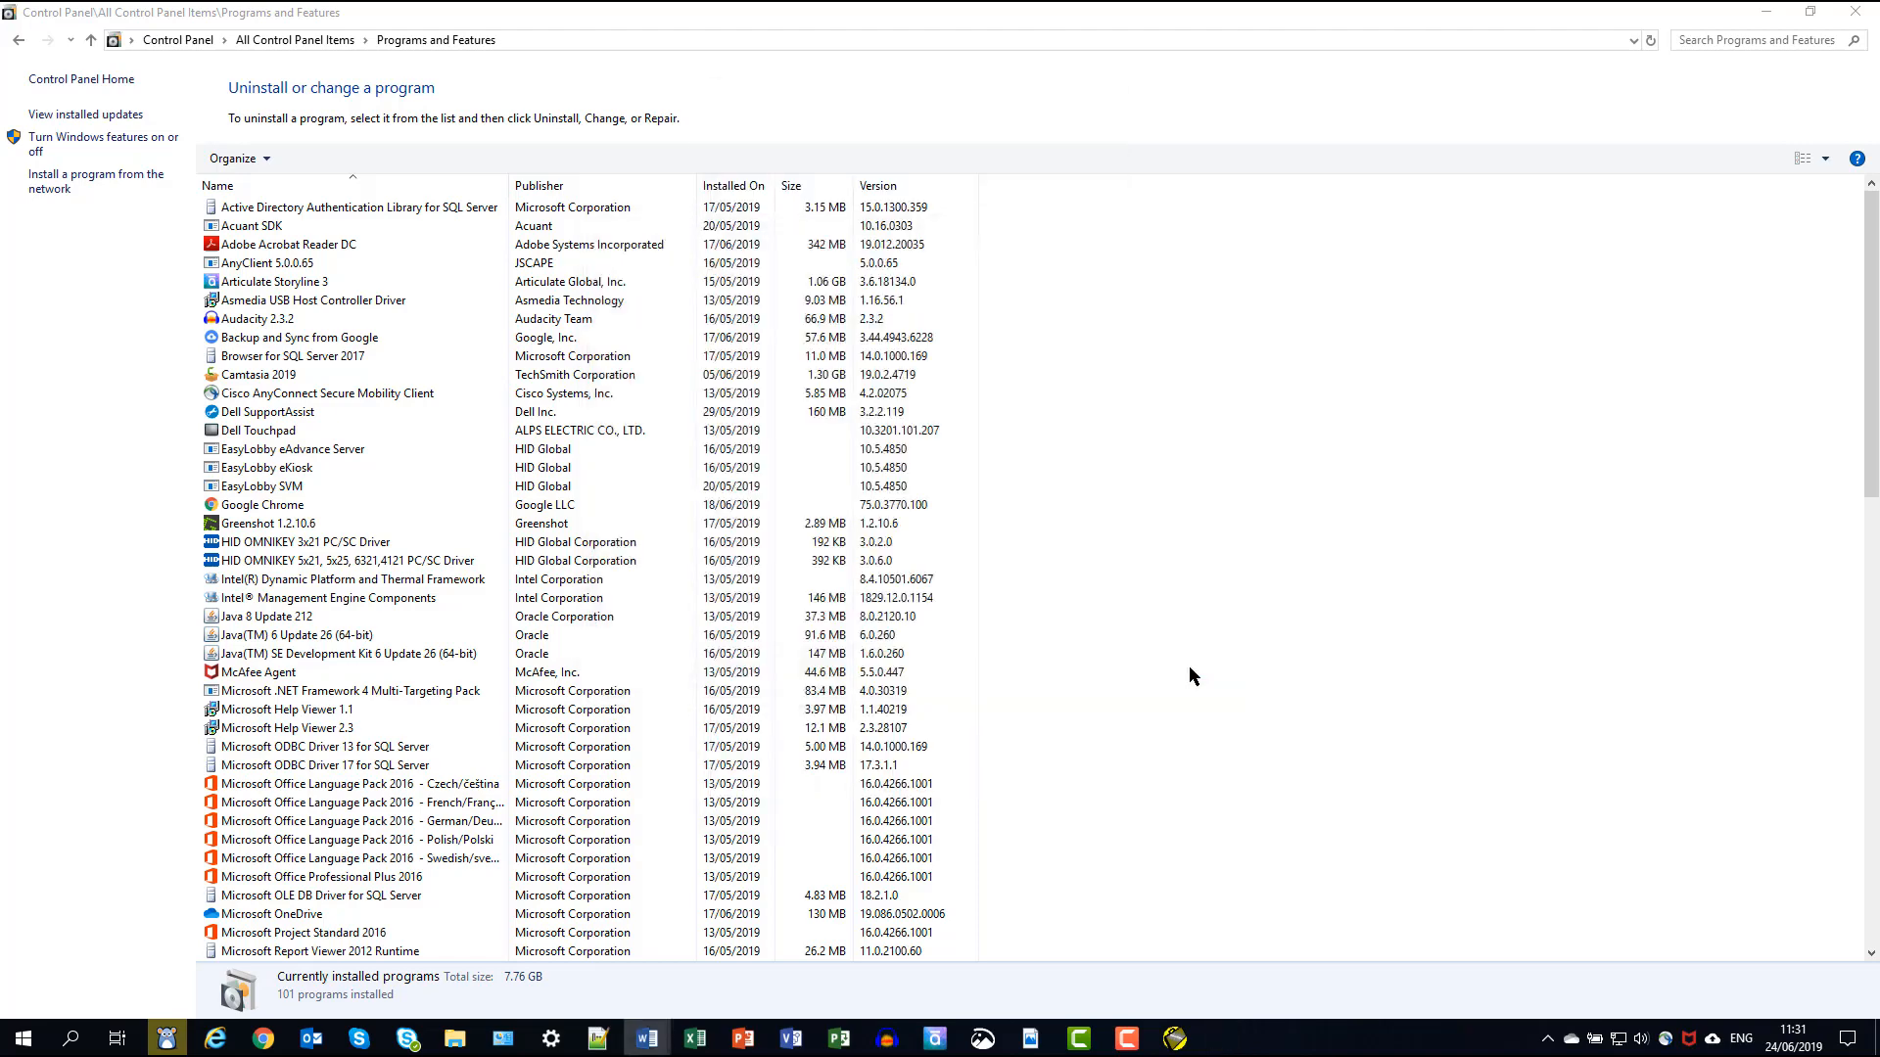
- Open Administrative Tools from Control Panel Home, minimize it, and close Control Panel
click(70, 80)
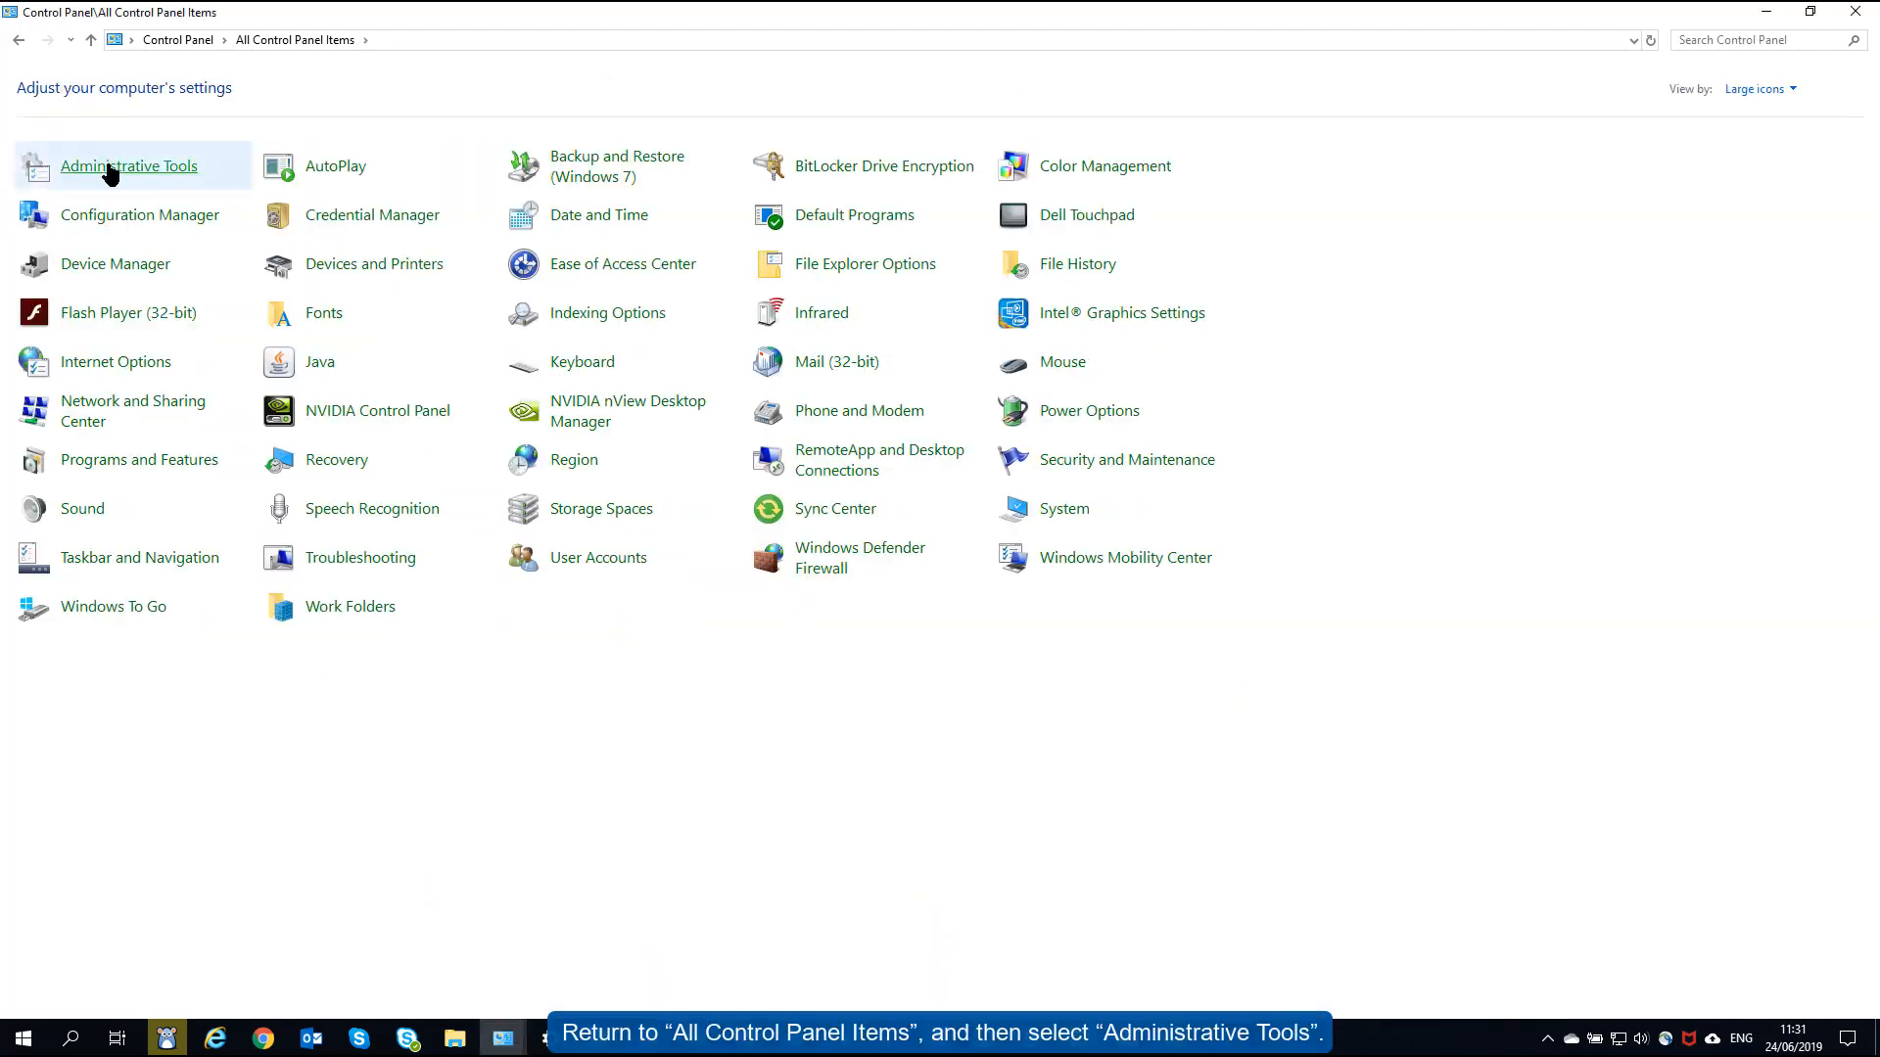
click(110, 167)
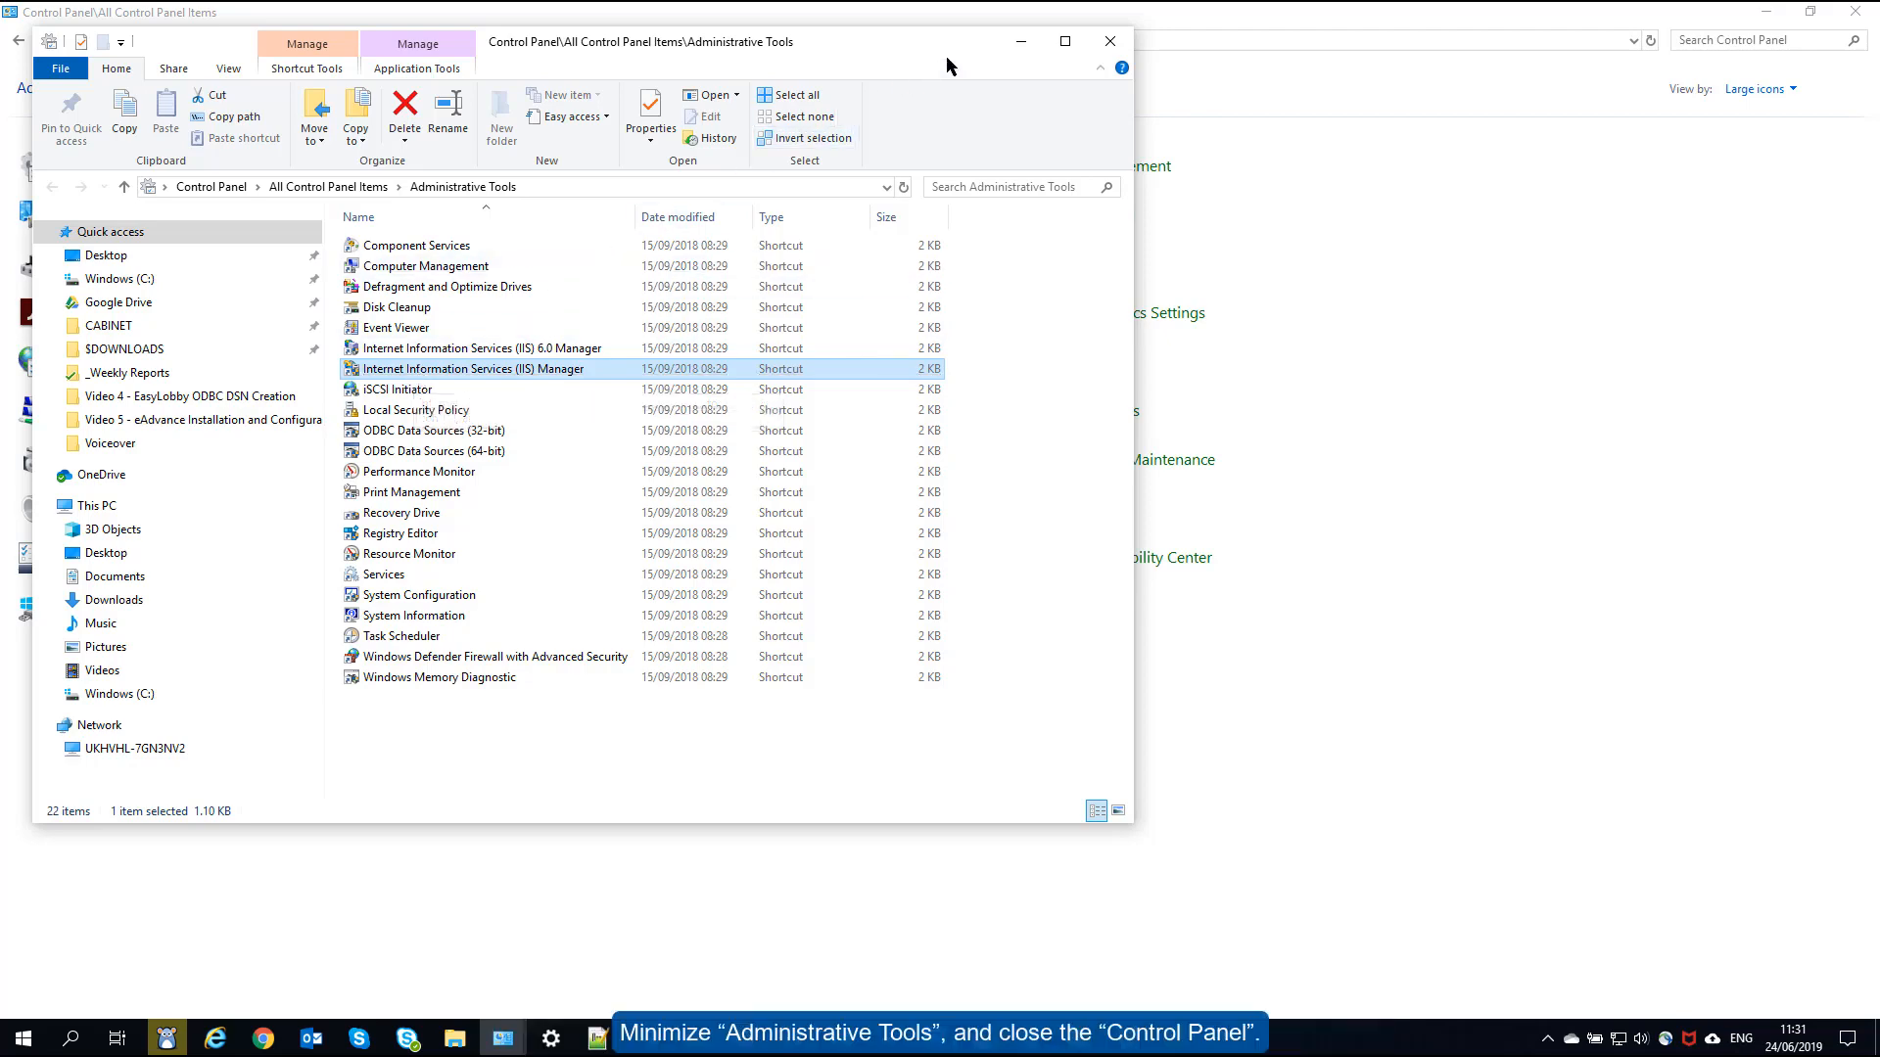
click(1017, 45)
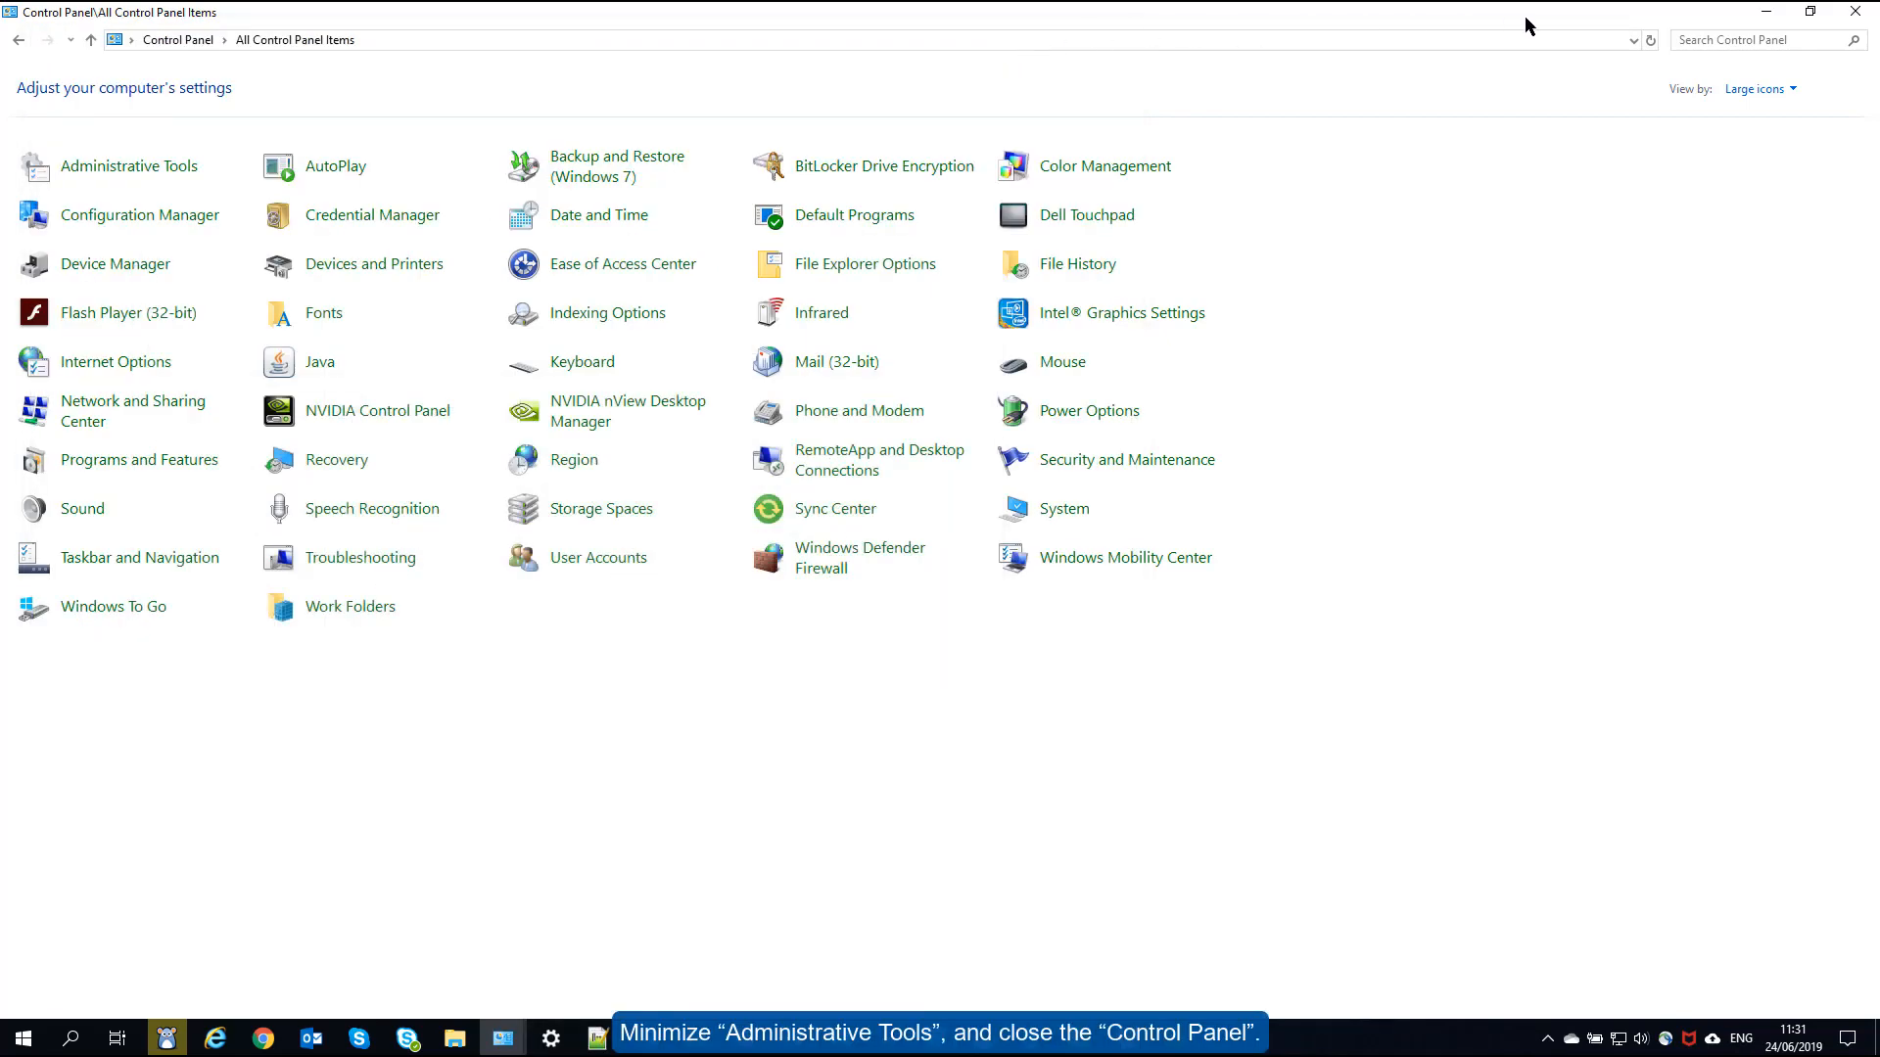
click(1855, 18)
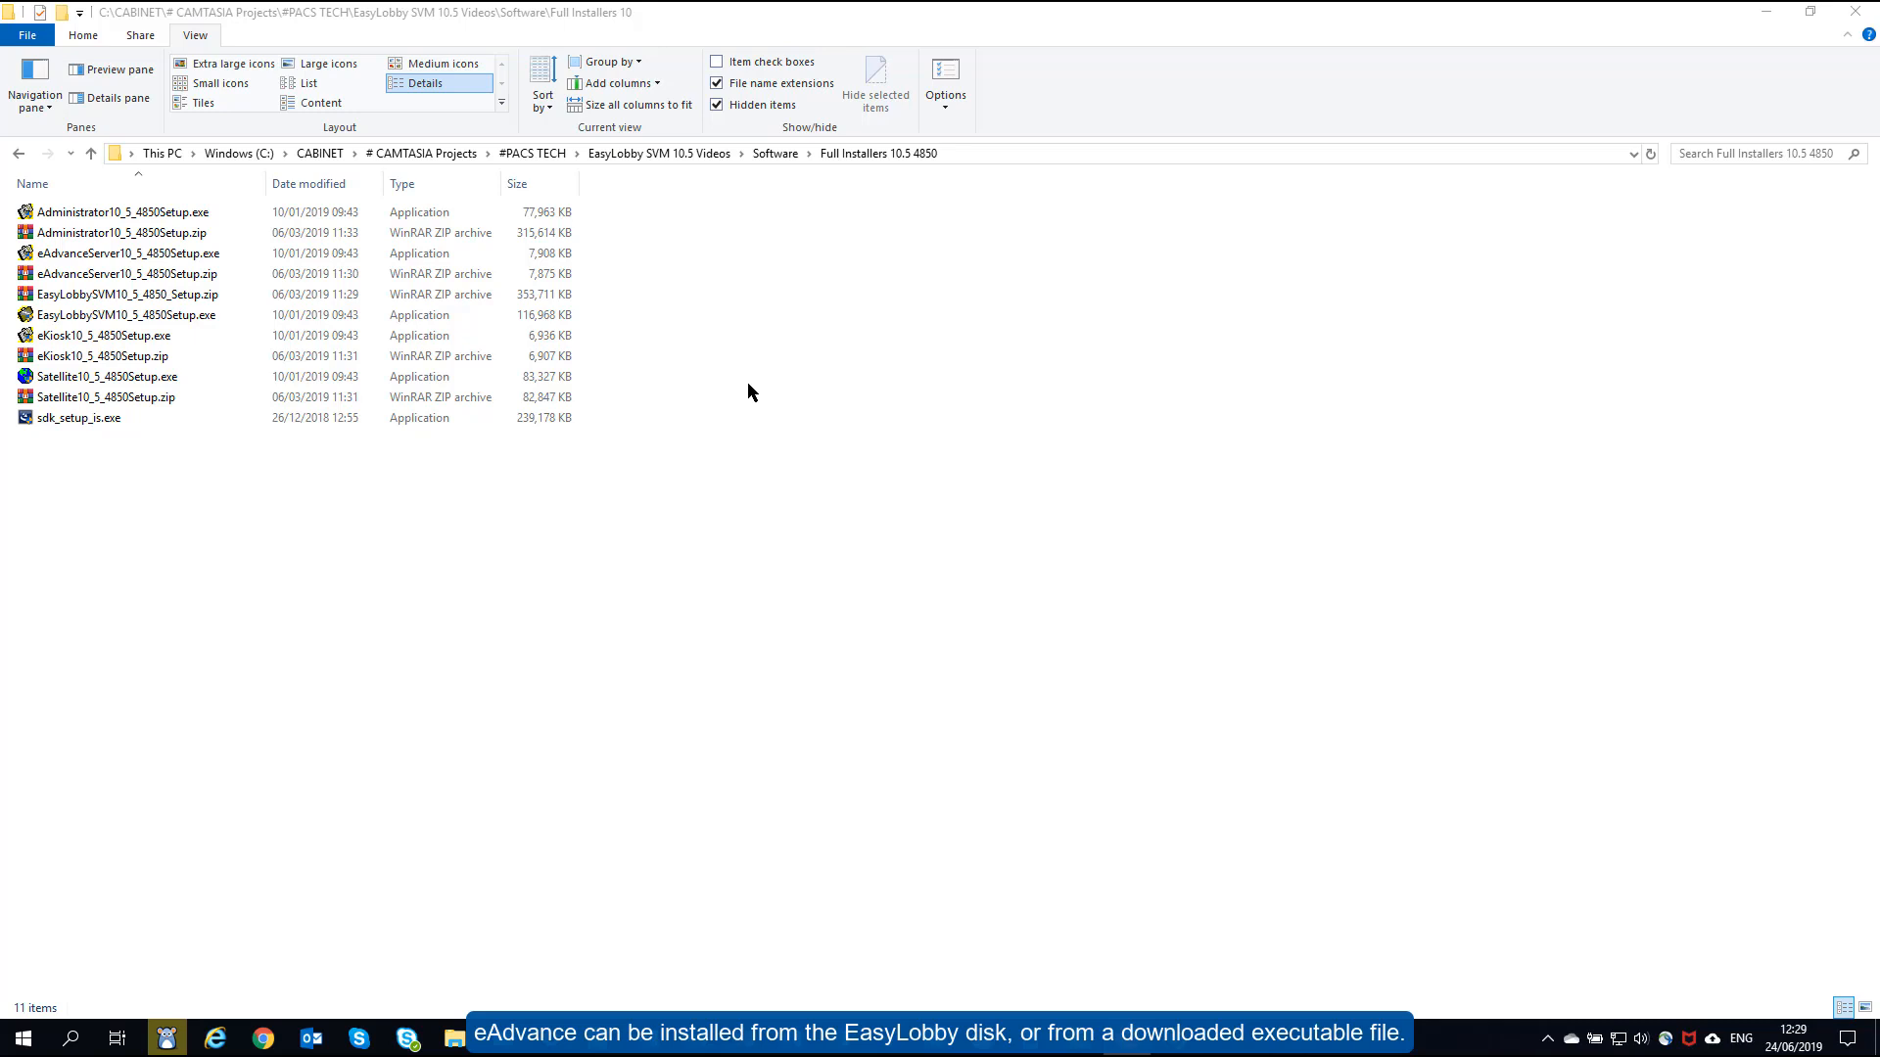
- Launch eAdvanceServer10_5_4850Setup.exe from the Full Installers 10.5 4850 folder
click(250, 263)
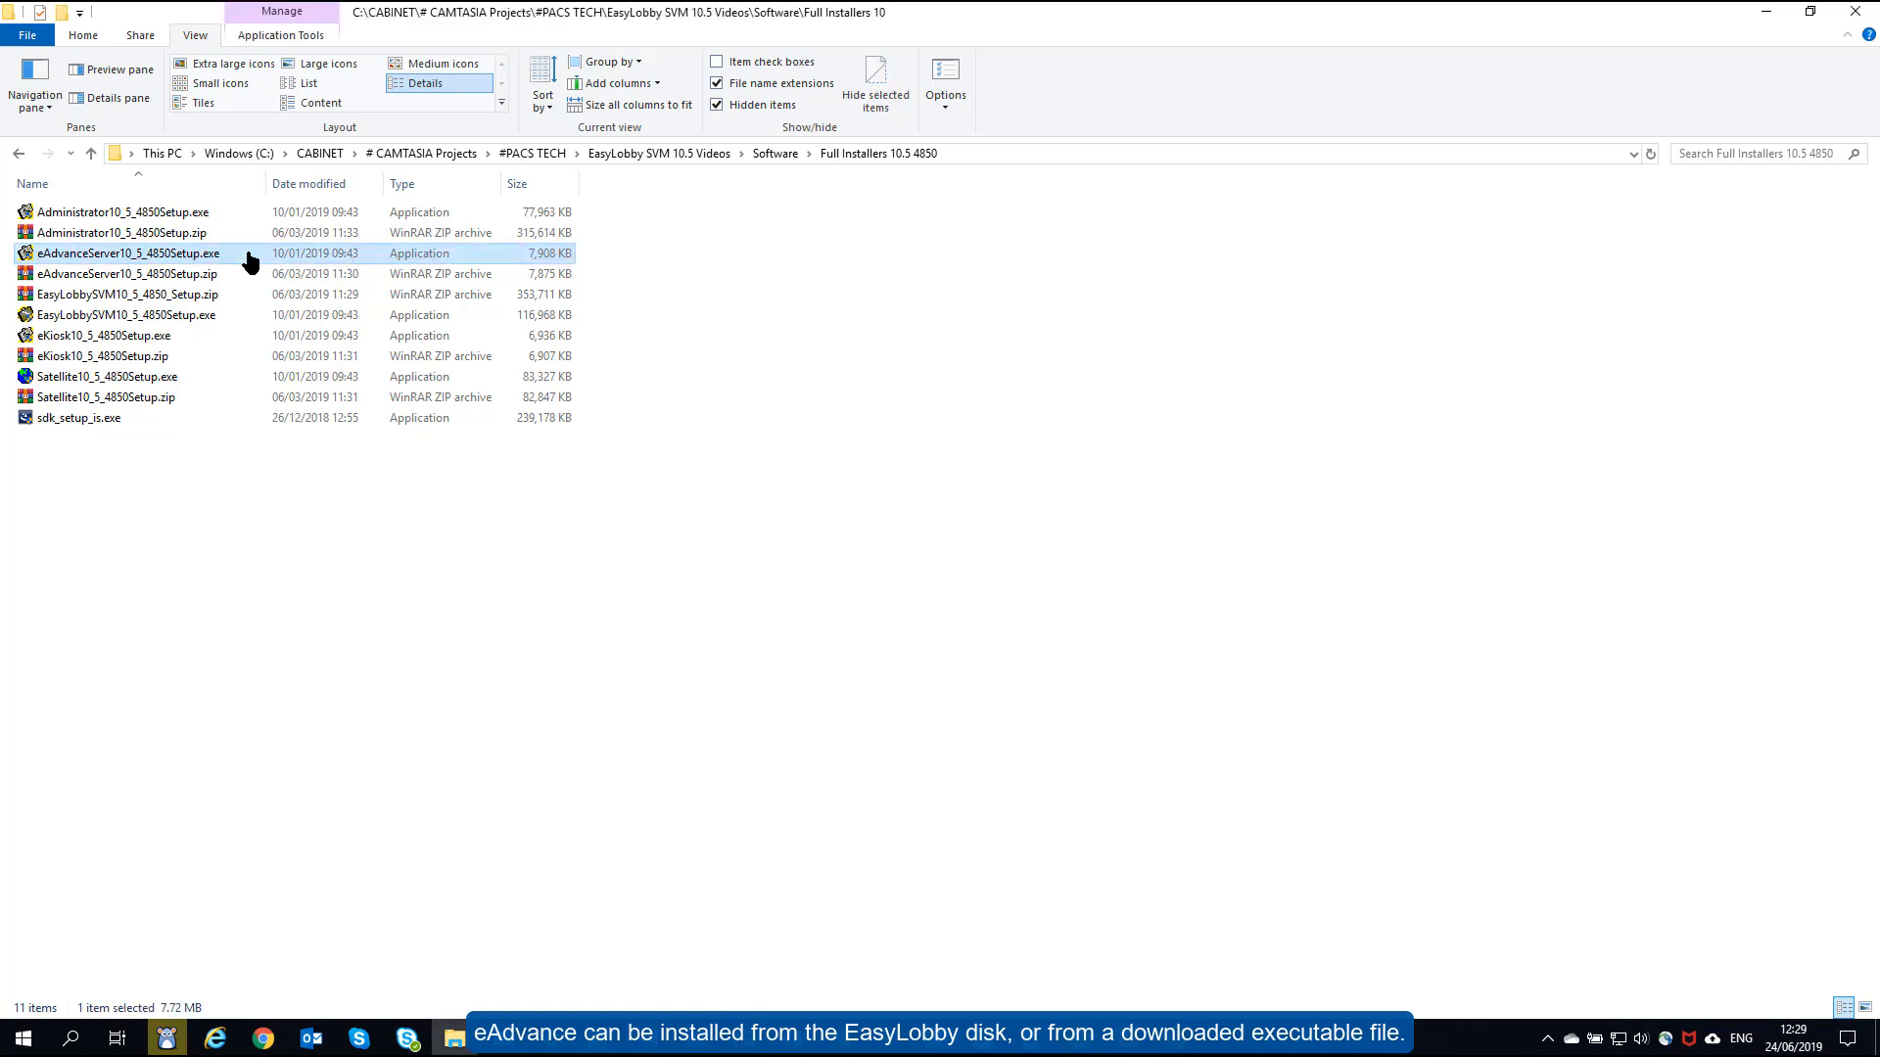
click(250, 263)
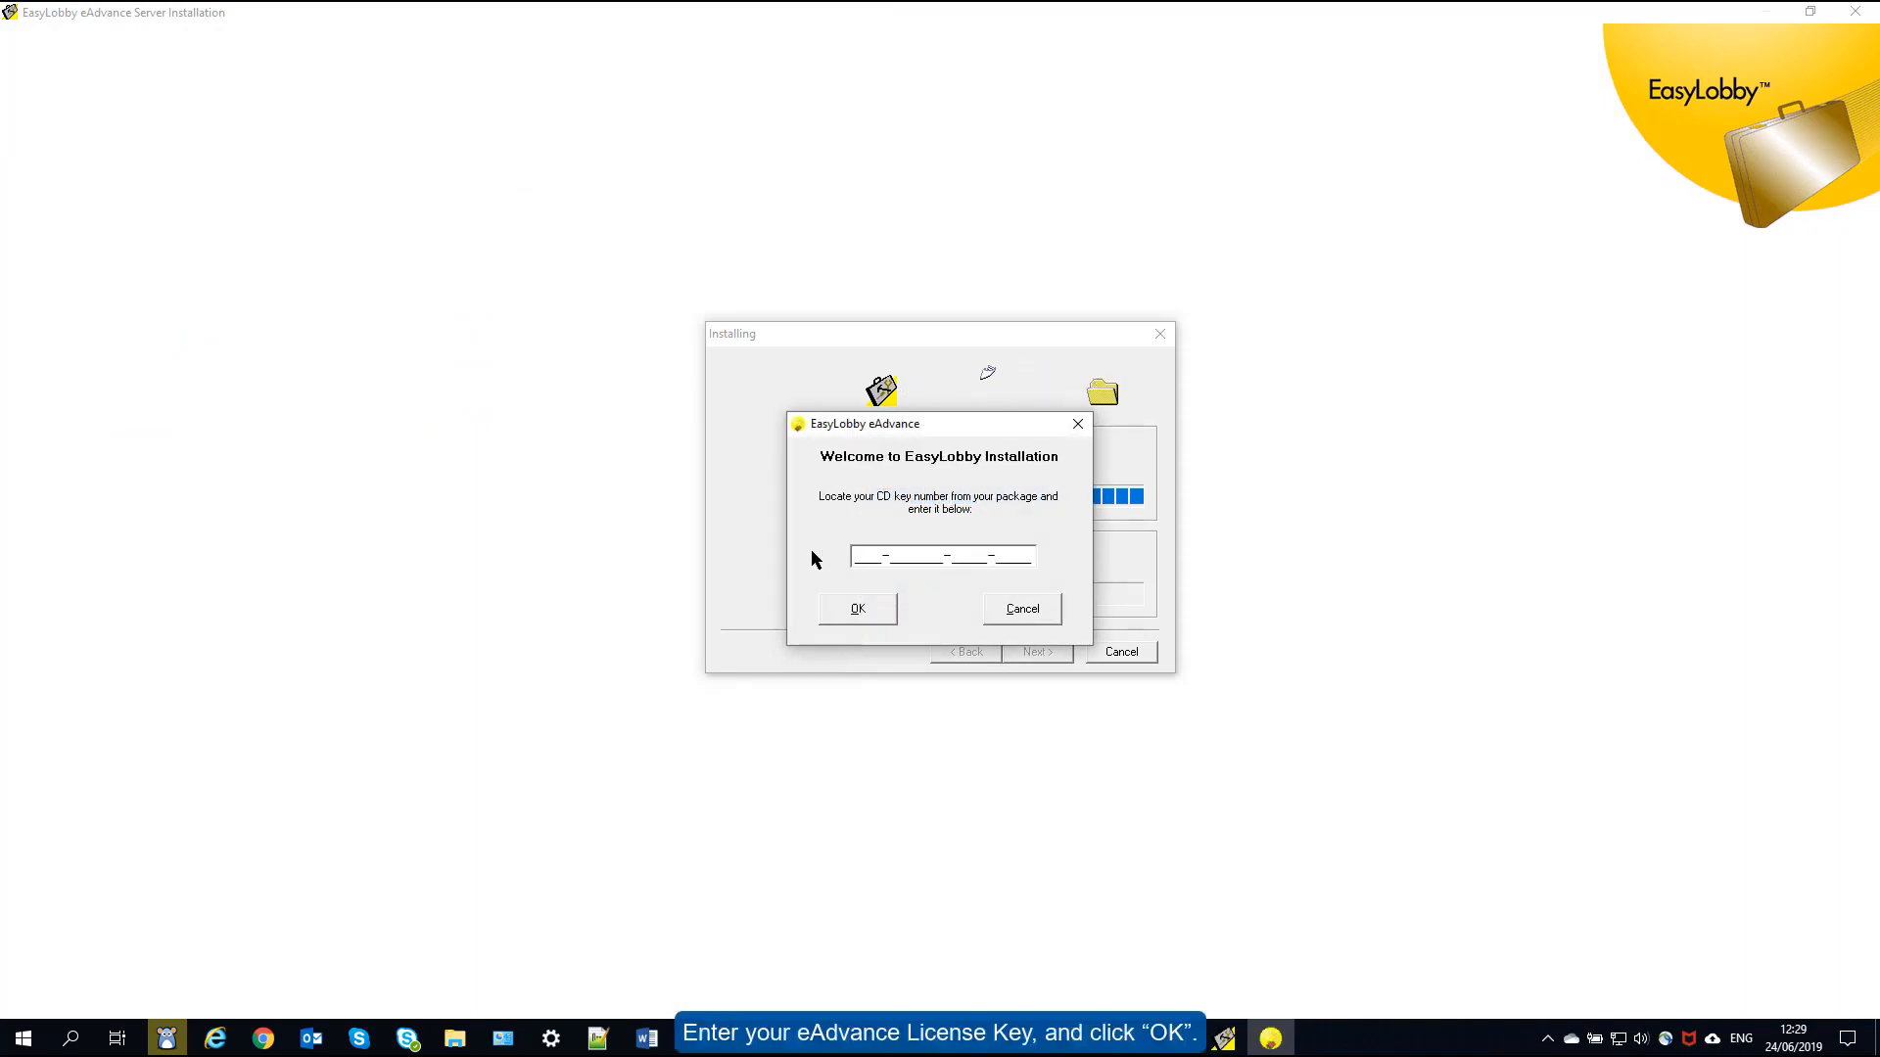
- Paste the licence key, accept the EULA, and install eAdvance Server to the default folder
key(ctrl+v)
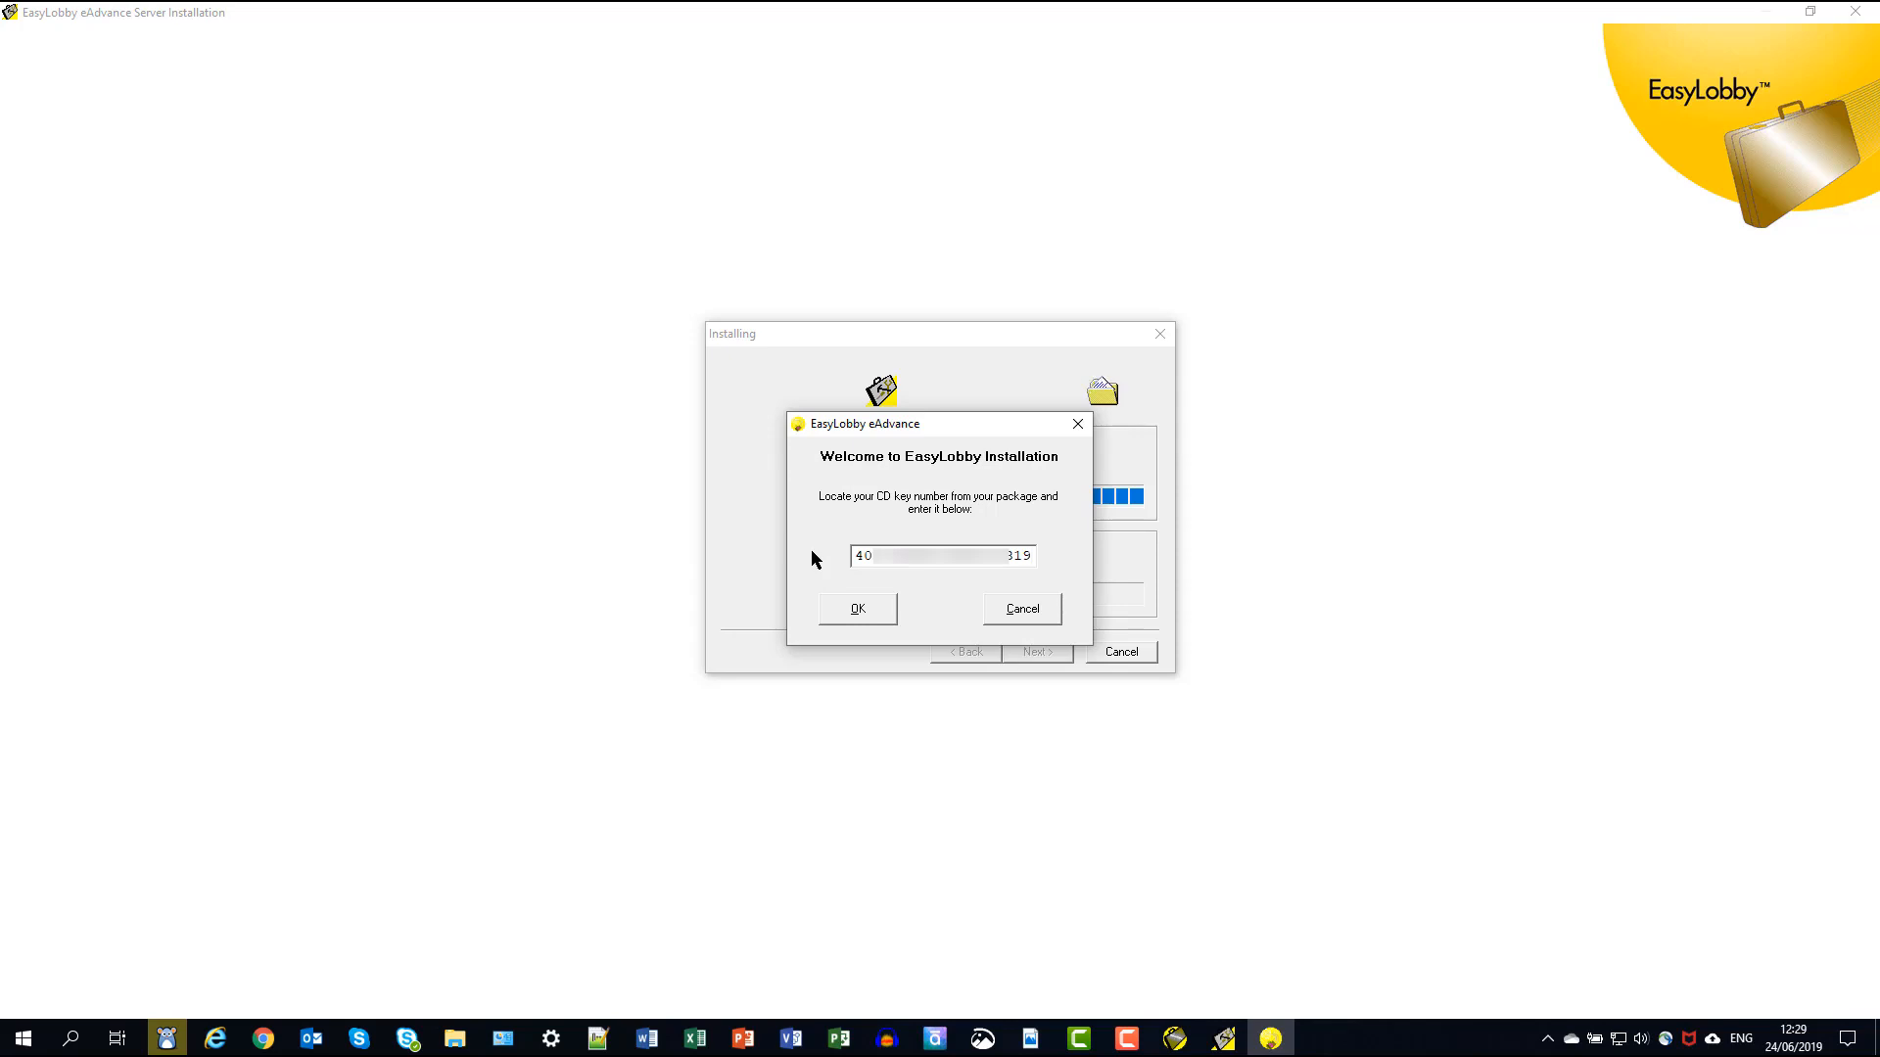
click(848, 608)
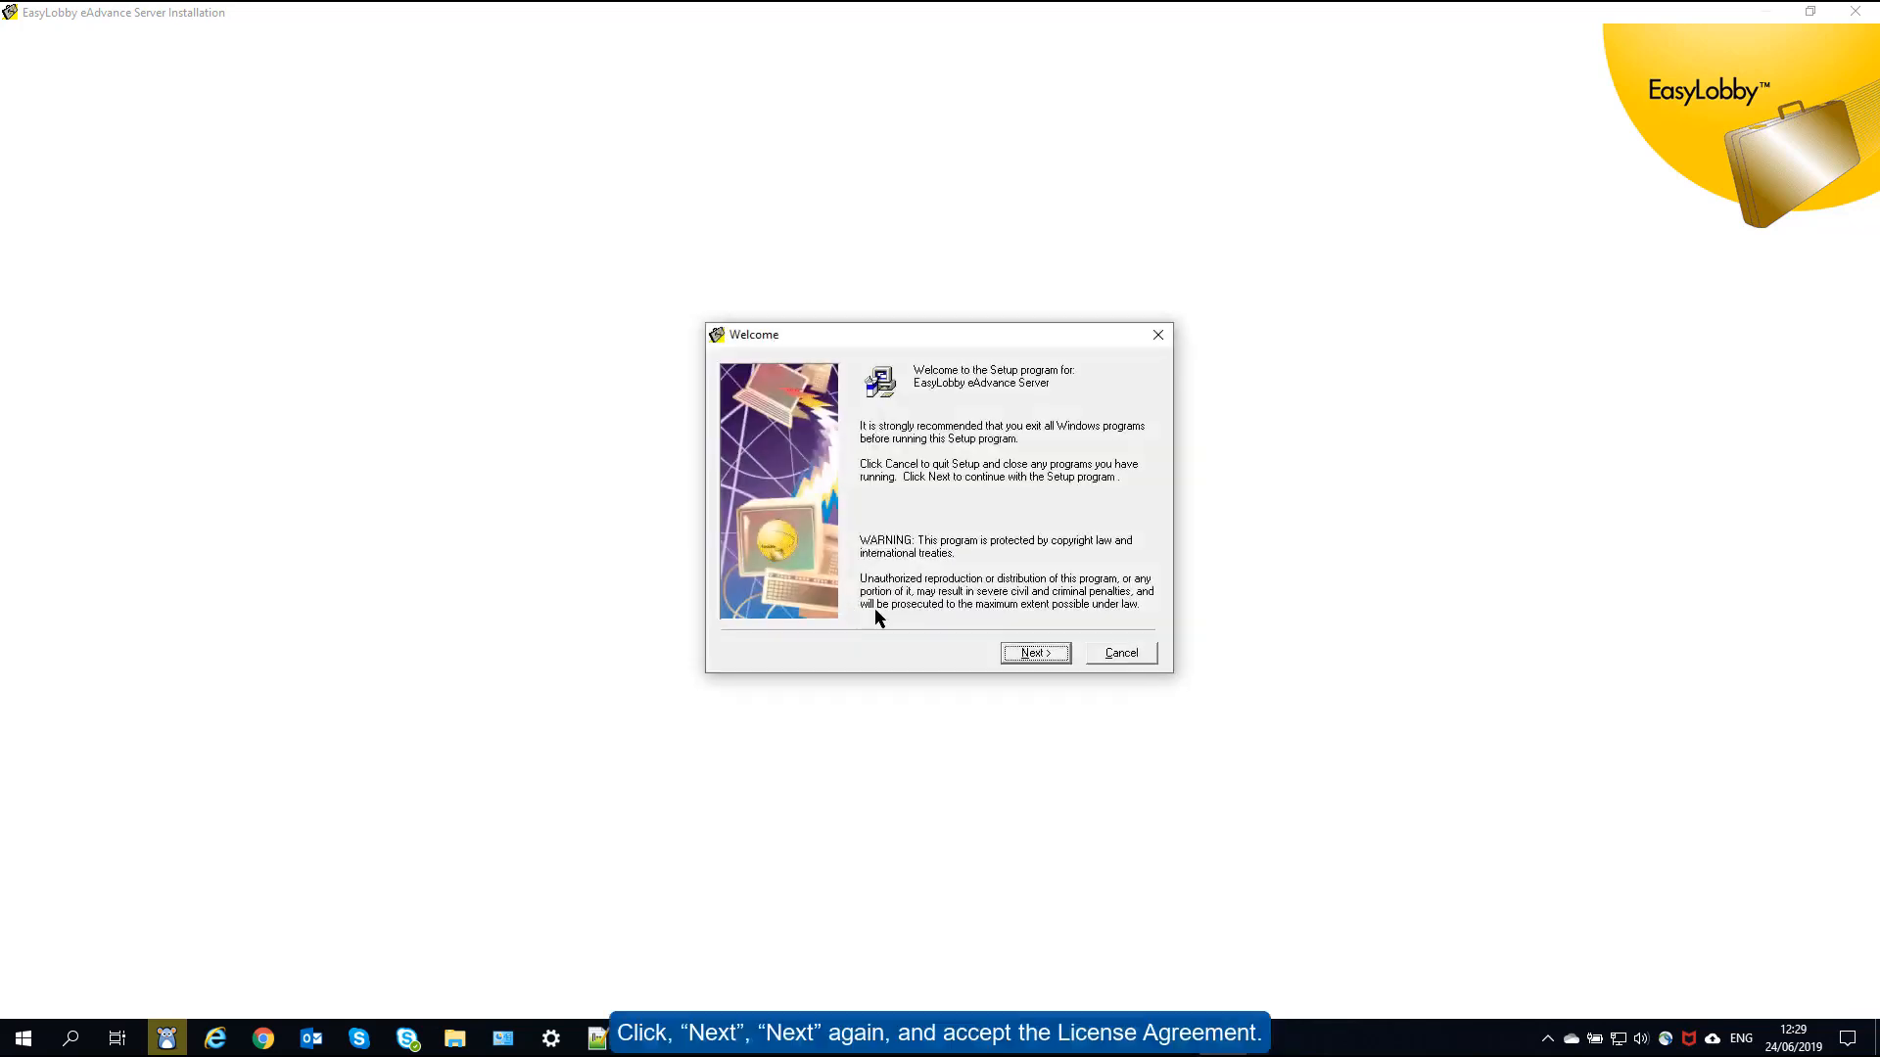
click(1038, 655)
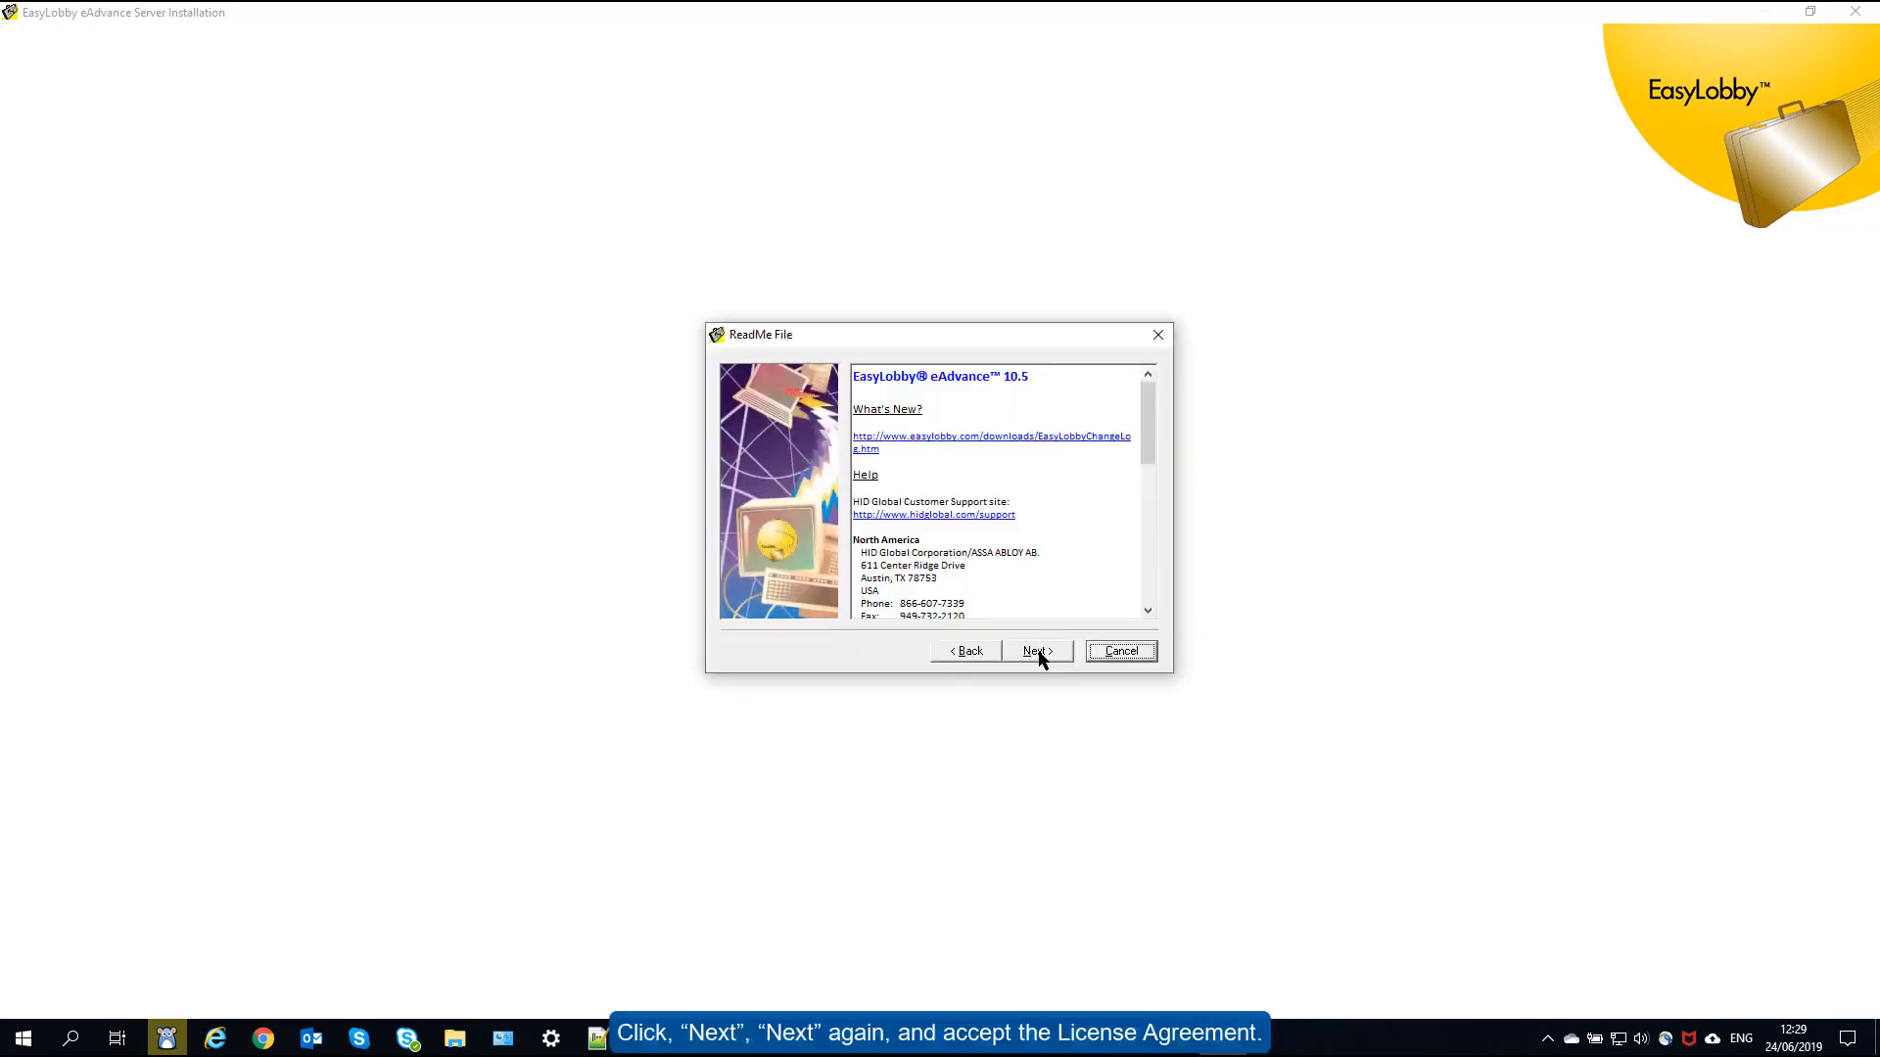
click(1039, 654)
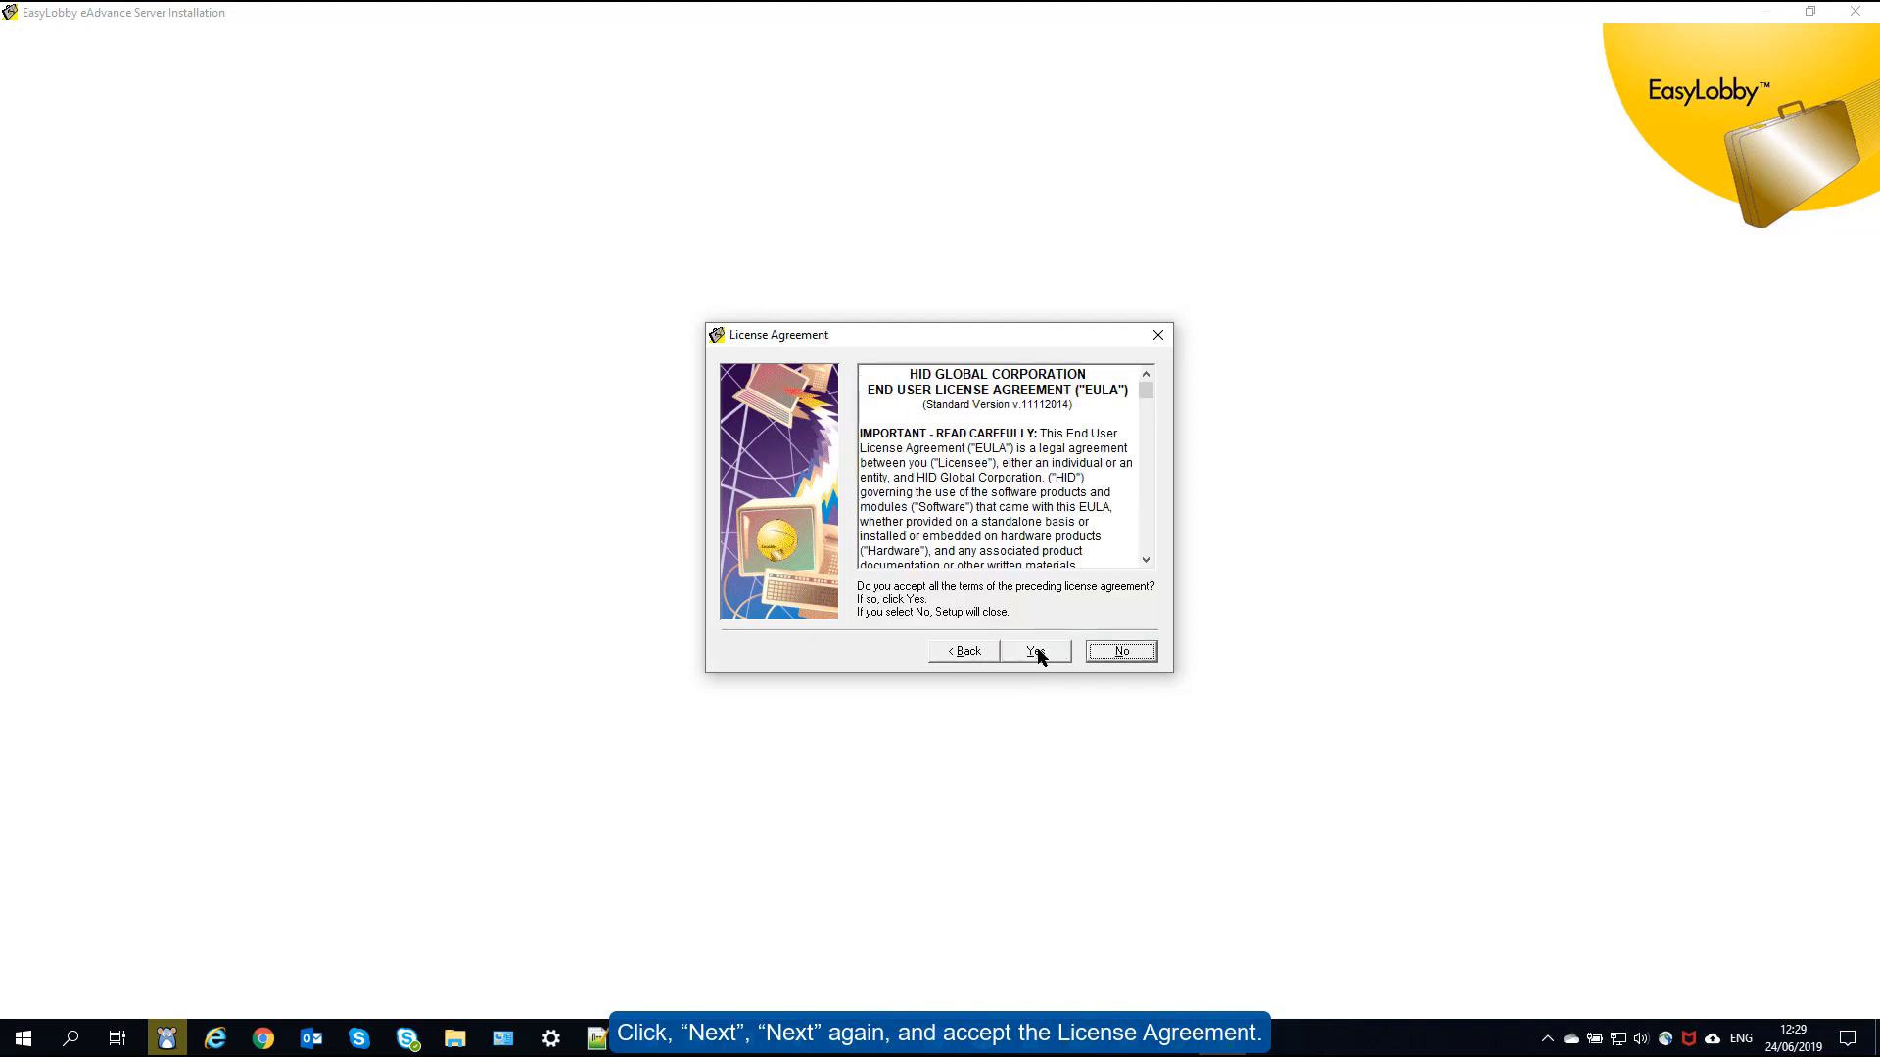
click(1036, 652)
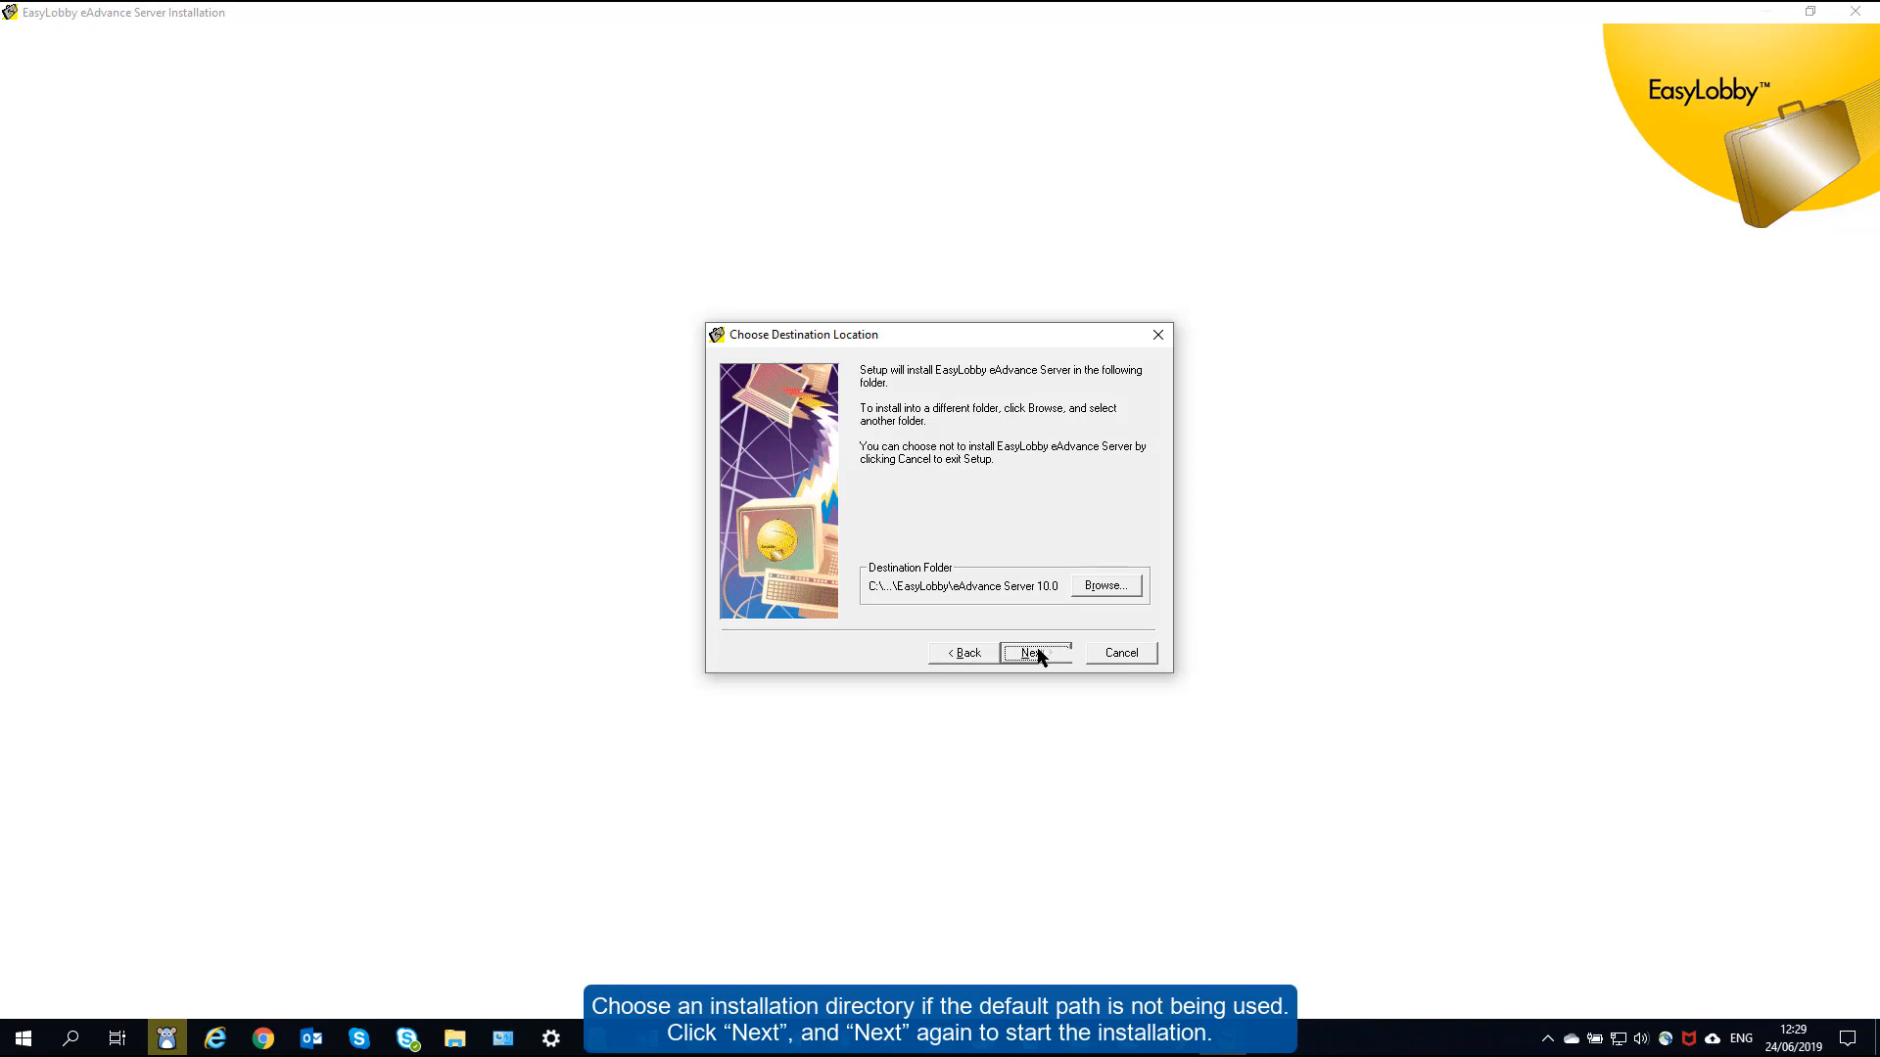
click(1040, 655)
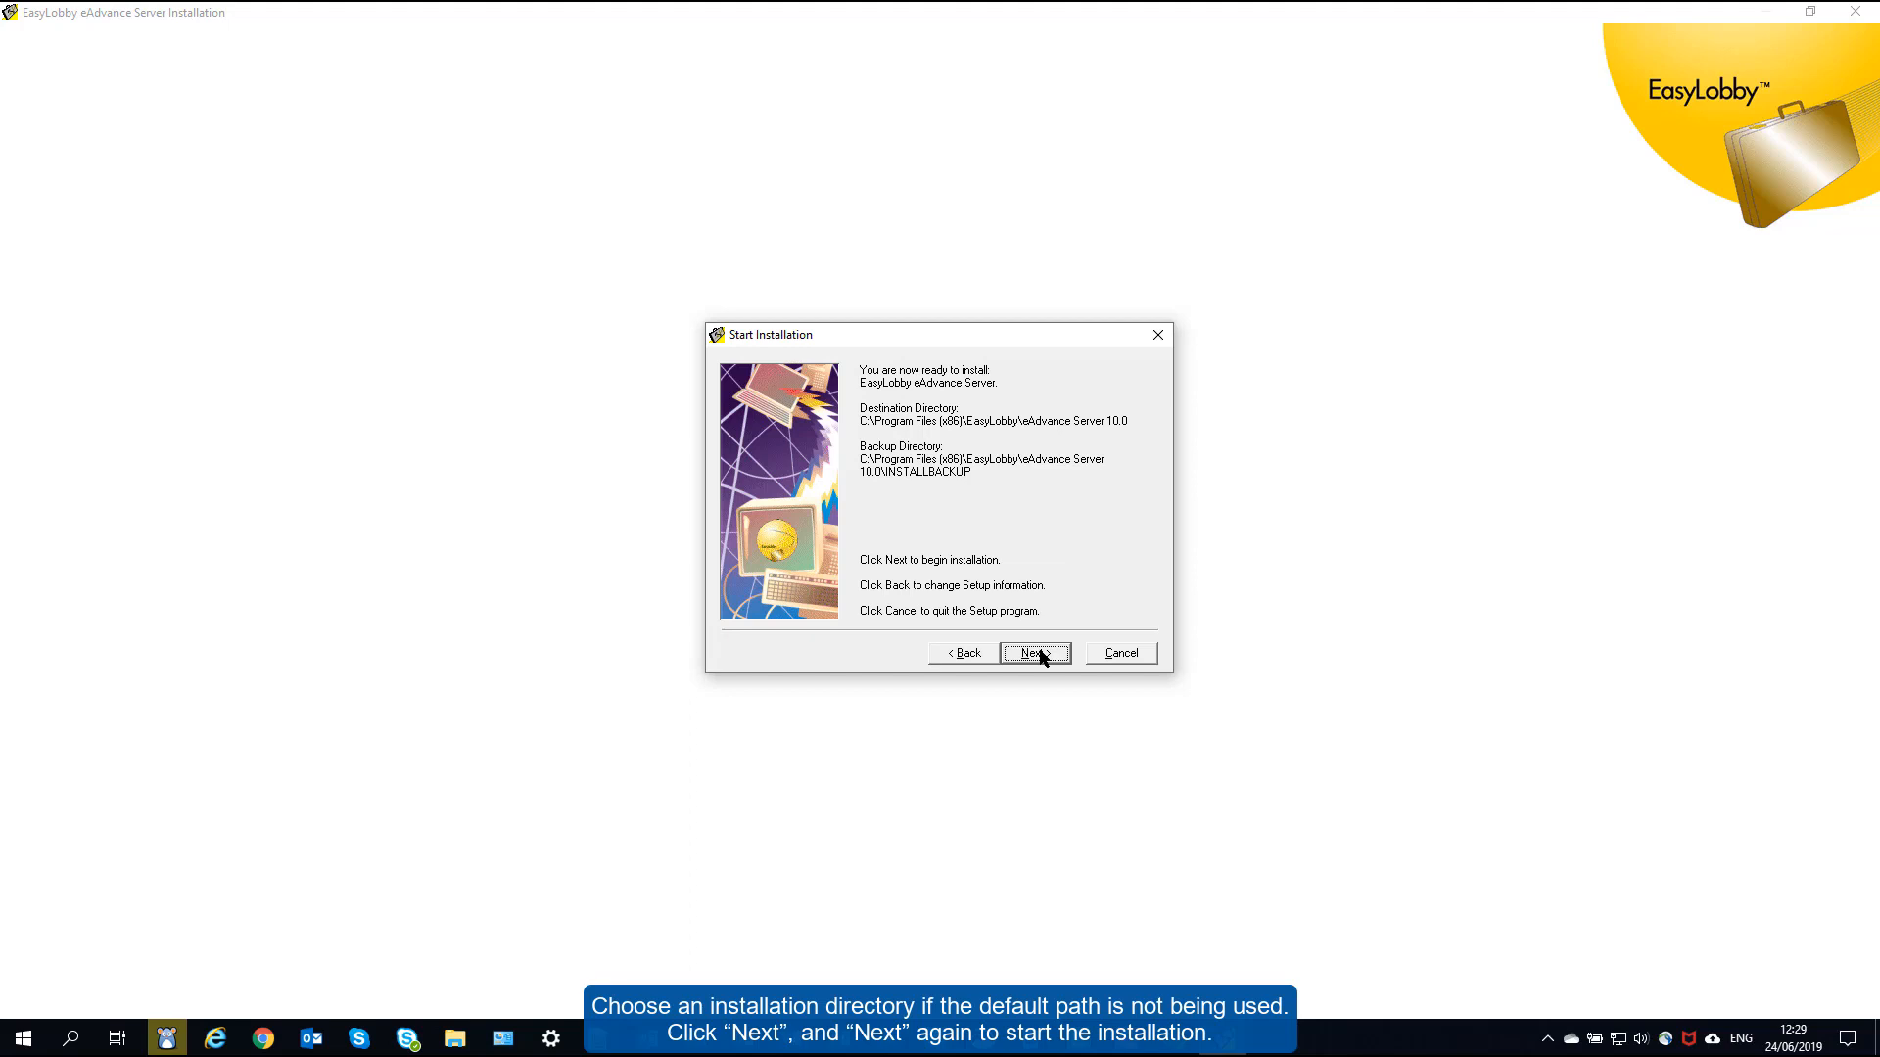
click(1040, 655)
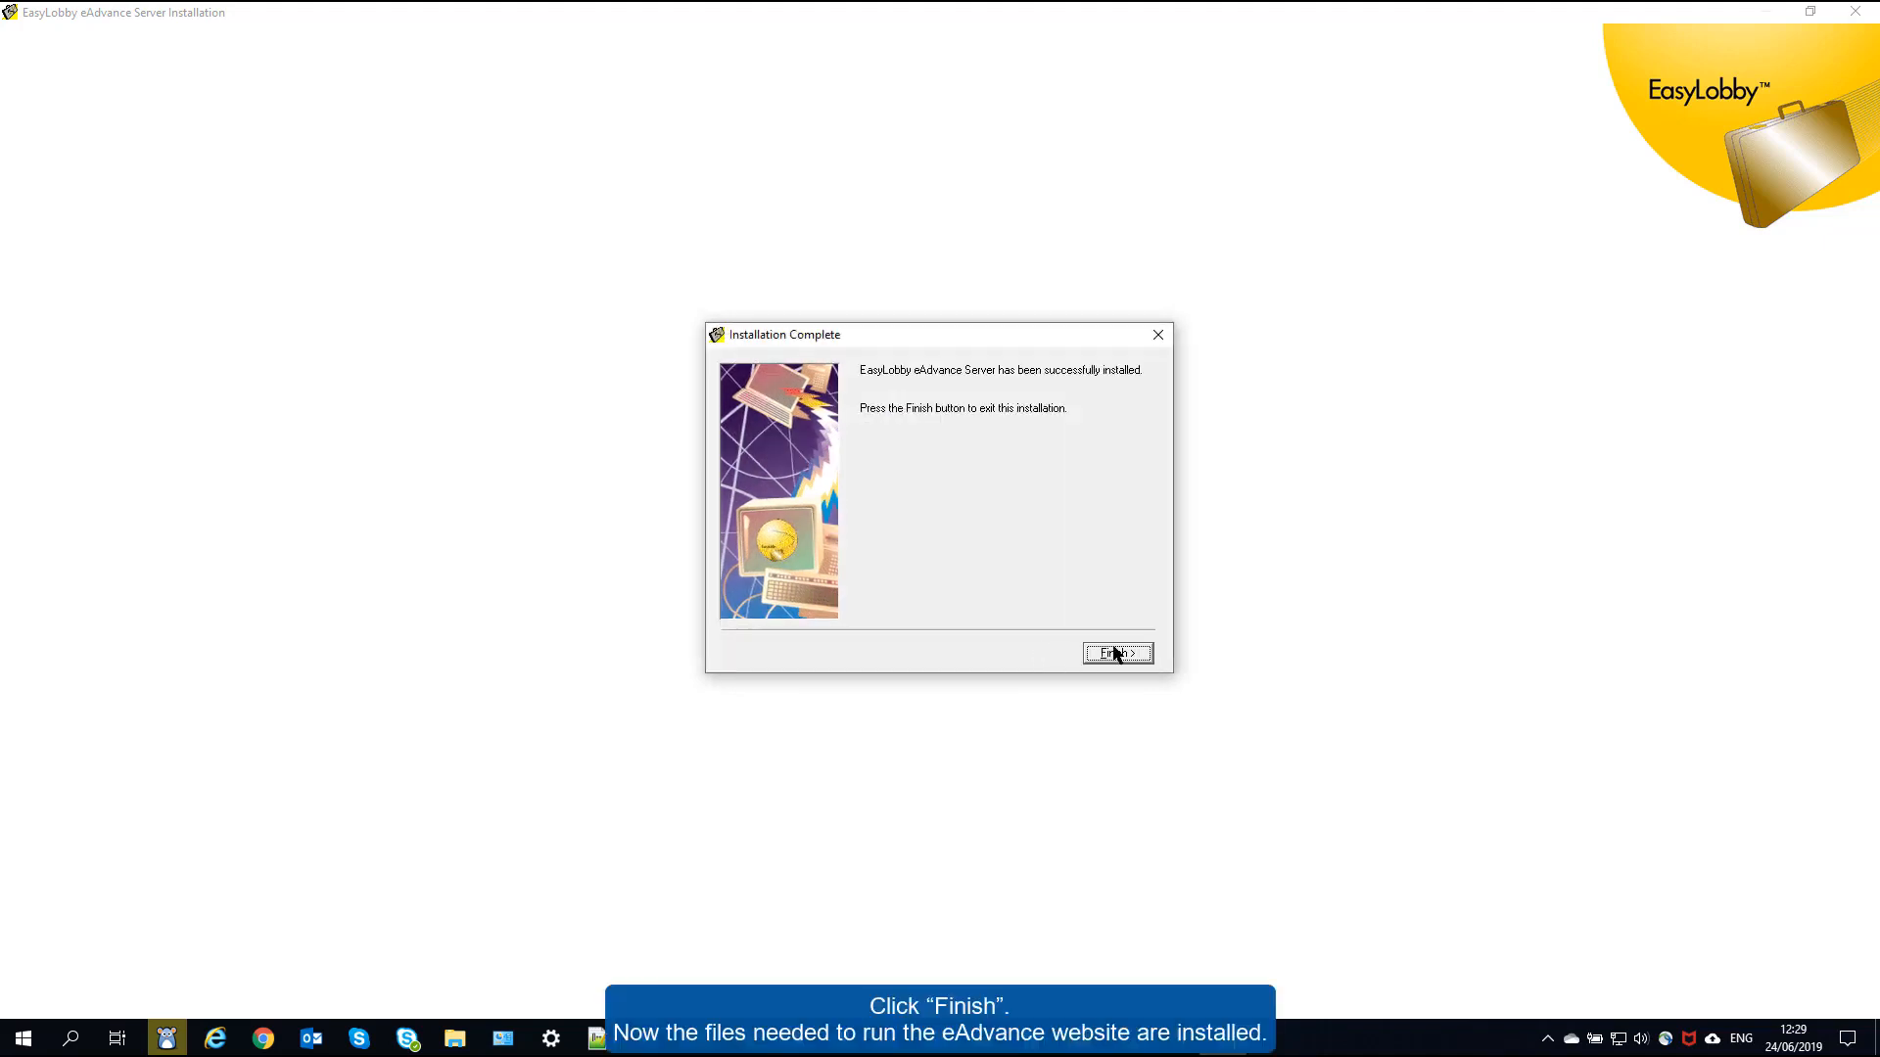
click(1113, 652)
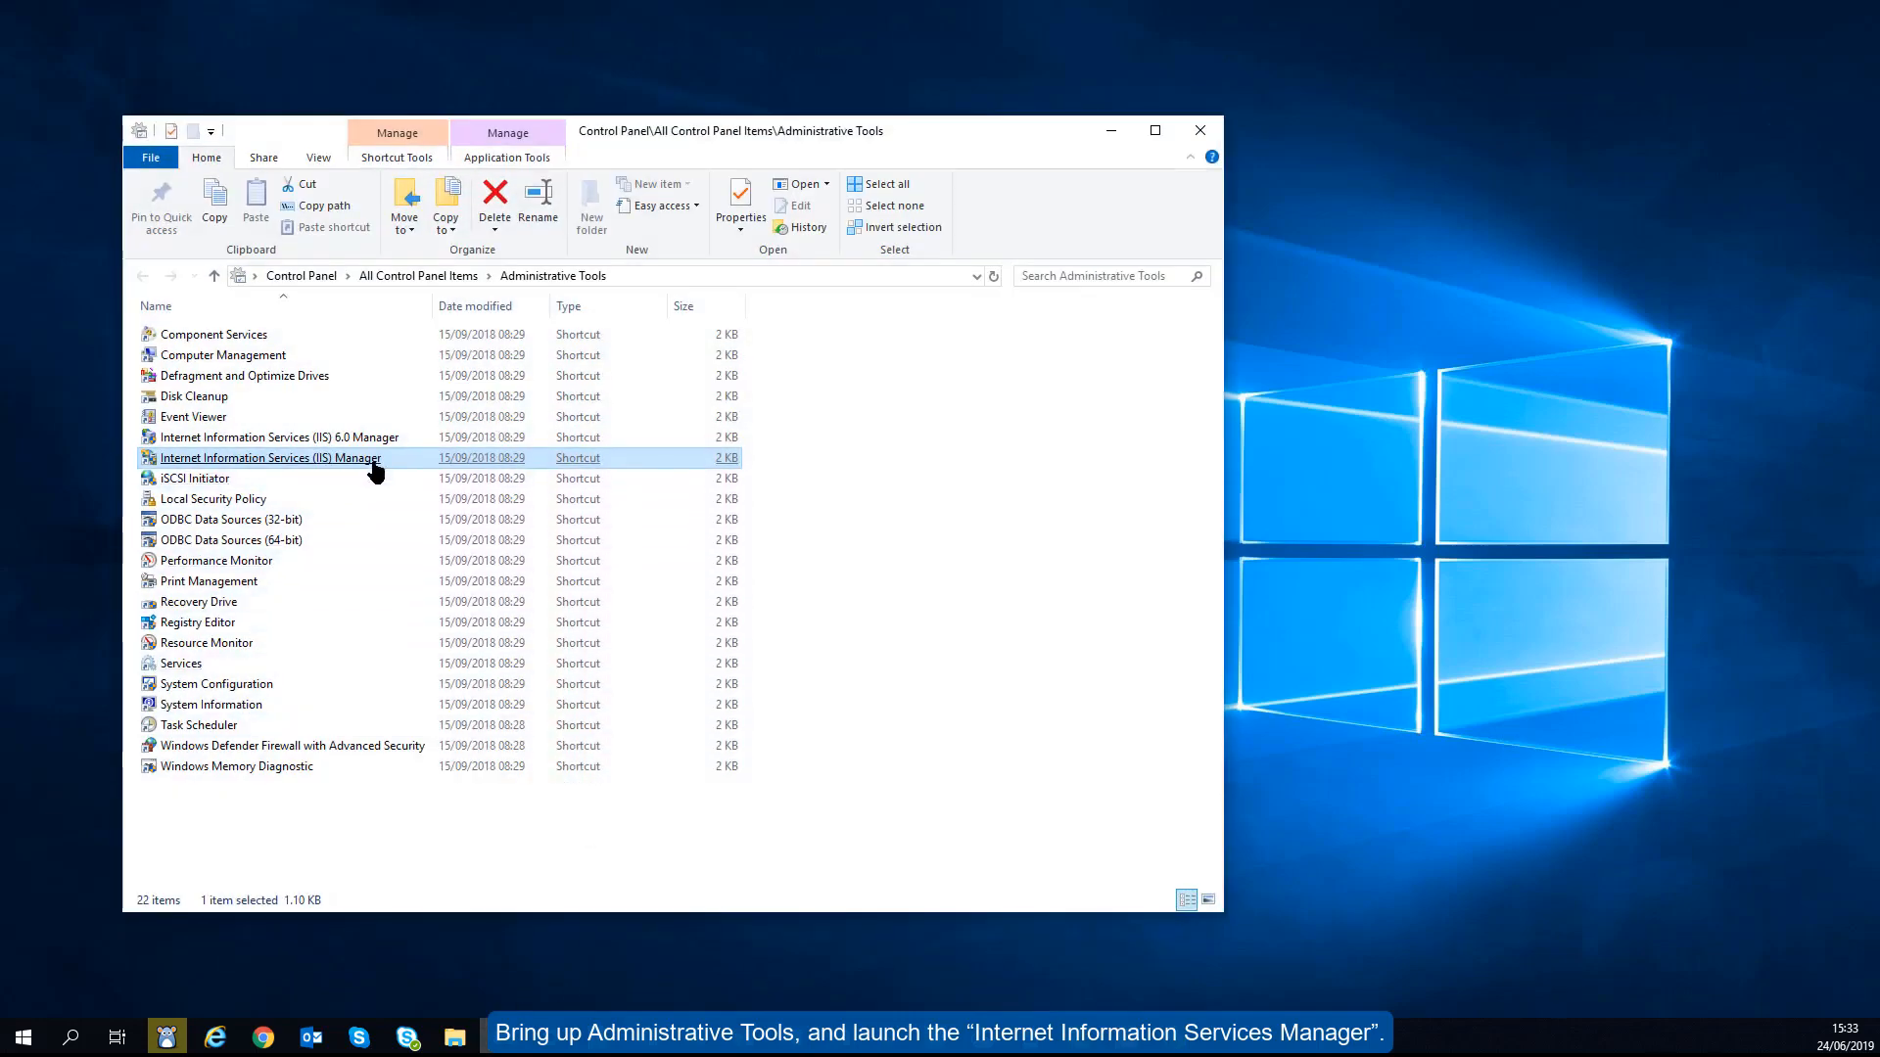
- Launch IIS Manager, select Default Web Site under Sites, and open its Basic Settings
double_click(377, 460)
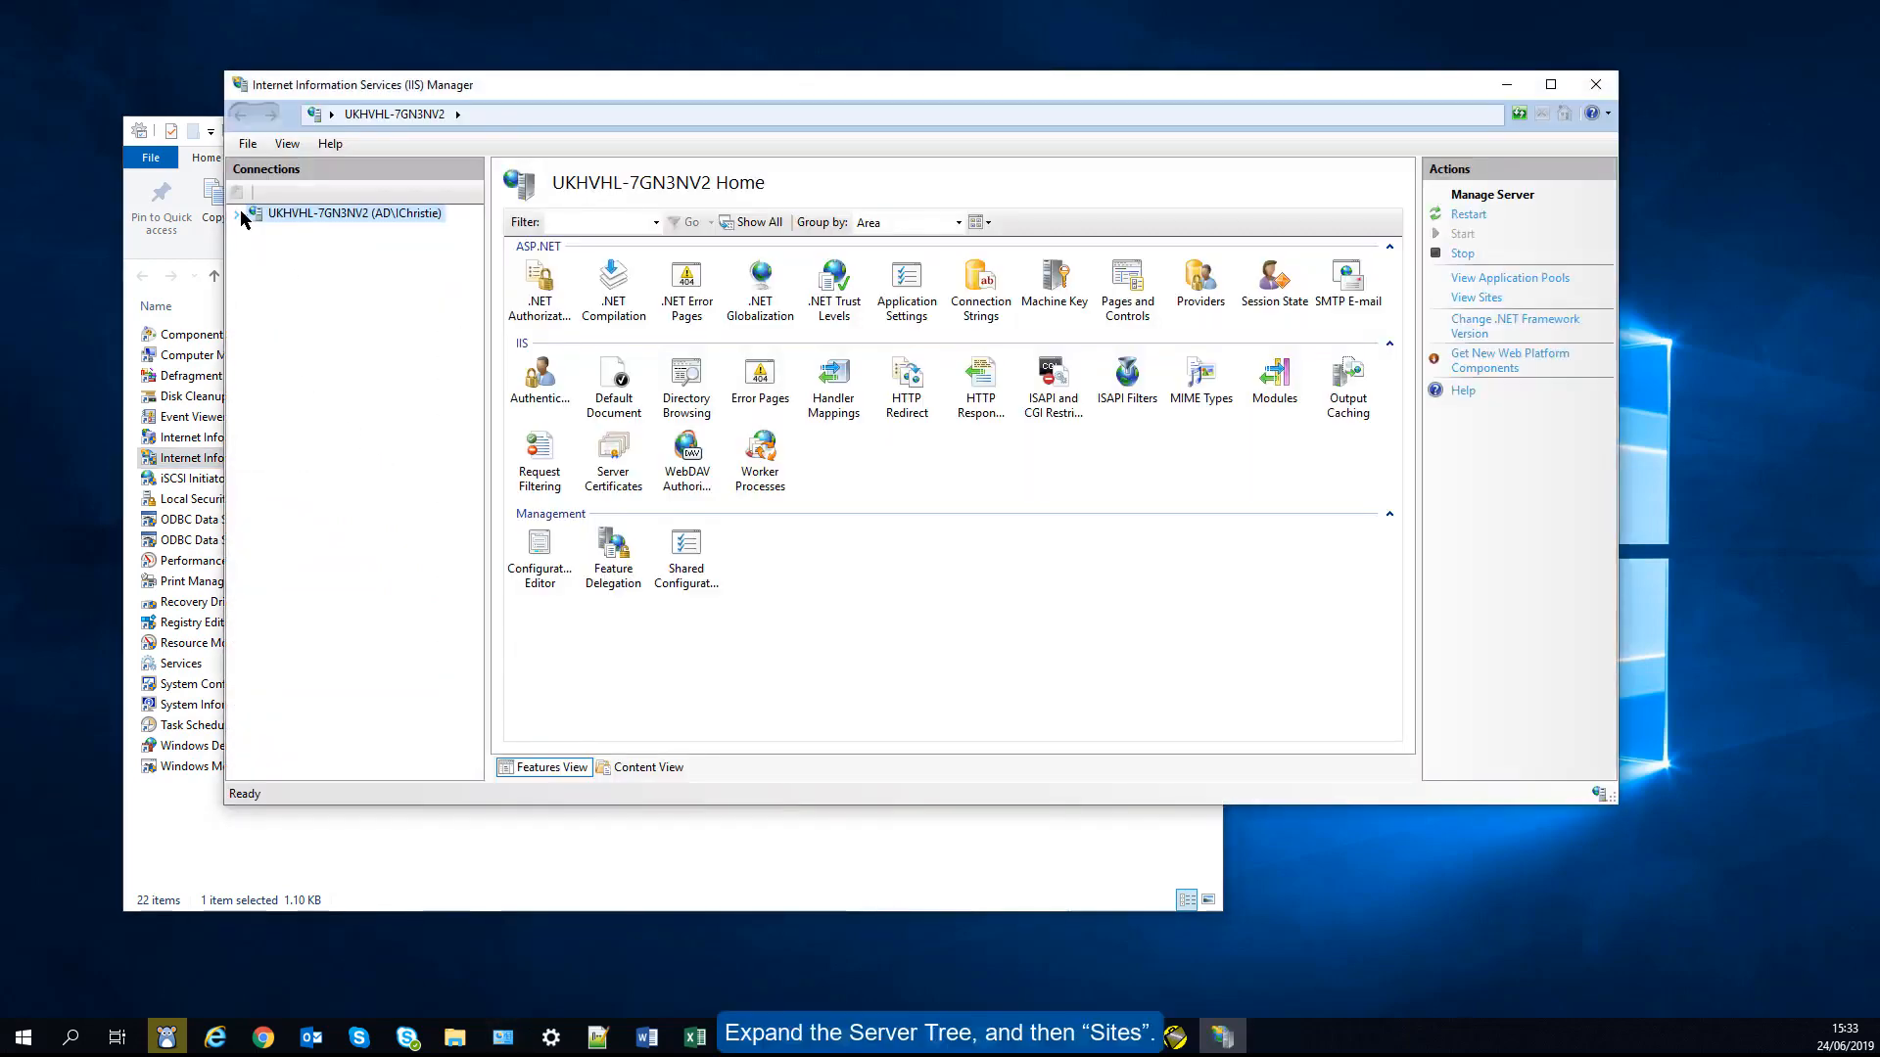
click(238, 214)
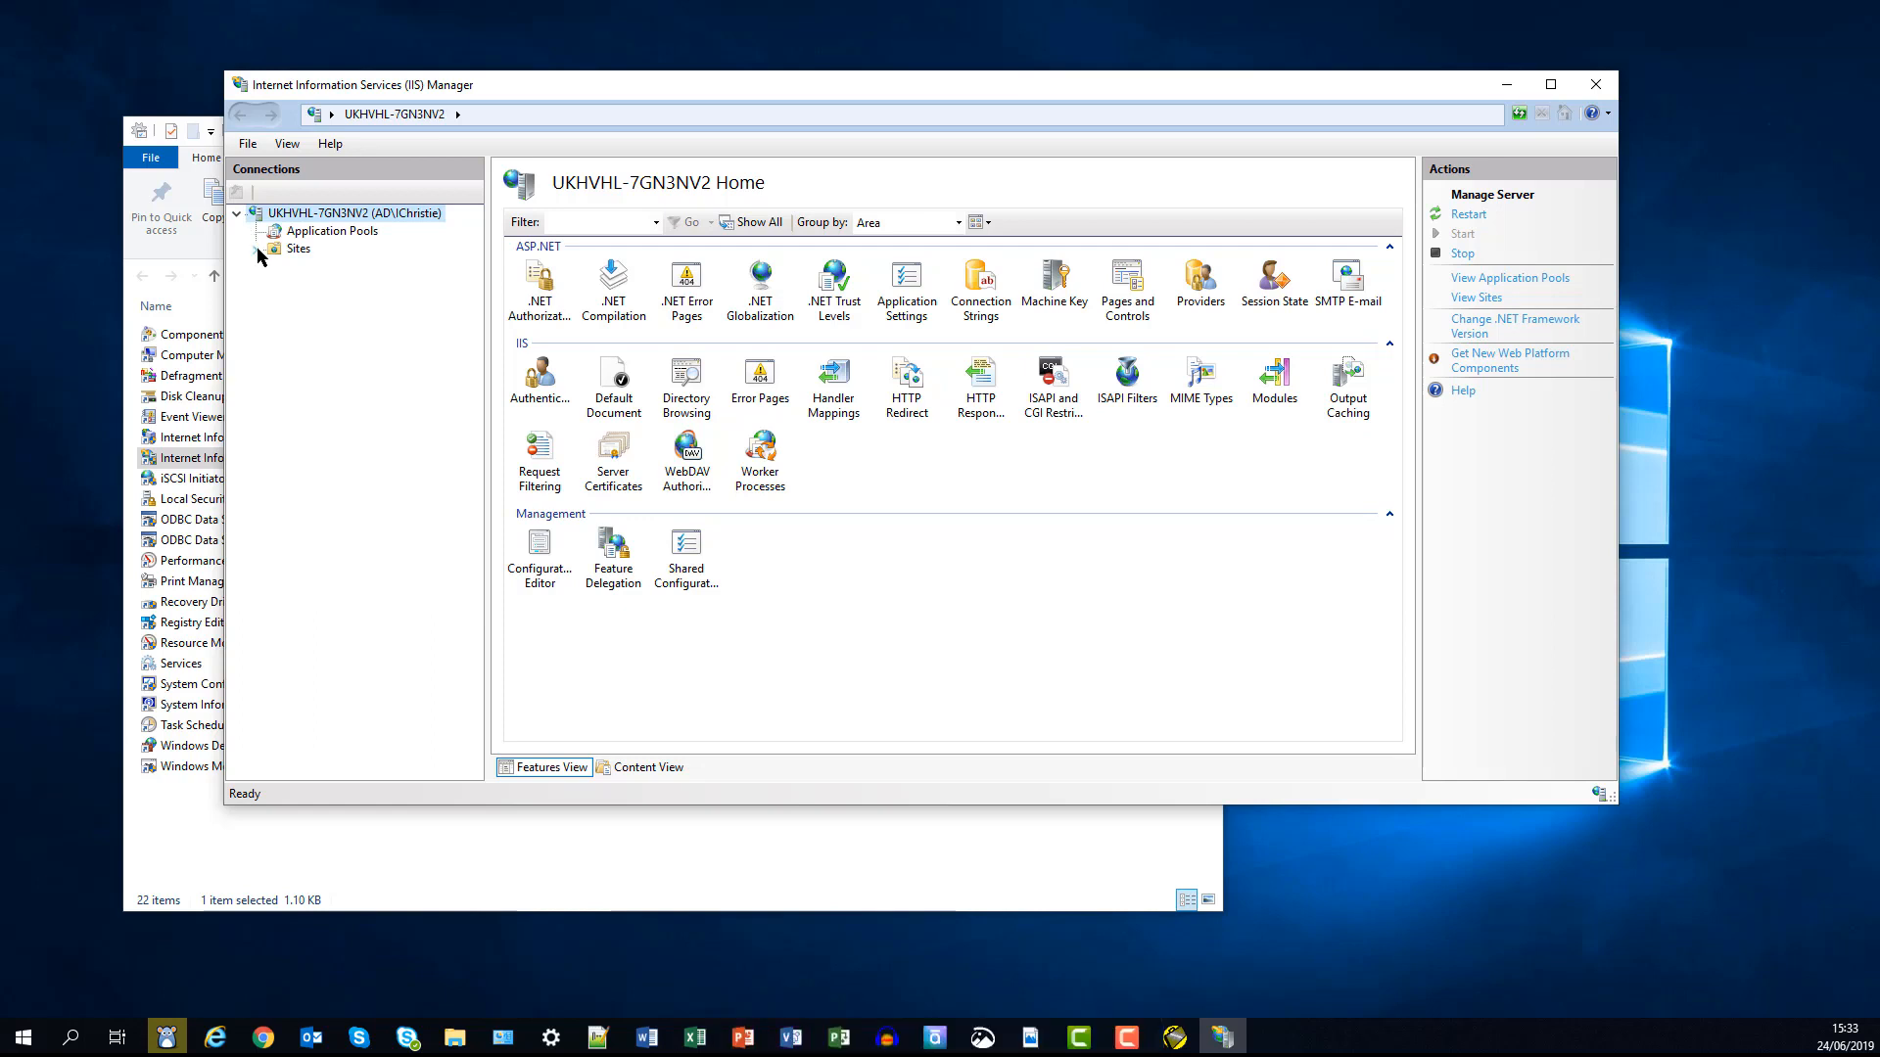
click(256, 249)
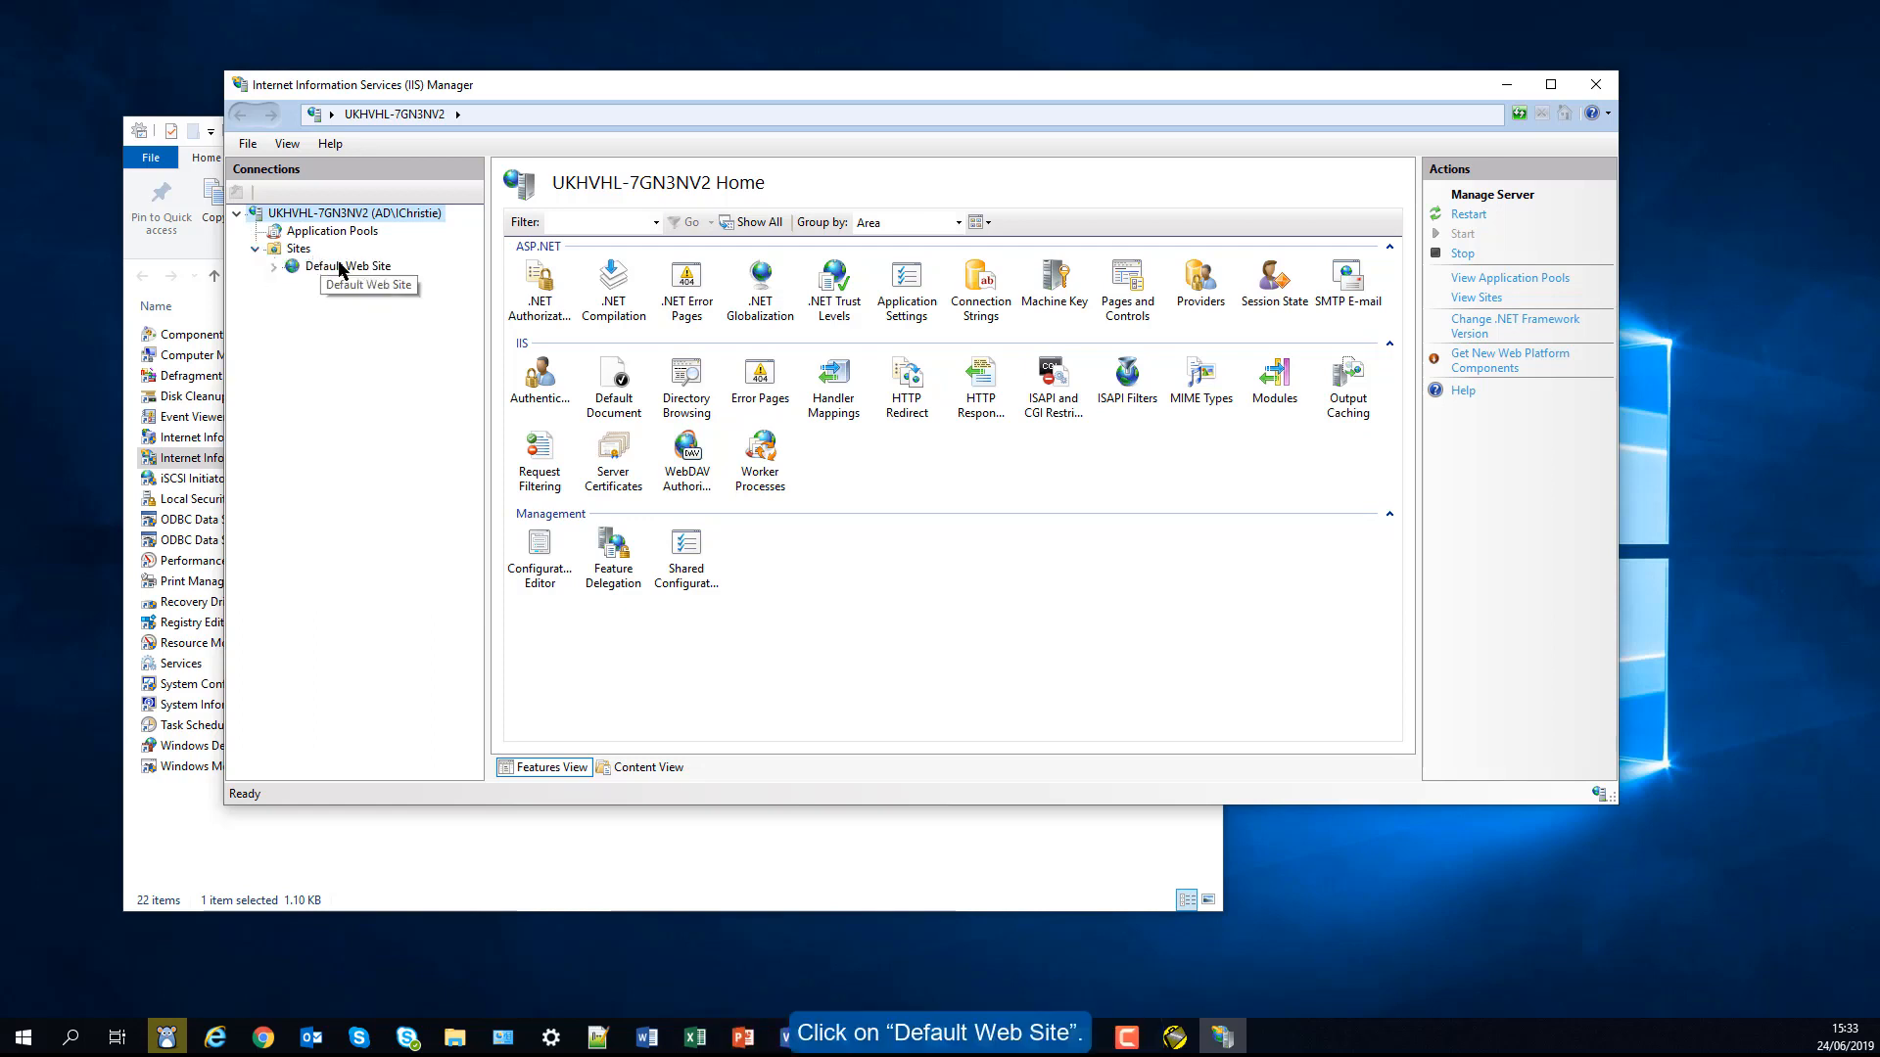
click(347, 268)
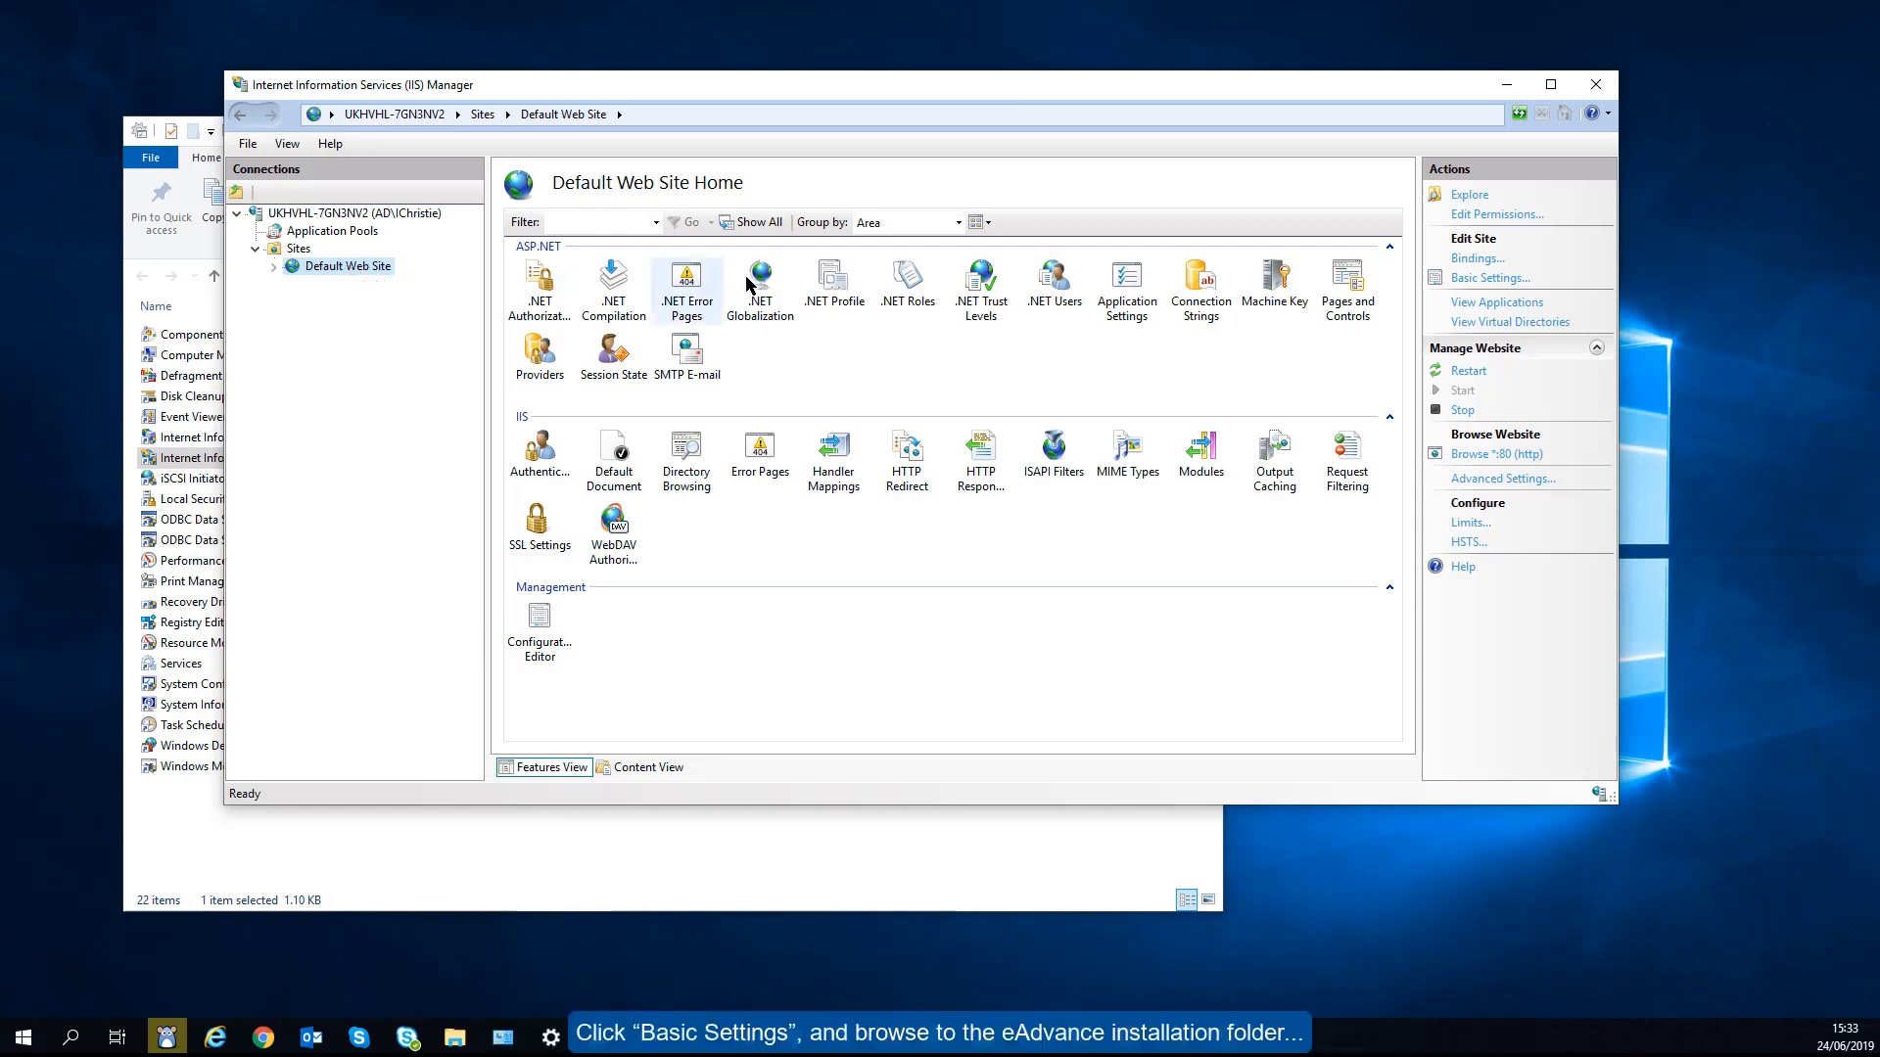
click(1466, 279)
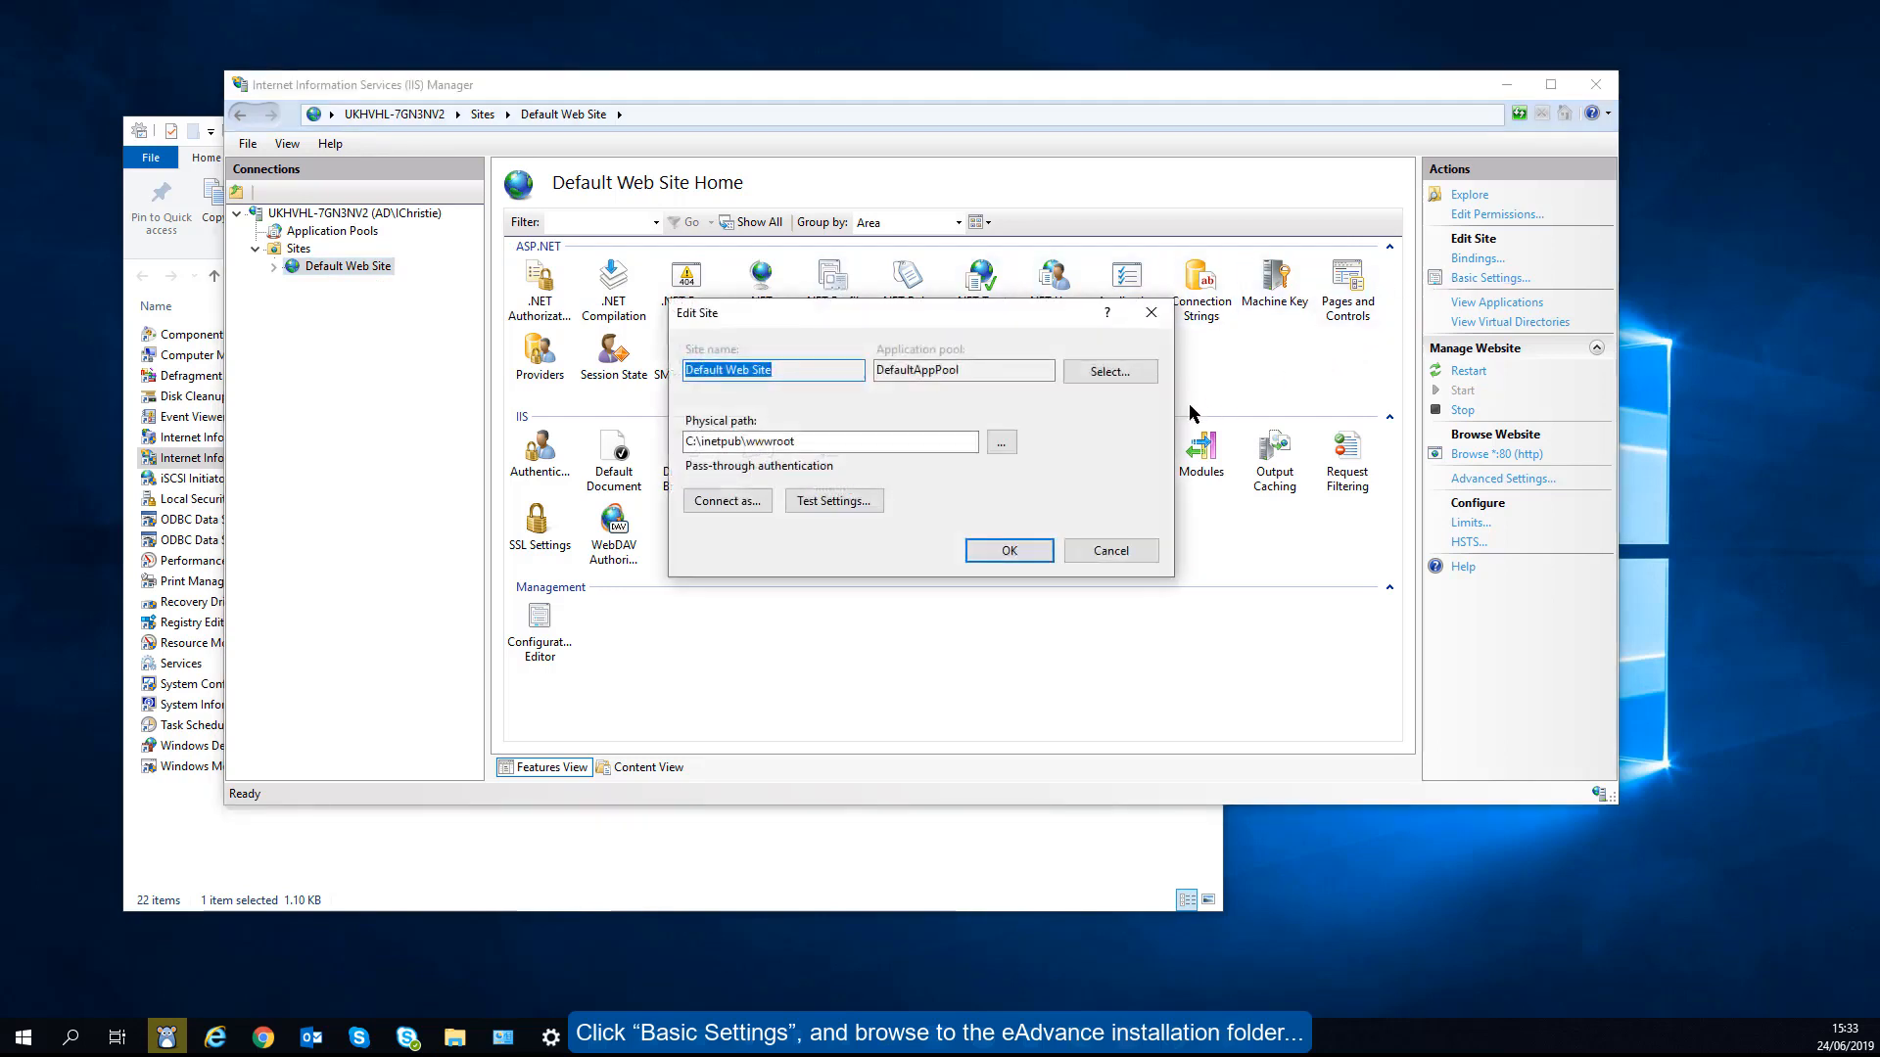
- Set the Default Web Site physical path to C:\Program Files (x86)\EasyLobby\eAdvance Server 10.0
click(1001, 444)
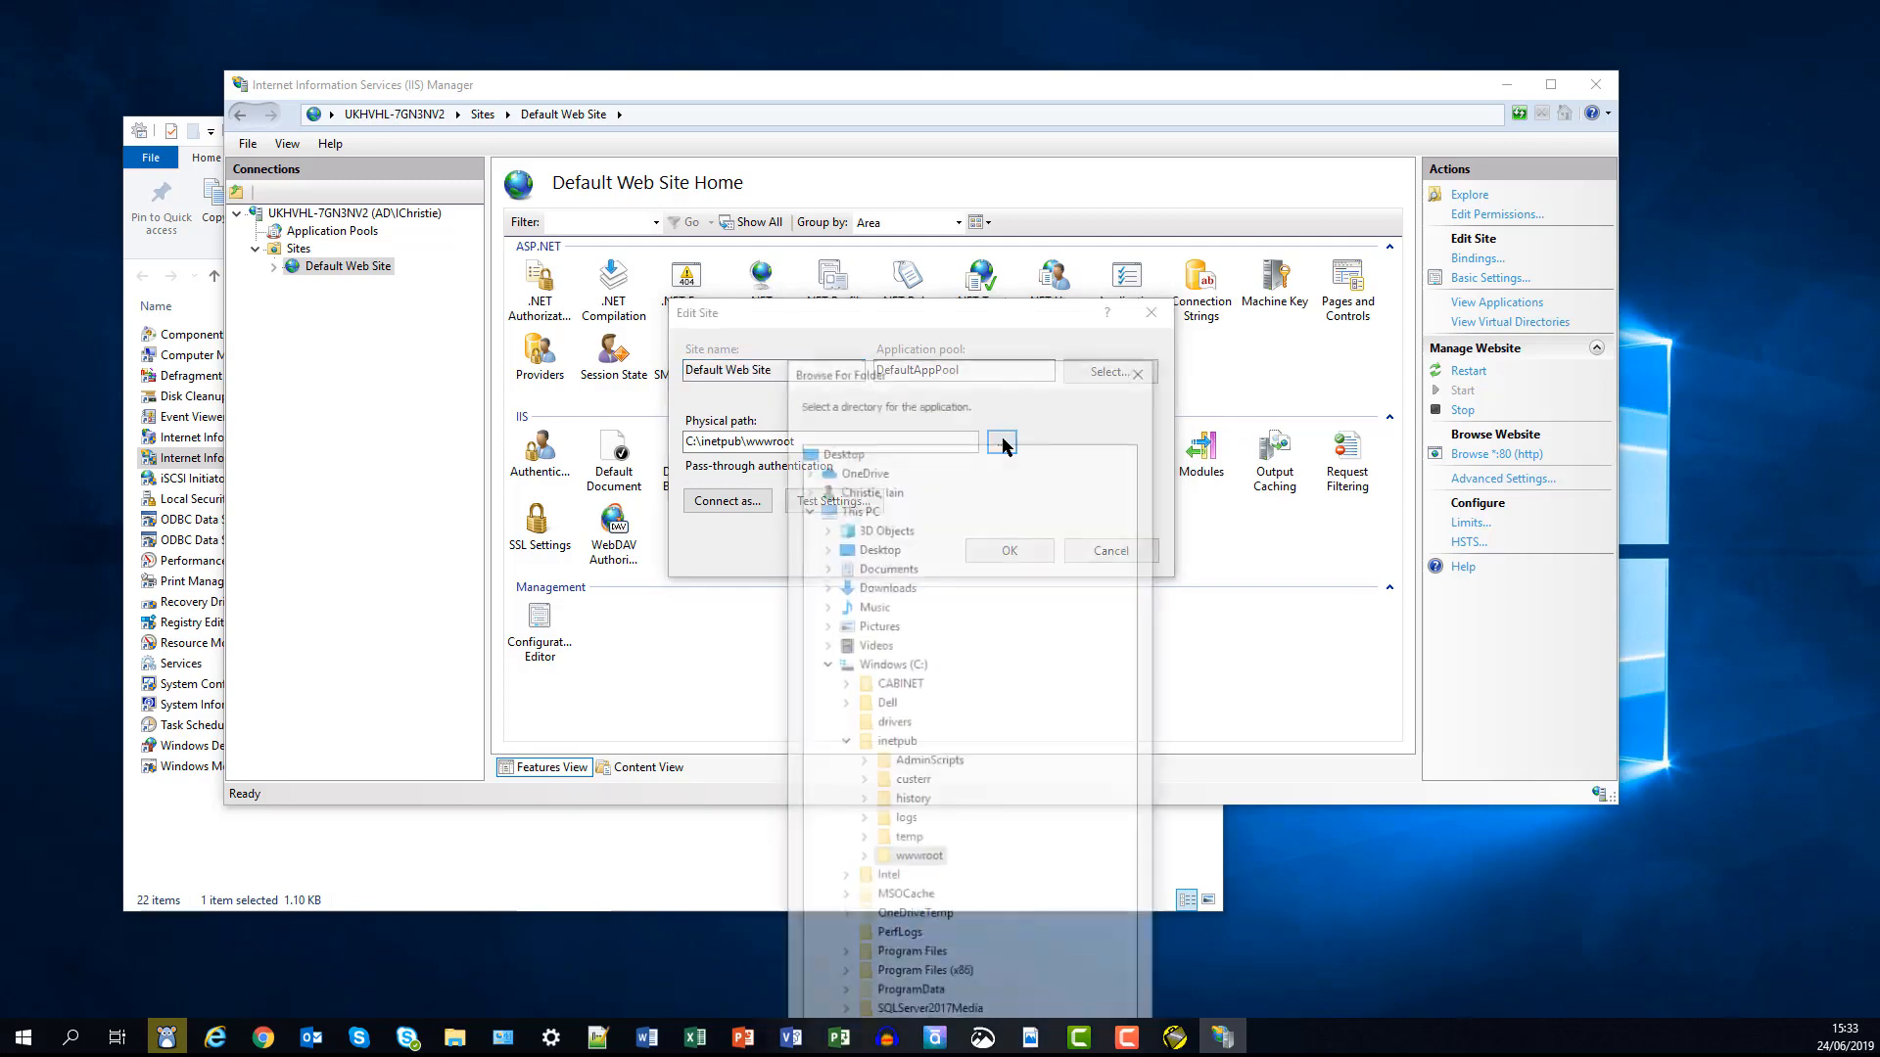
drag(1028, 365, 1003, 81)
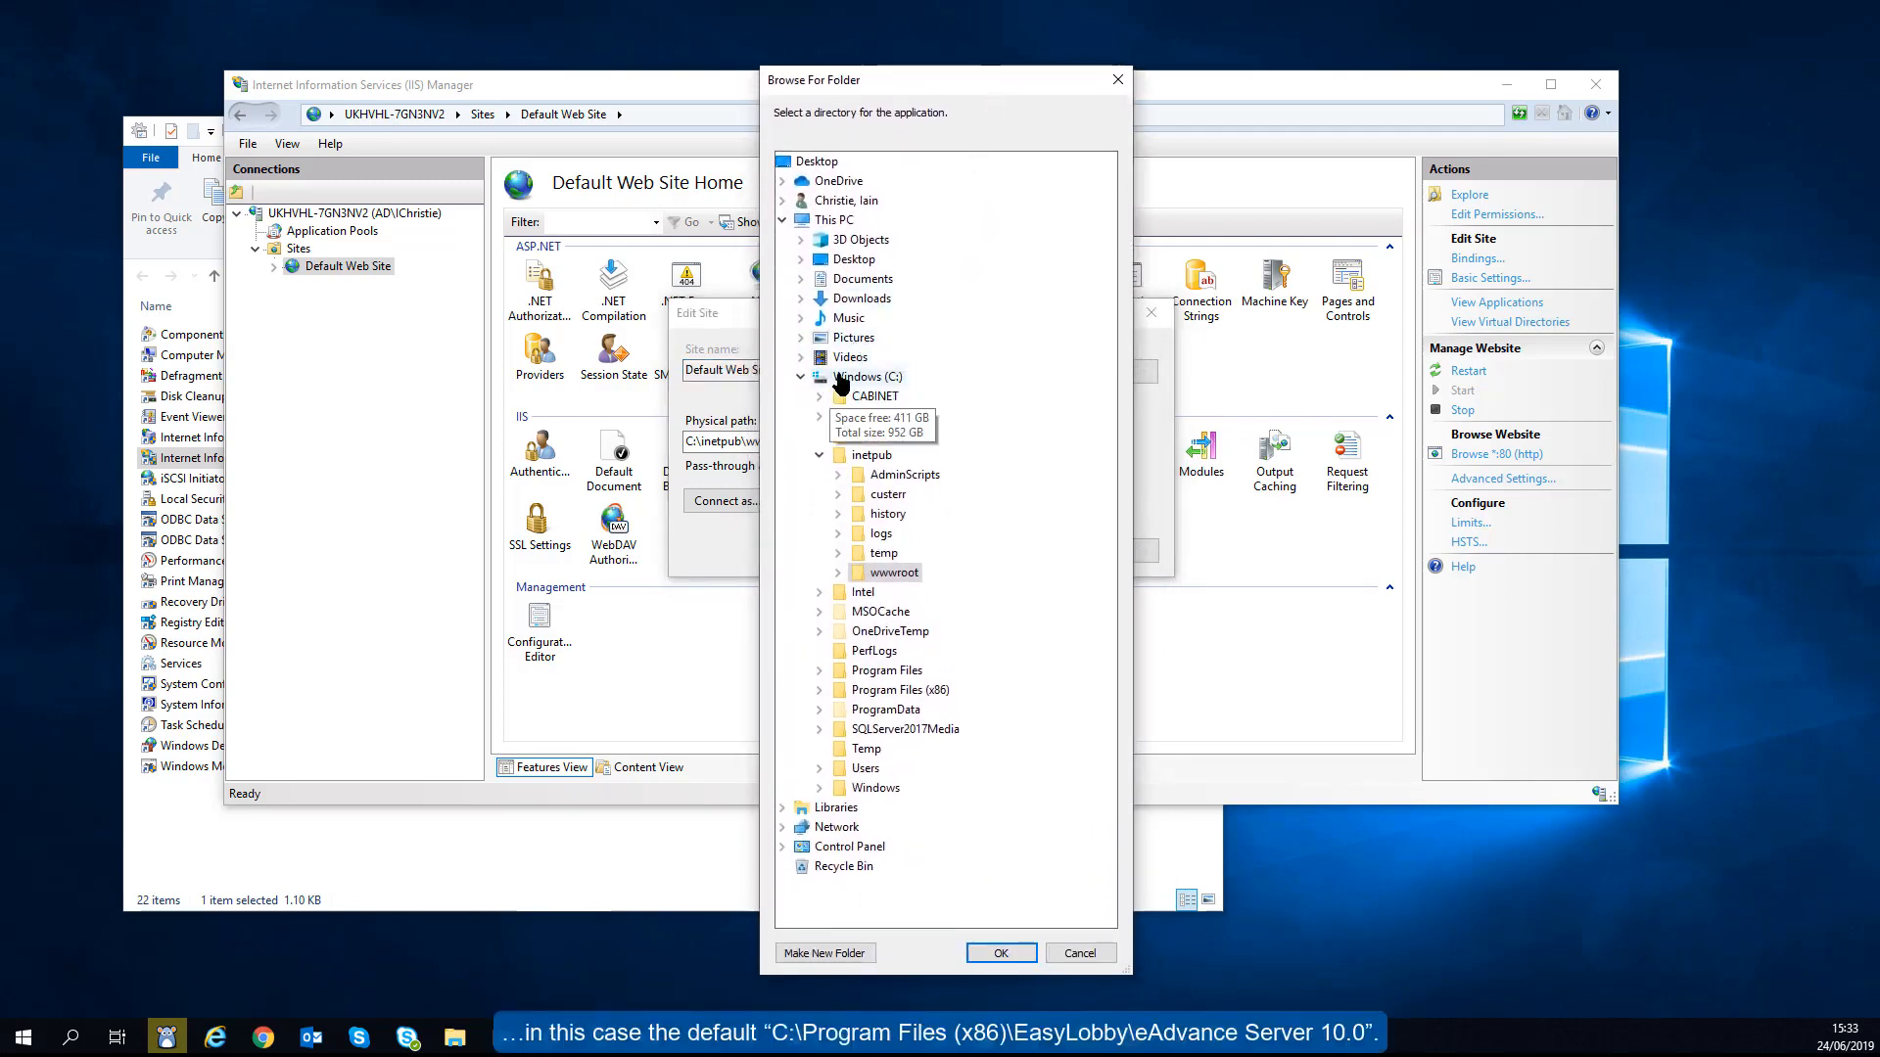
click(819, 456)
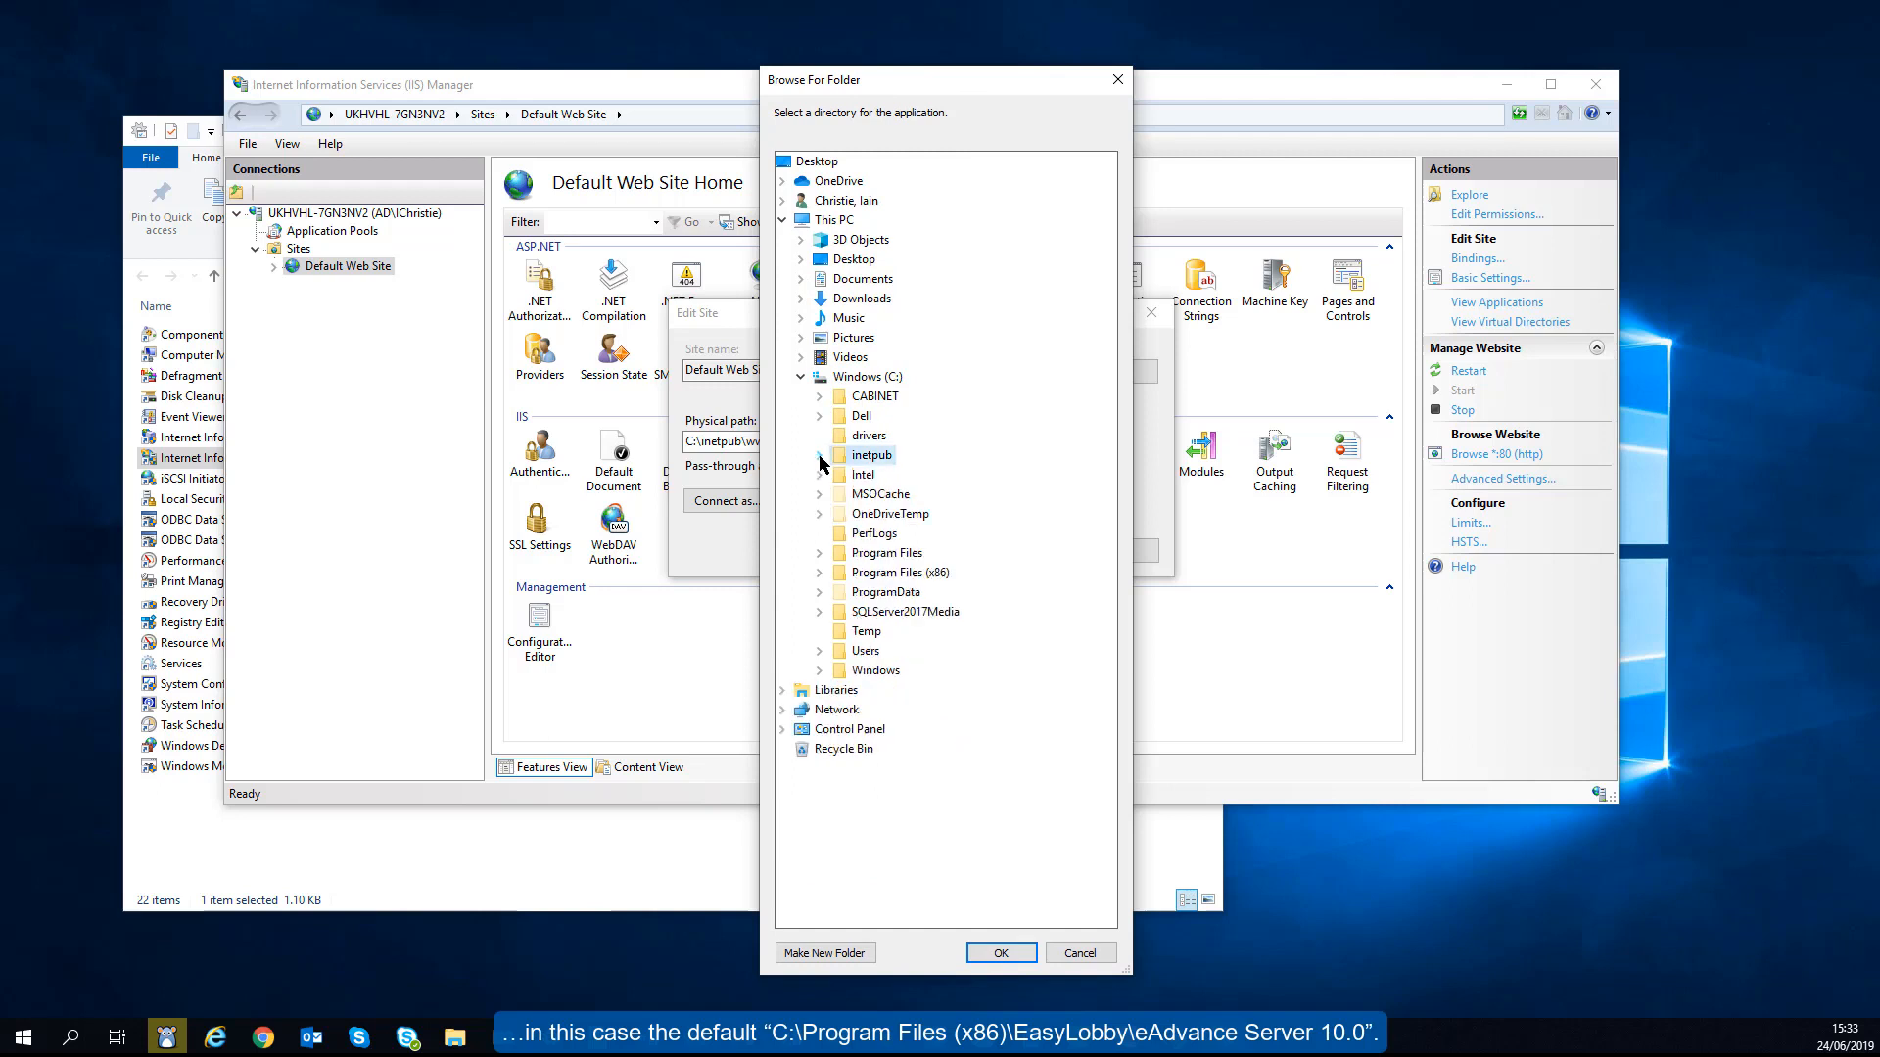
click(820, 573)
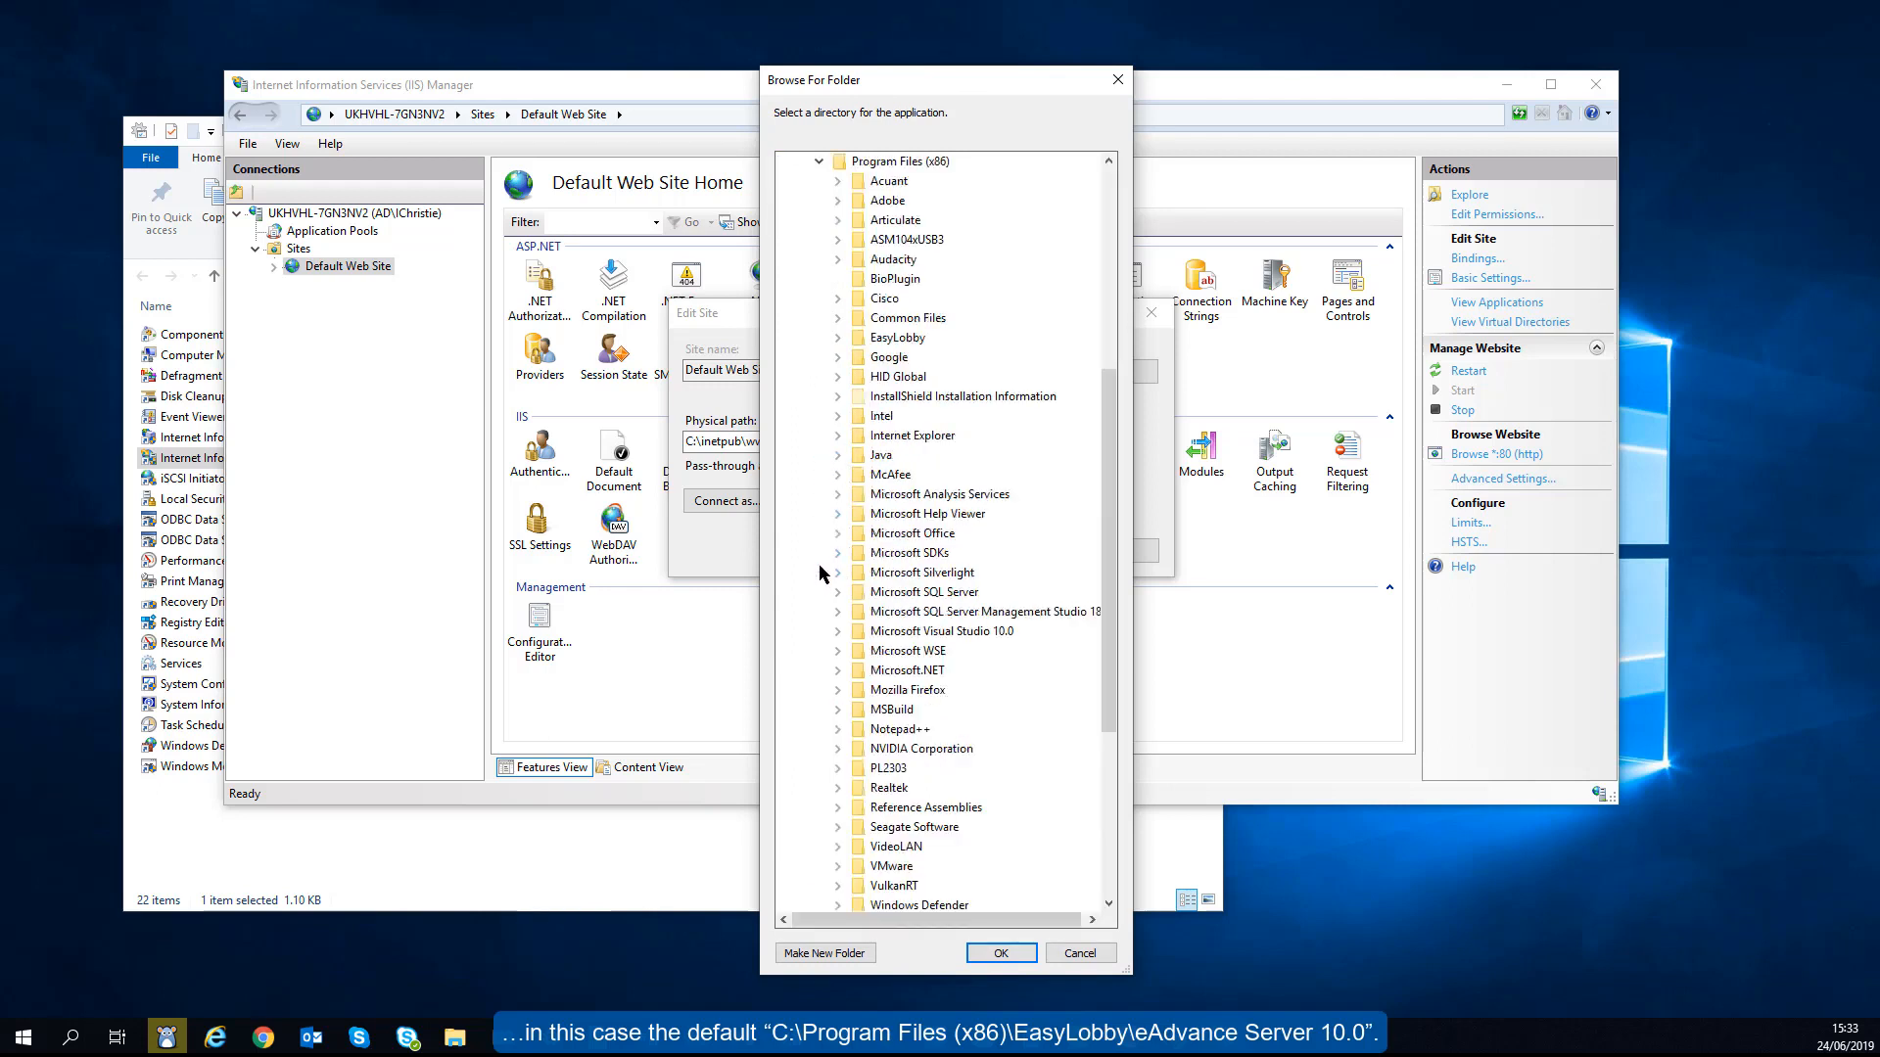
click(837, 338)
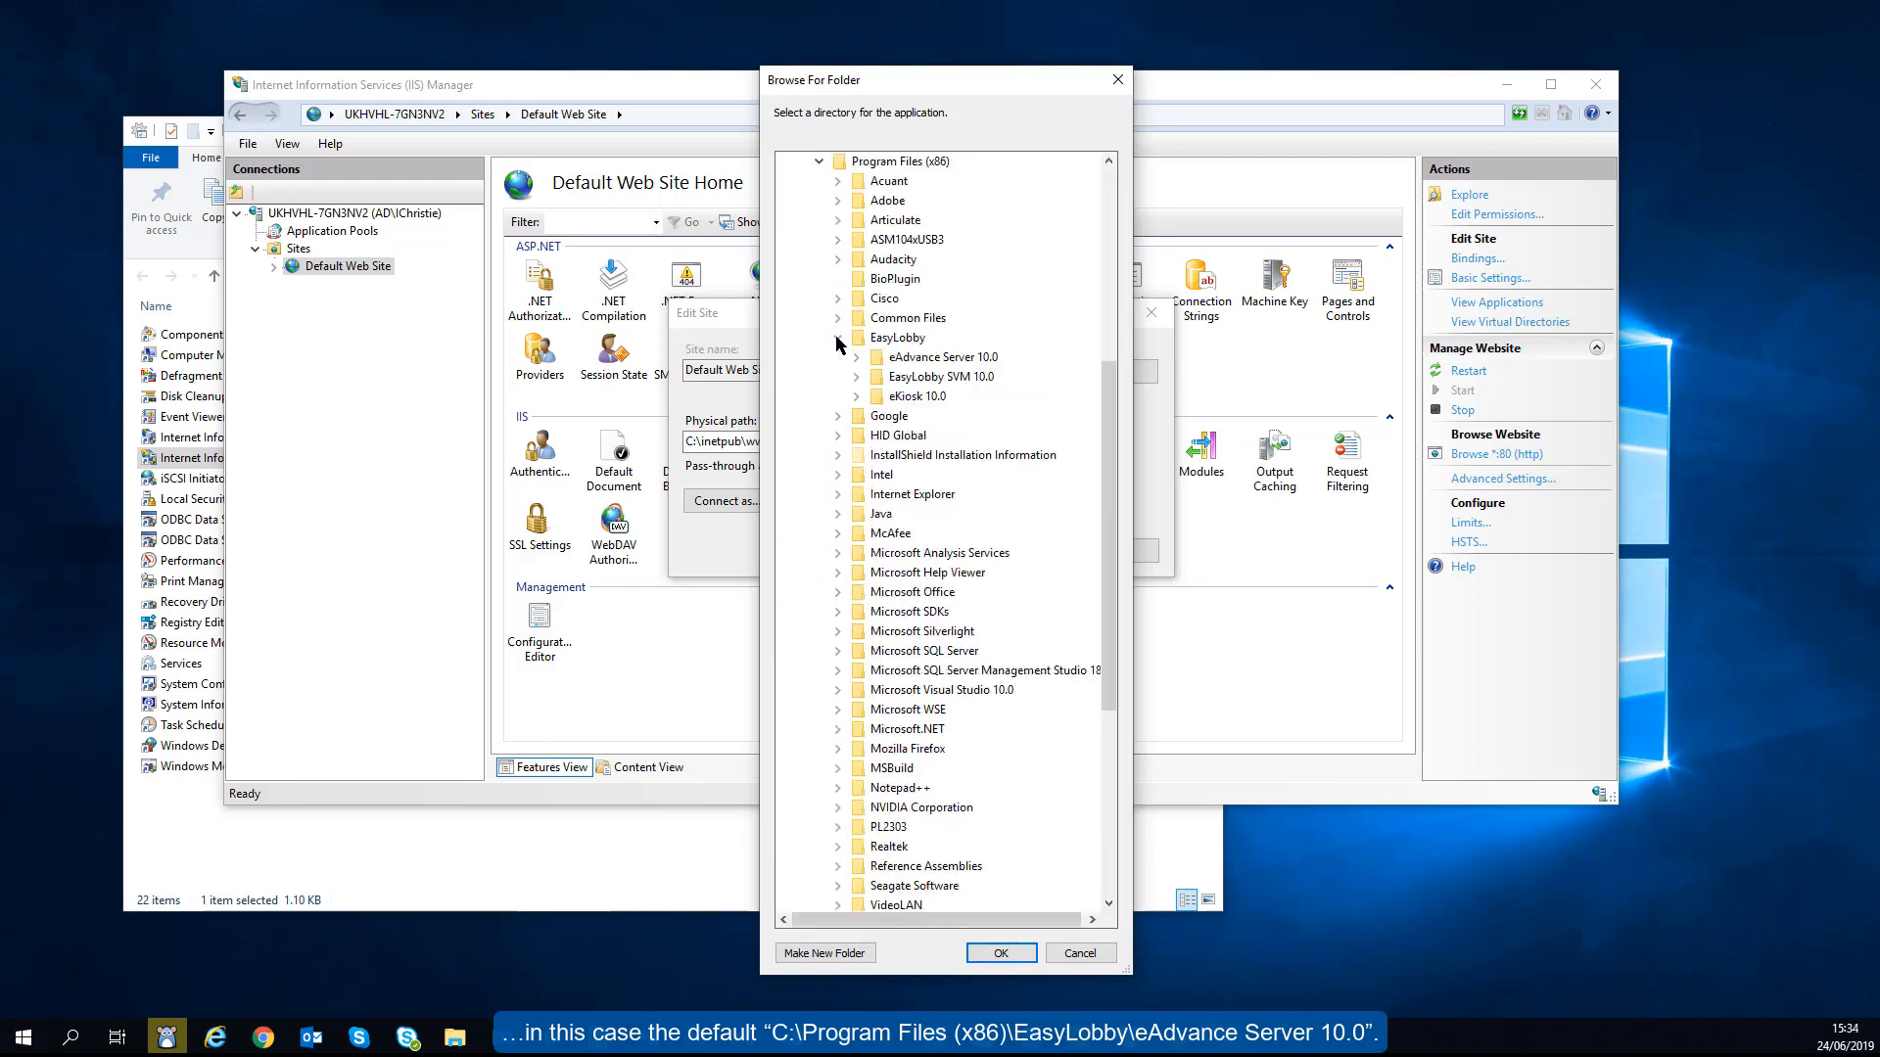
click(914, 359)
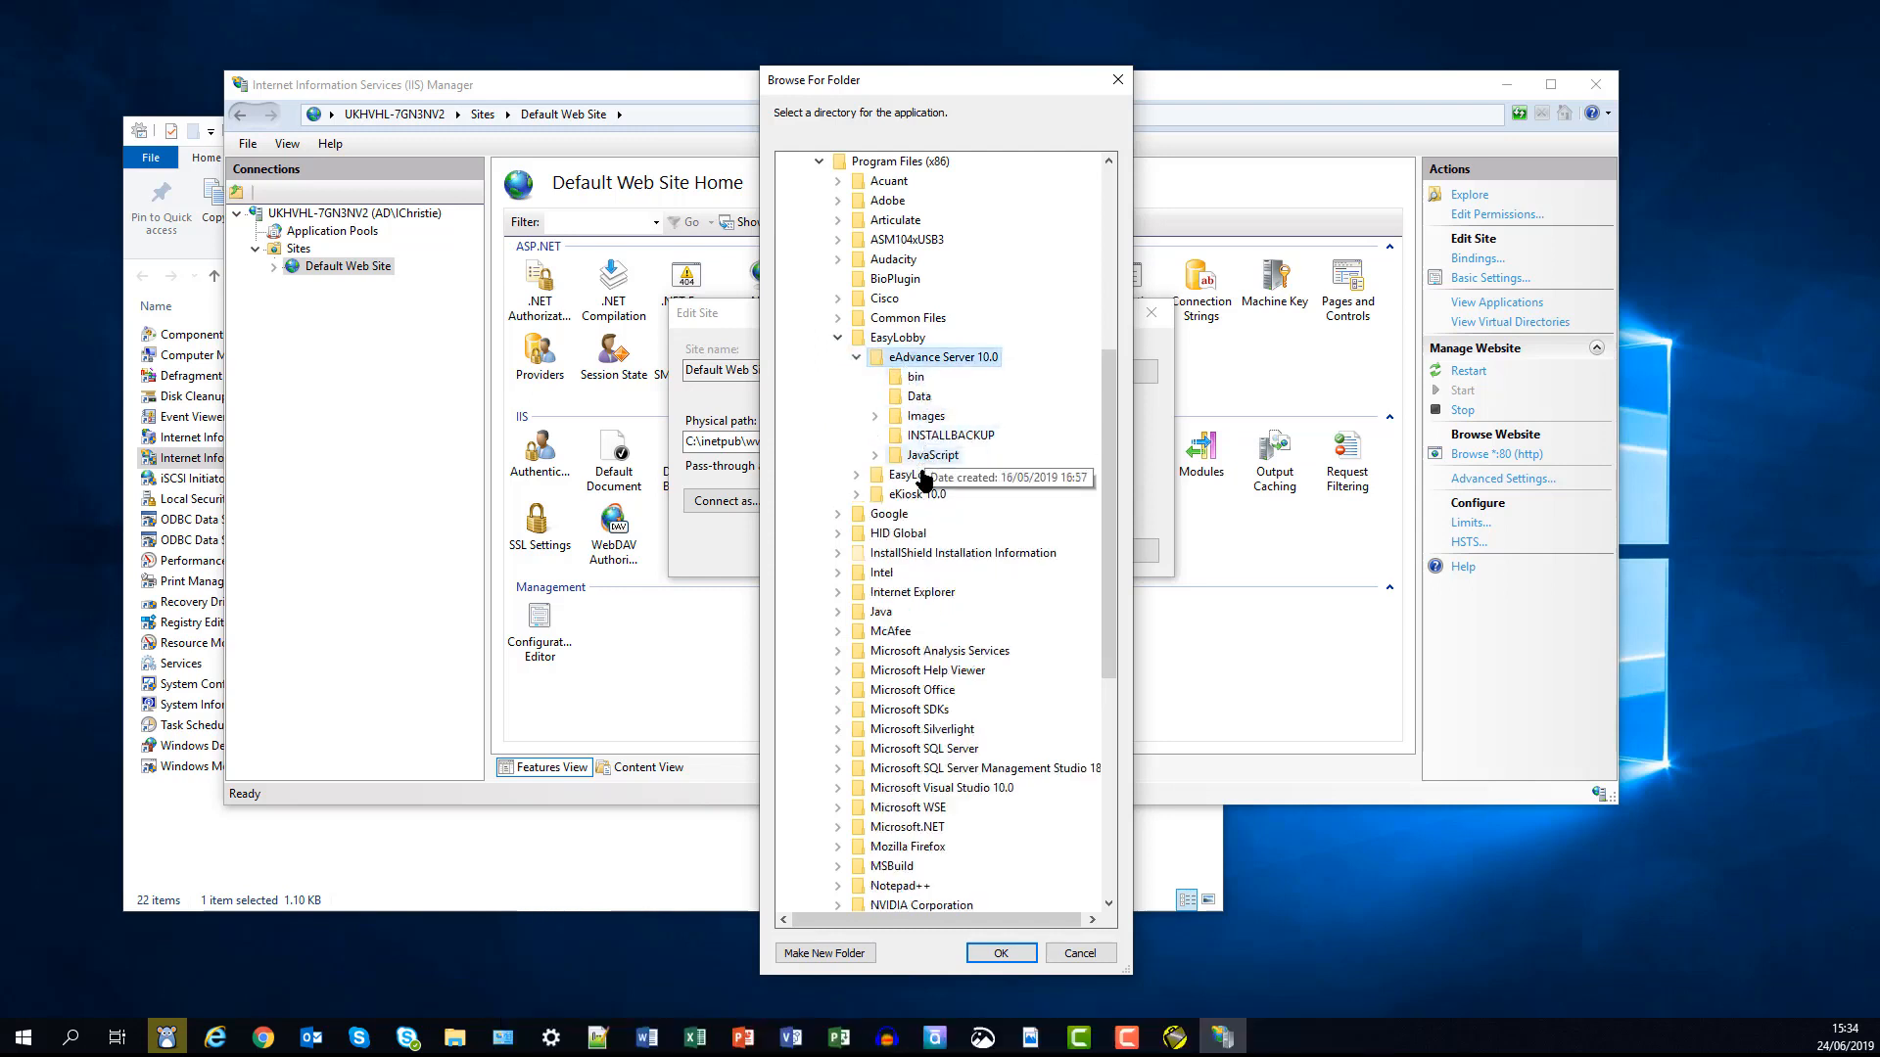
click(999, 954)
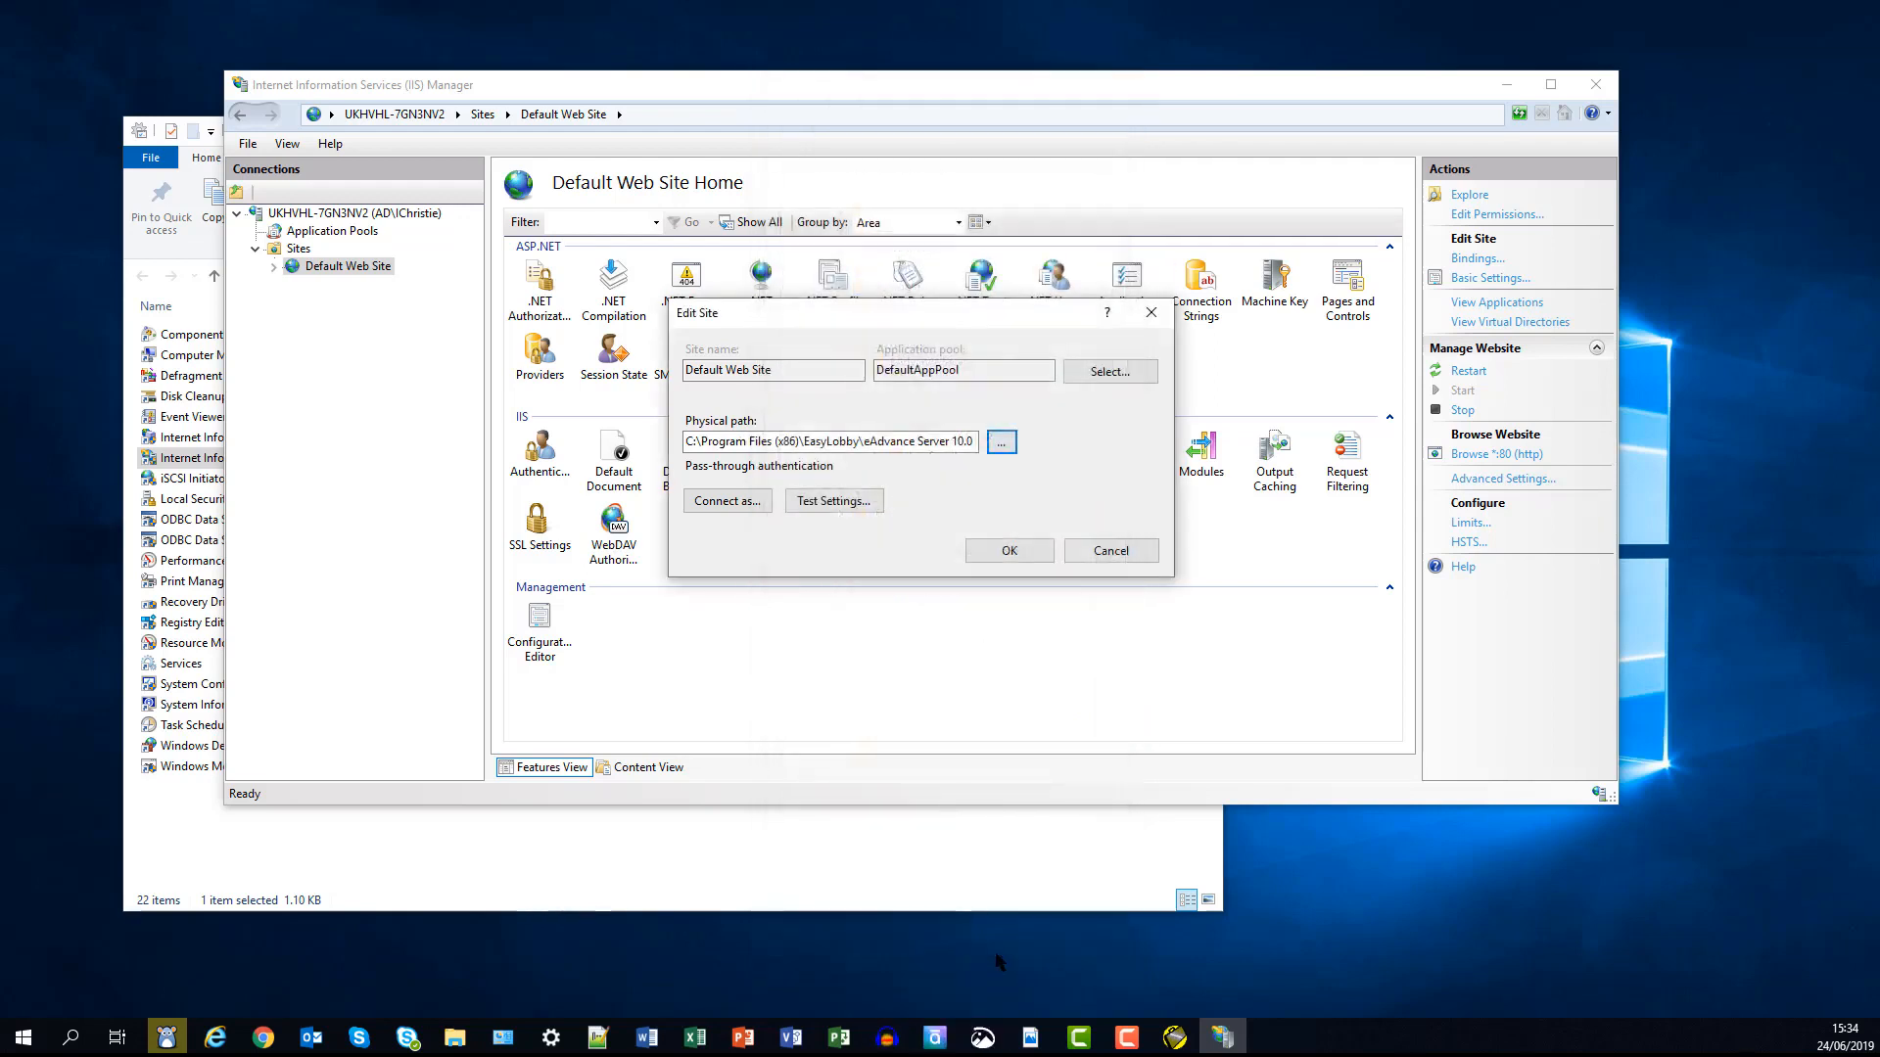
click(1006, 551)
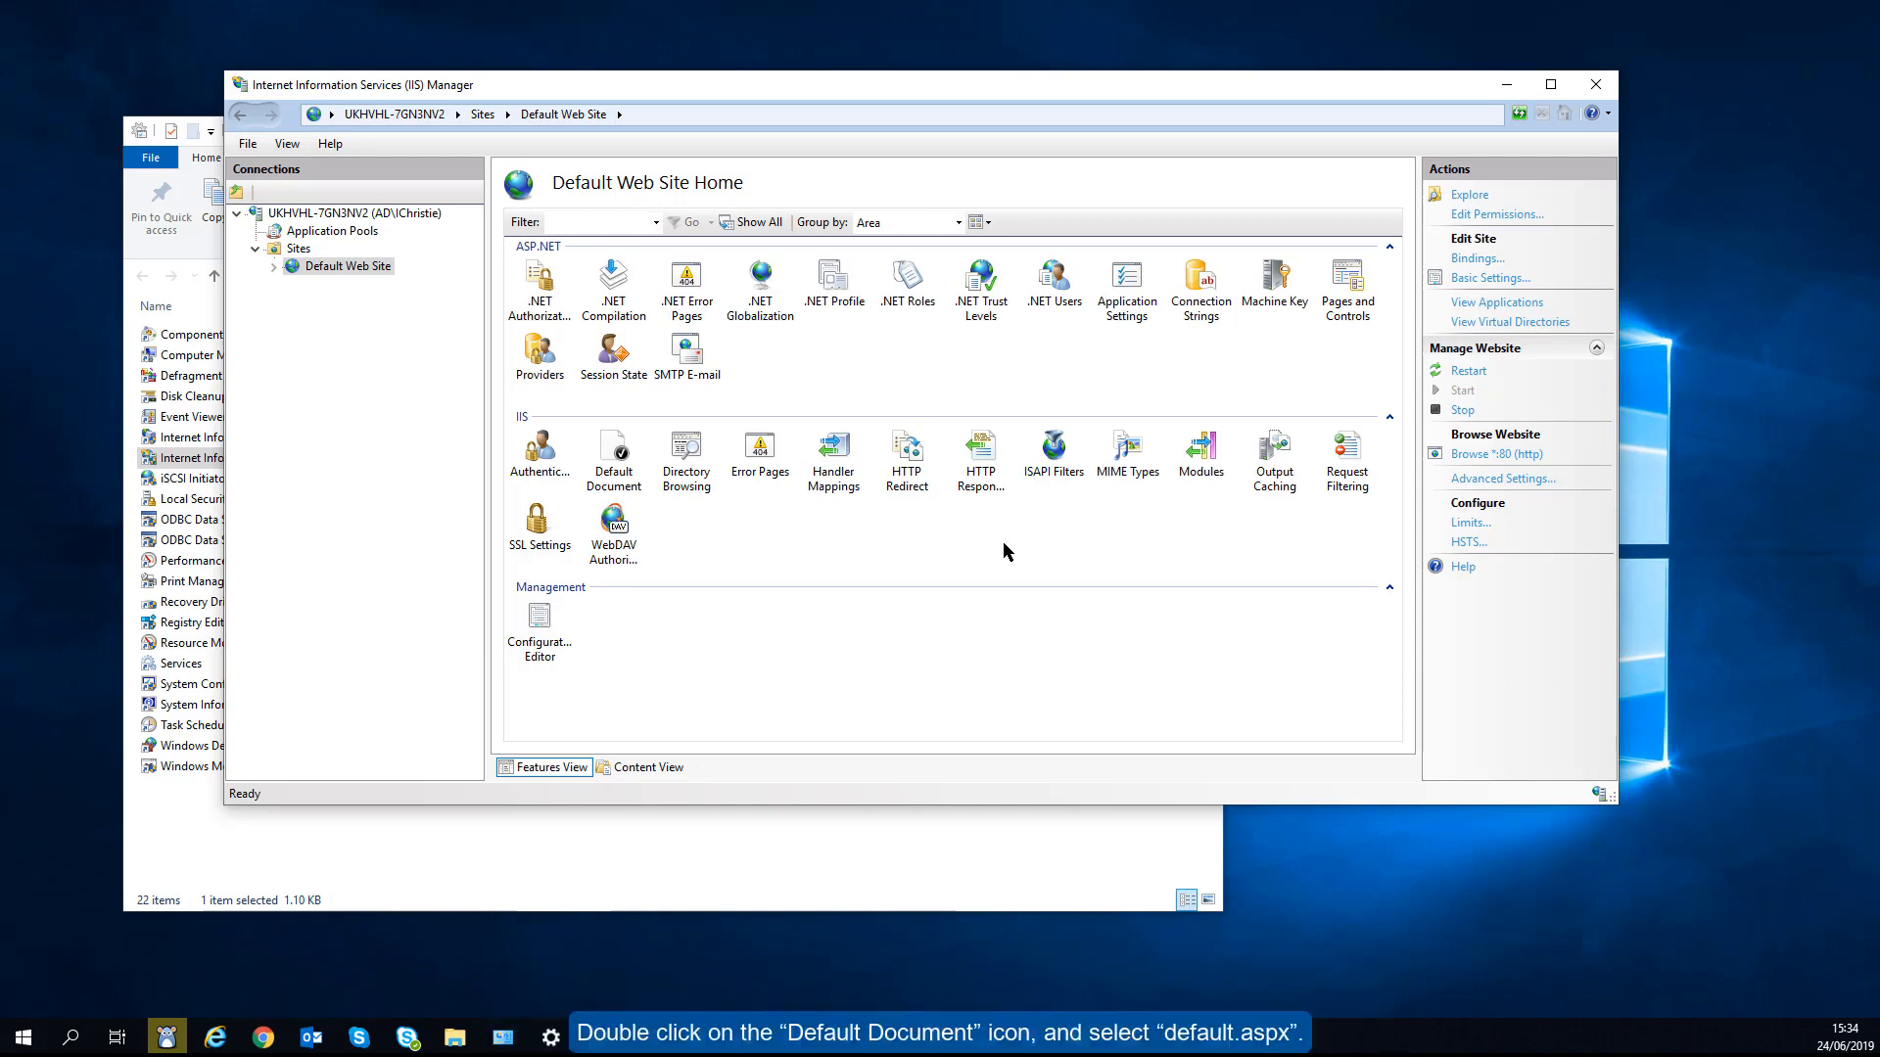
- Move default.aspx to the top of the site's Default Document list
double_click(621, 454)
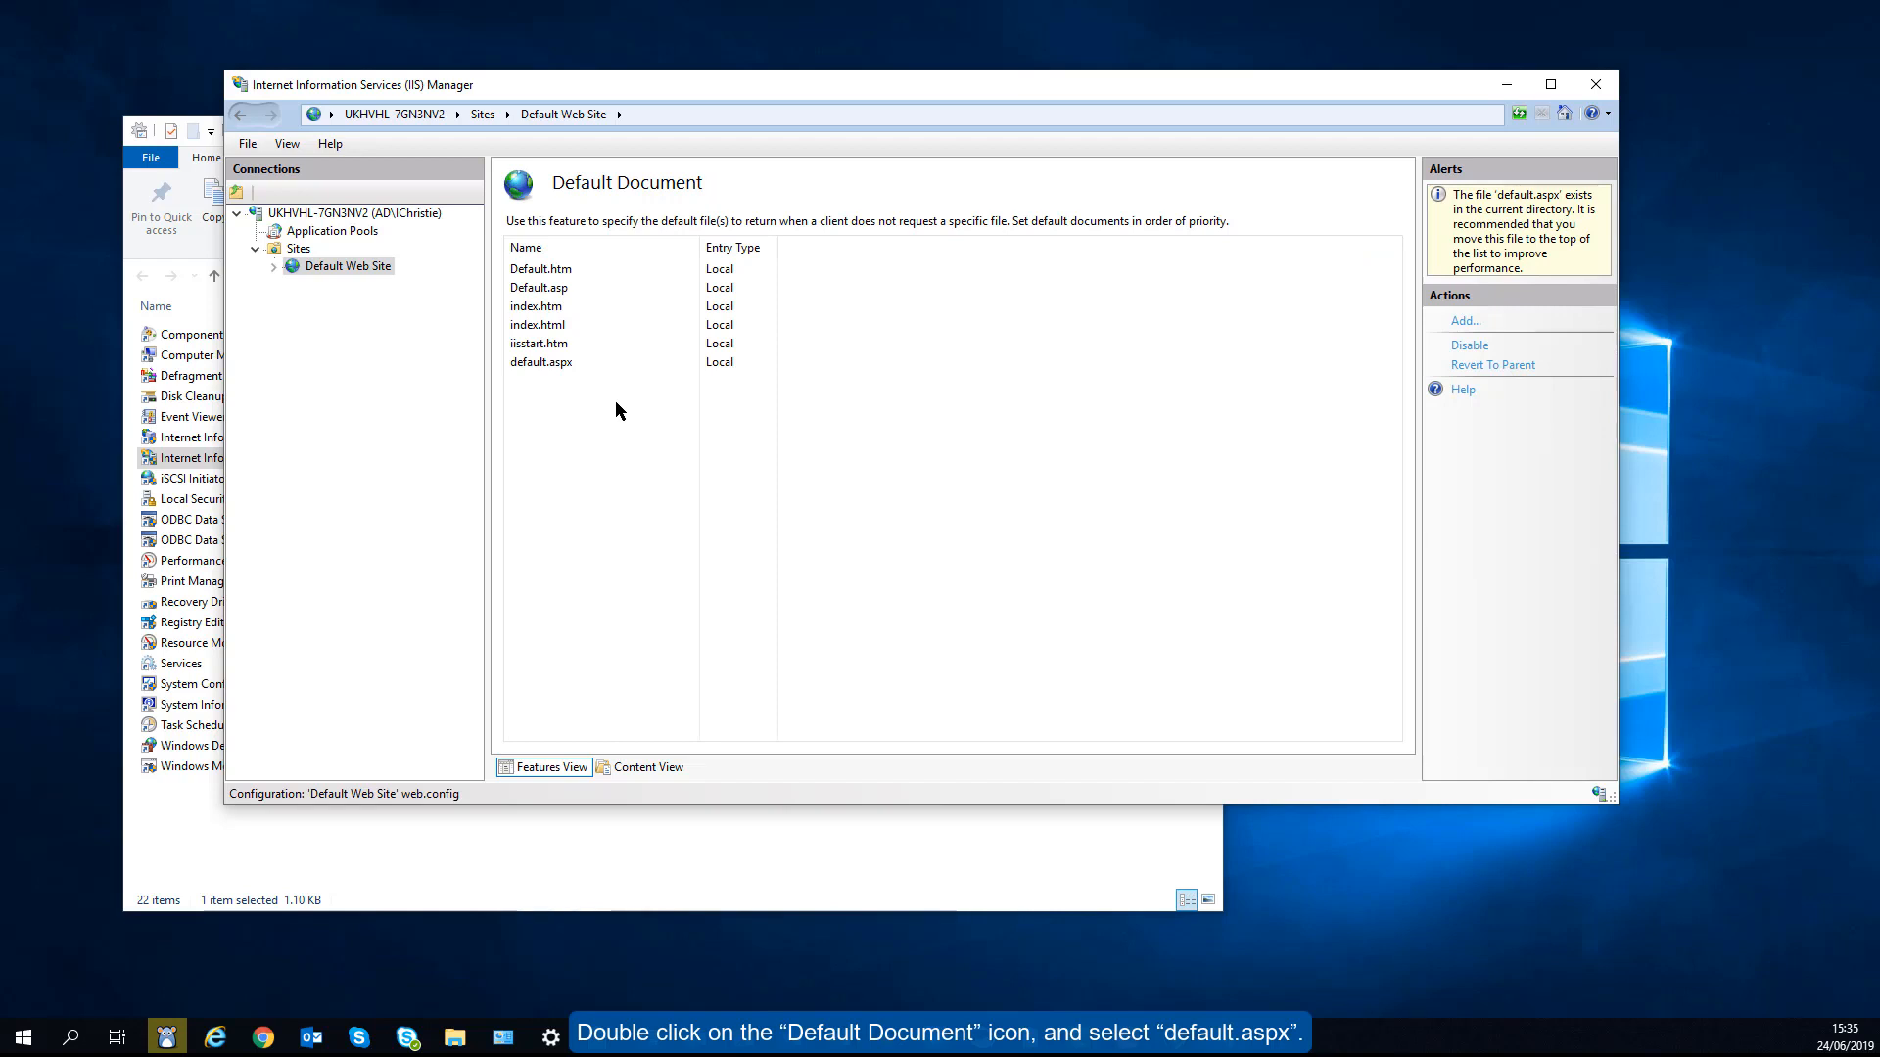
click(560, 362)
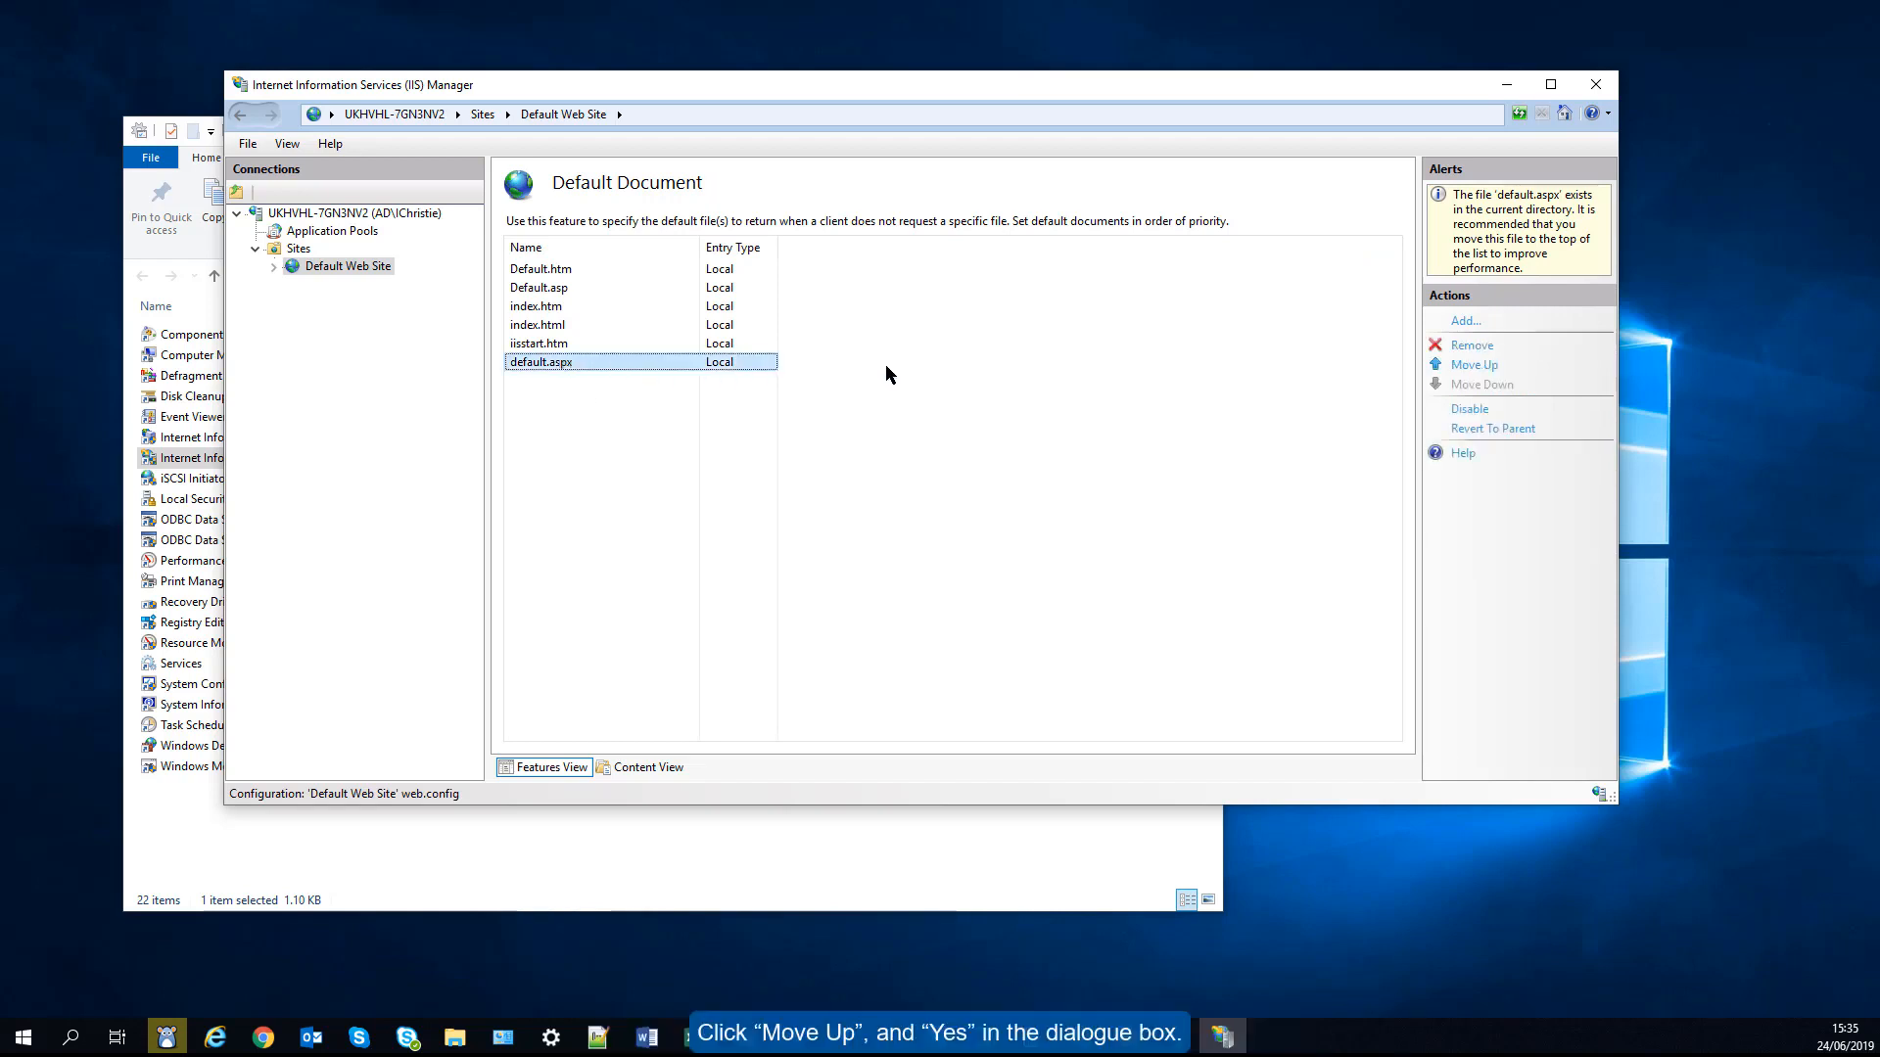
click(1469, 365)
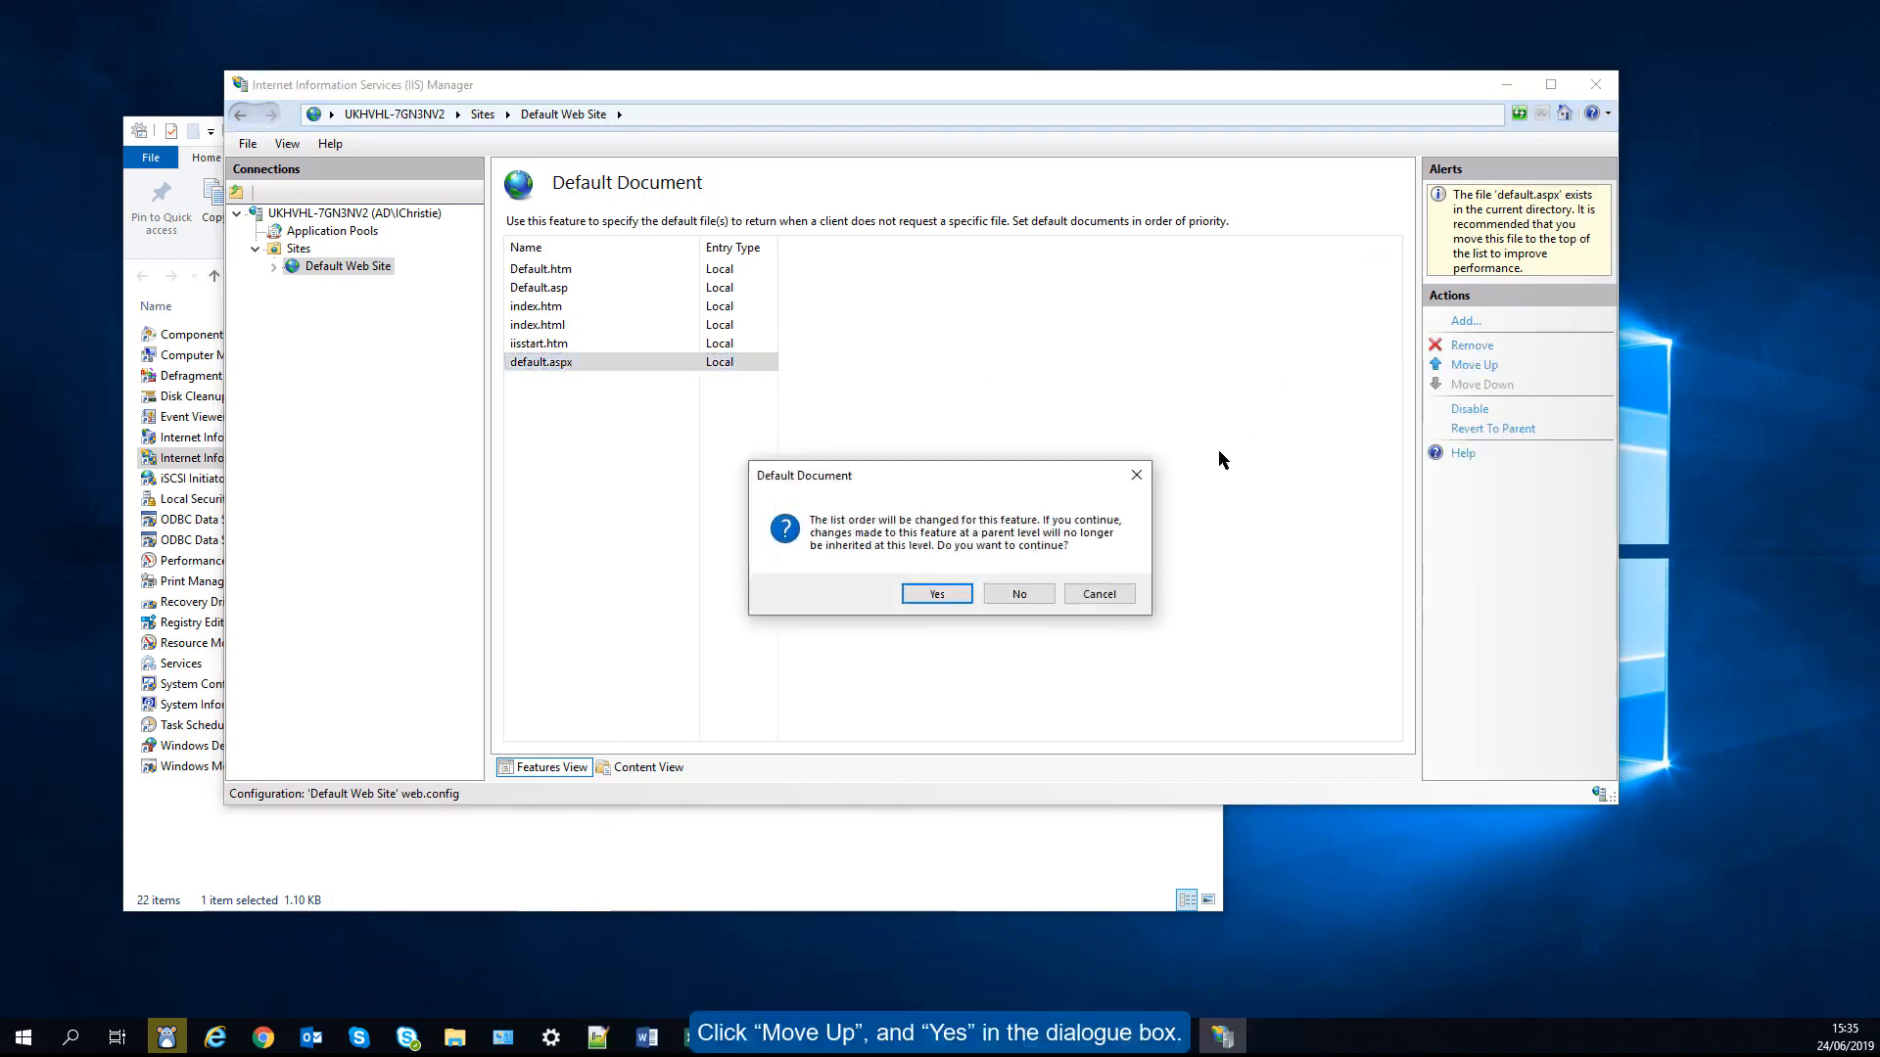
click(947, 594)
click(1467, 369)
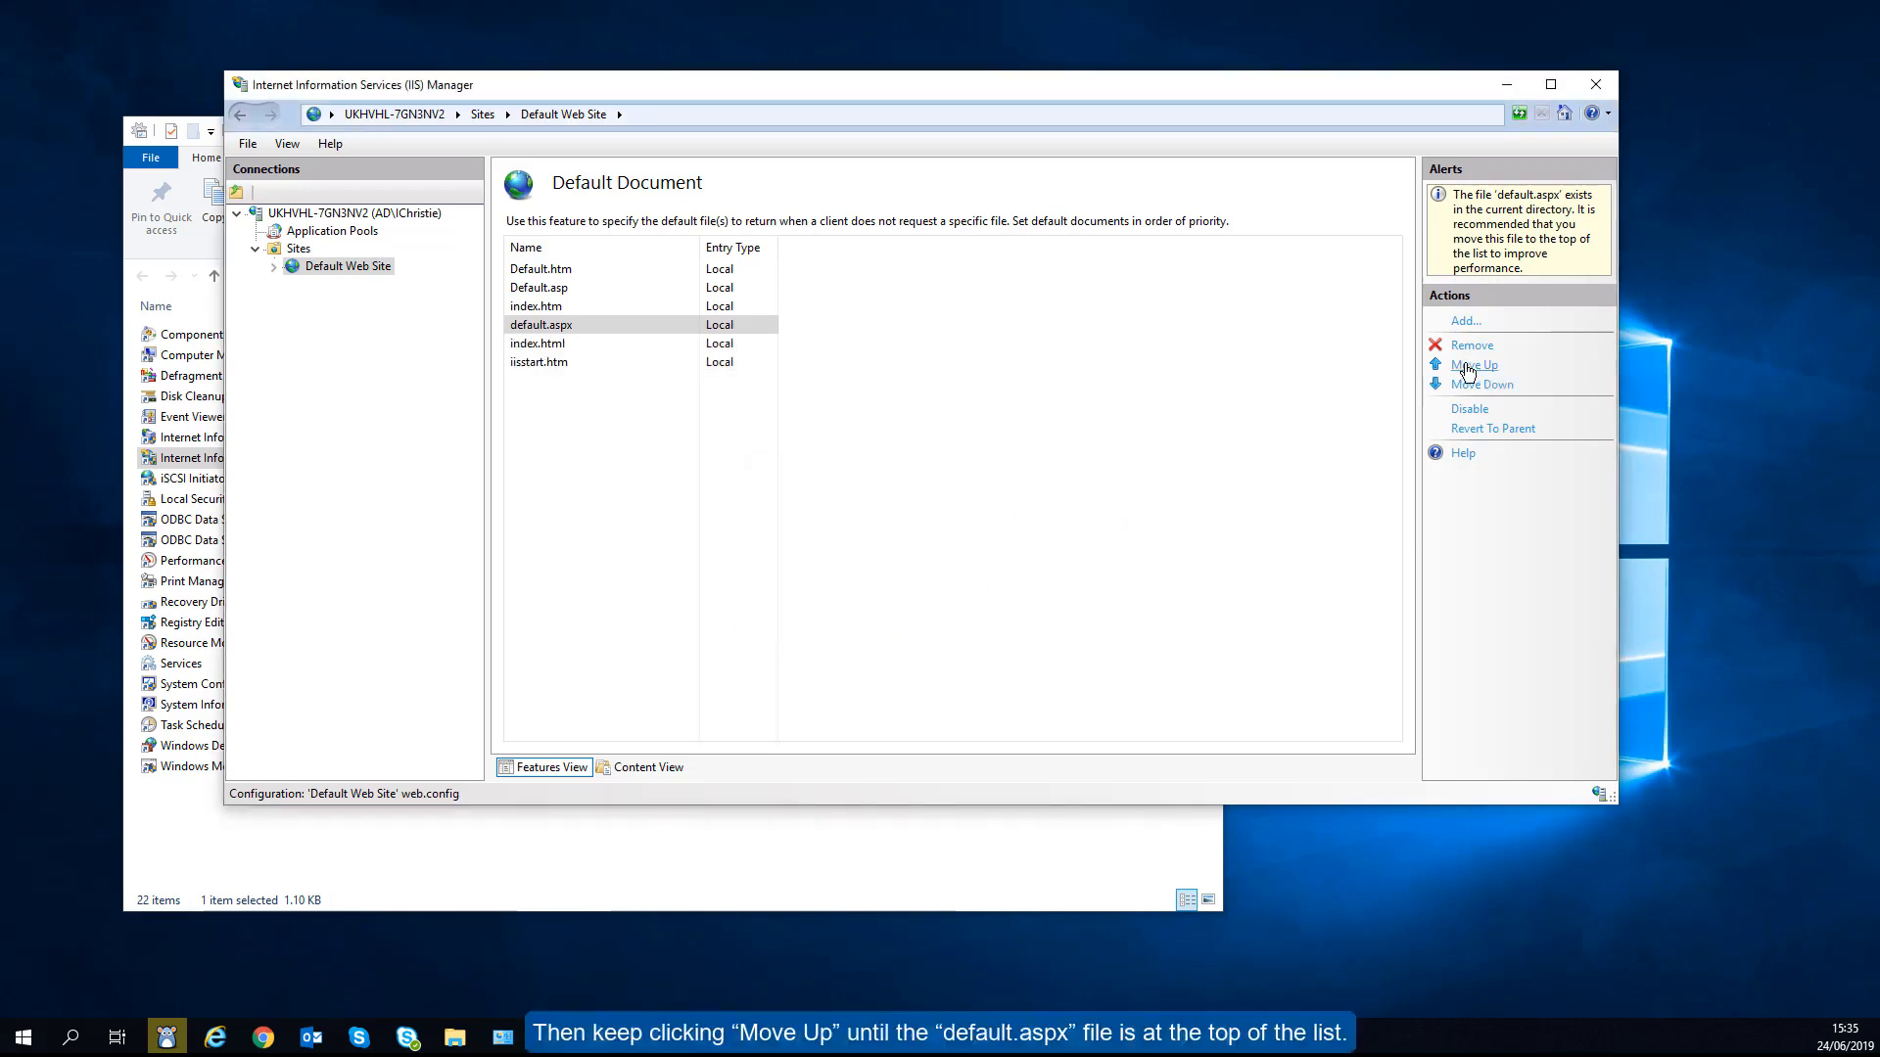
click(1468, 369)
click(1468, 369)
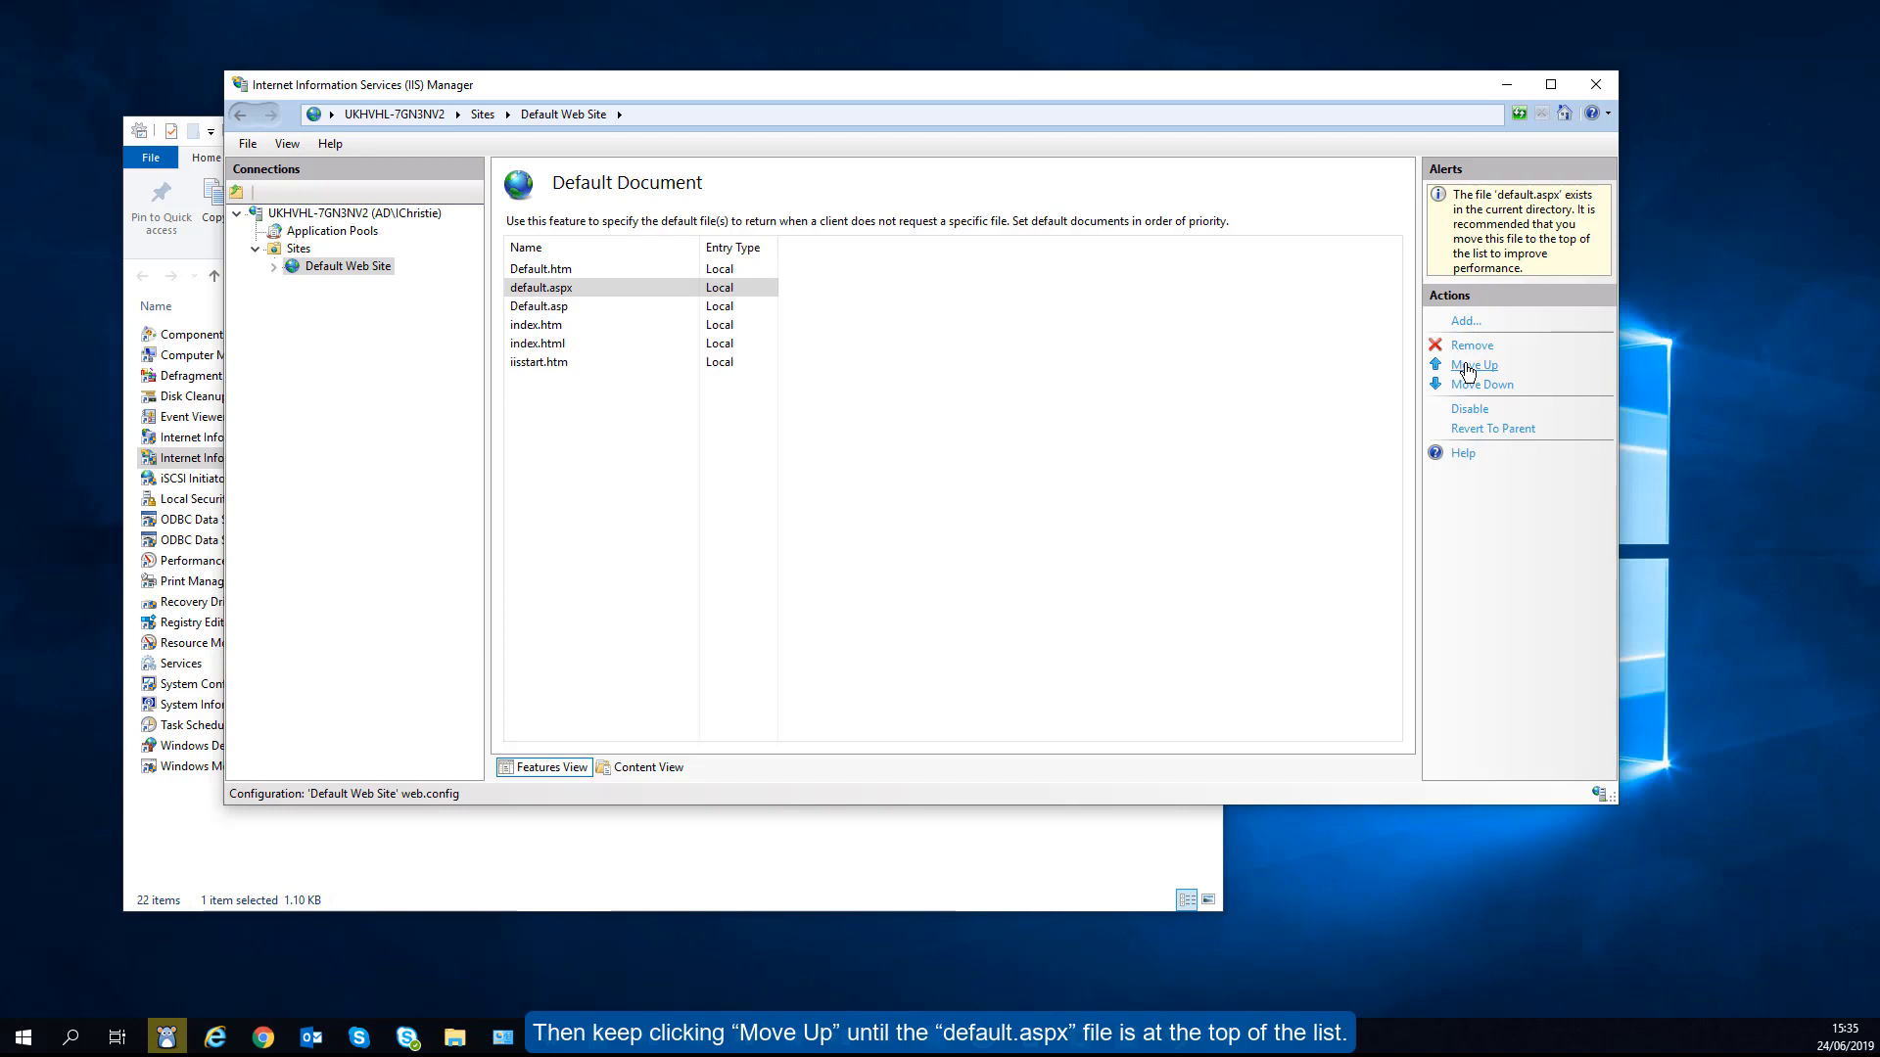
click(1468, 369)
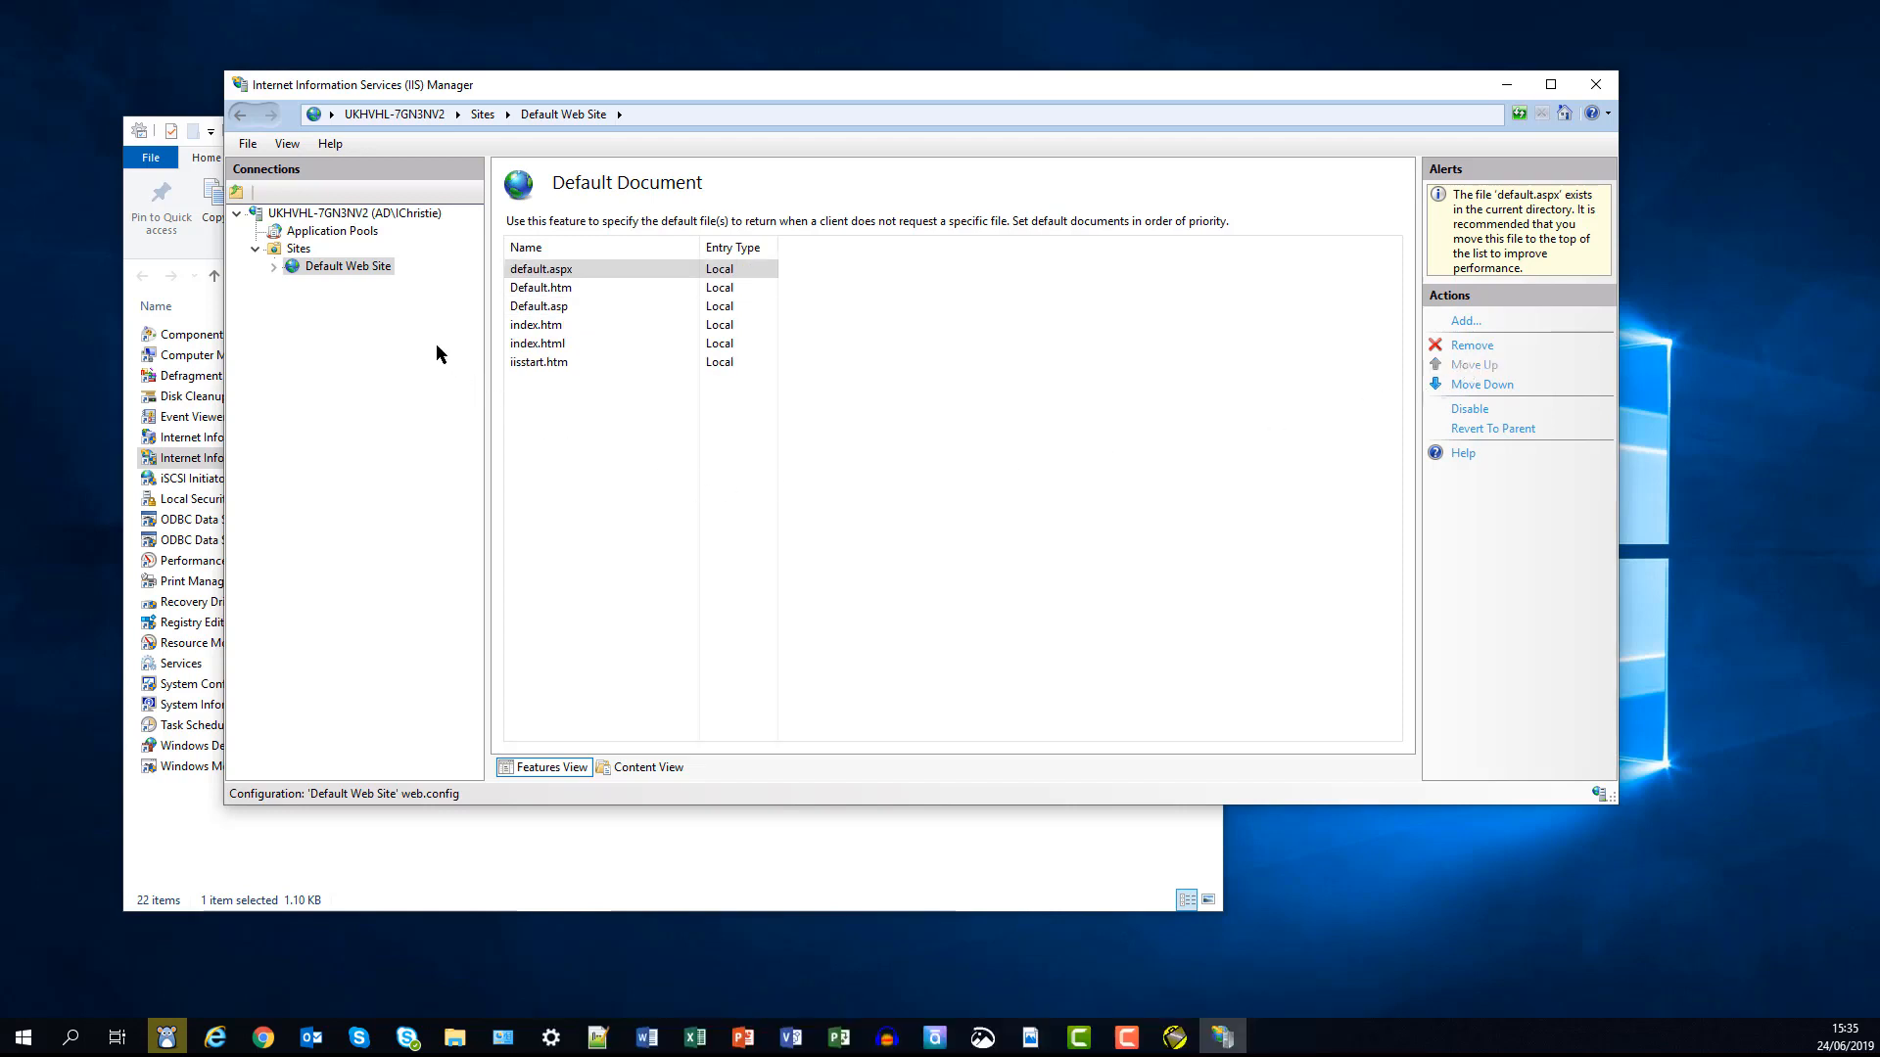
click(380, 269)
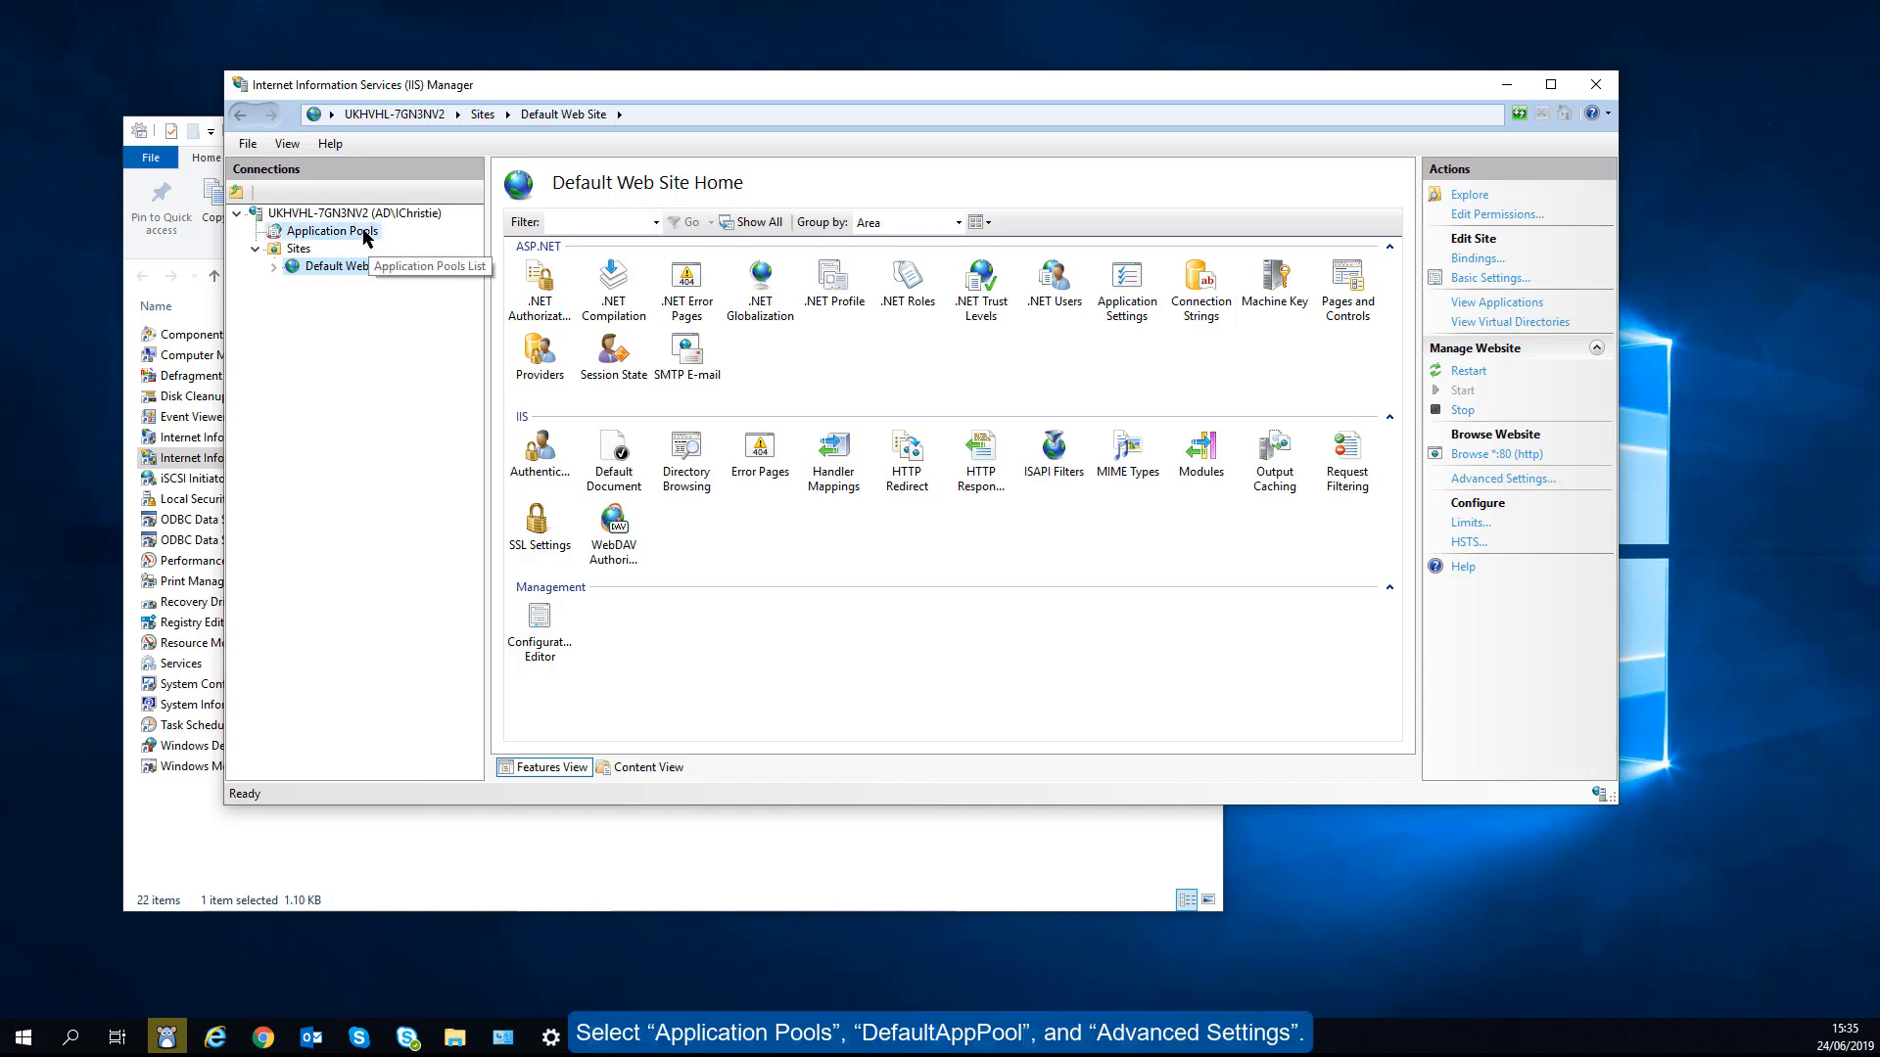
- Set Enable 32-Bit Applications to True in DefaultAppPool's advanced settings
click(365, 233)
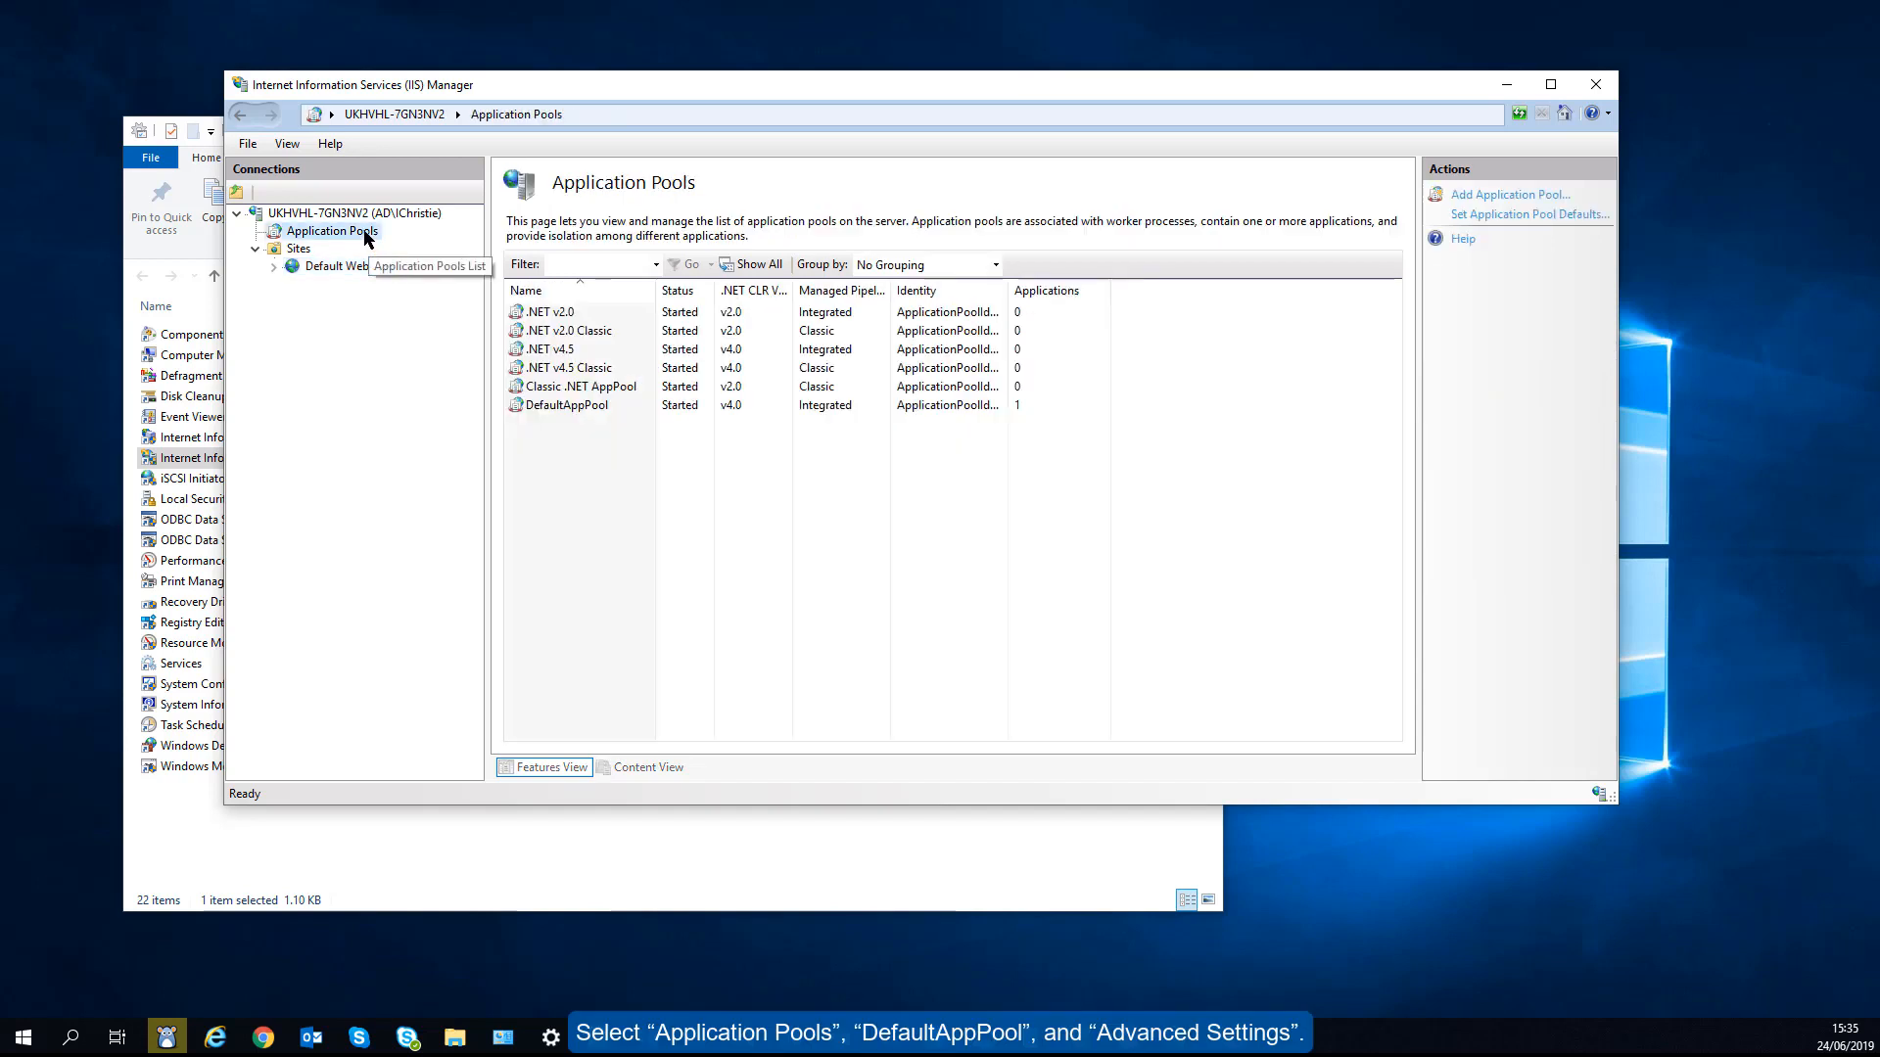
click(574, 406)
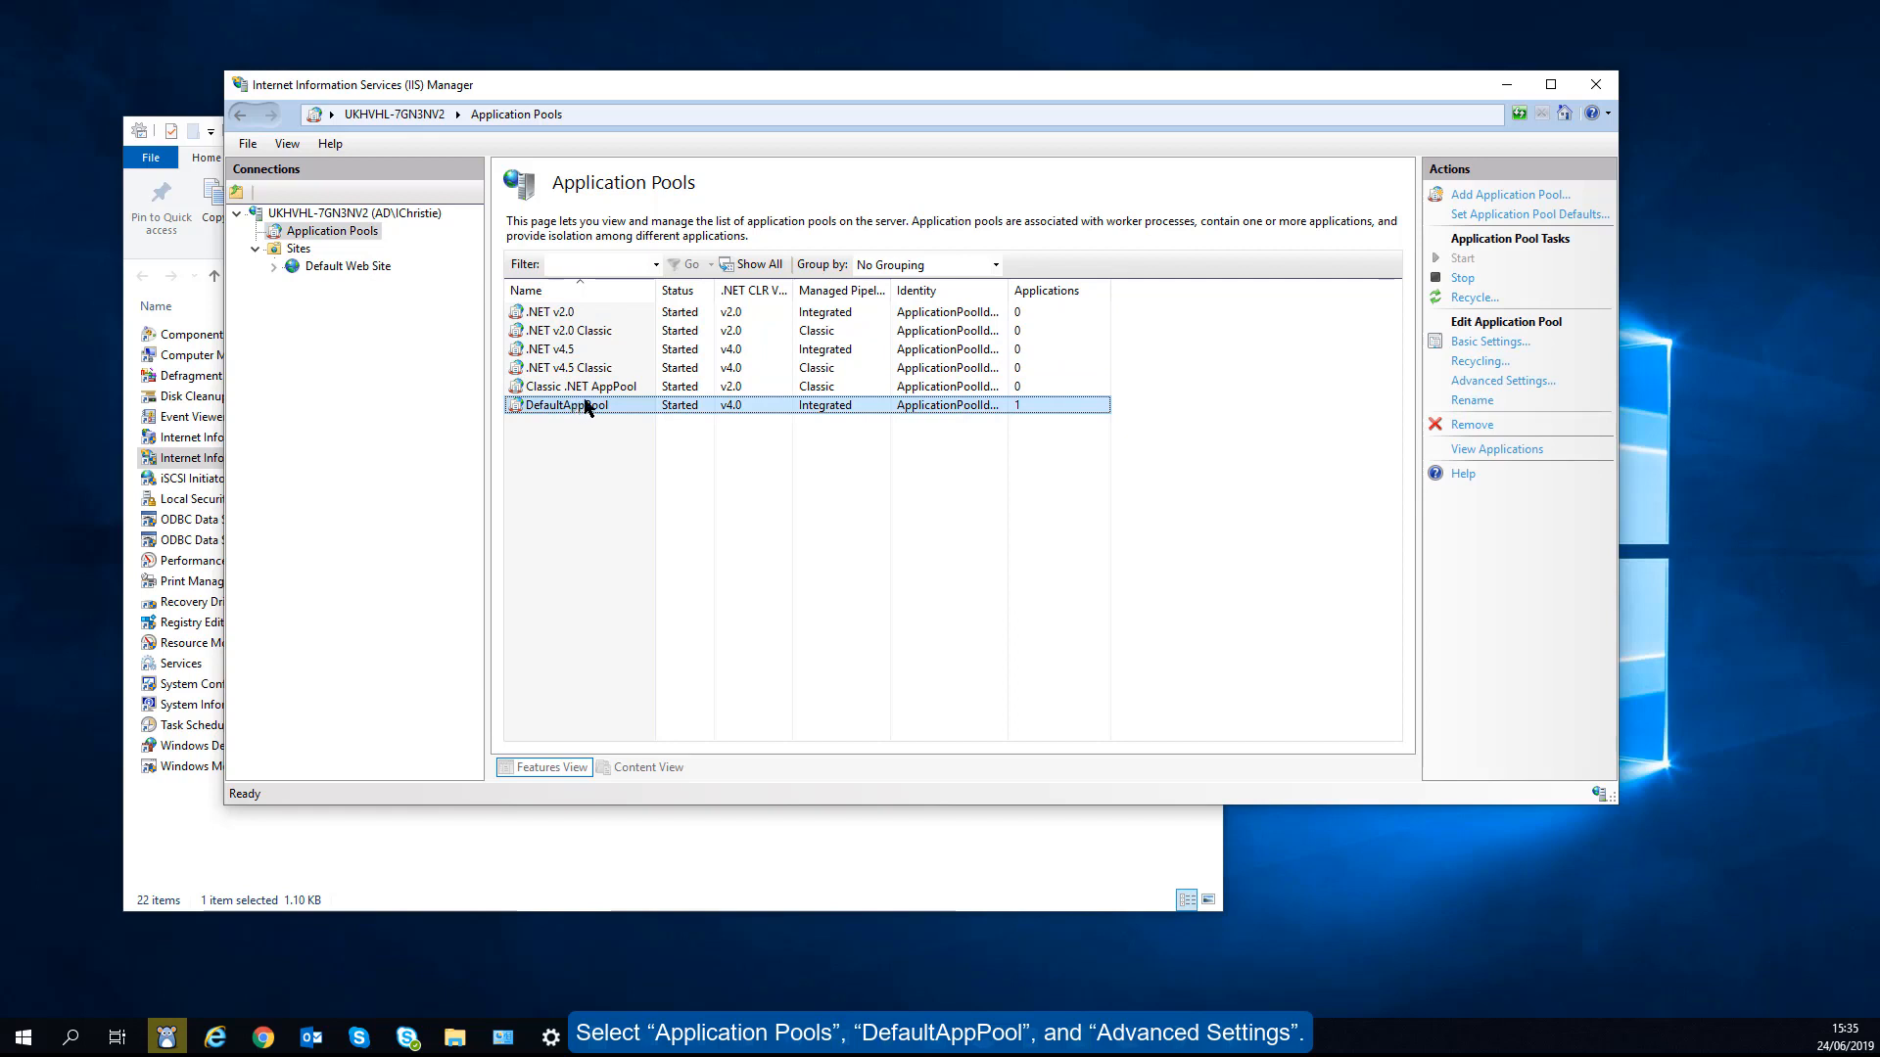
click(1468, 381)
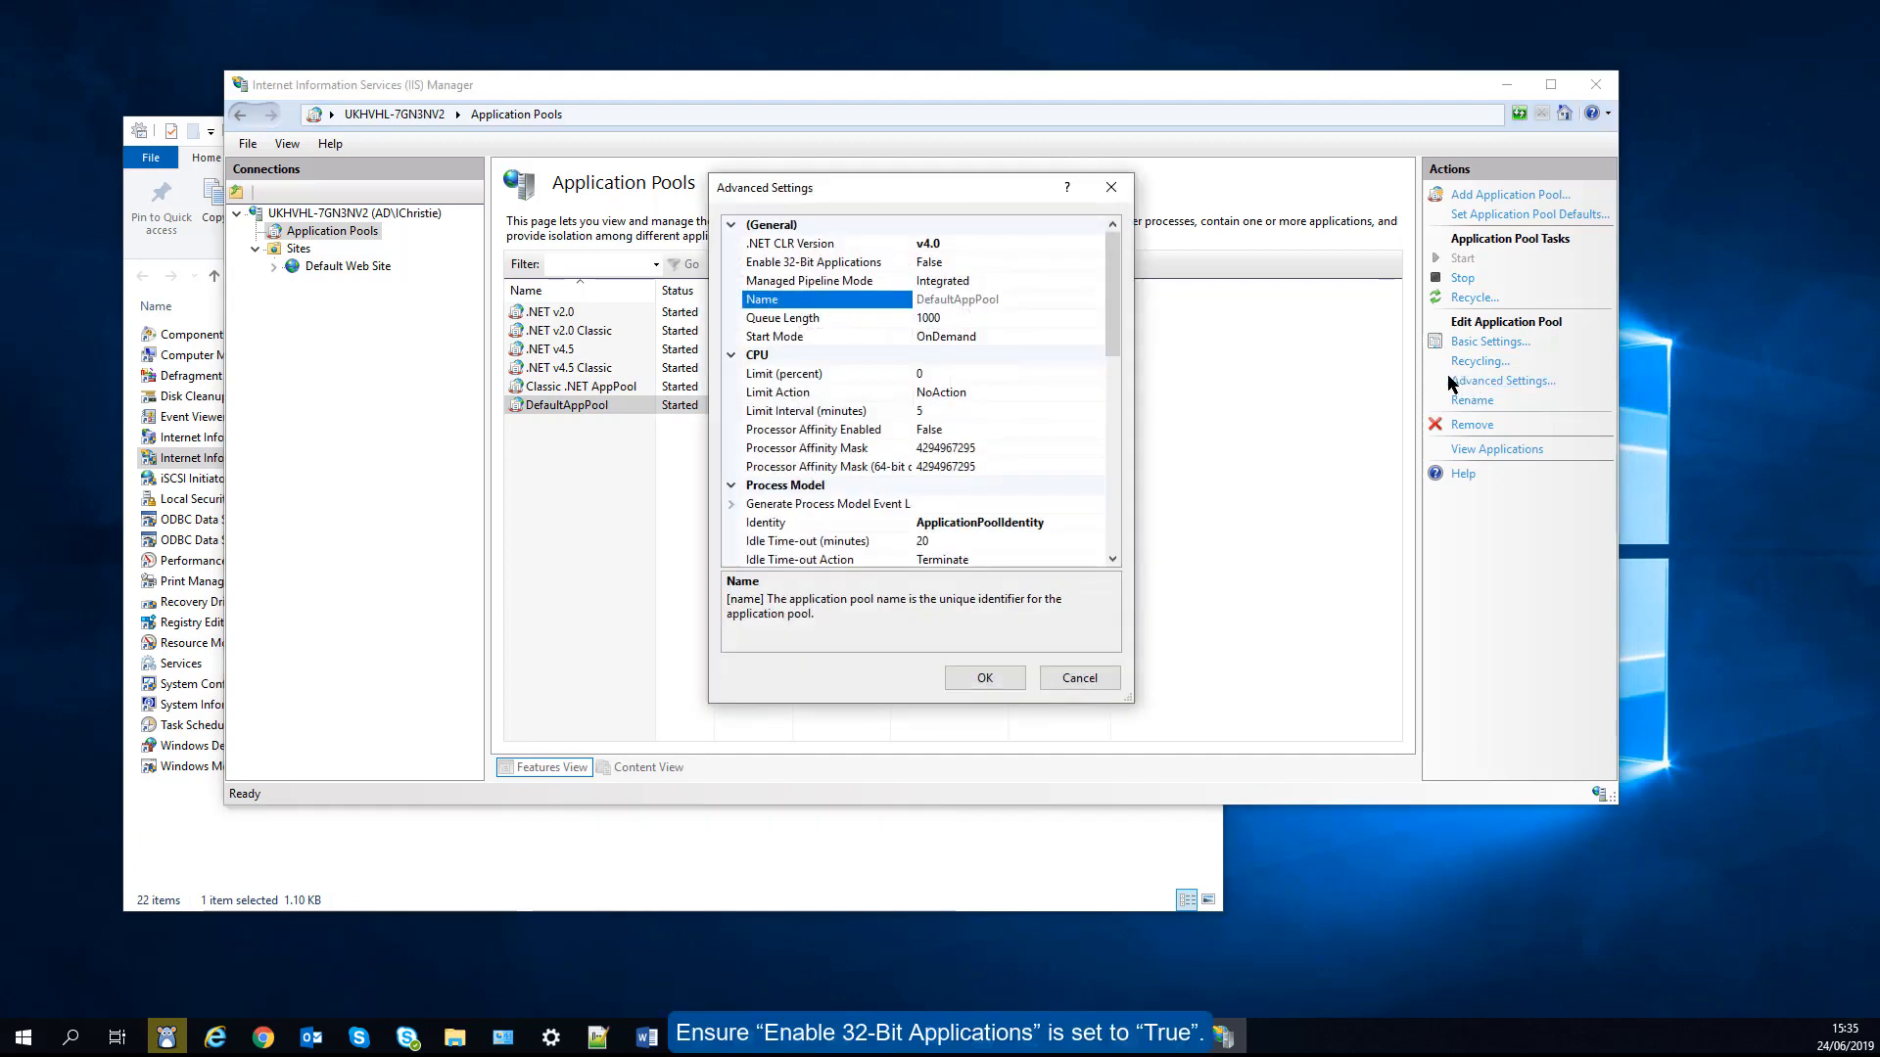
click(1090, 262)
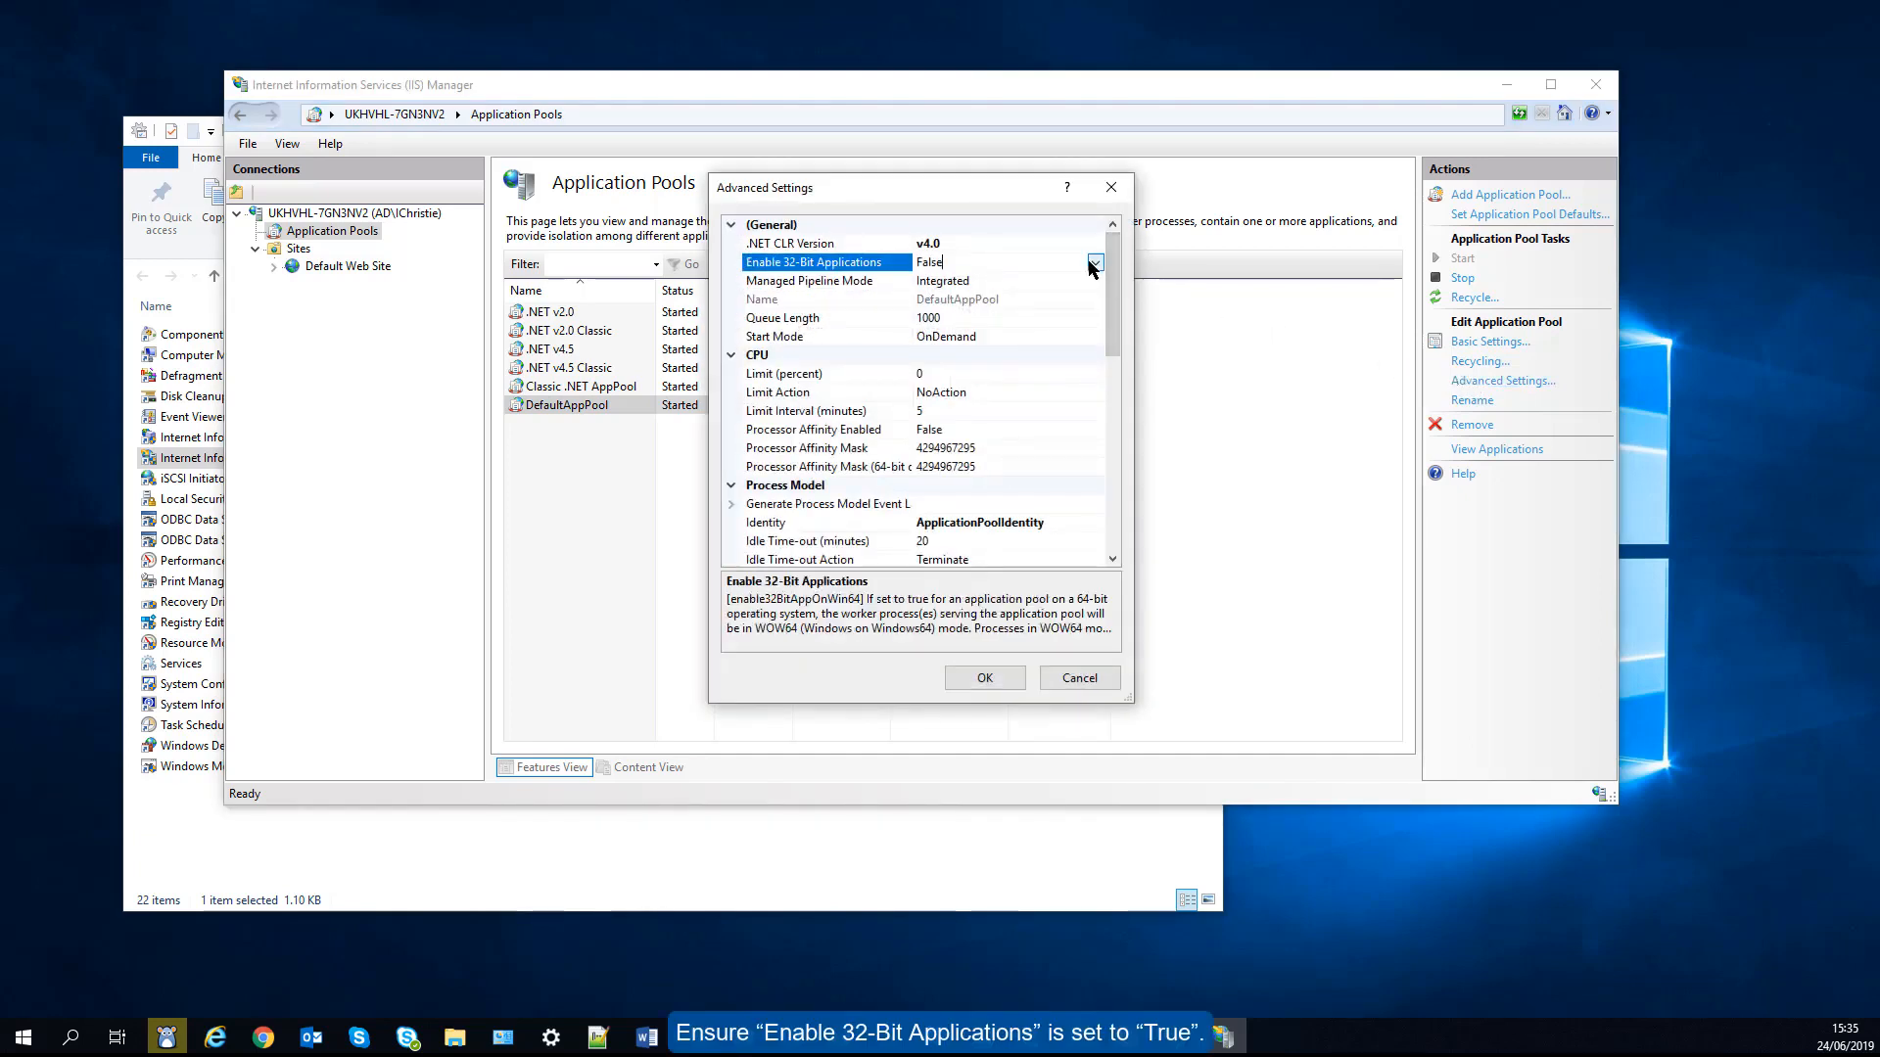
click(1095, 263)
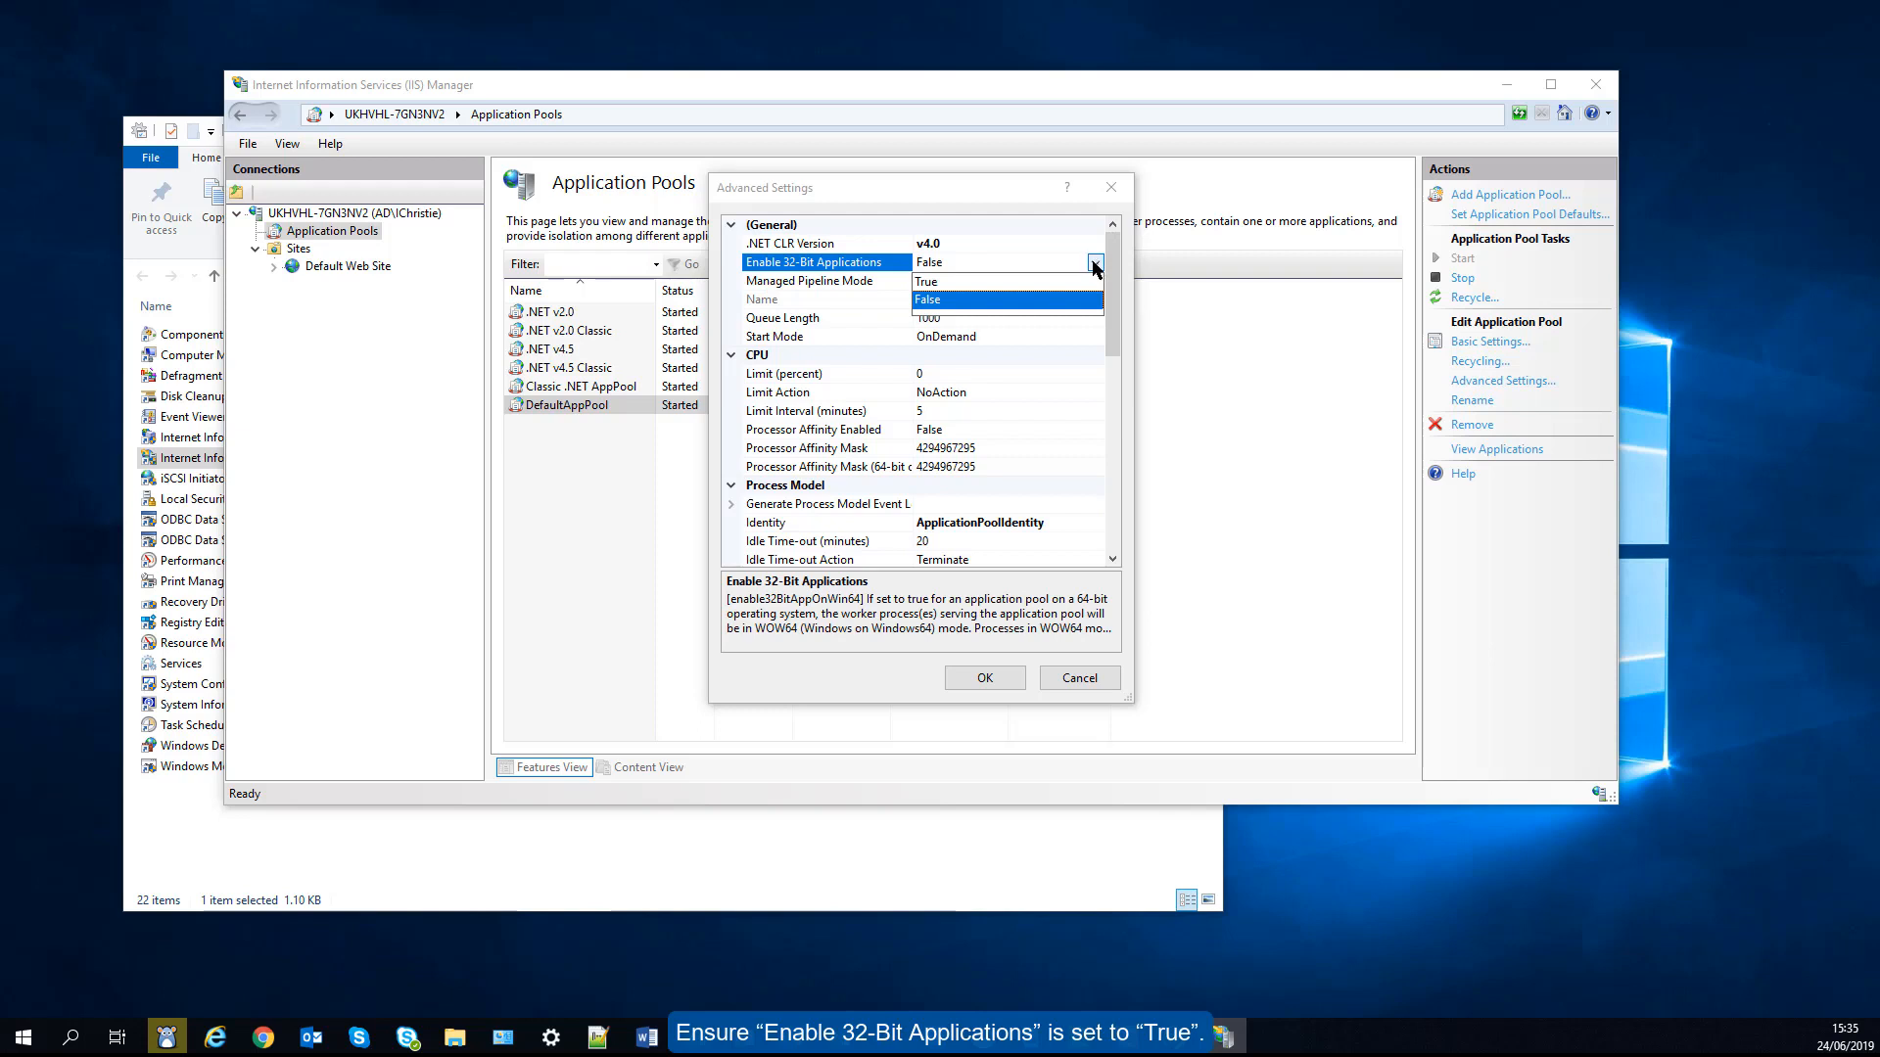
click(1079, 281)
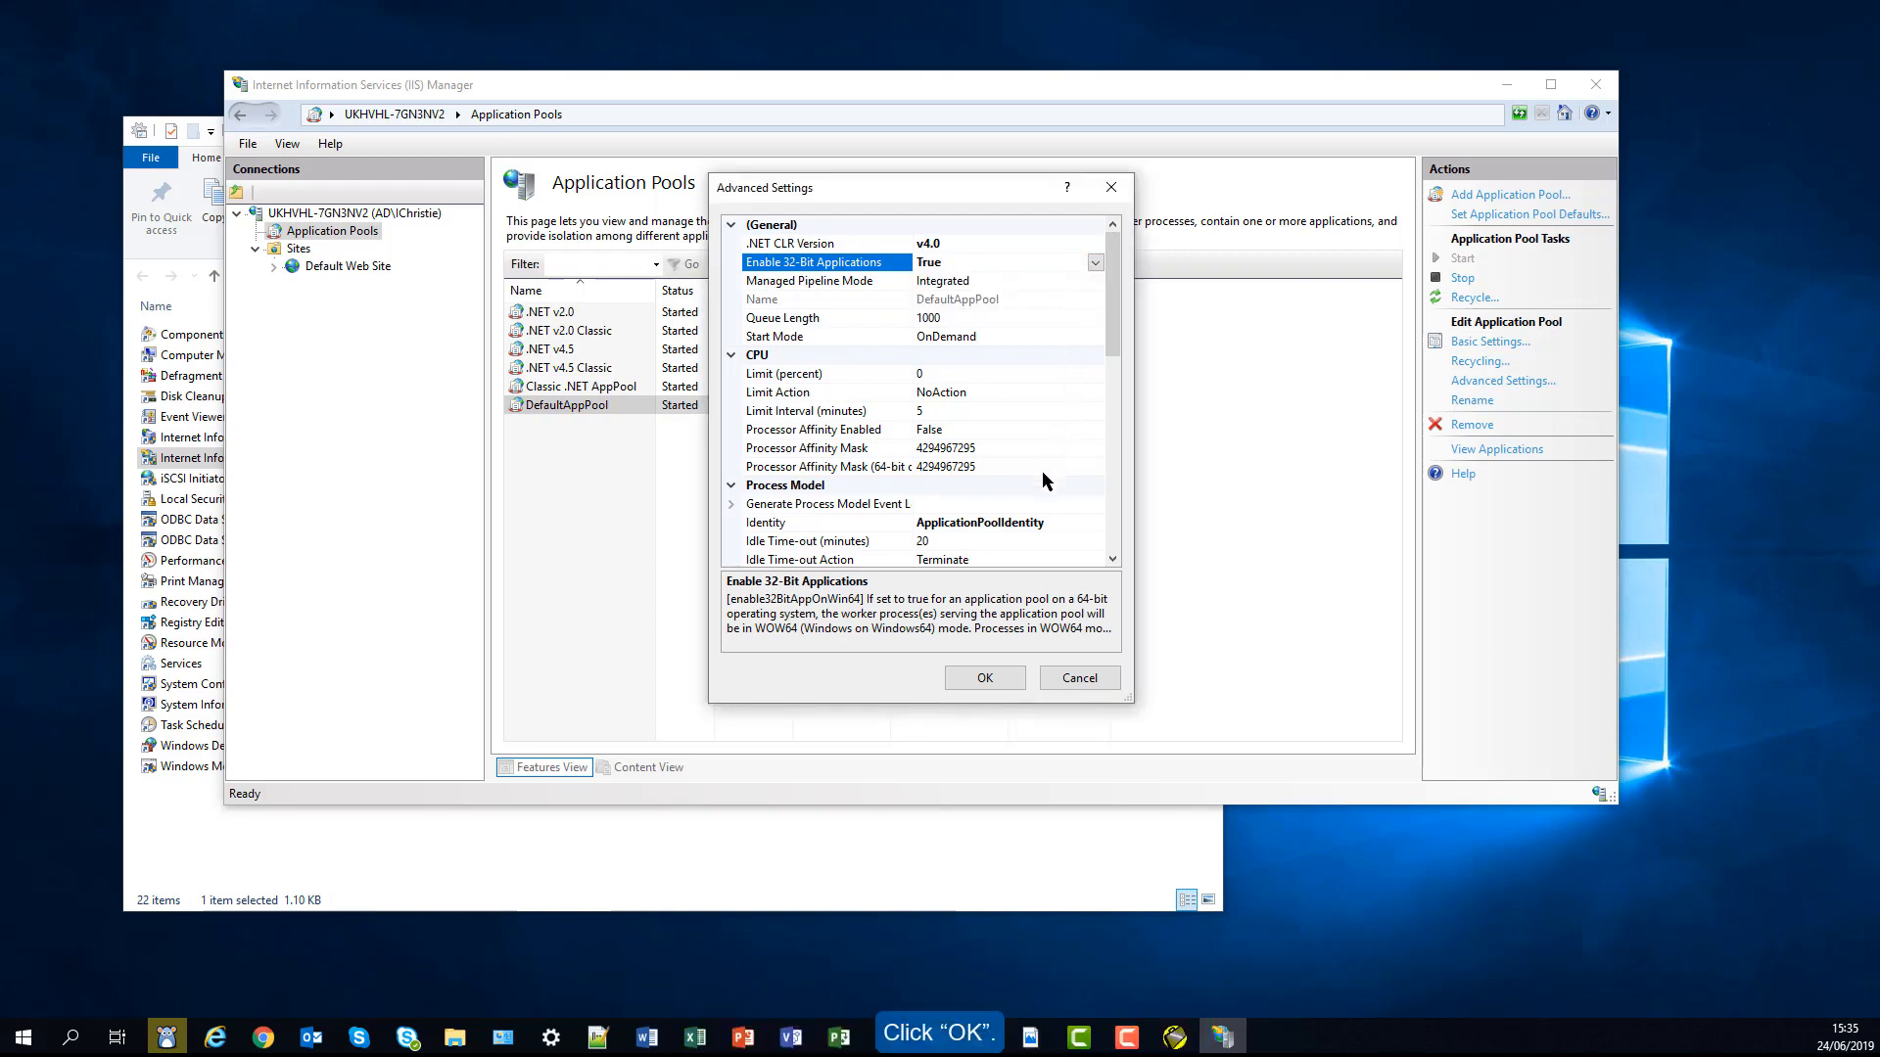
click(985, 676)
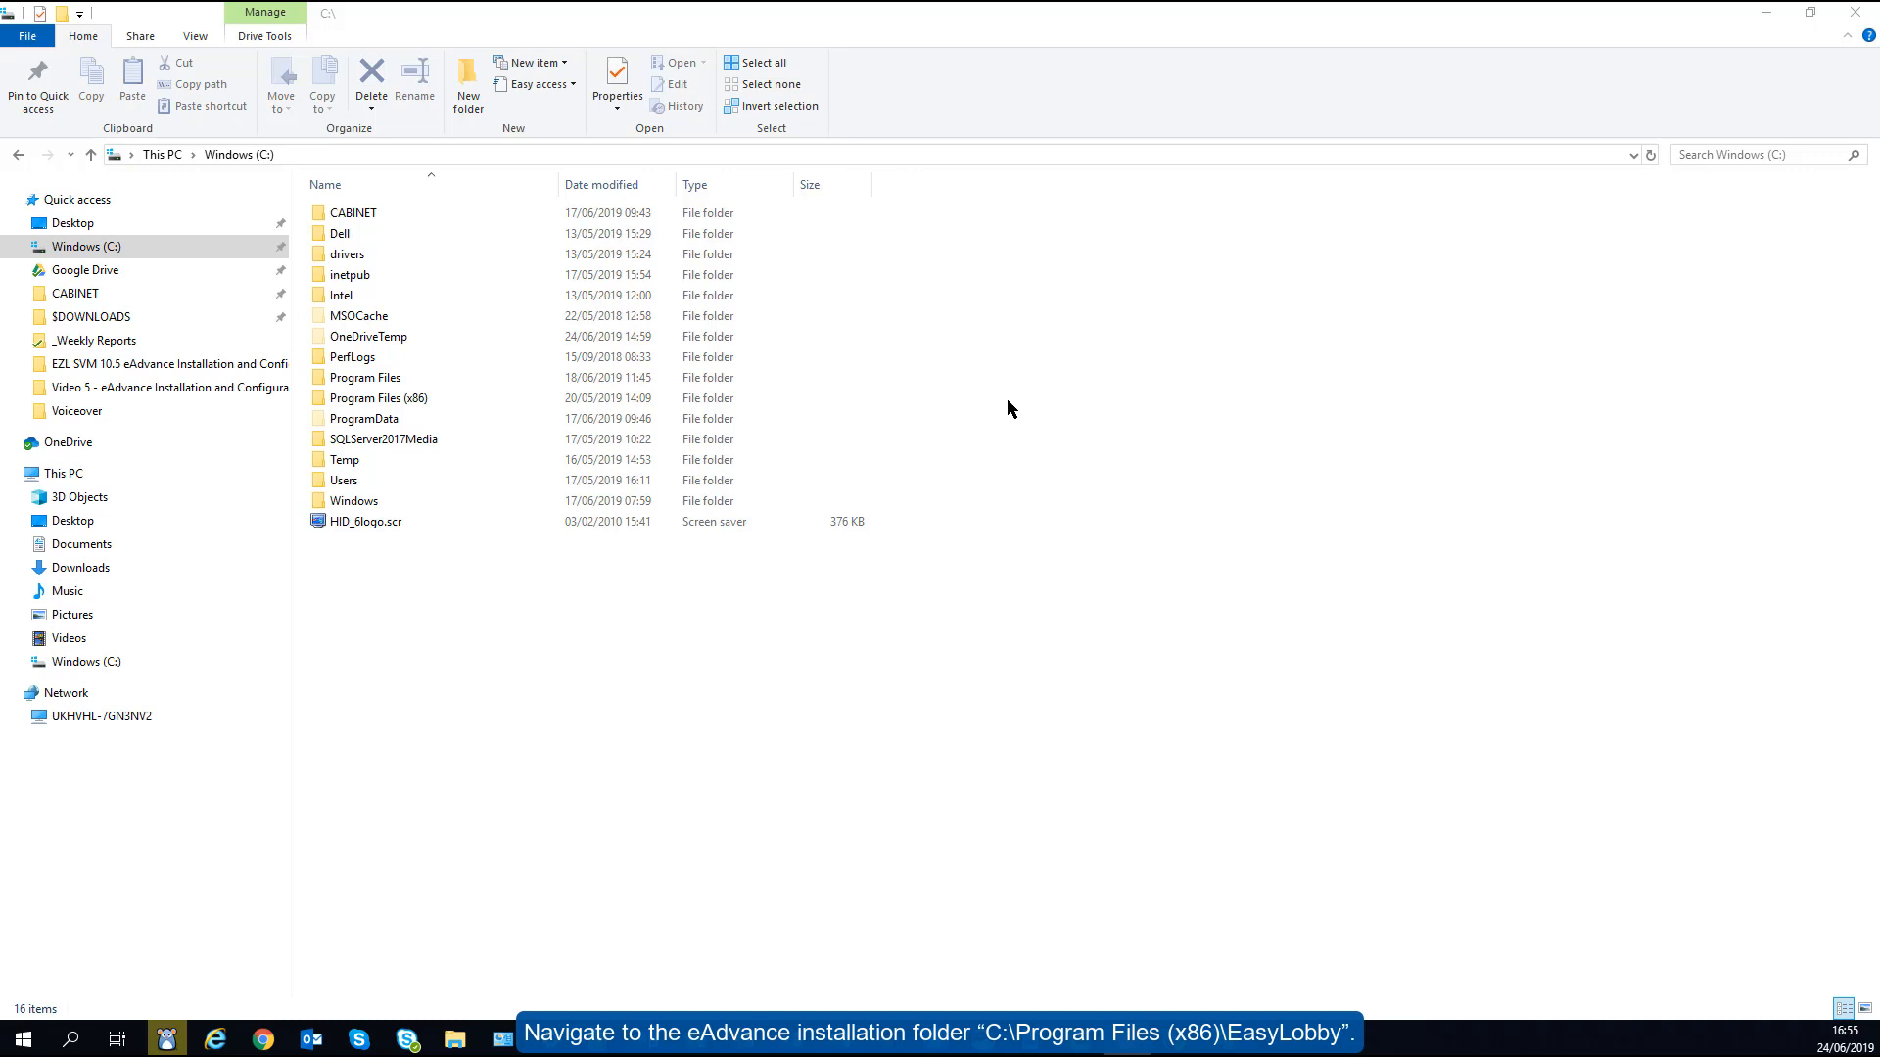
- Open the Security permissions editor for the EasyLobby\eAdvance Server 10.0 folder
double_click(415, 399)
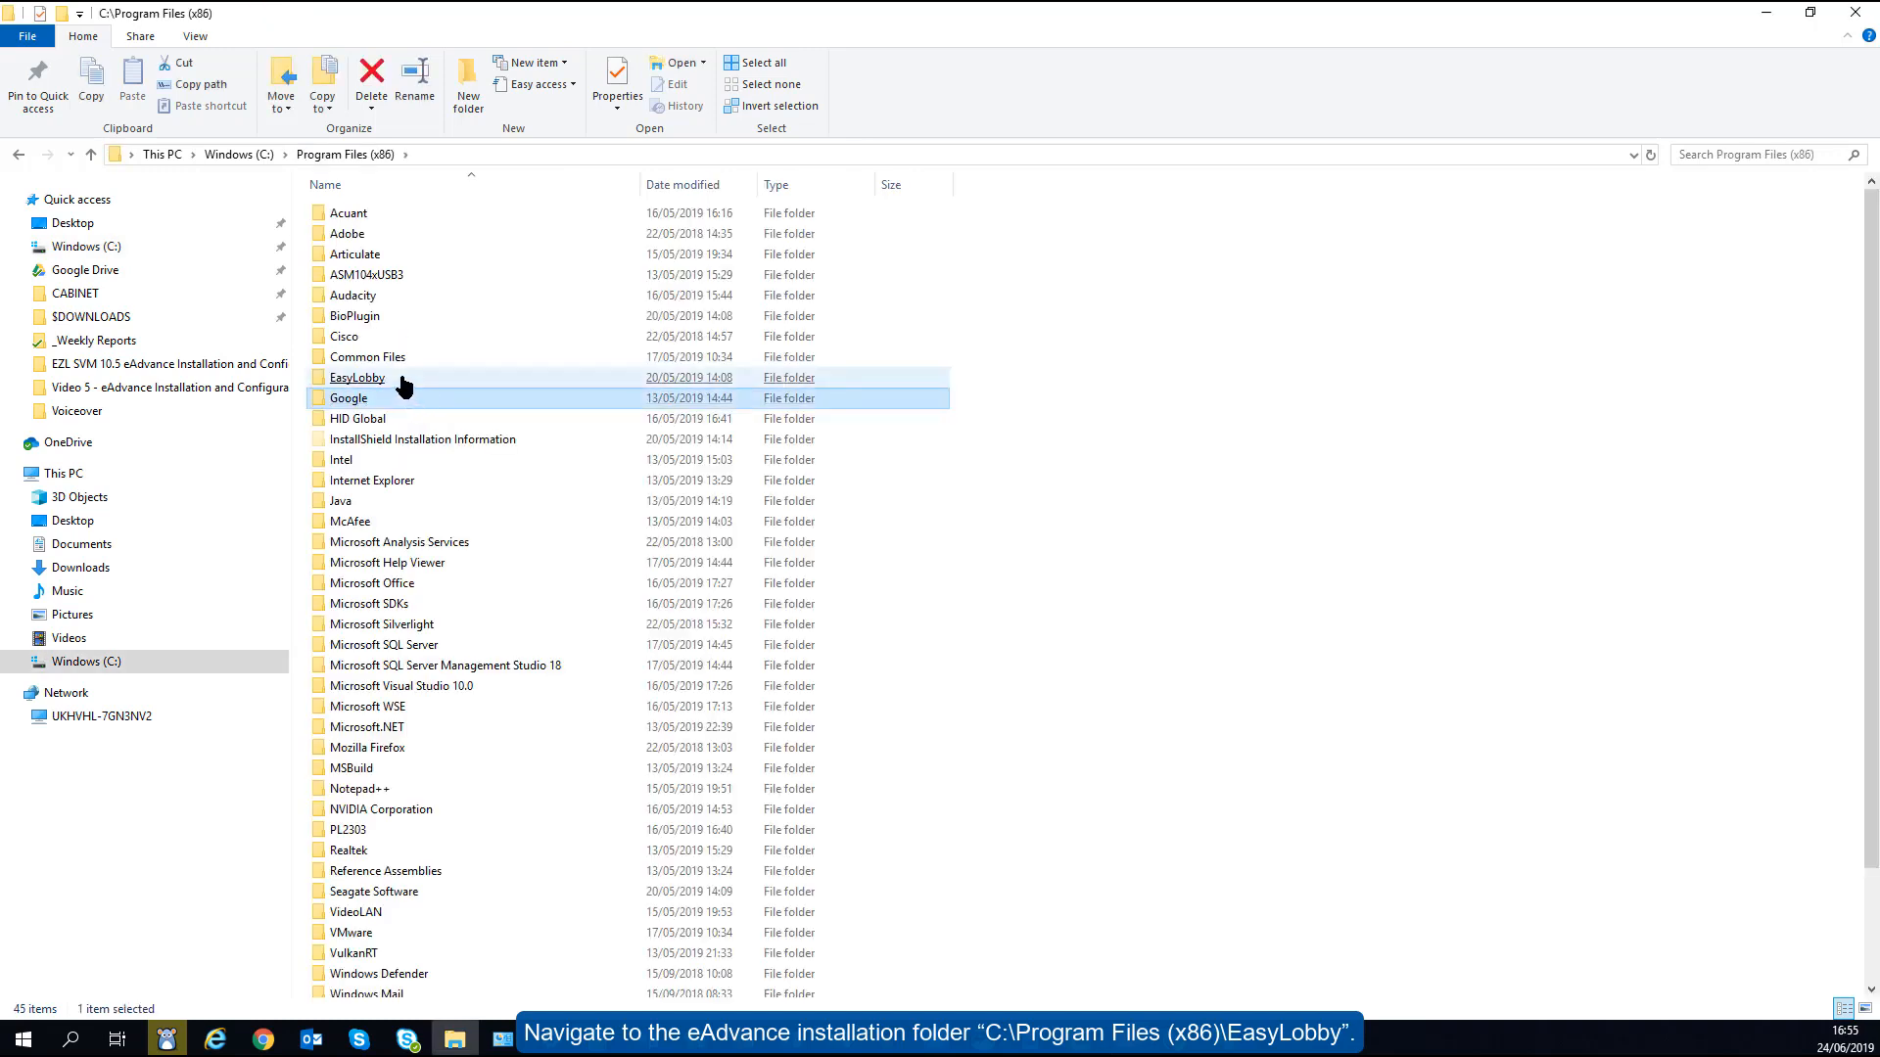
double_click(406, 381)
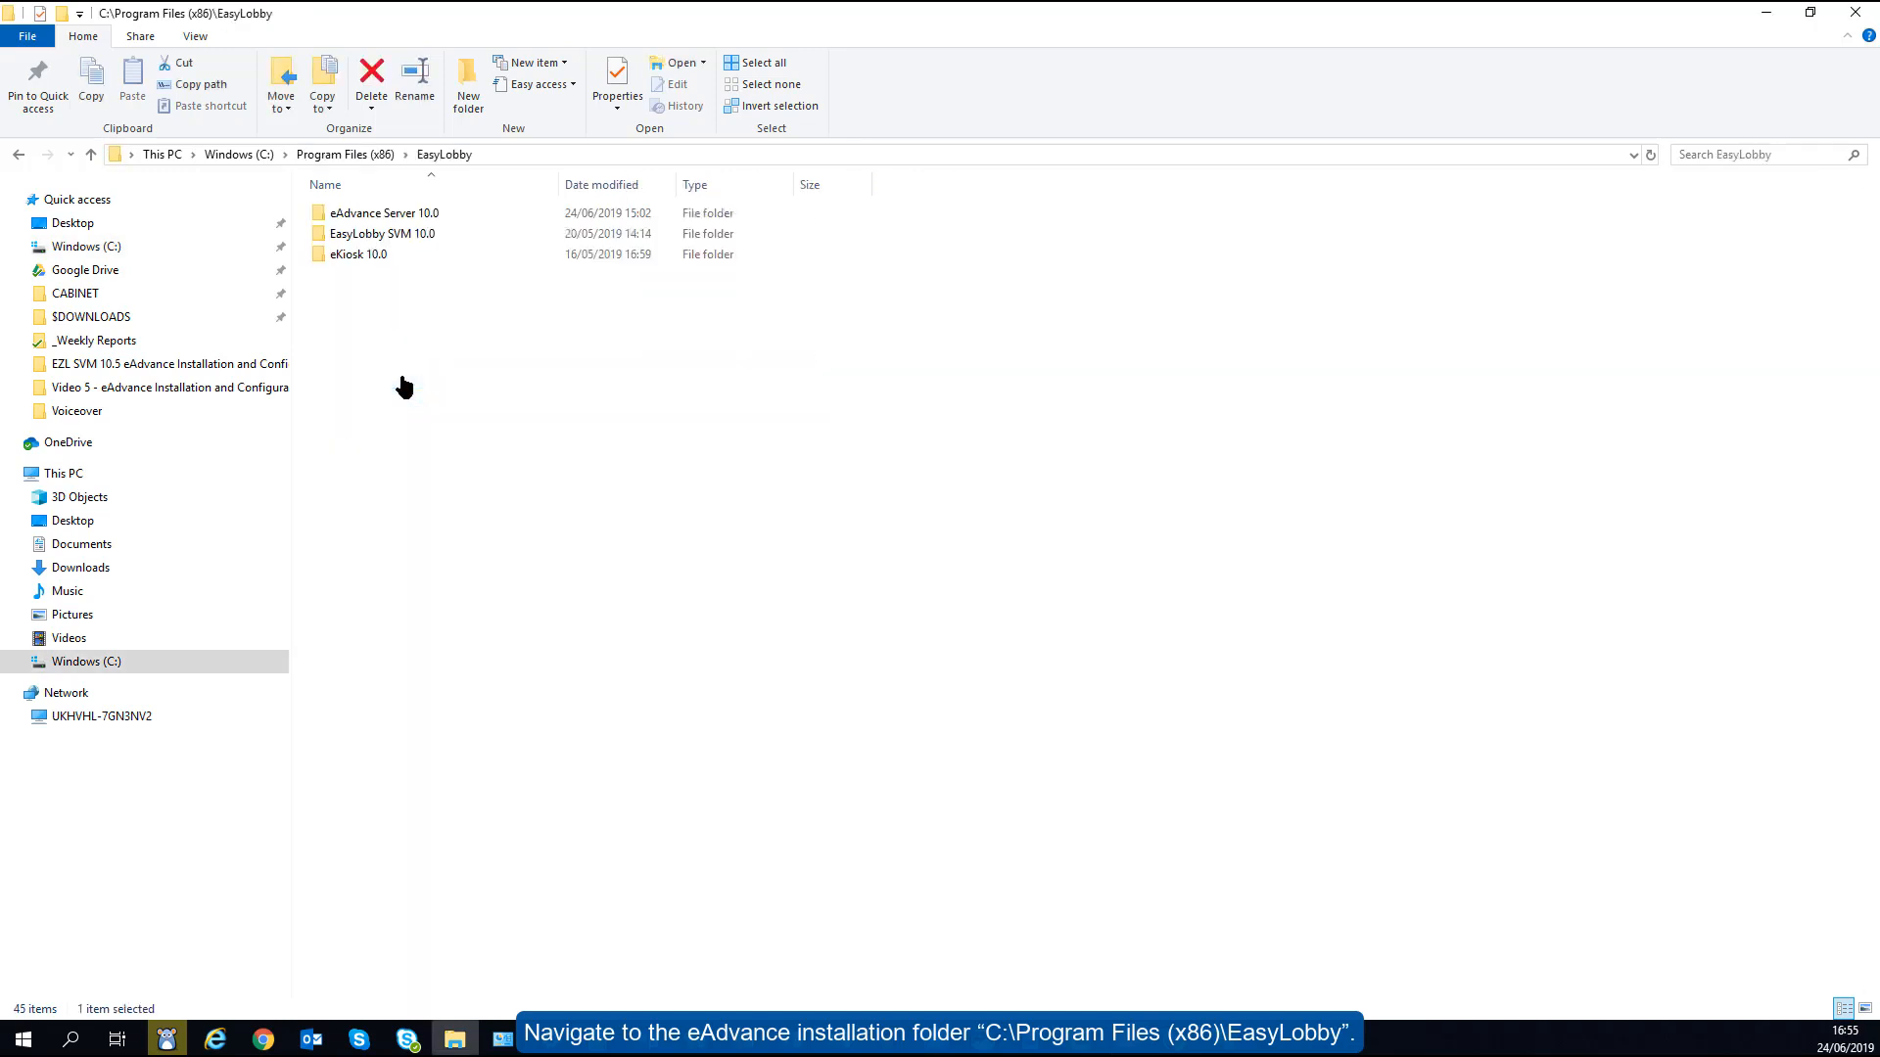
right_click(375, 213)
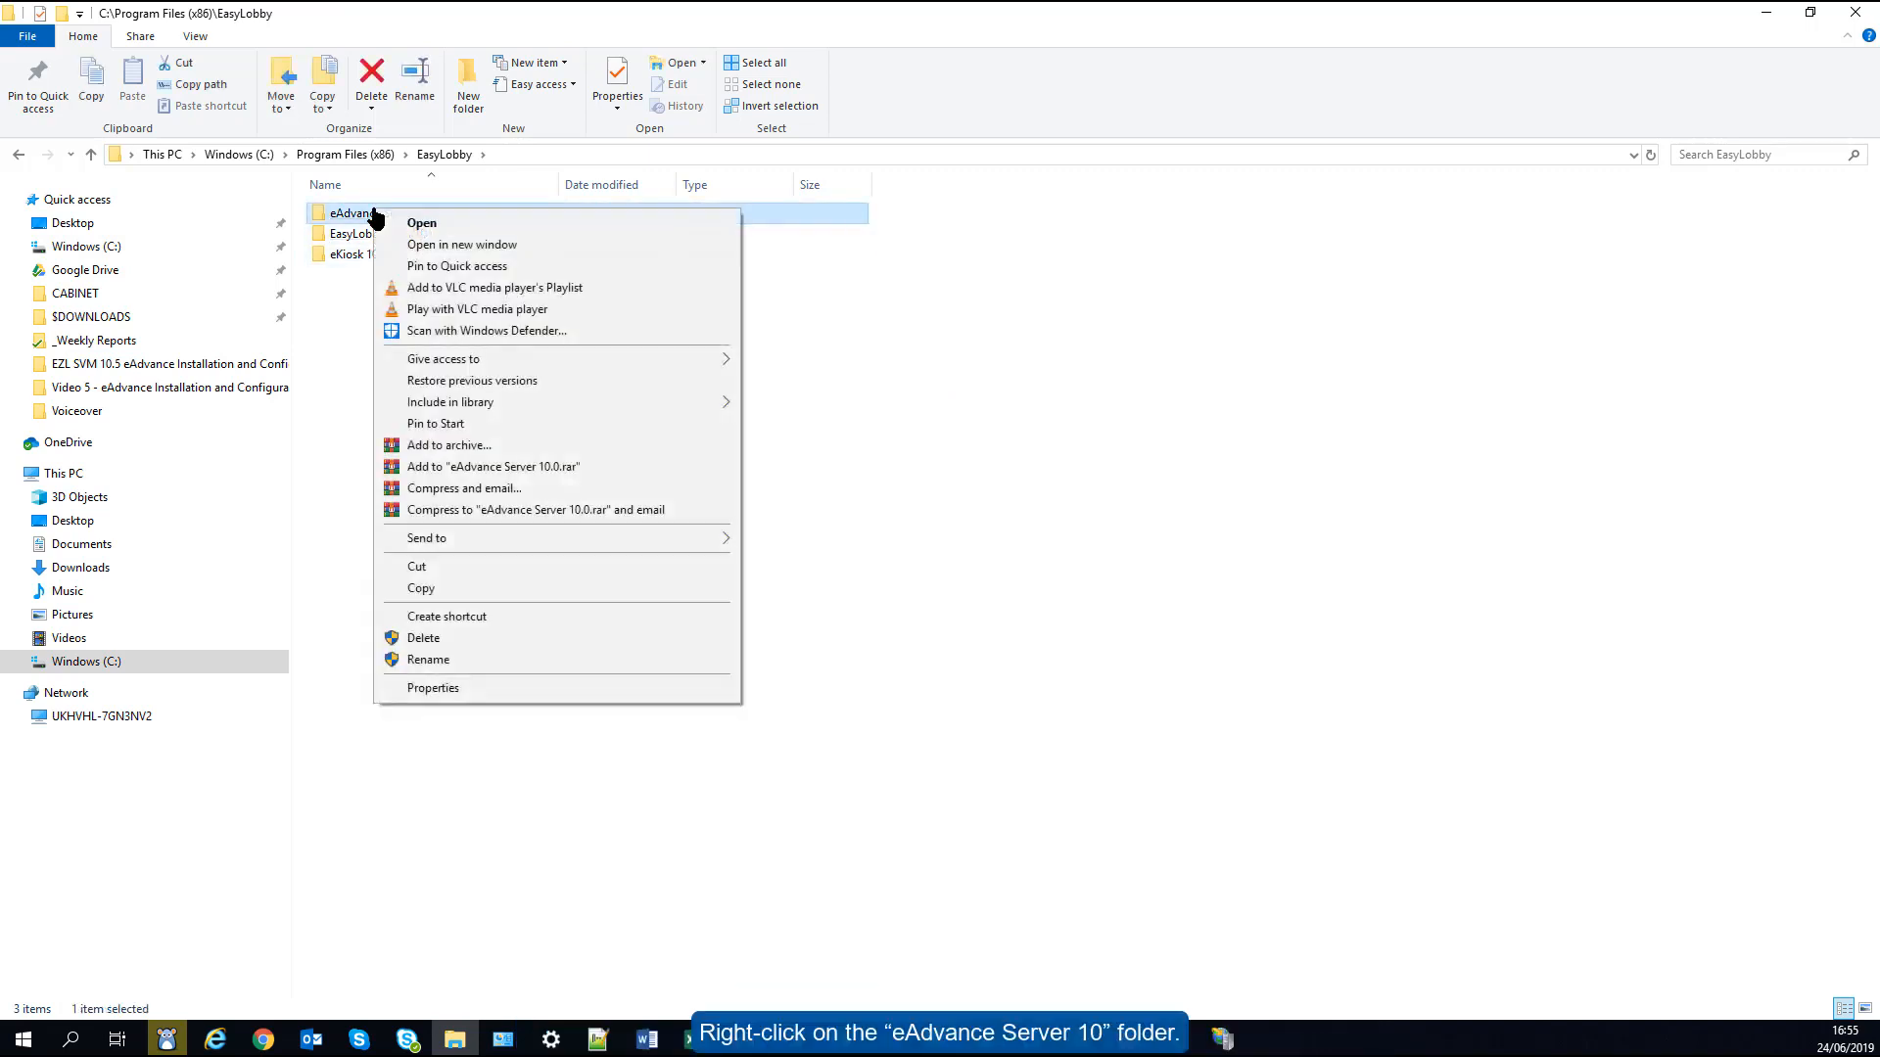
click(454, 689)
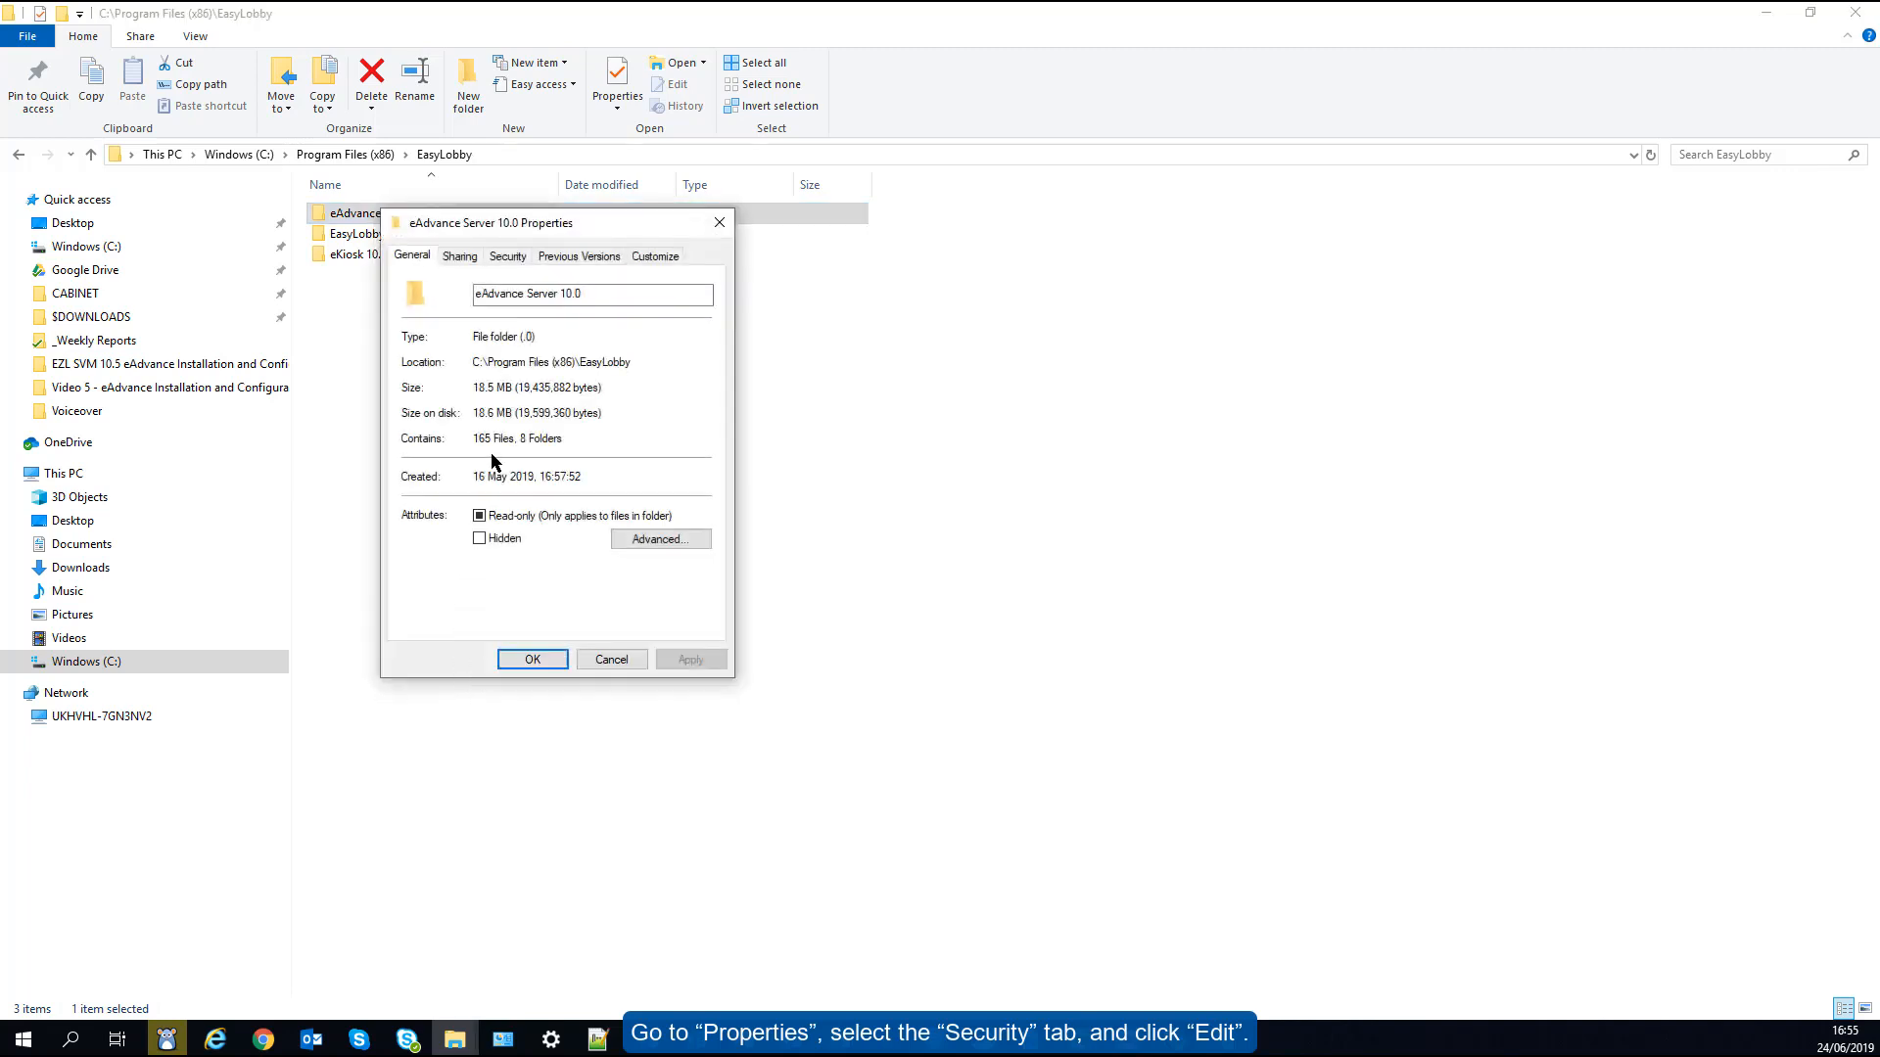
click(508, 256)
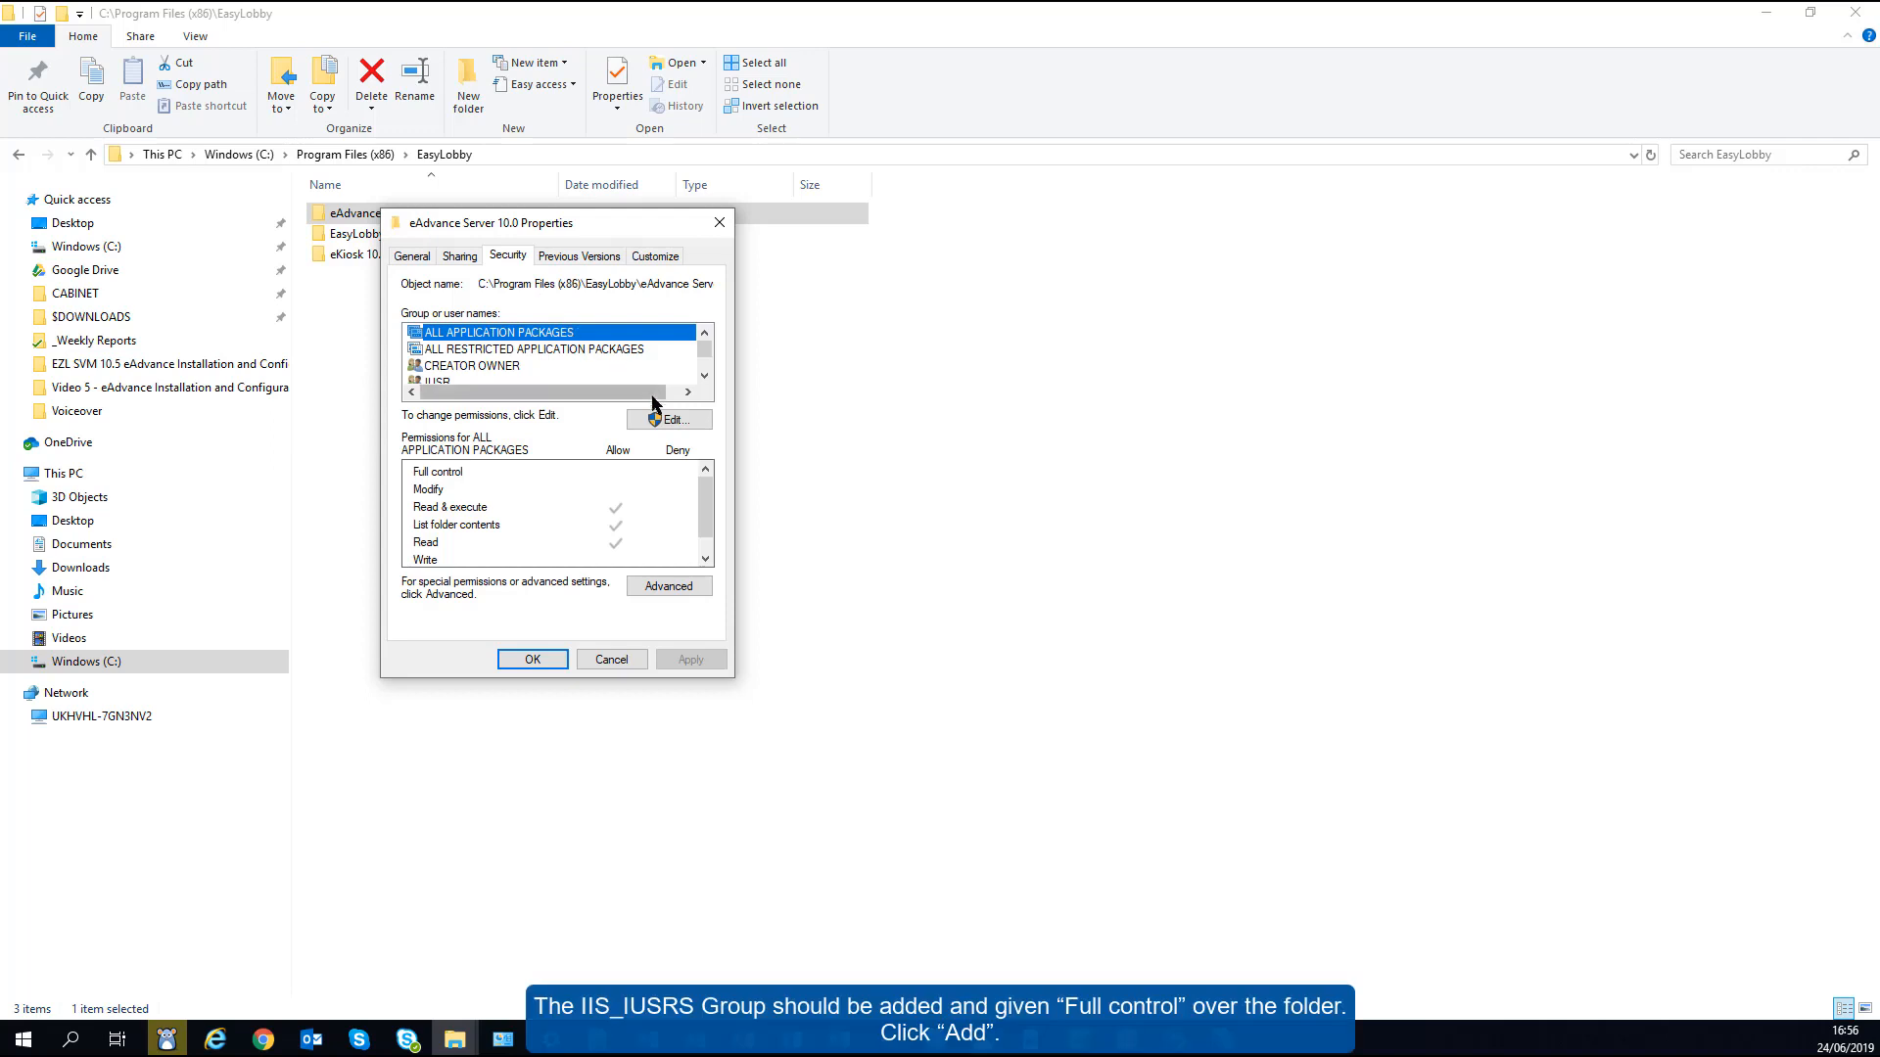
click(672, 421)
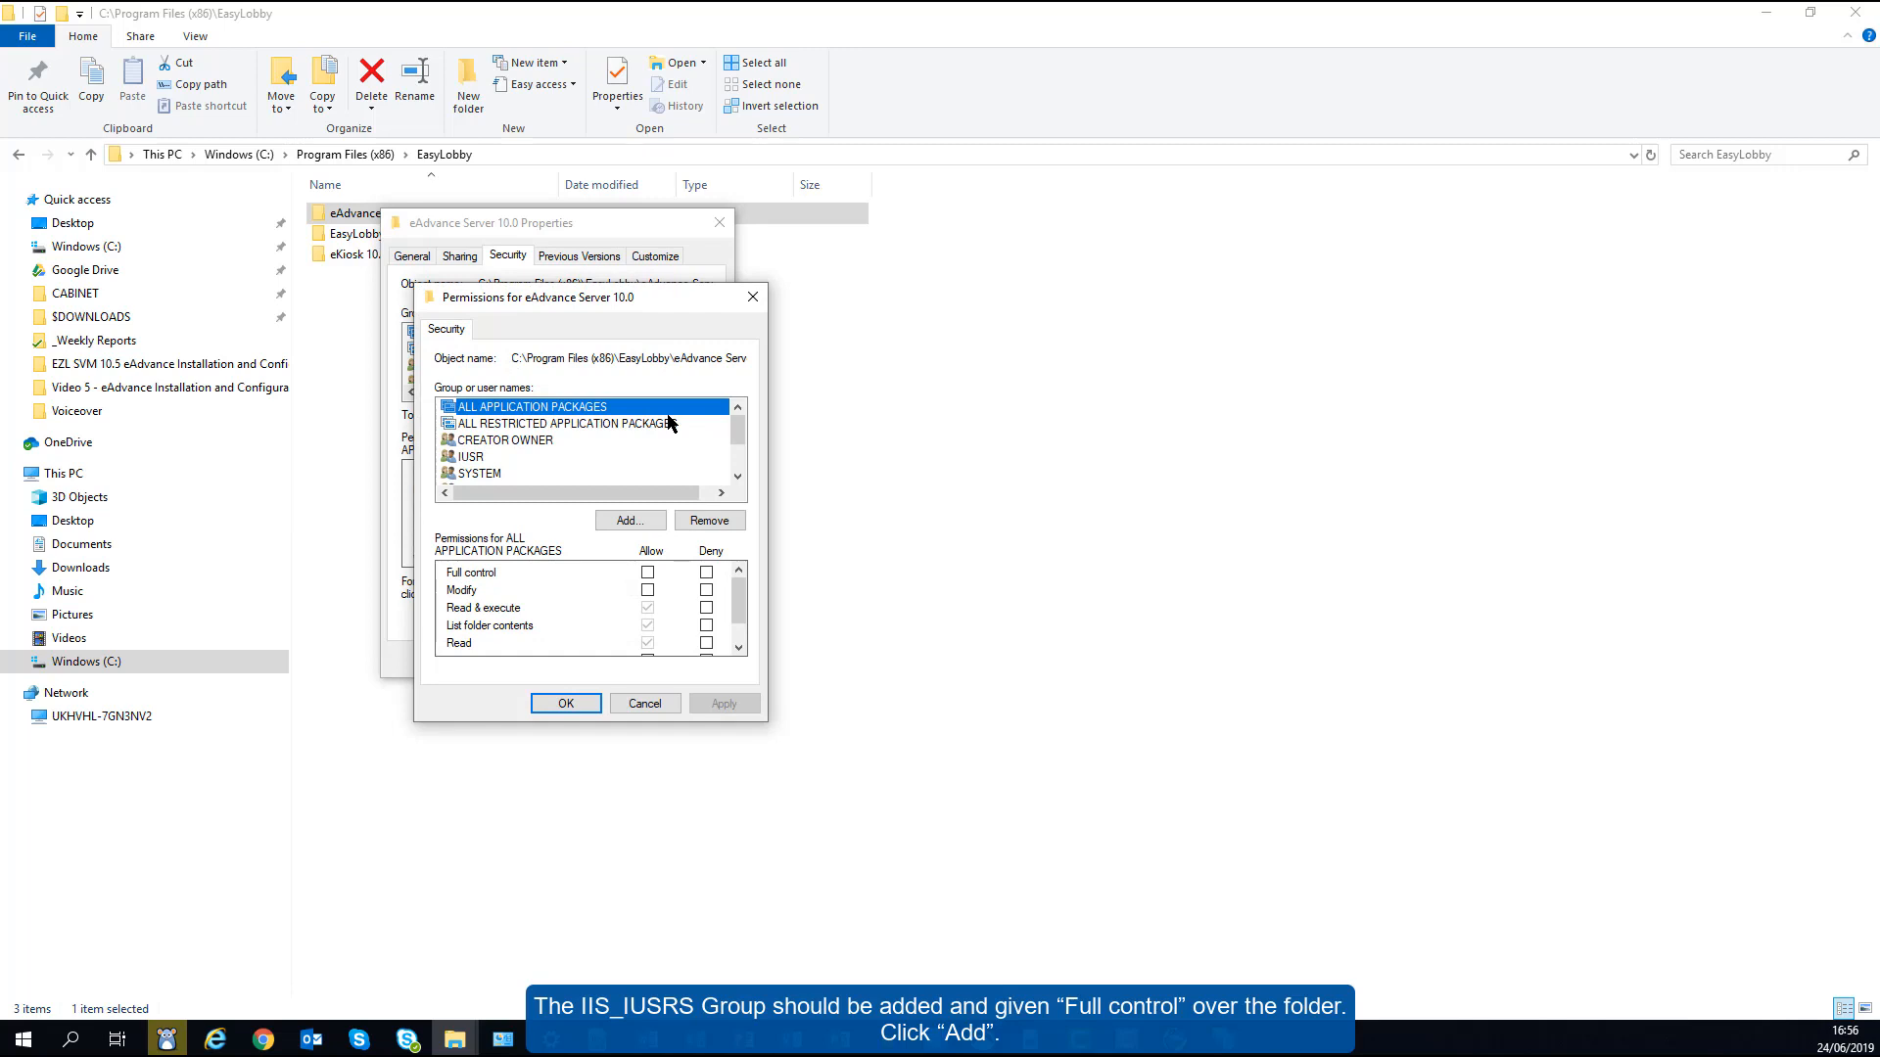
- Search the server's accounts with Find Now and choose IIS_IUSRS as the group to add
click(626, 519)
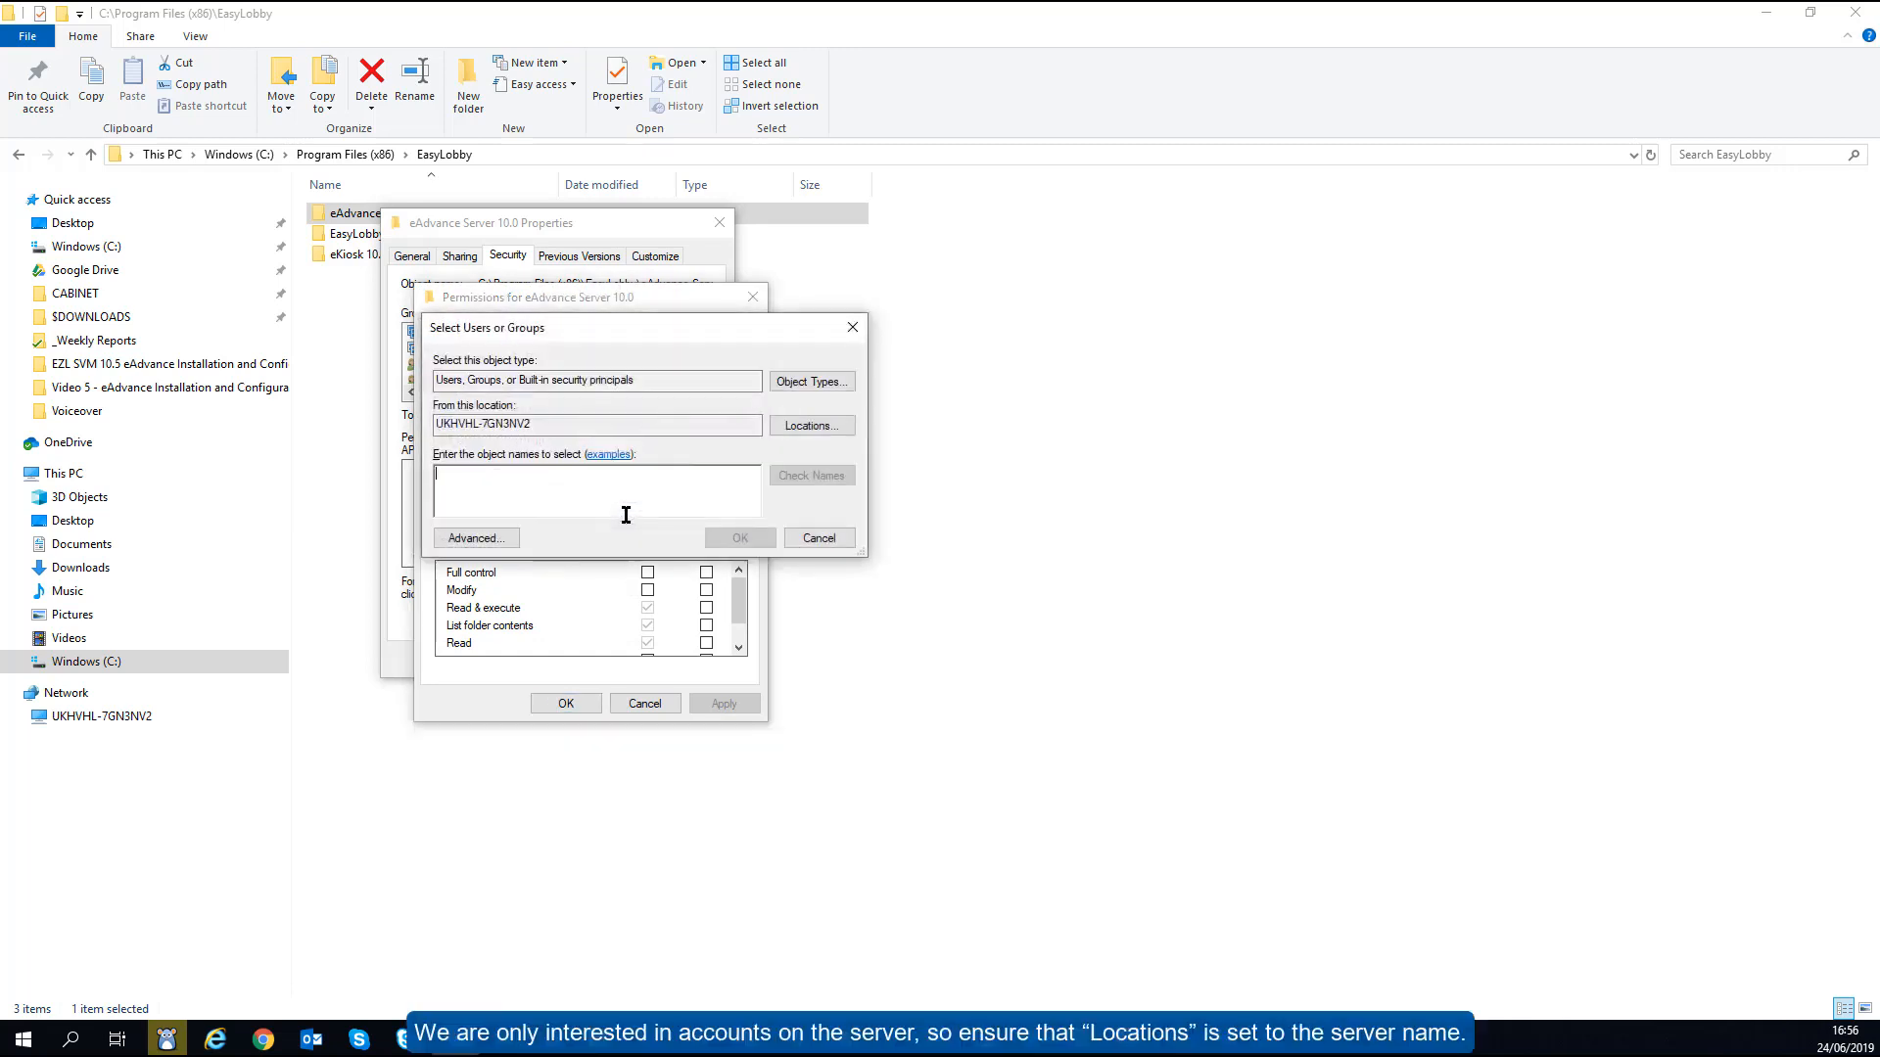
click(772, 429)
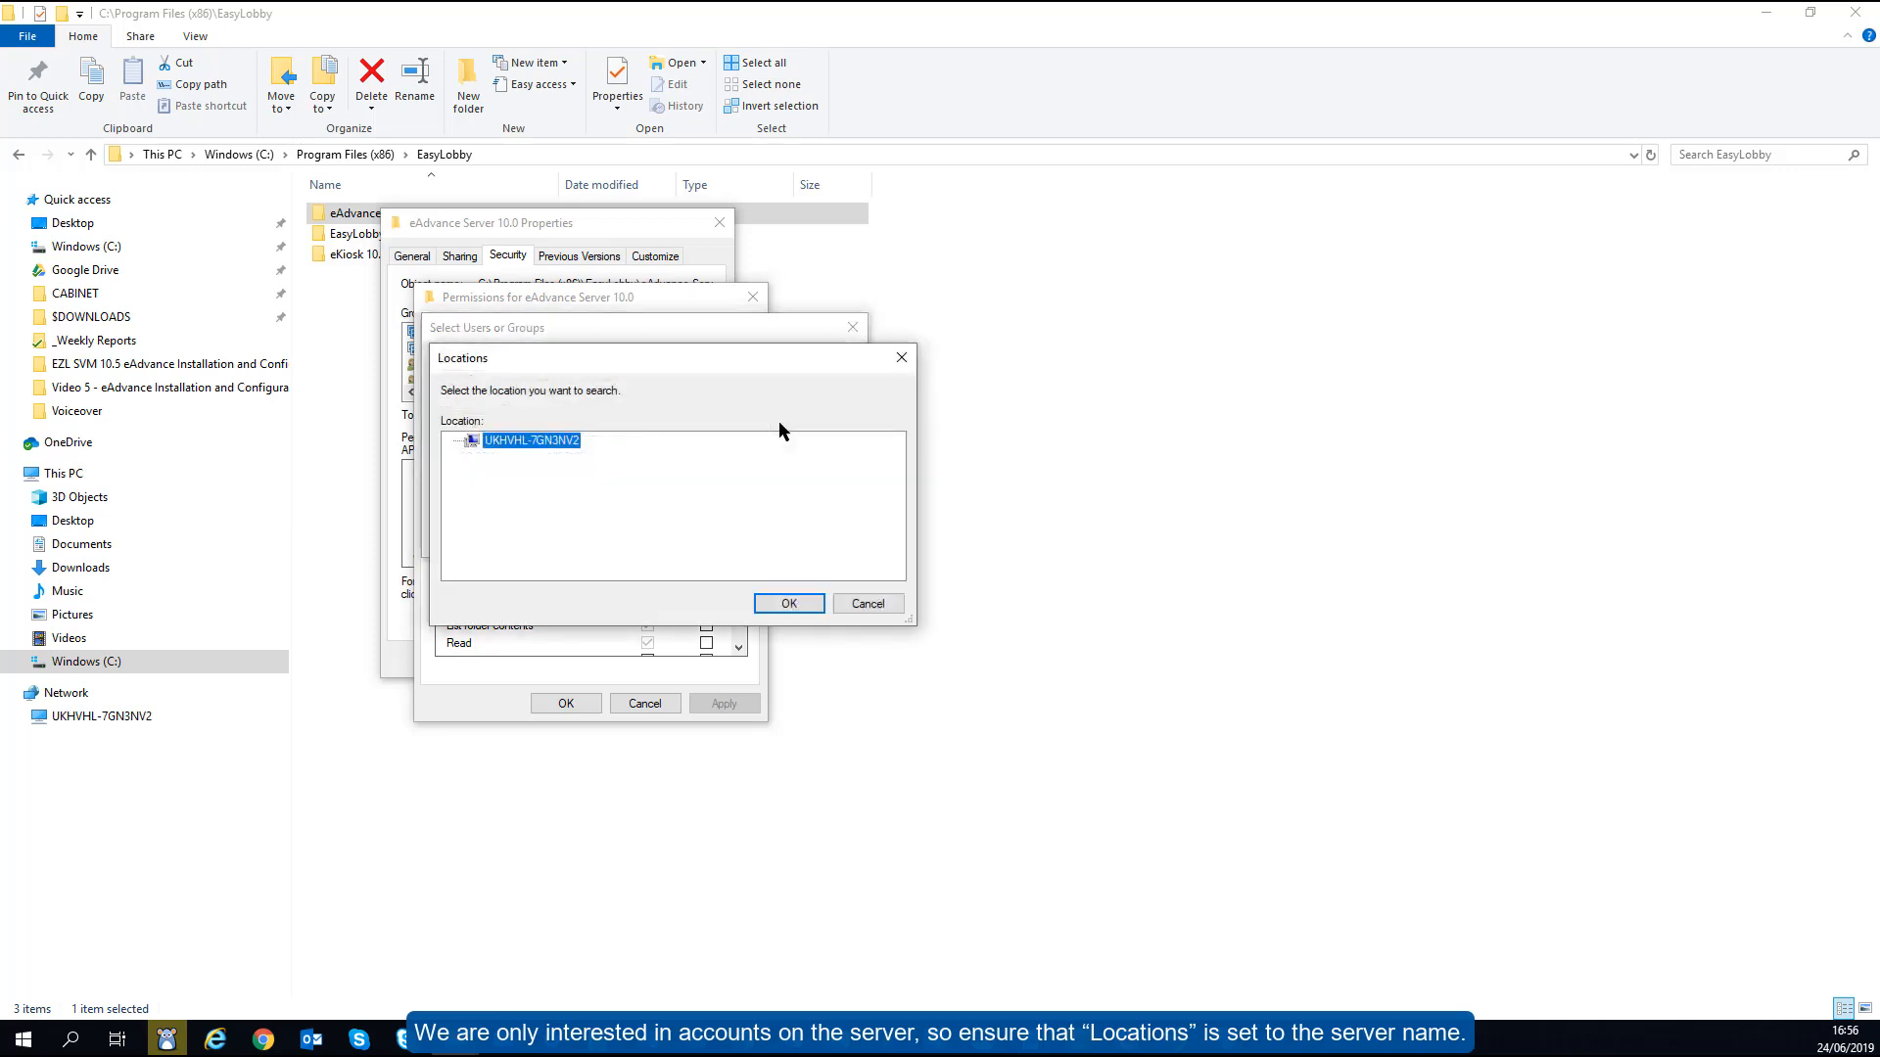
click(789, 604)
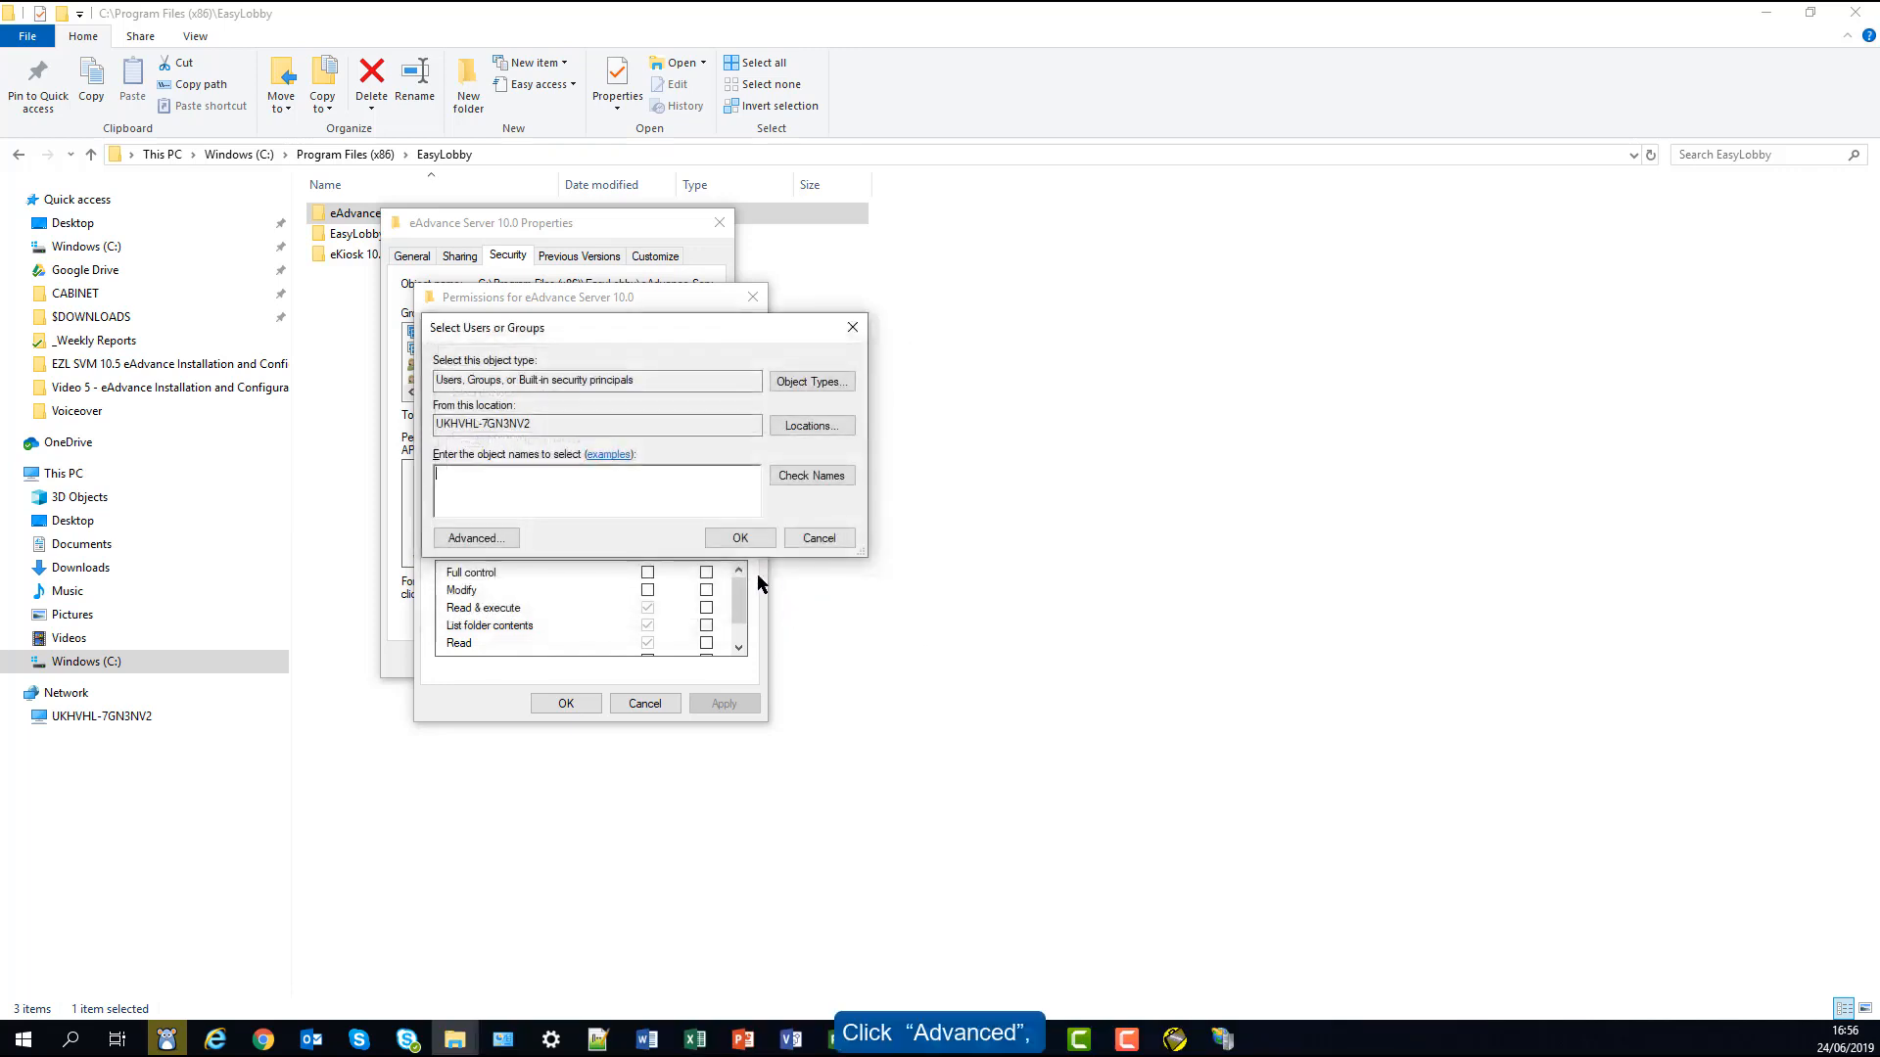
click(494, 539)
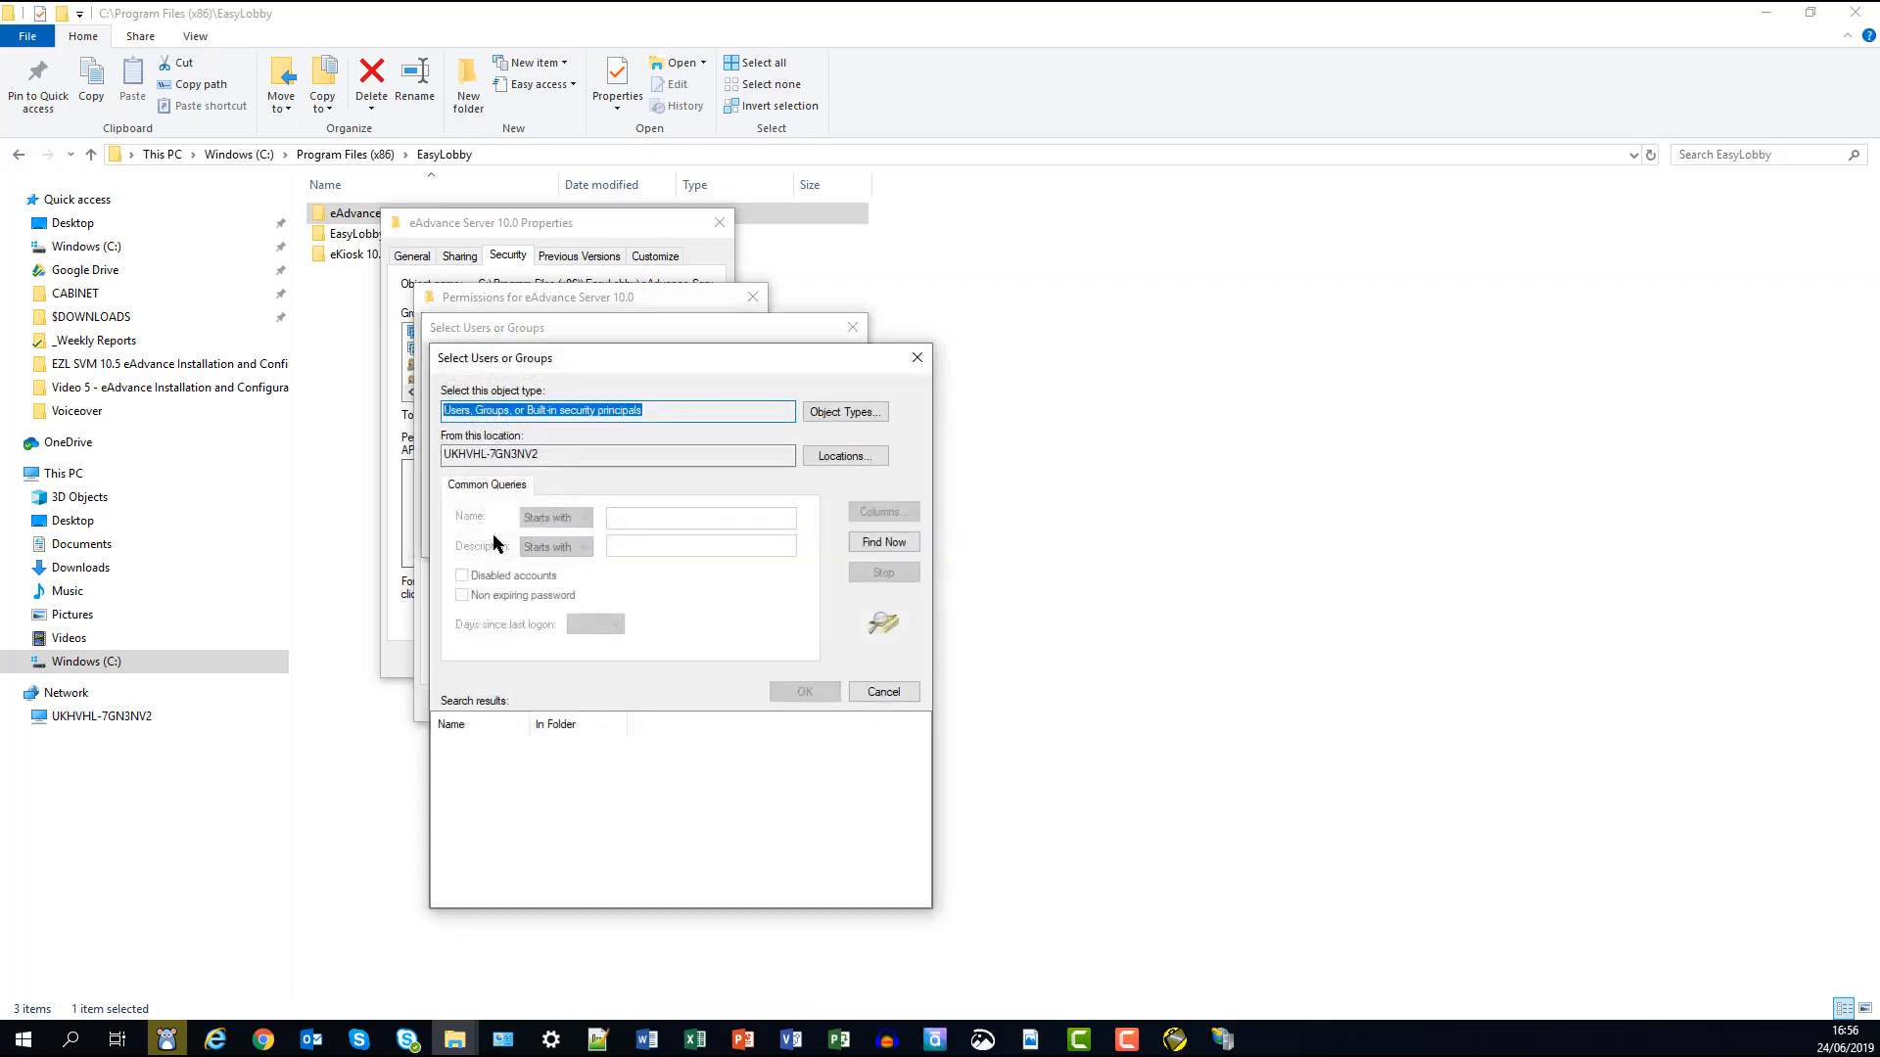
click(876, 542)
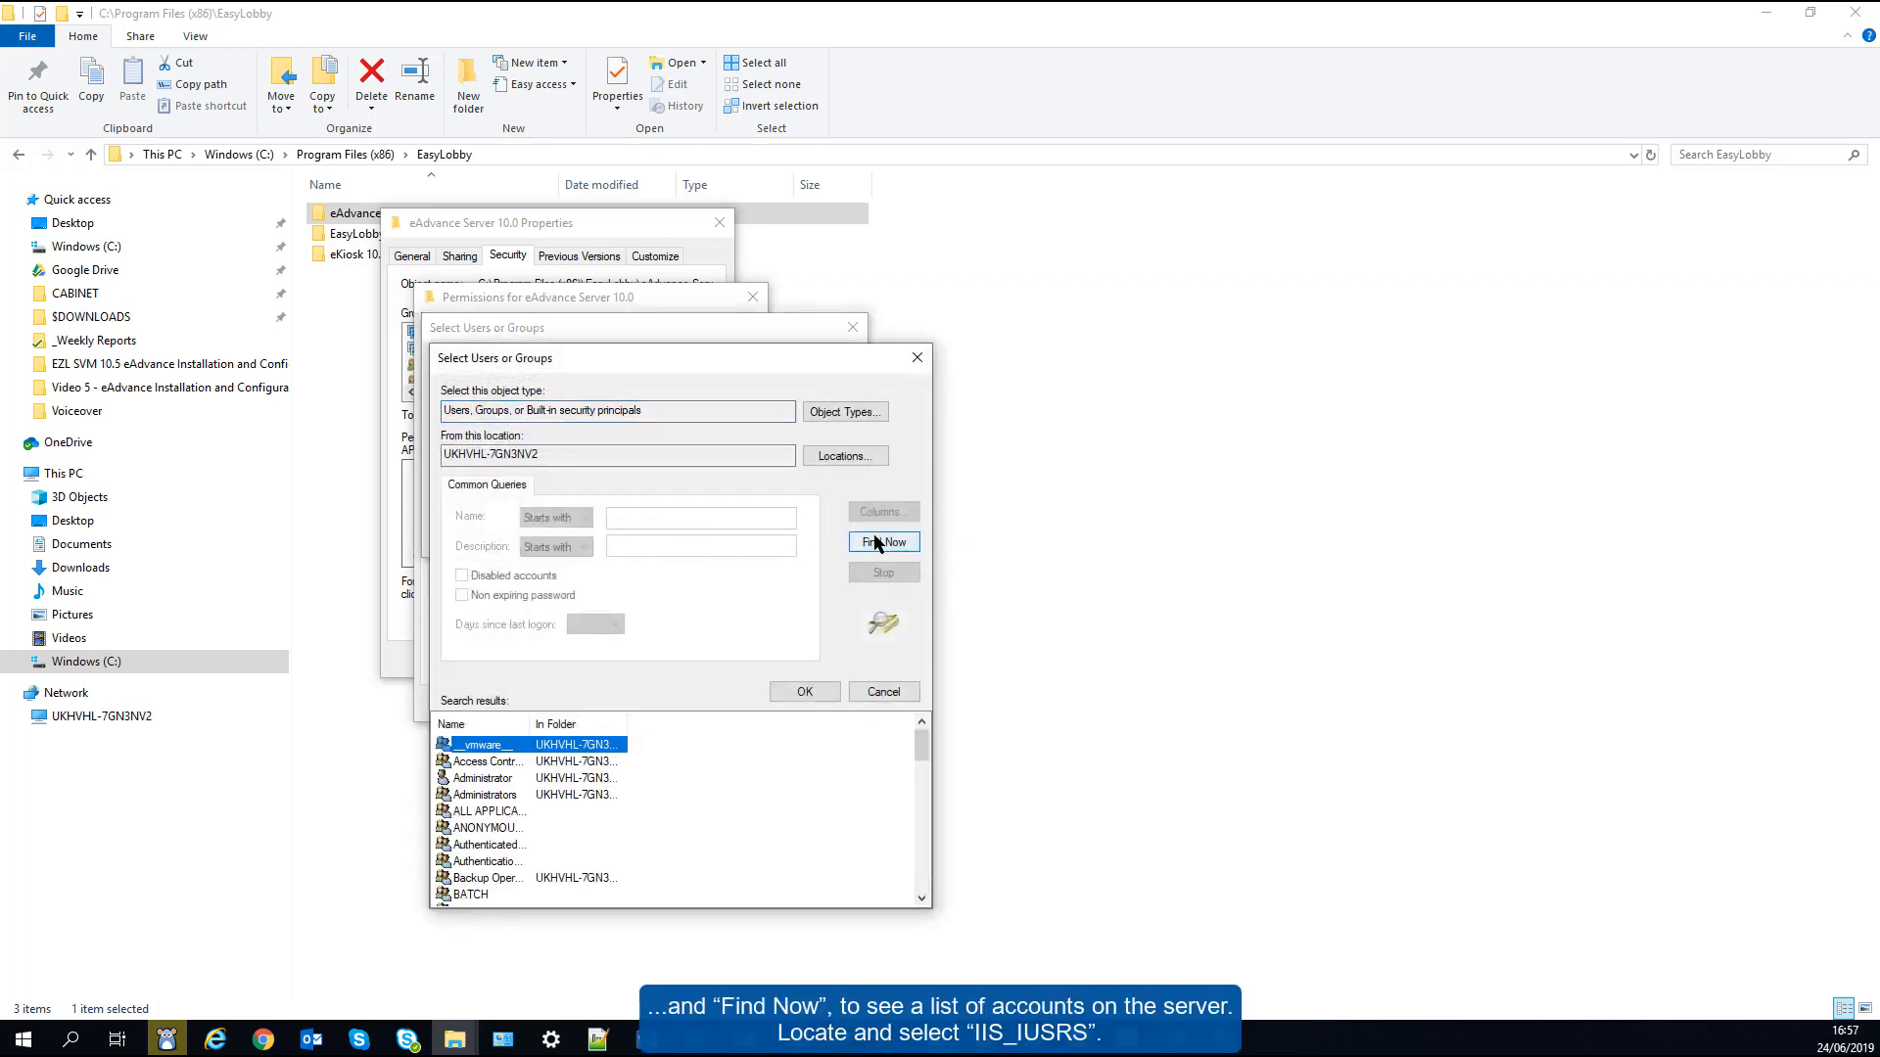
drag(921, 744, 925, 803)
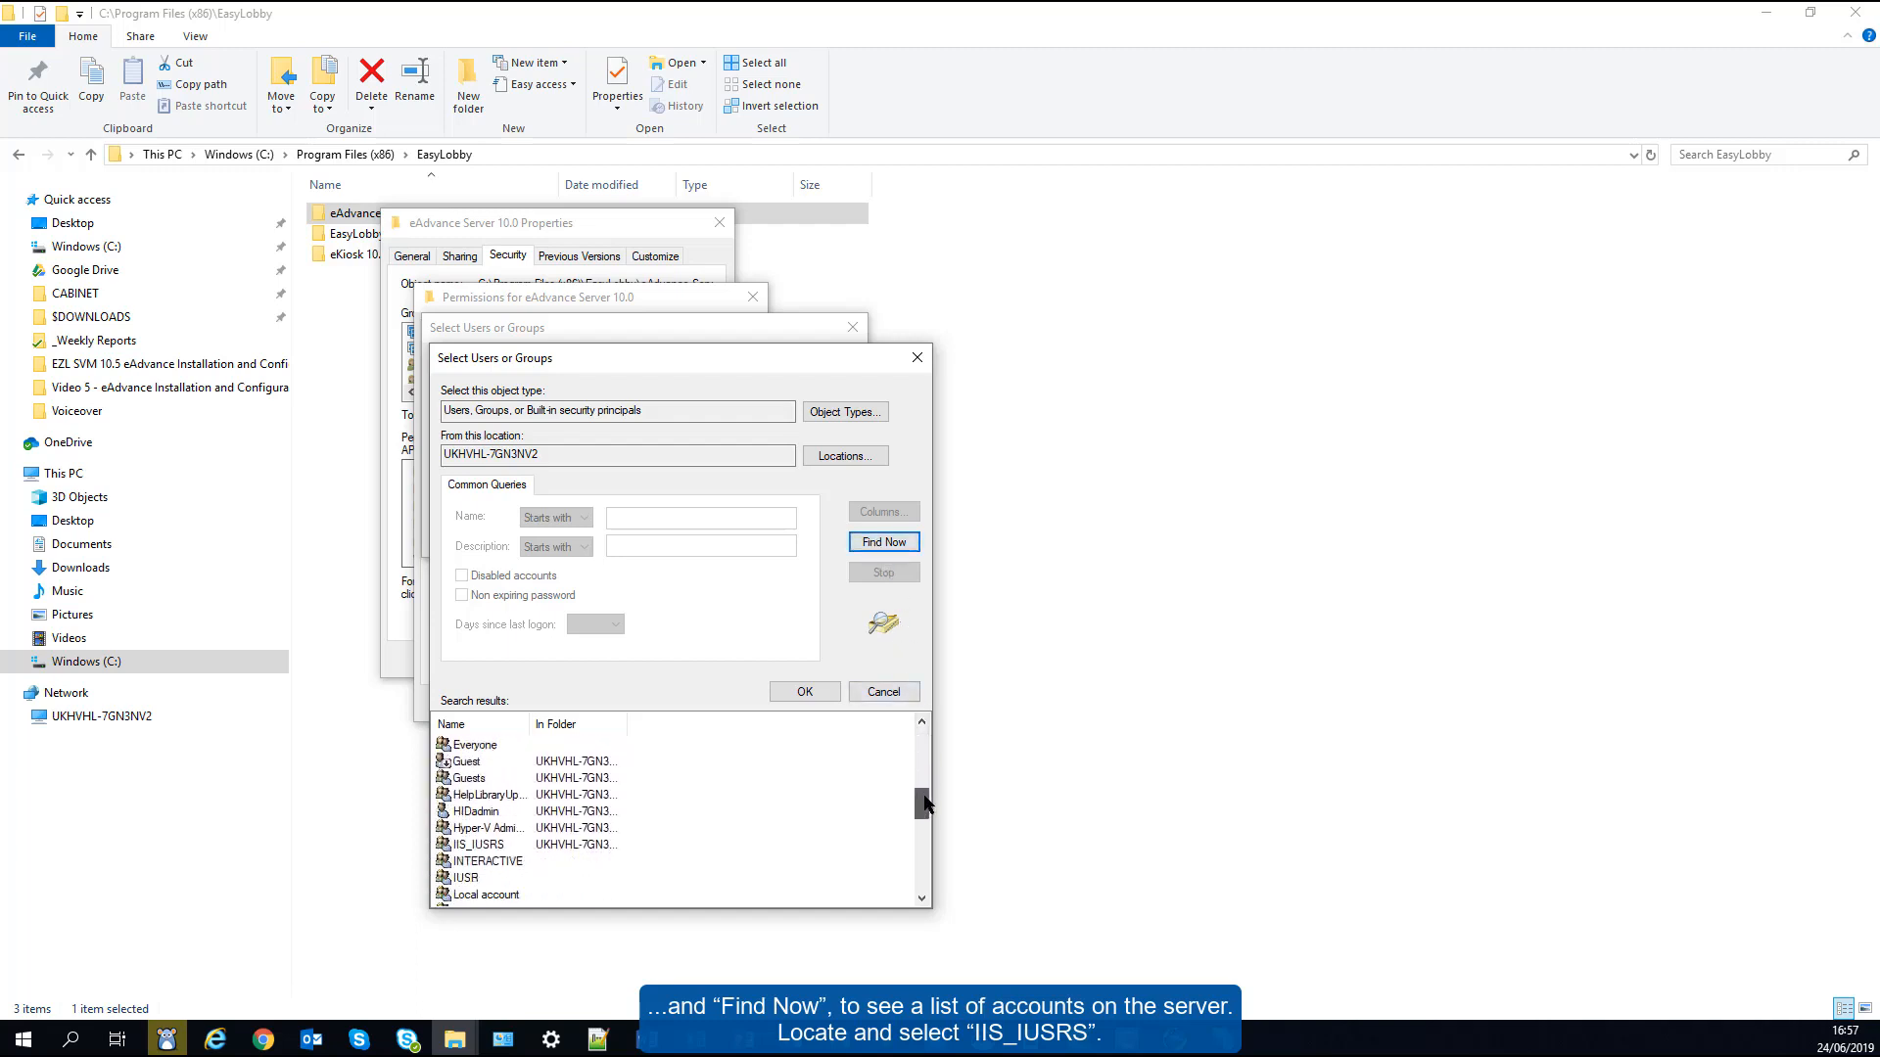
click(503, 846)
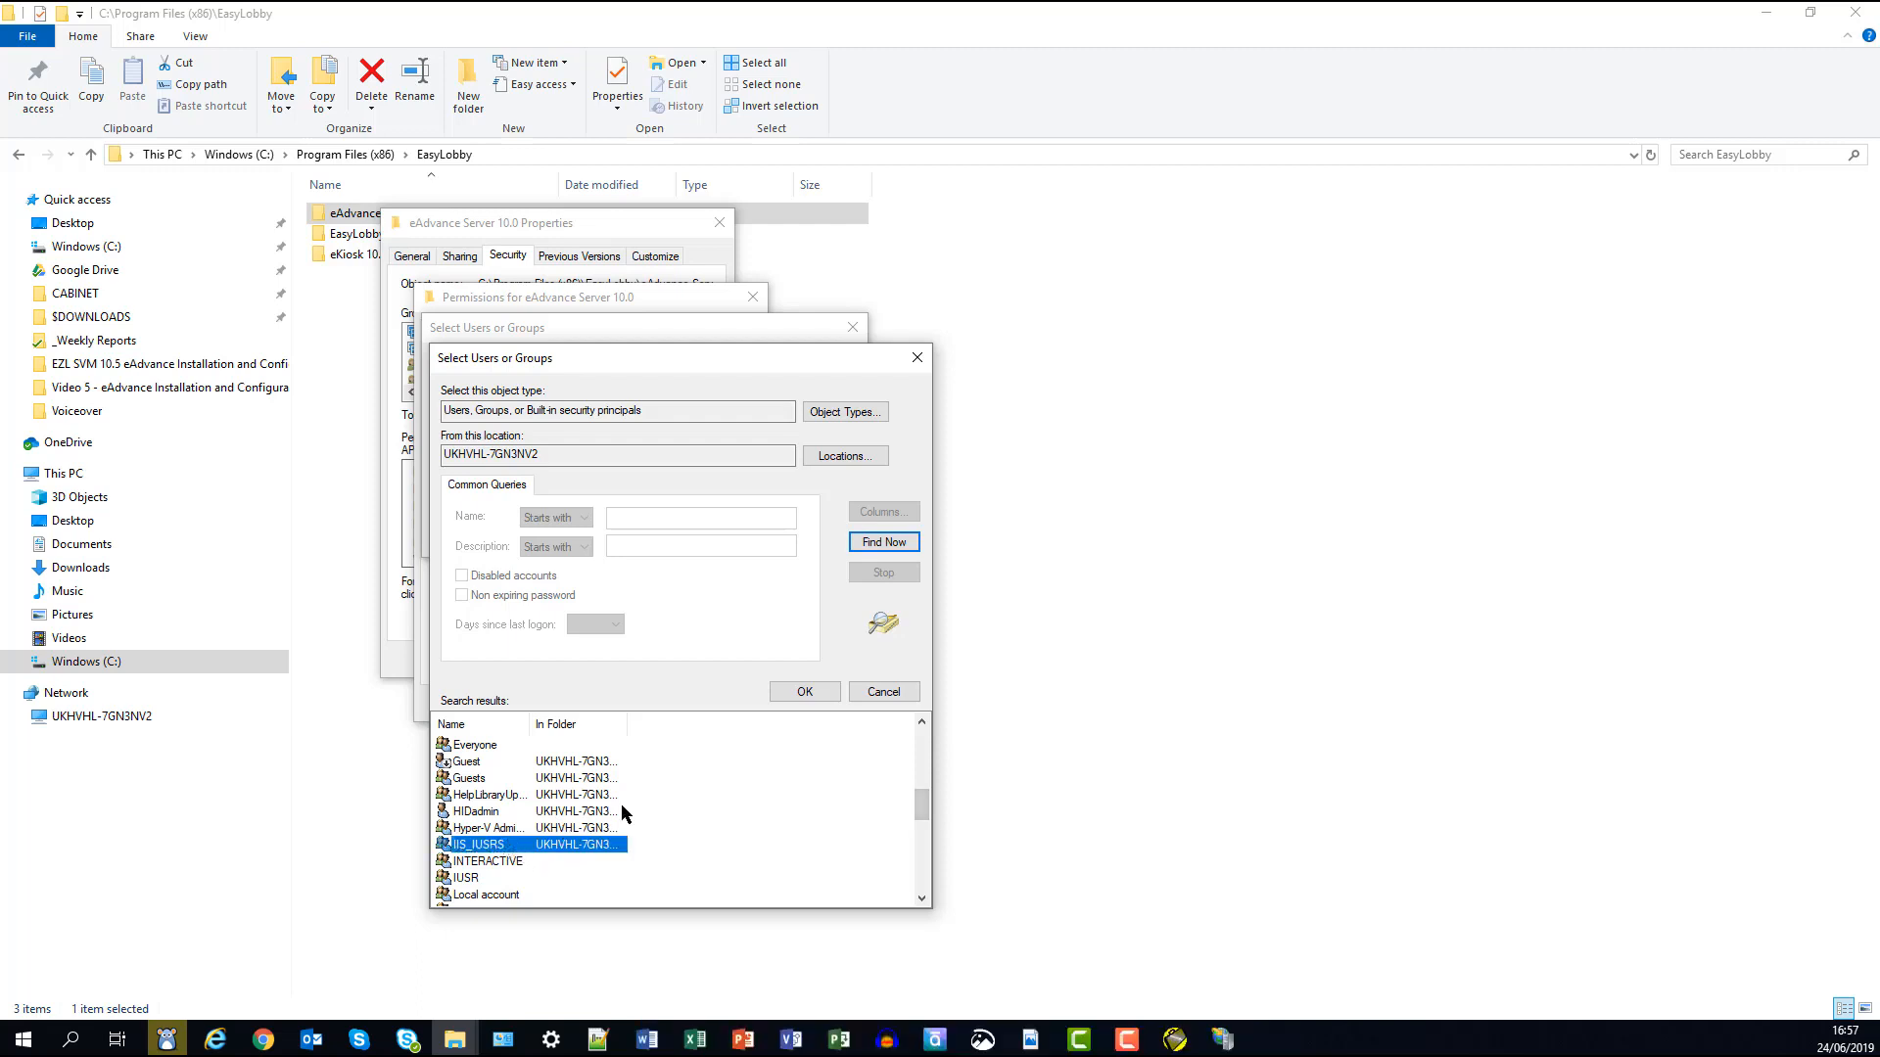
click(798, 692)
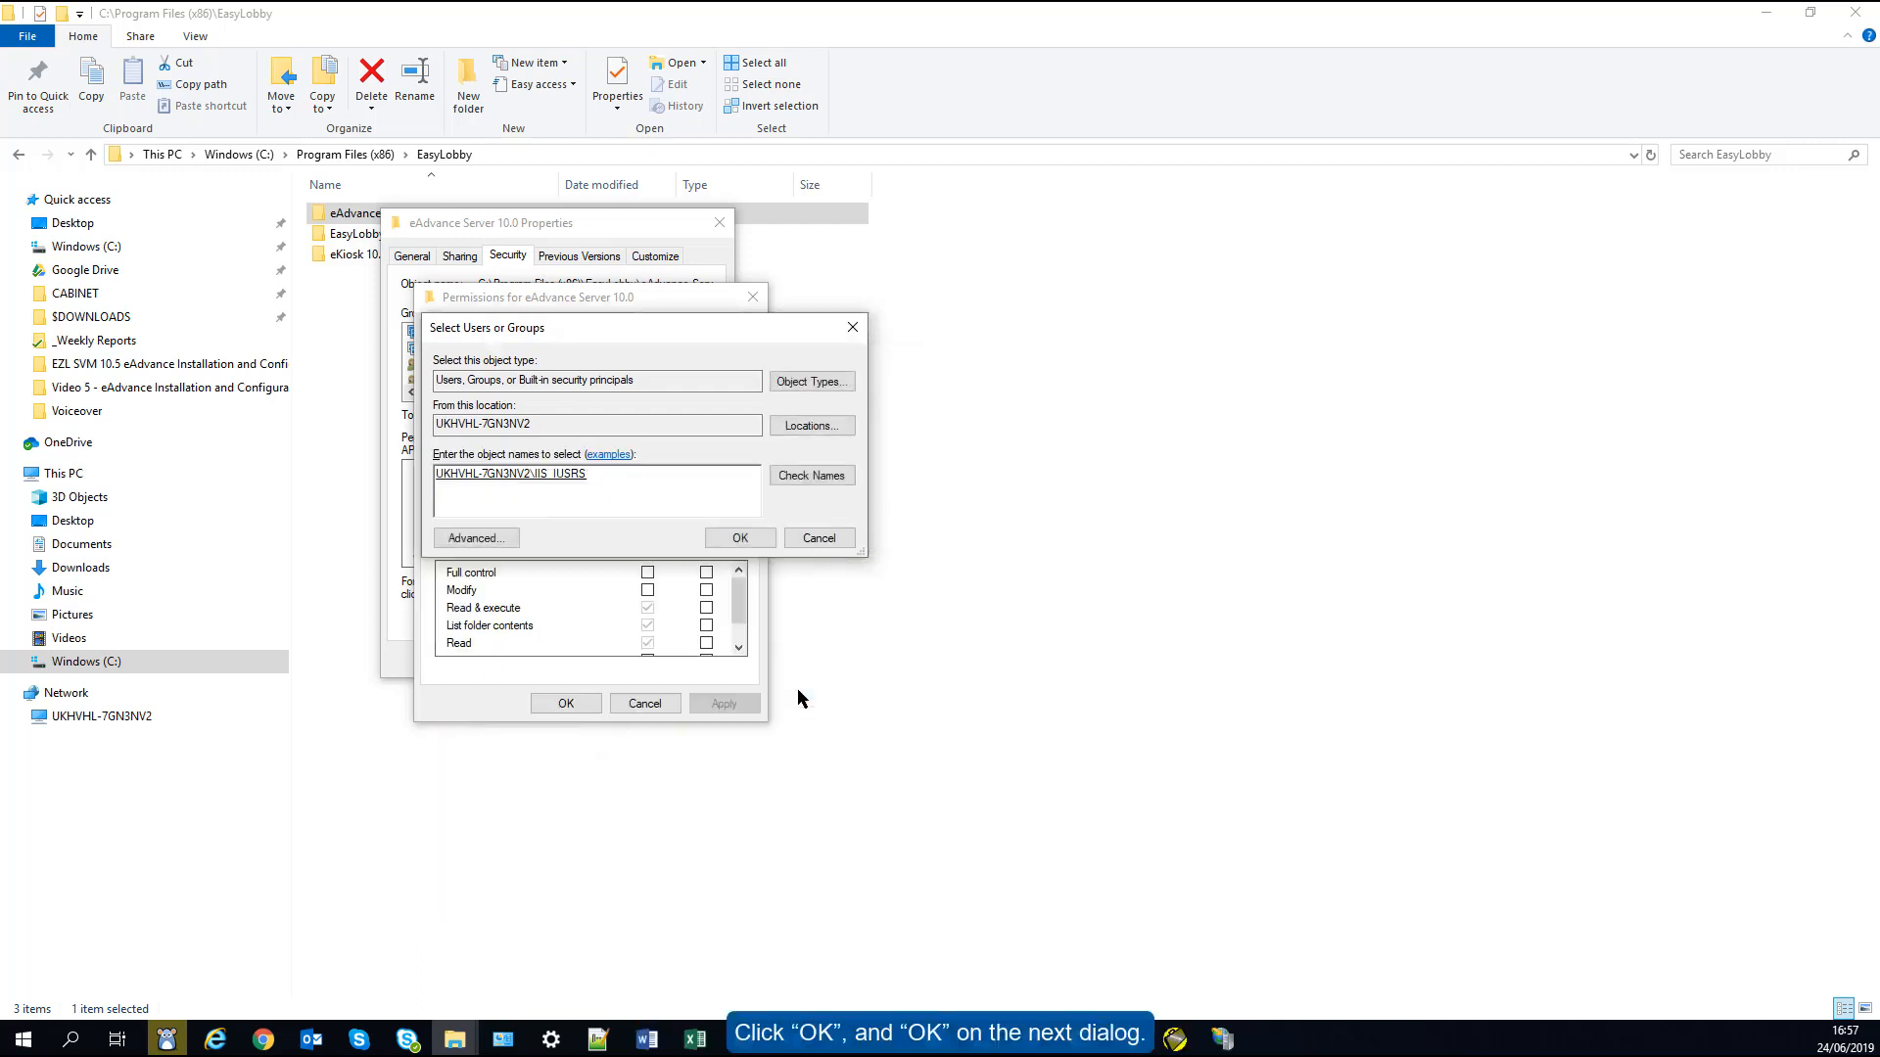
- Grant IIS_IUSRS Full control and Users Modify on eAdvance Server 10.0, then confirm and close the dialogs
click(754, 537)
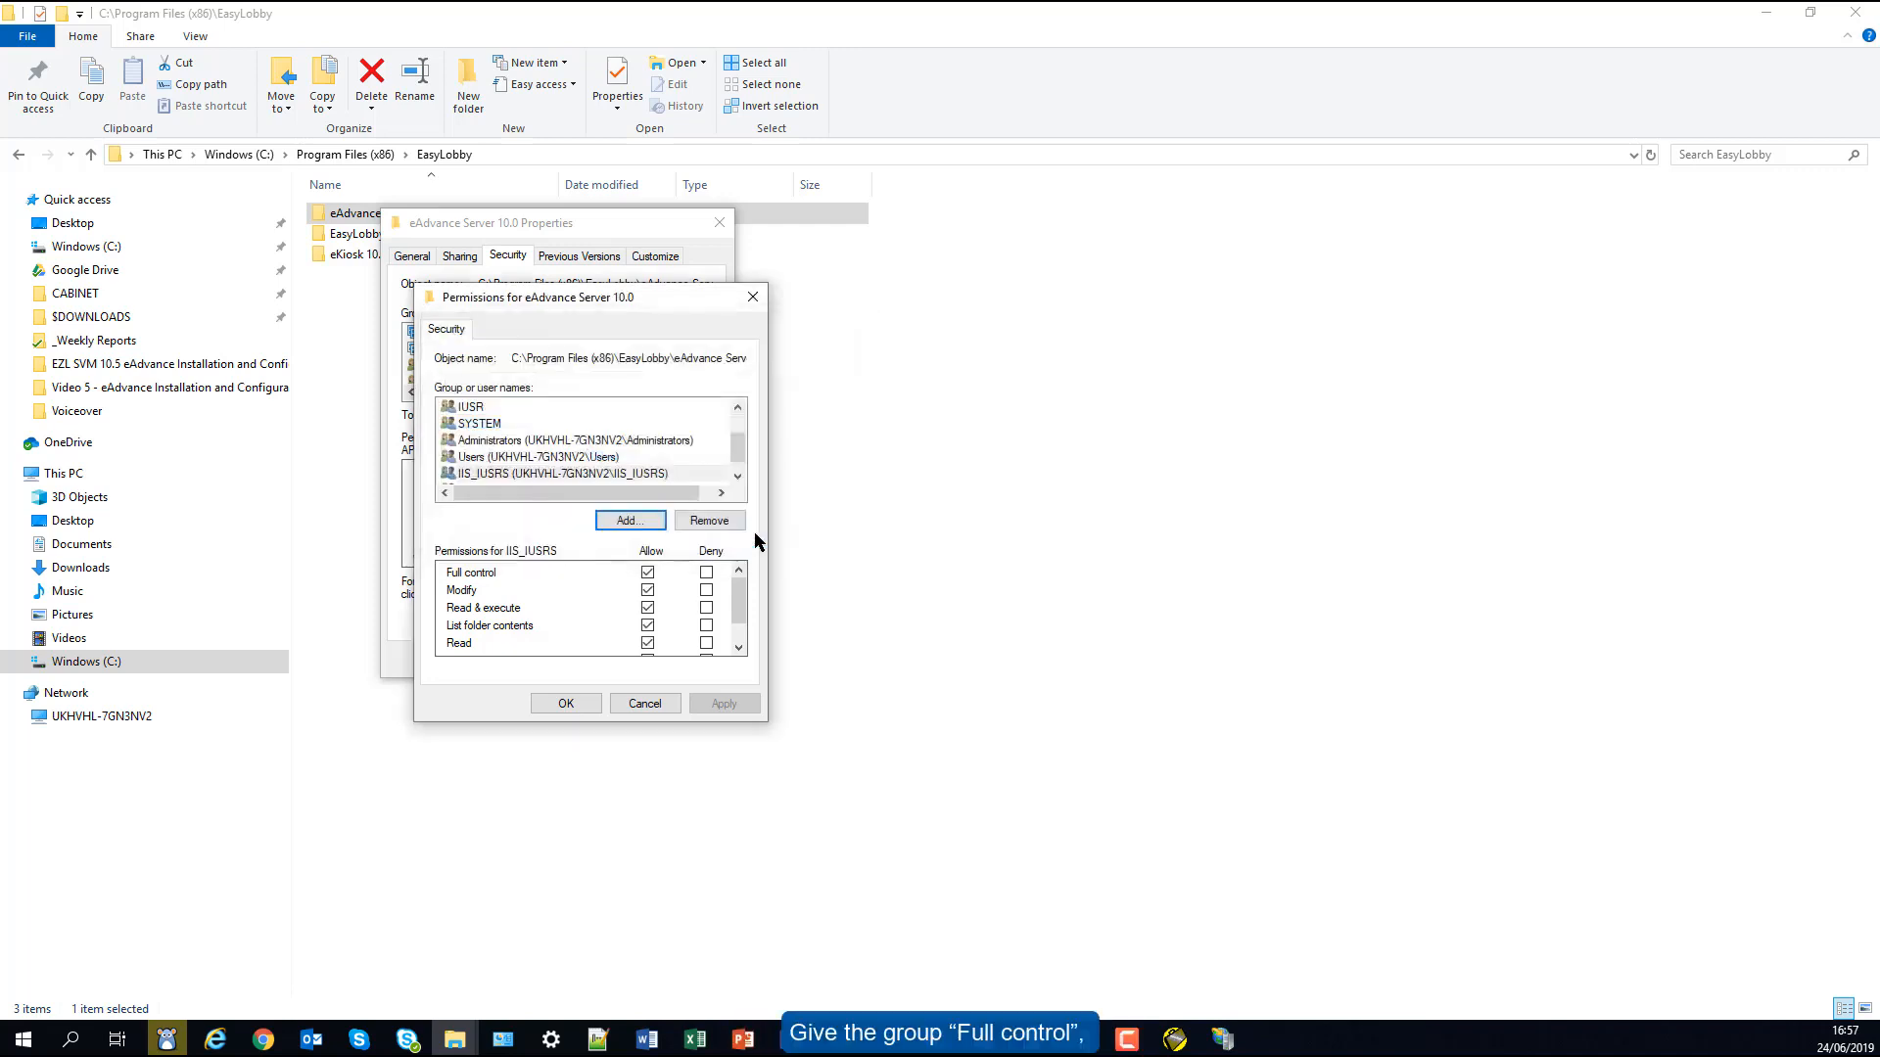
click(648, 574)
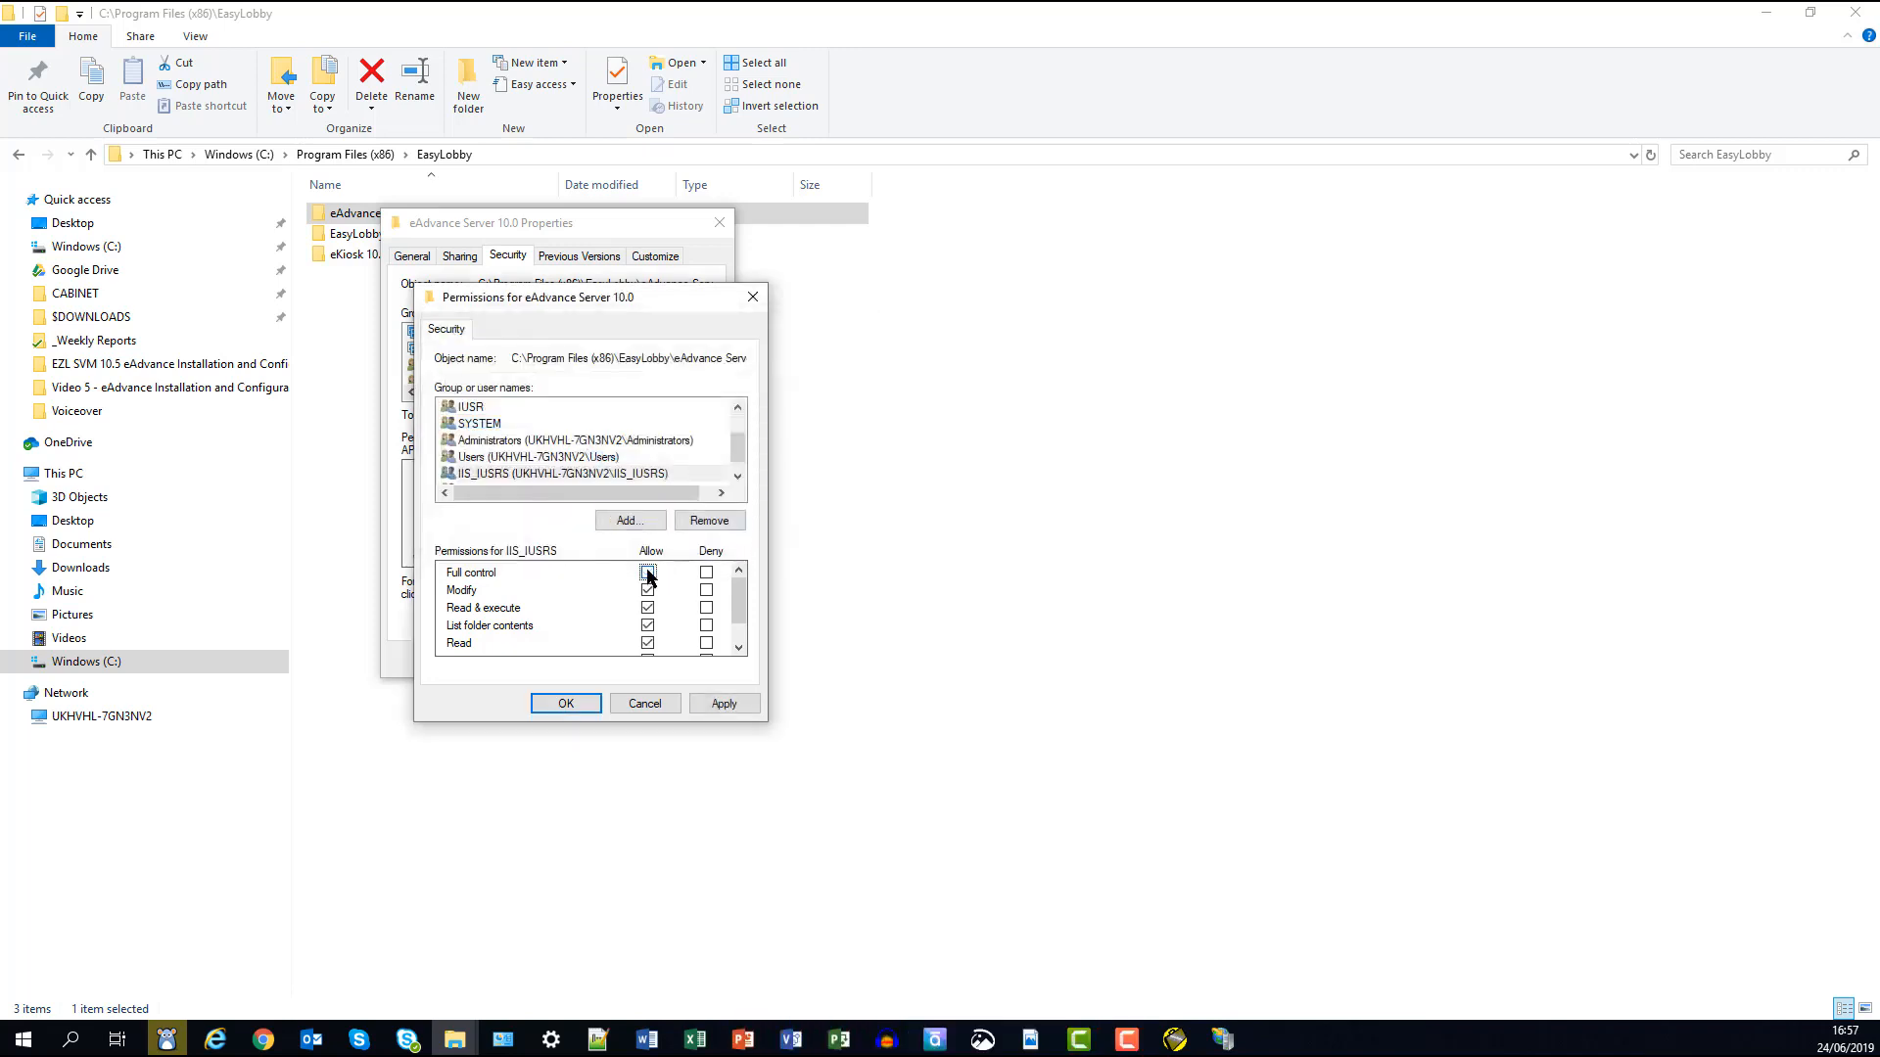
click(569, 458)
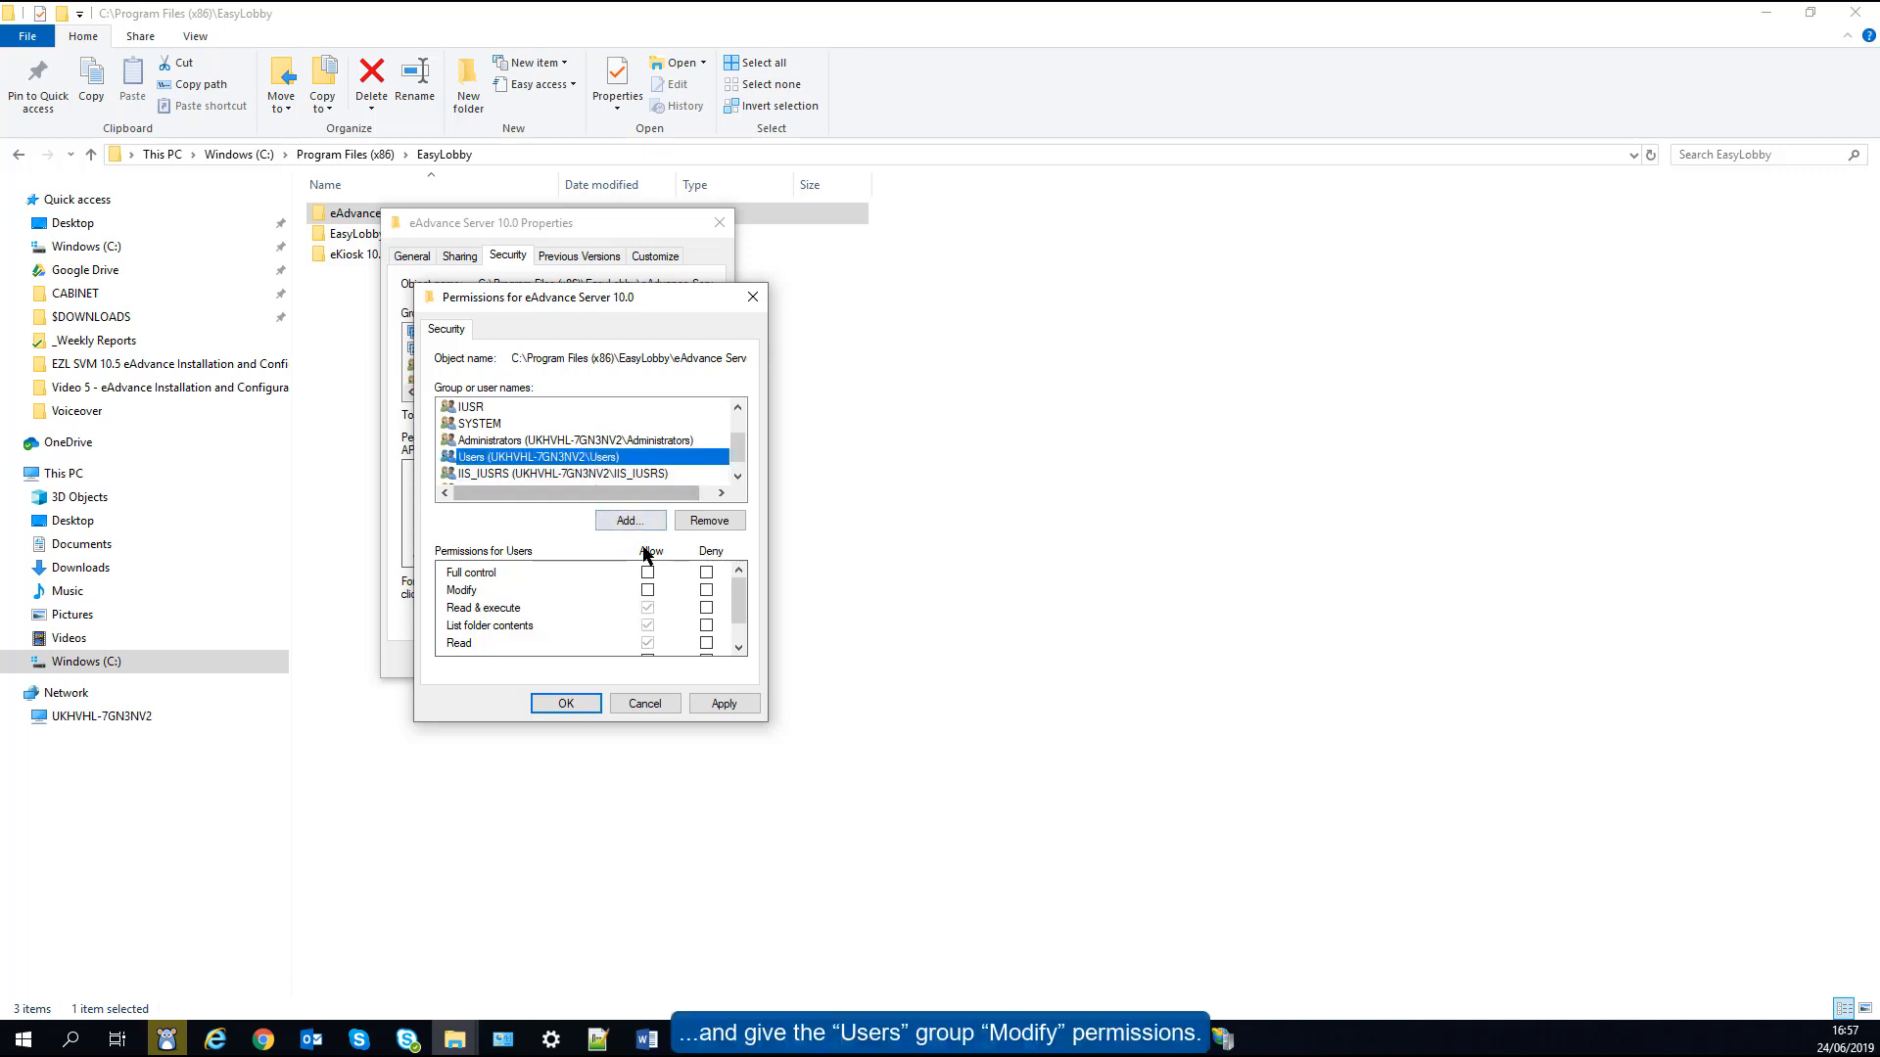
click(647, 591)
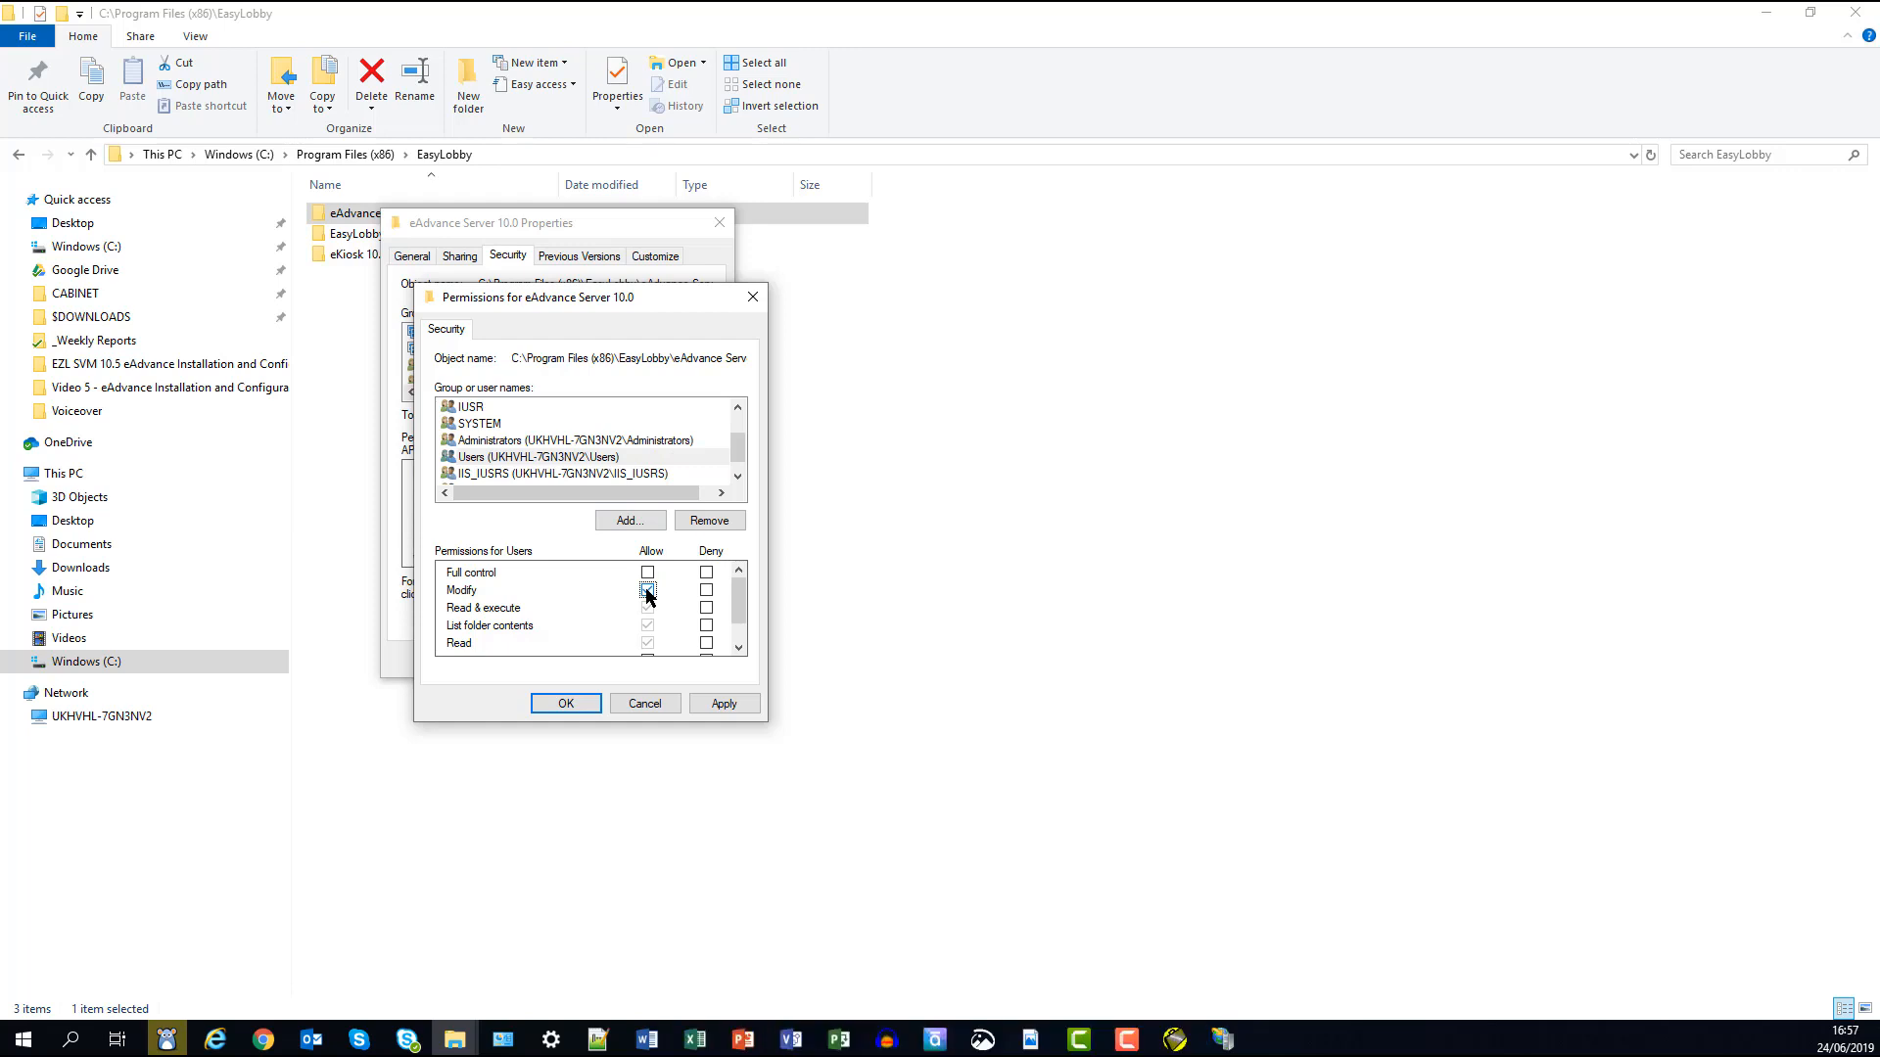
click(567, 702)
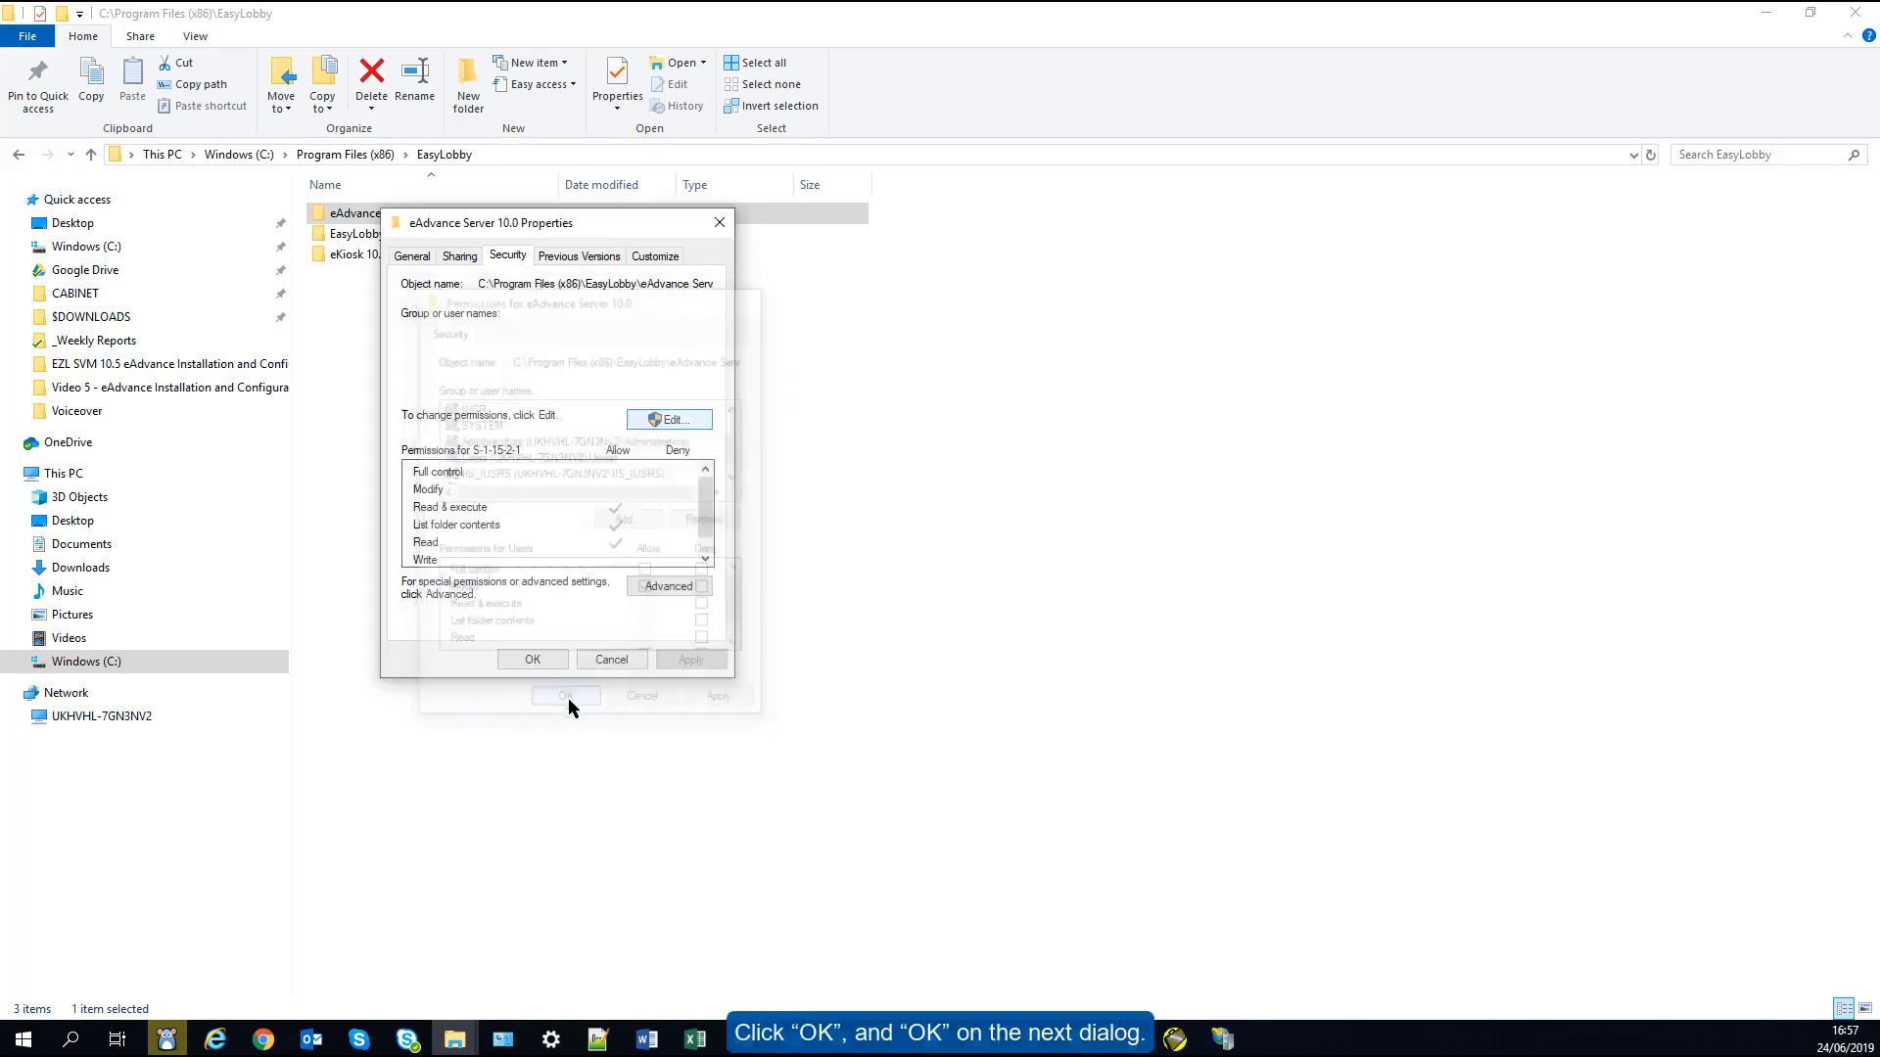
click(534, 659)
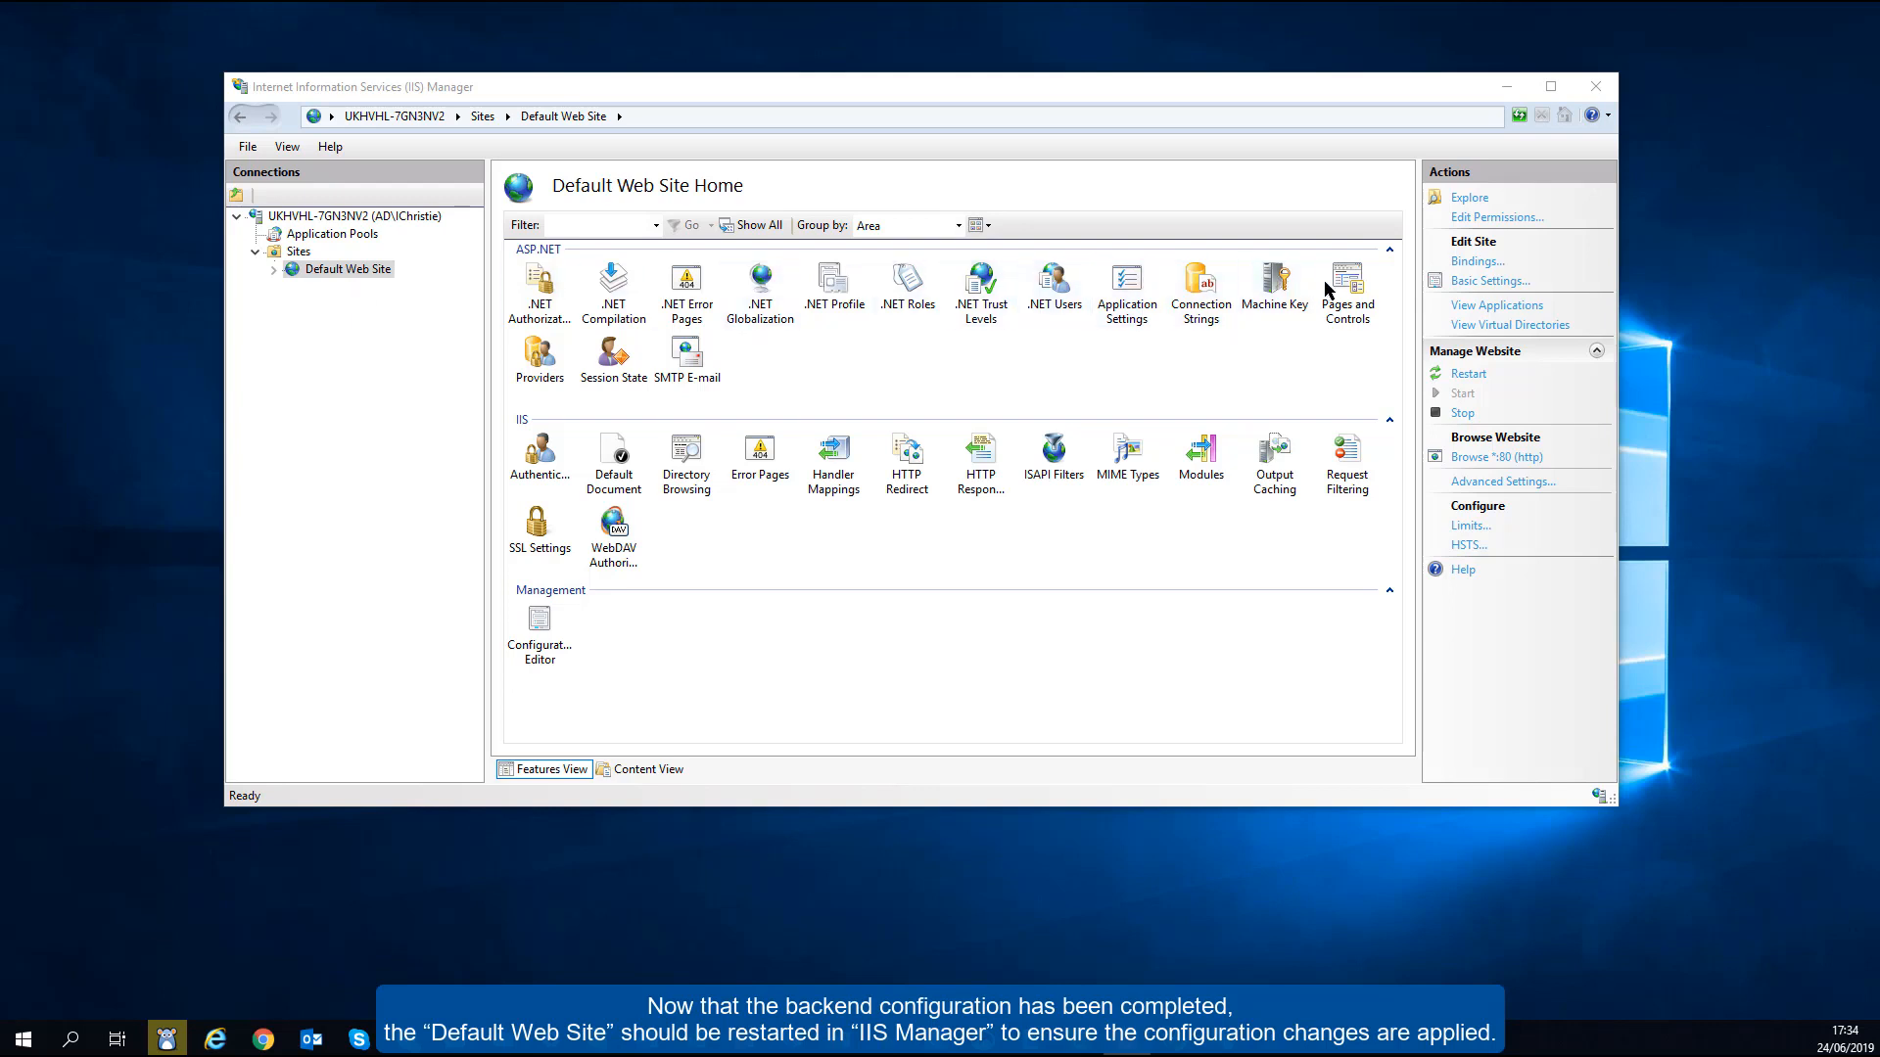
- Restart the Default Web Site from the Manage Website actions
click(1466, 376)
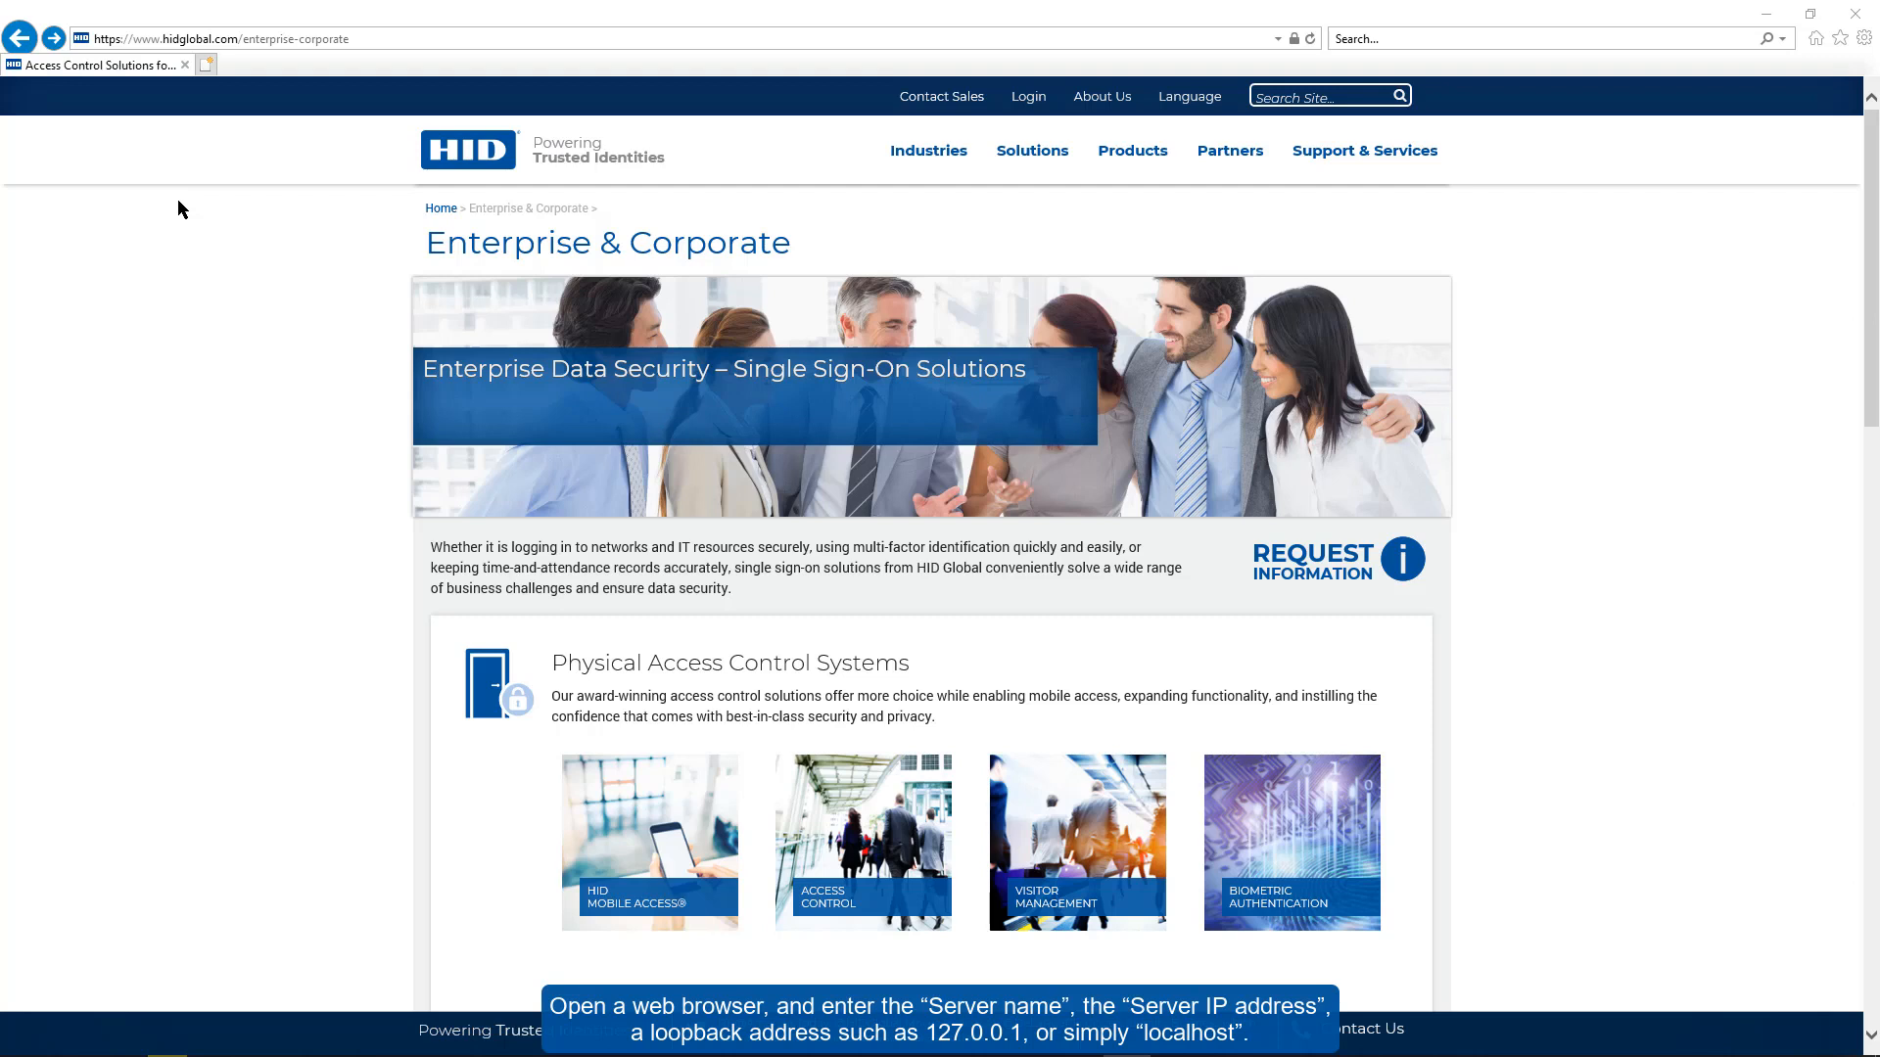
- Browse to localhost and log in to eAdvance with the user's full name
click(203, 39)
text(loca)
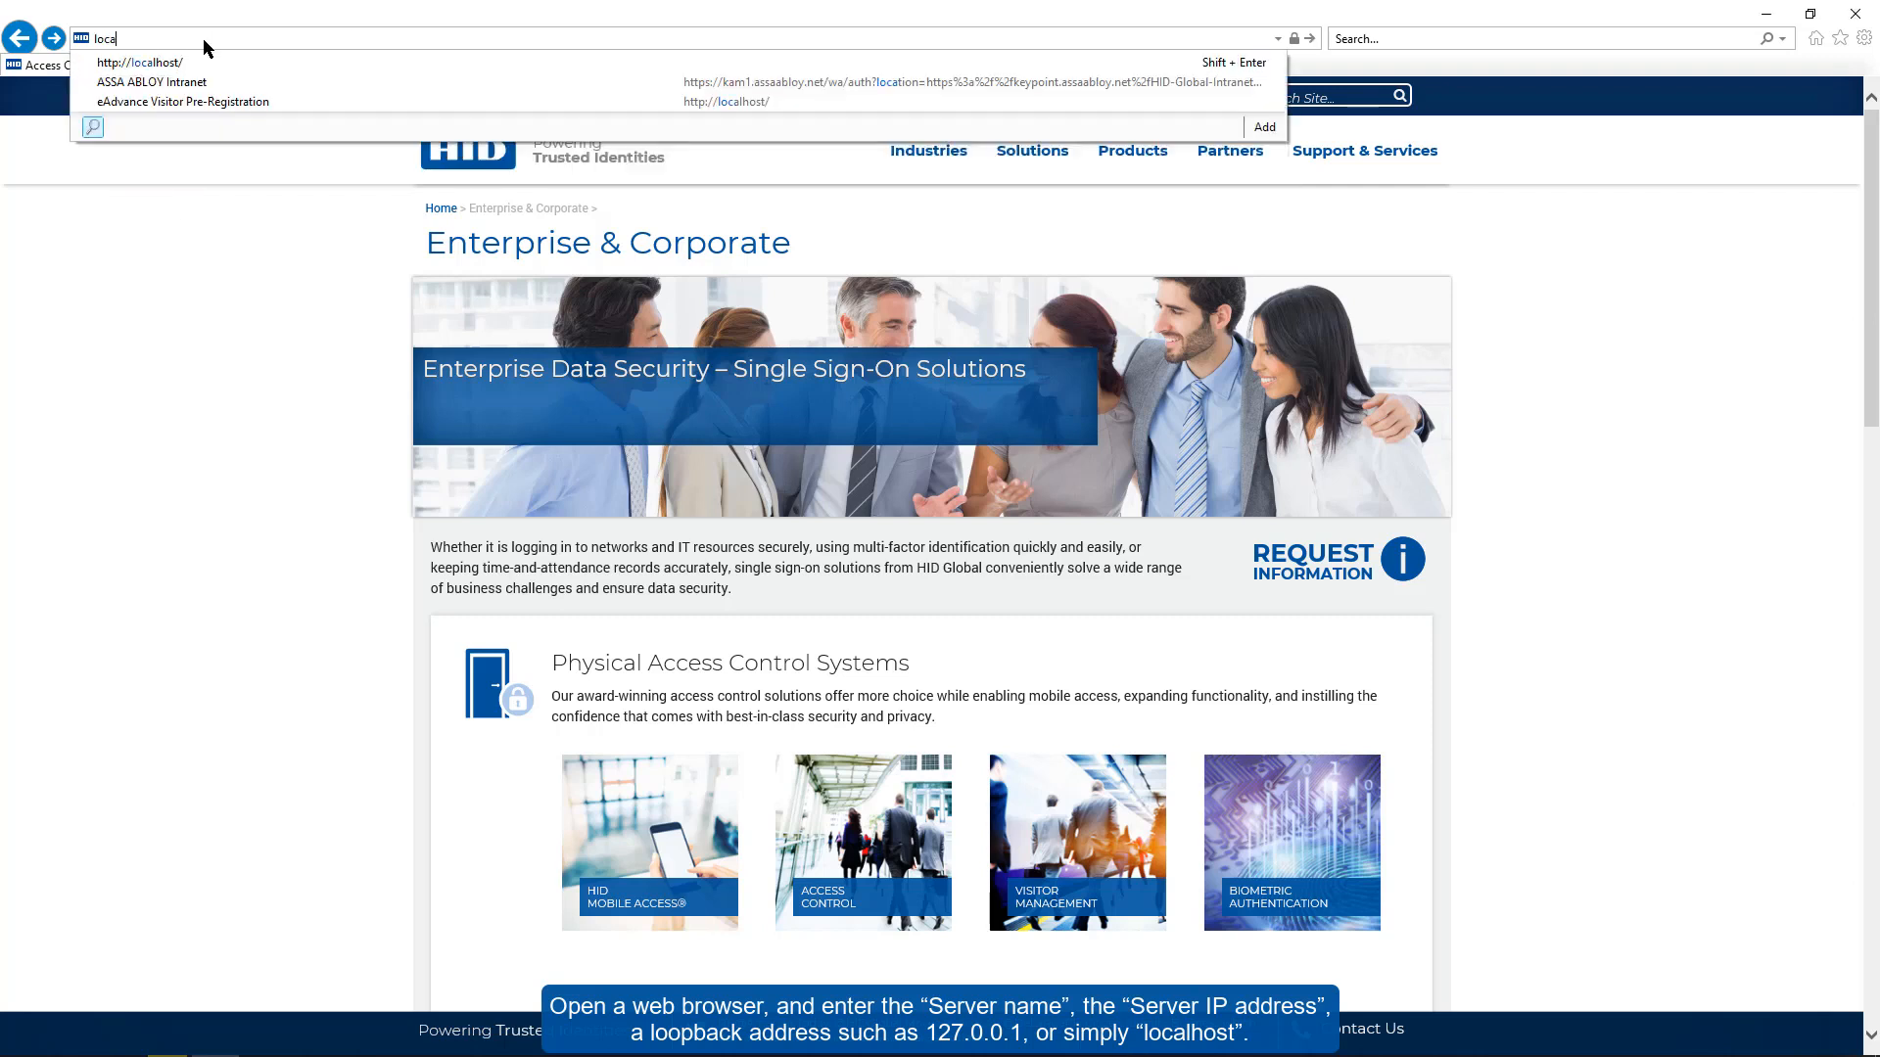
text(lhost)
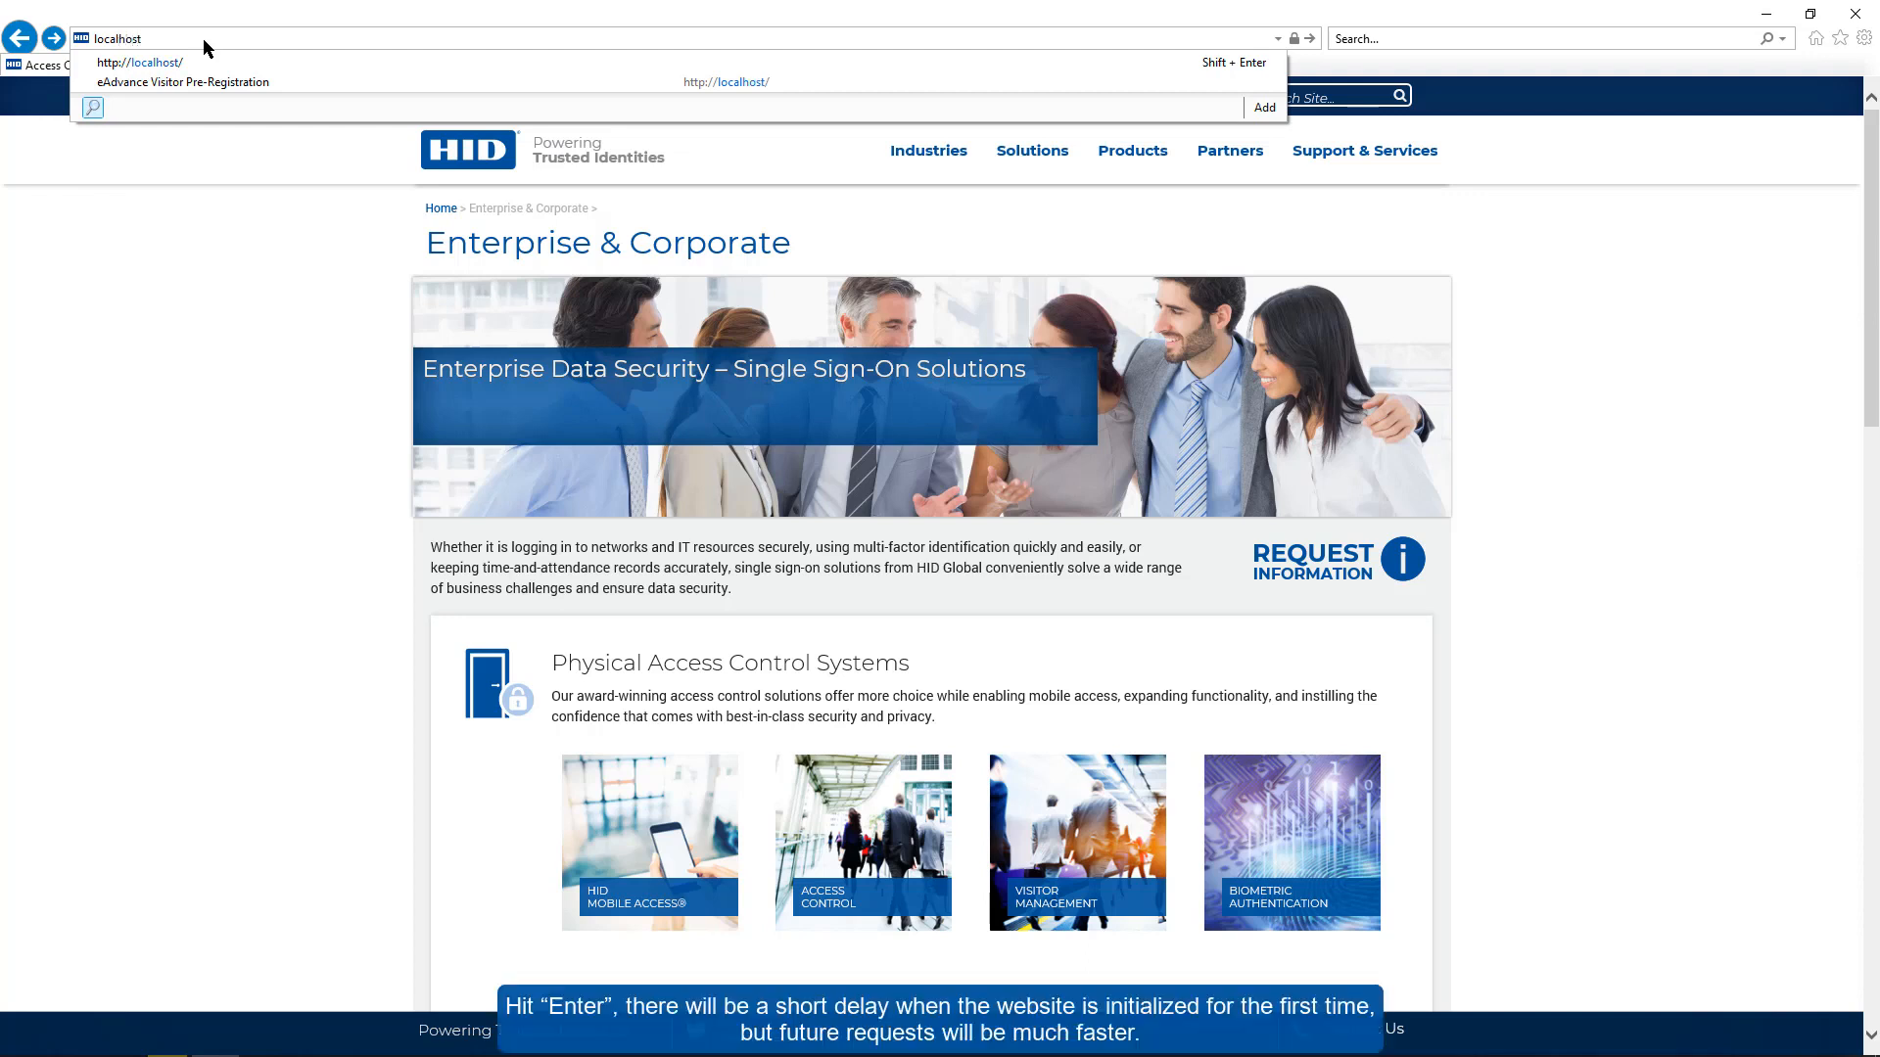
key(Return)
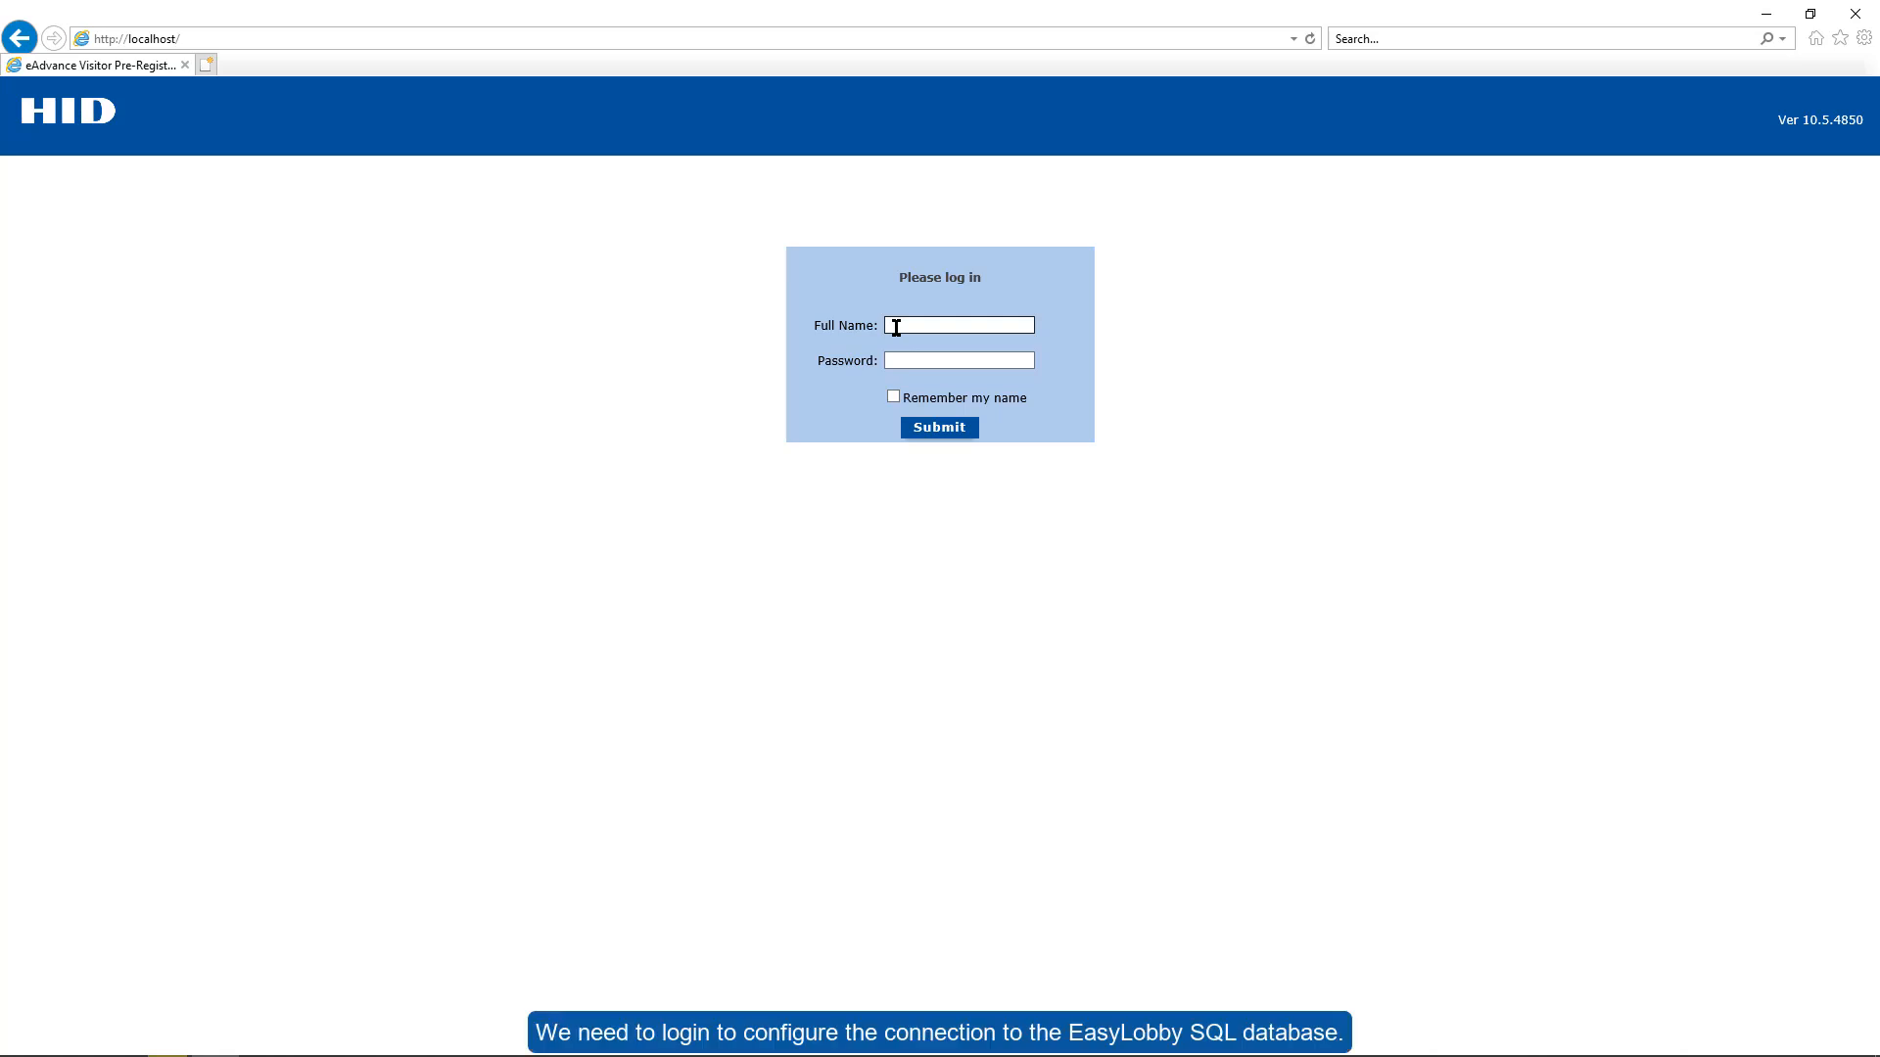
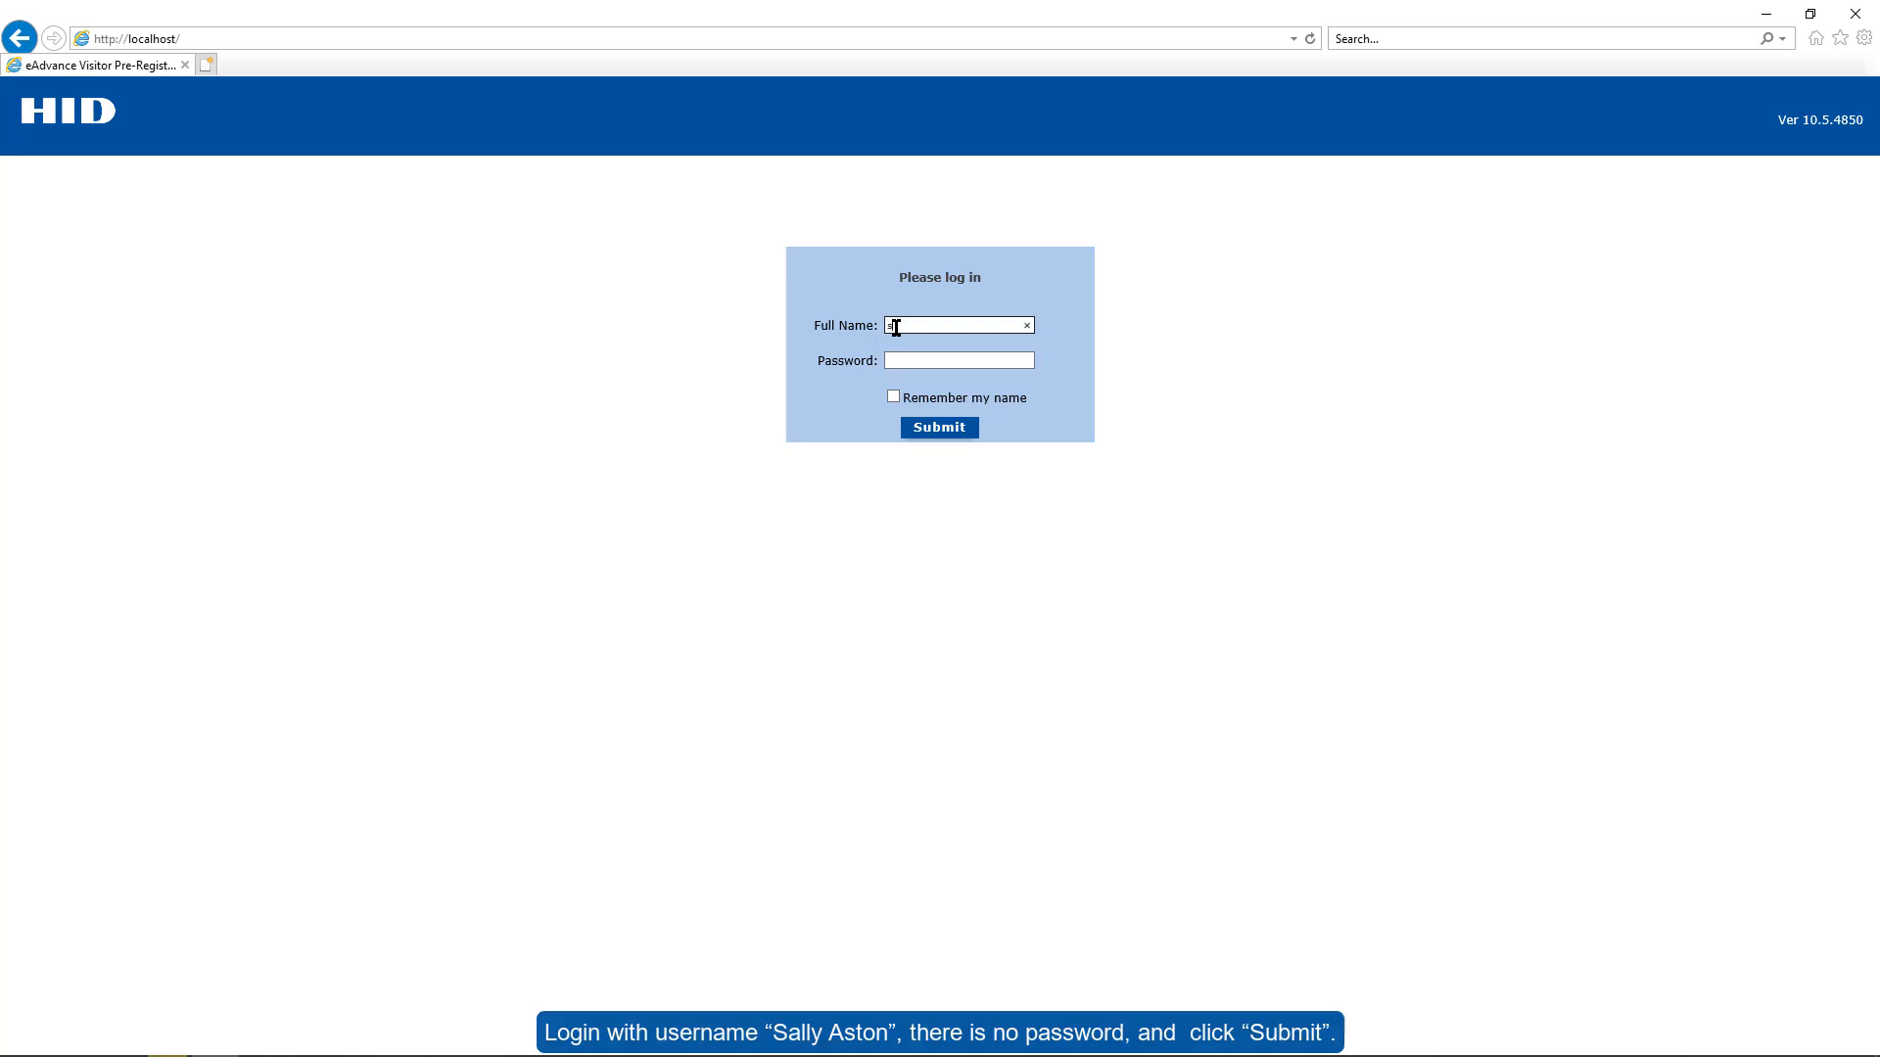
click(942, 429)
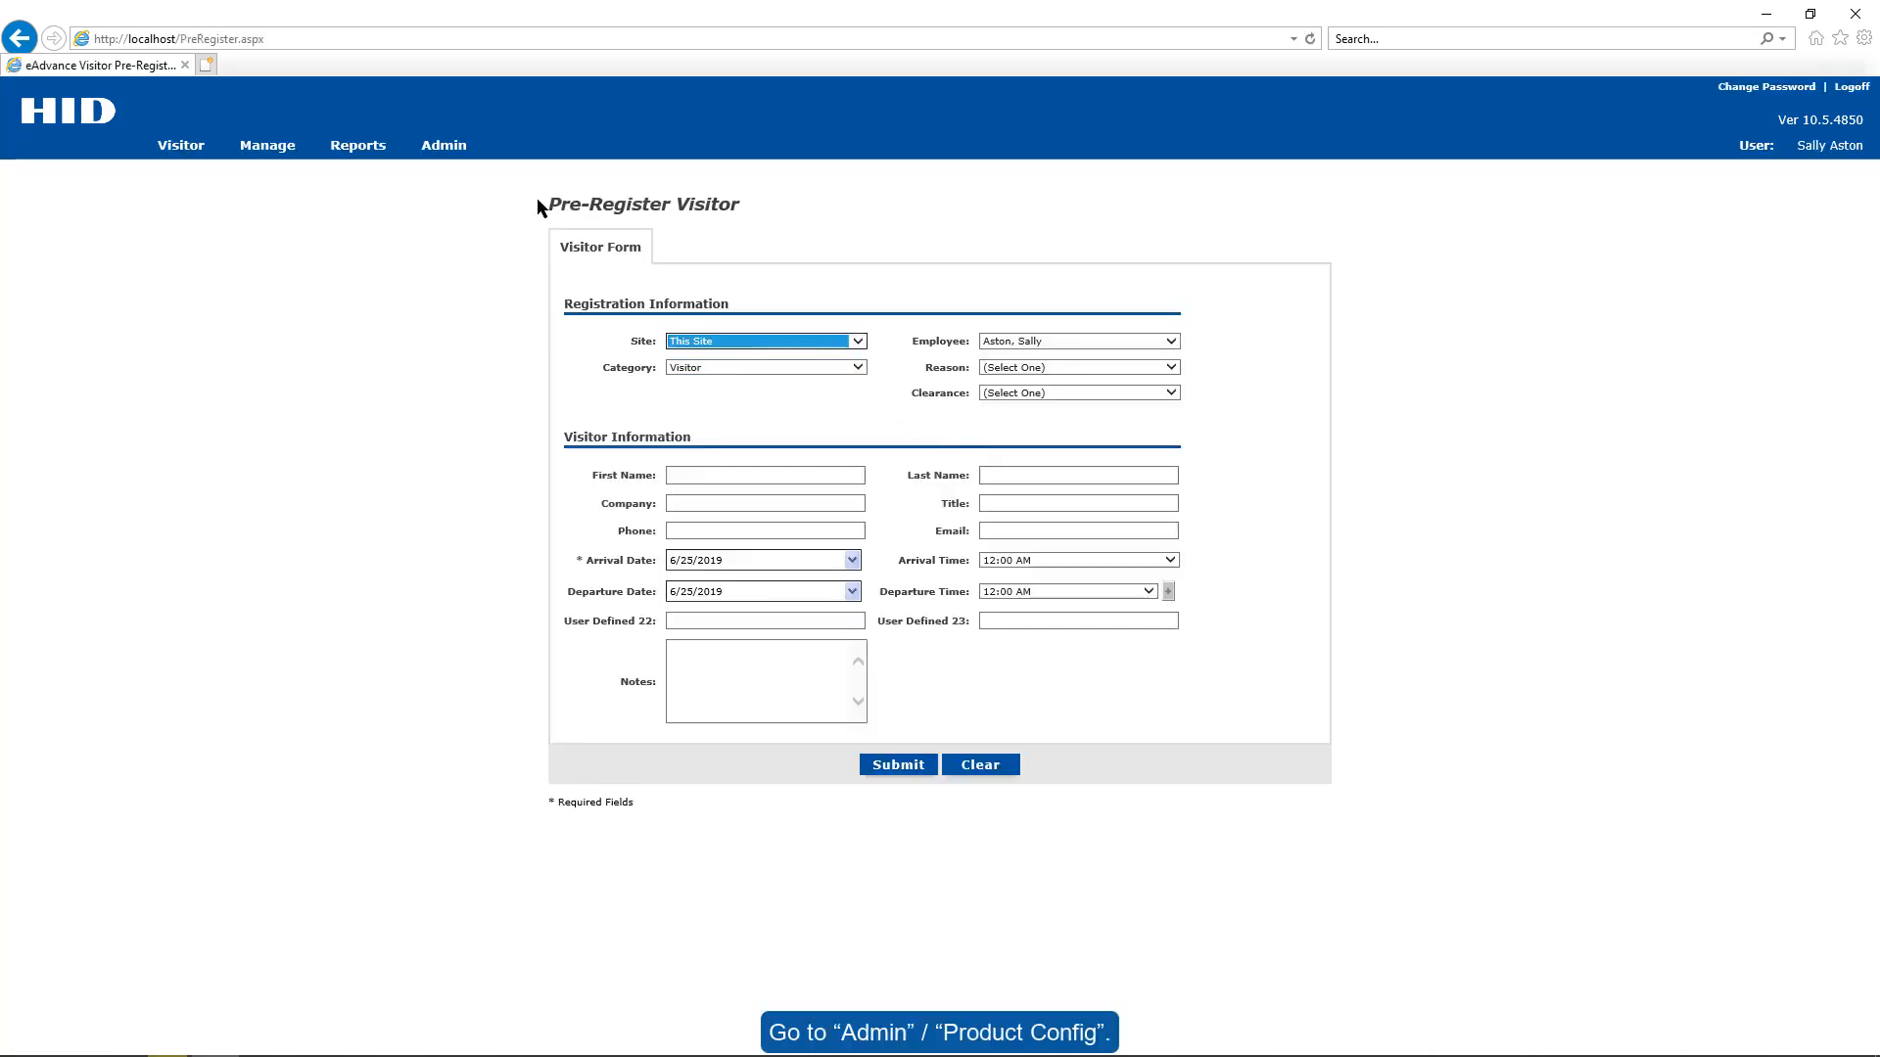
- In Admin > Product Config Data, set Database Type to Microsoft SQL Server for EasyLobby10, keeping the password
mouse_move(456, 144)
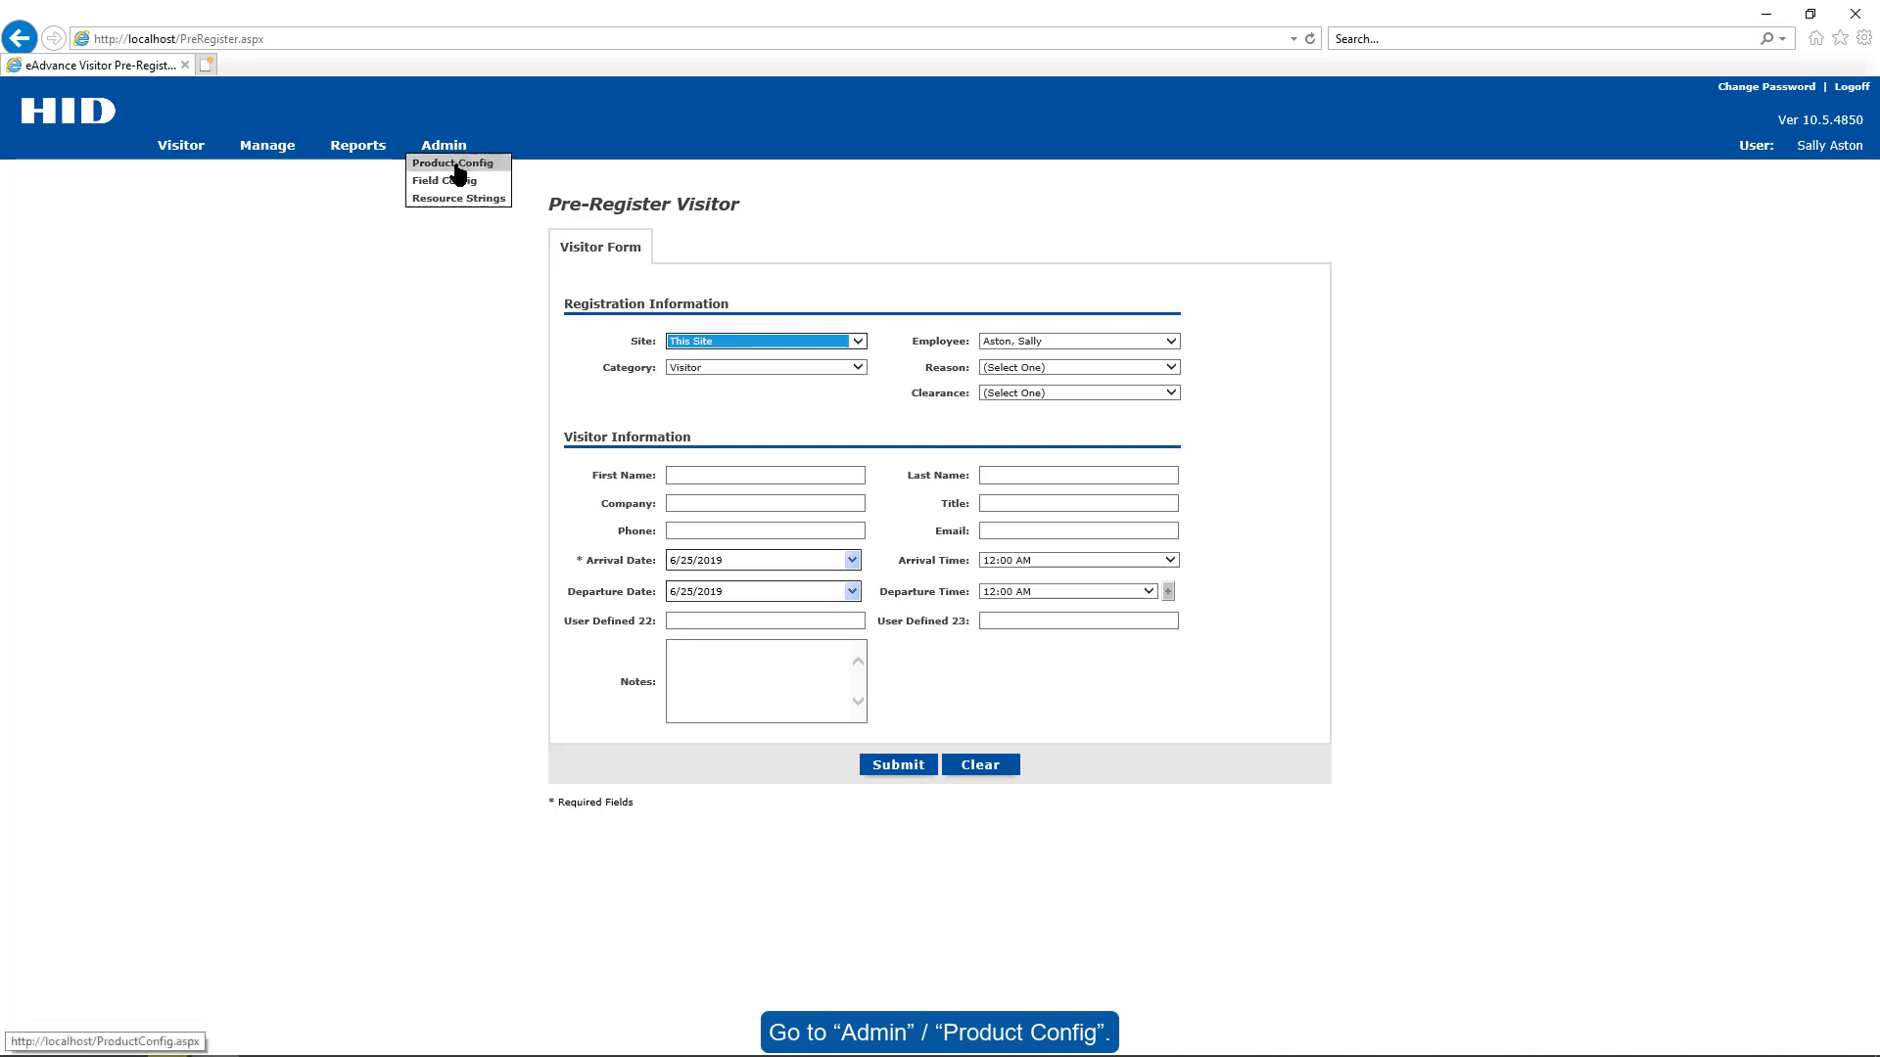
click(453, 164)
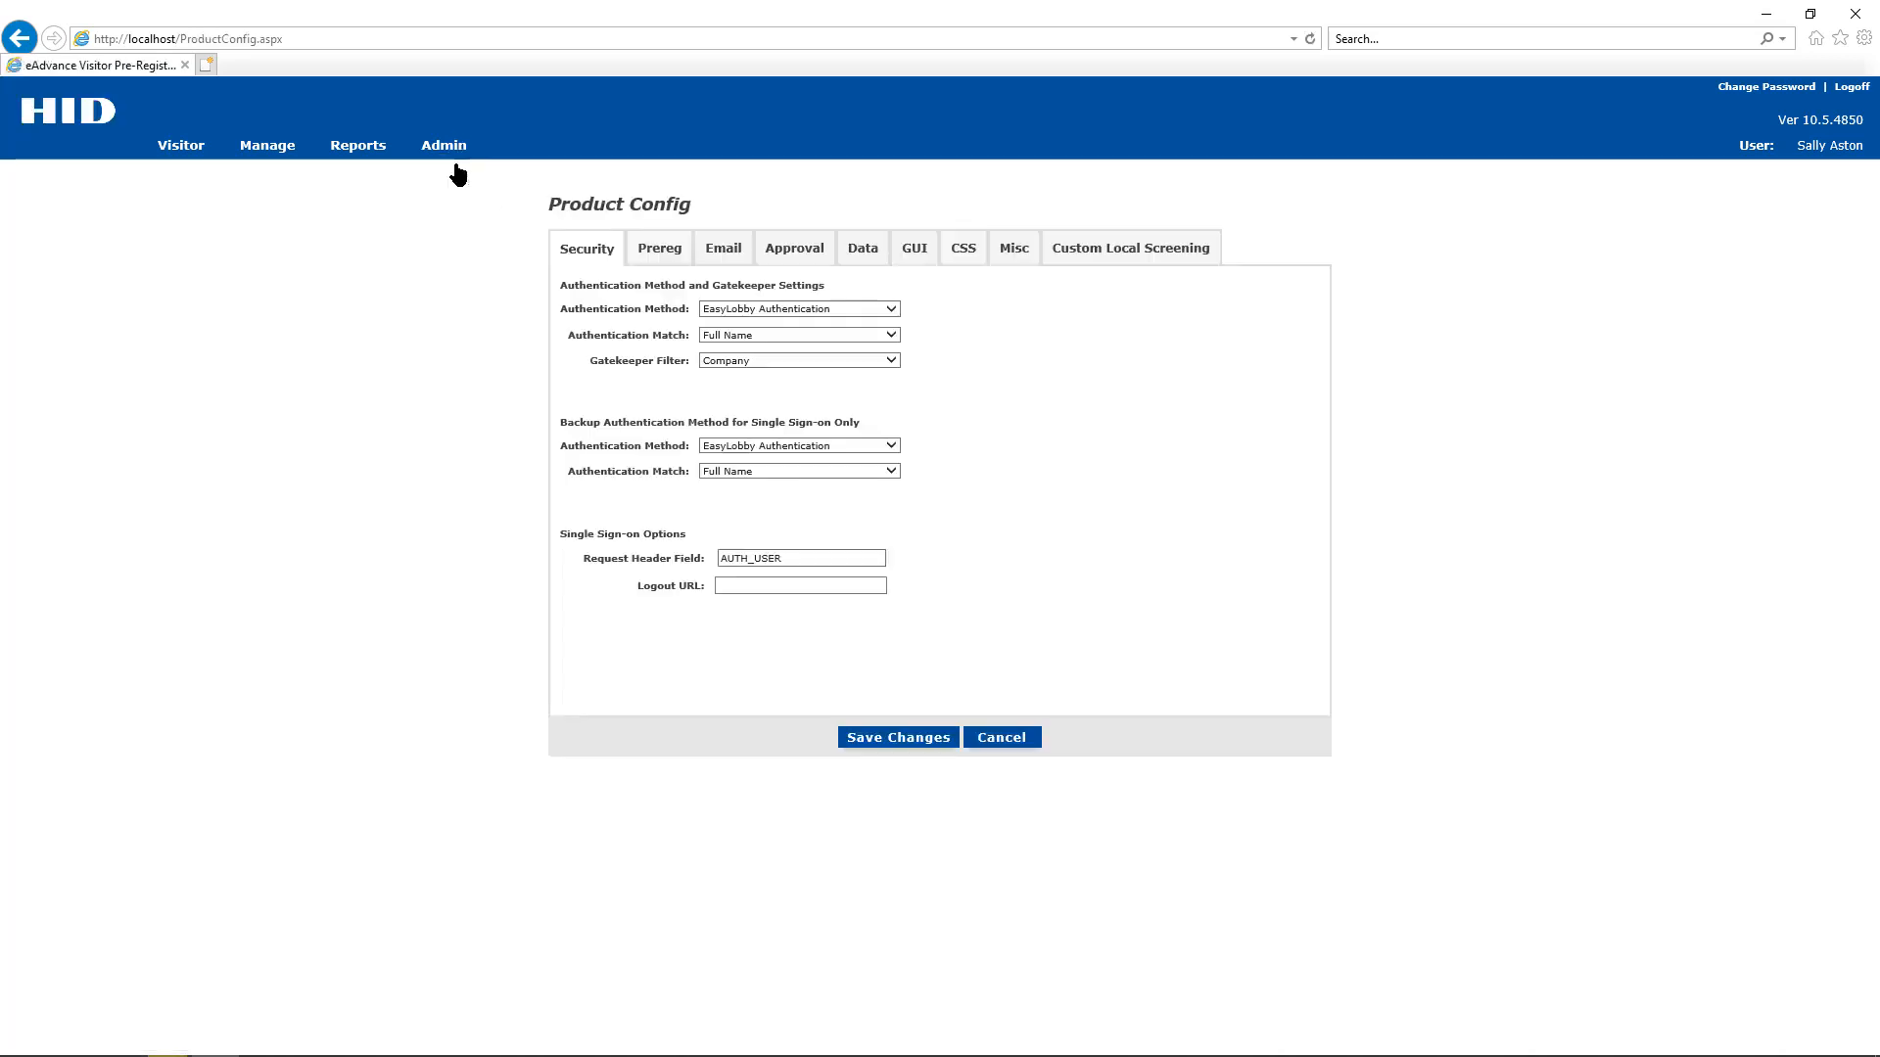
click(862, 253)
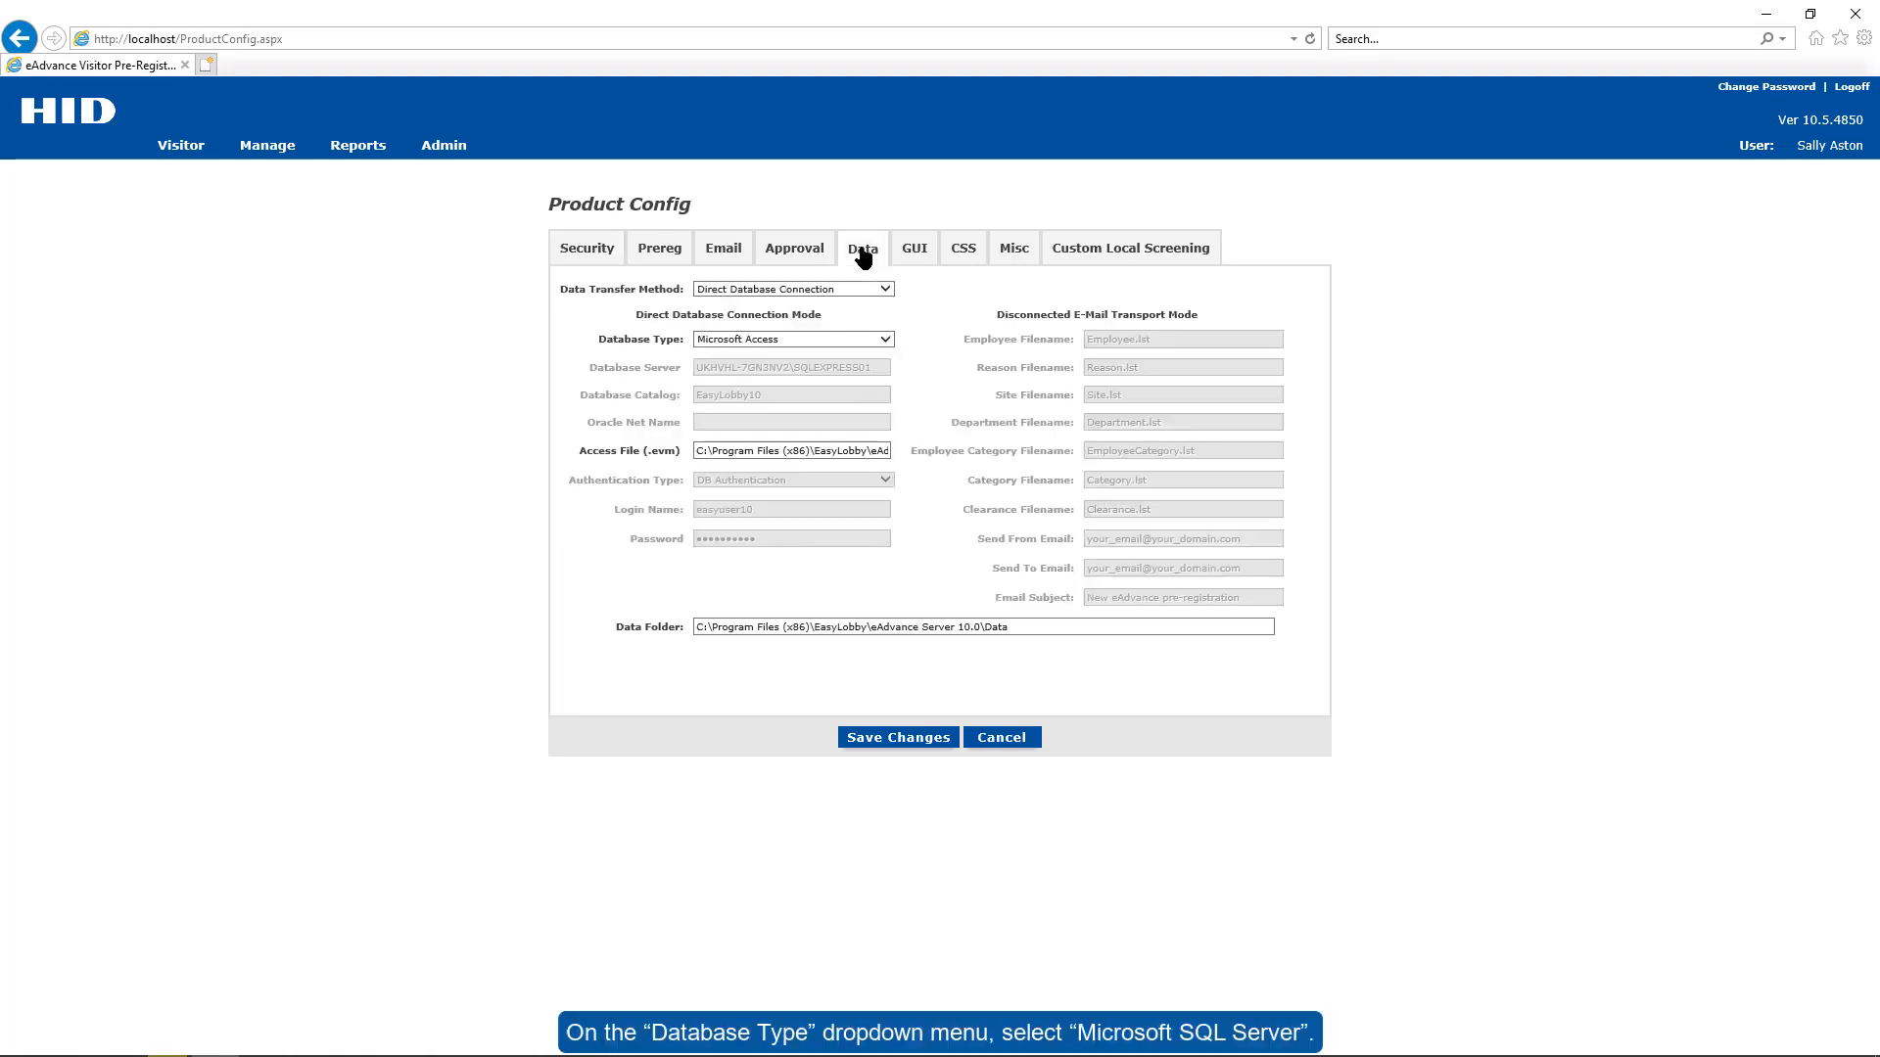
click(882, 339)
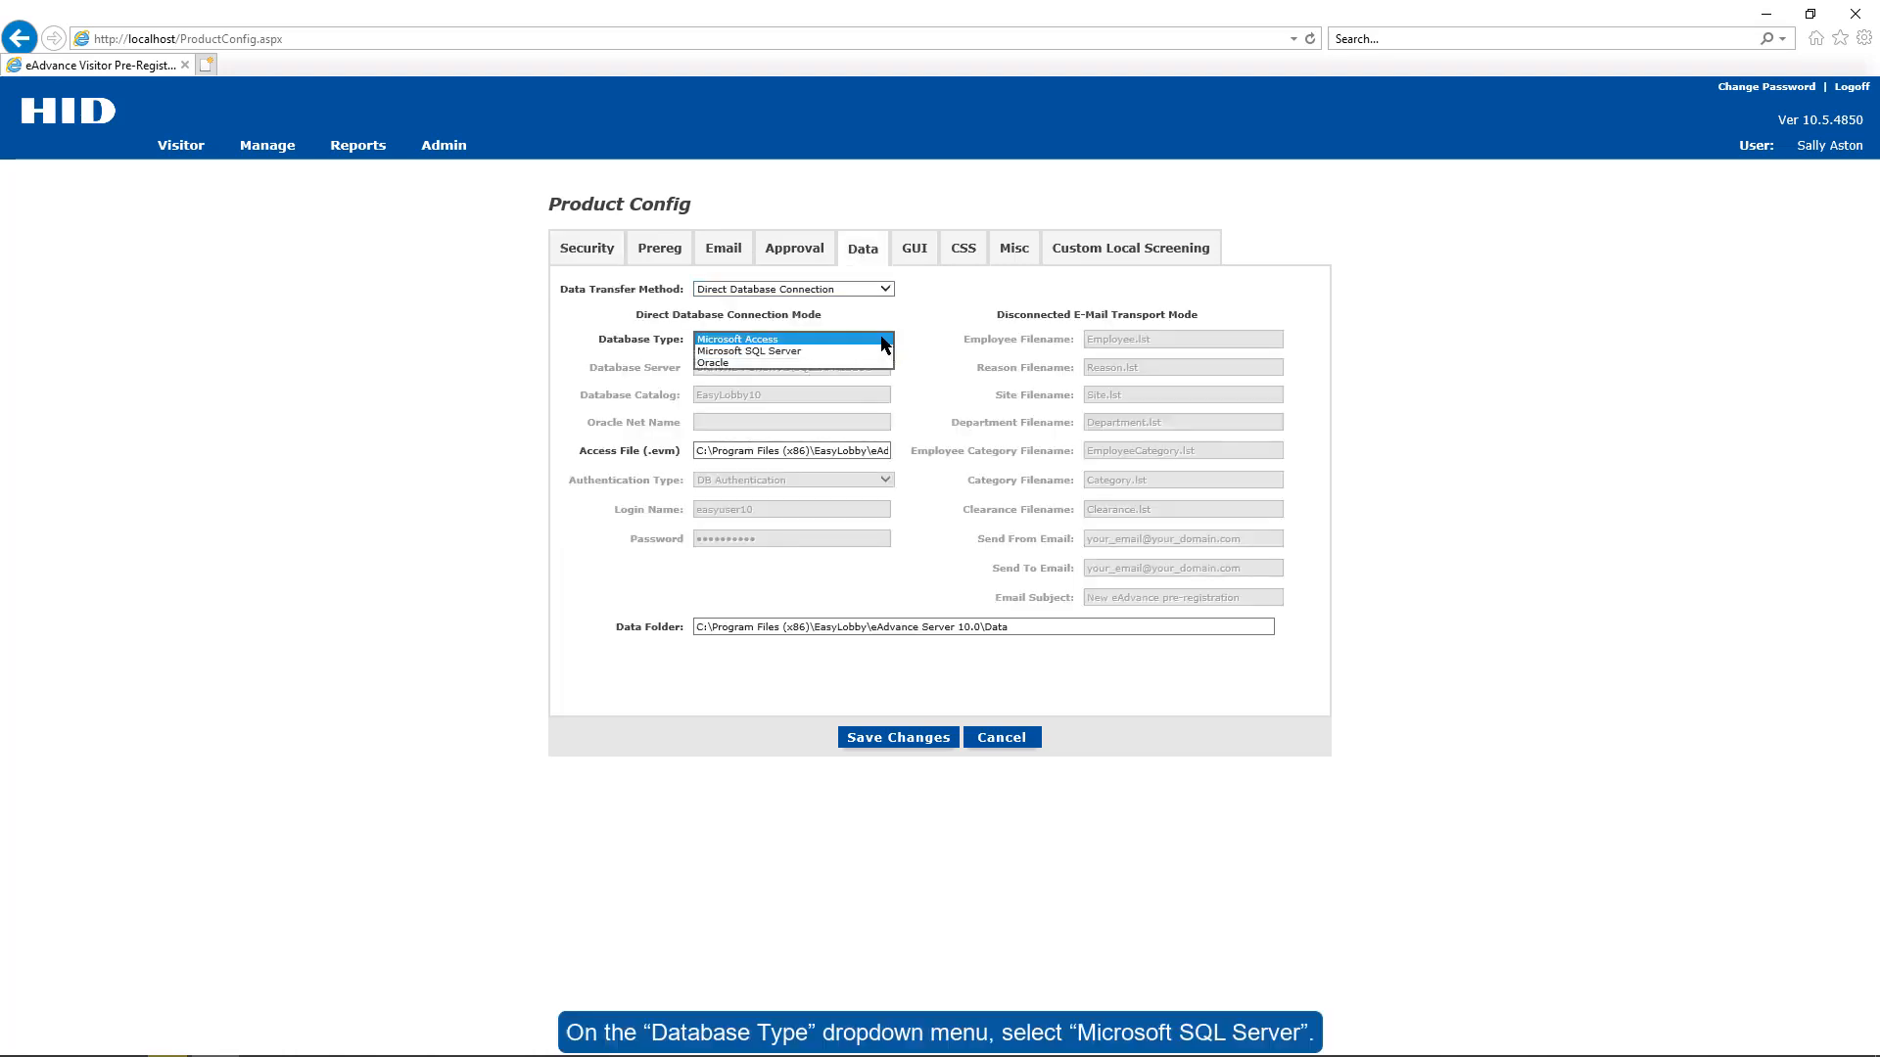
click(830, 352)
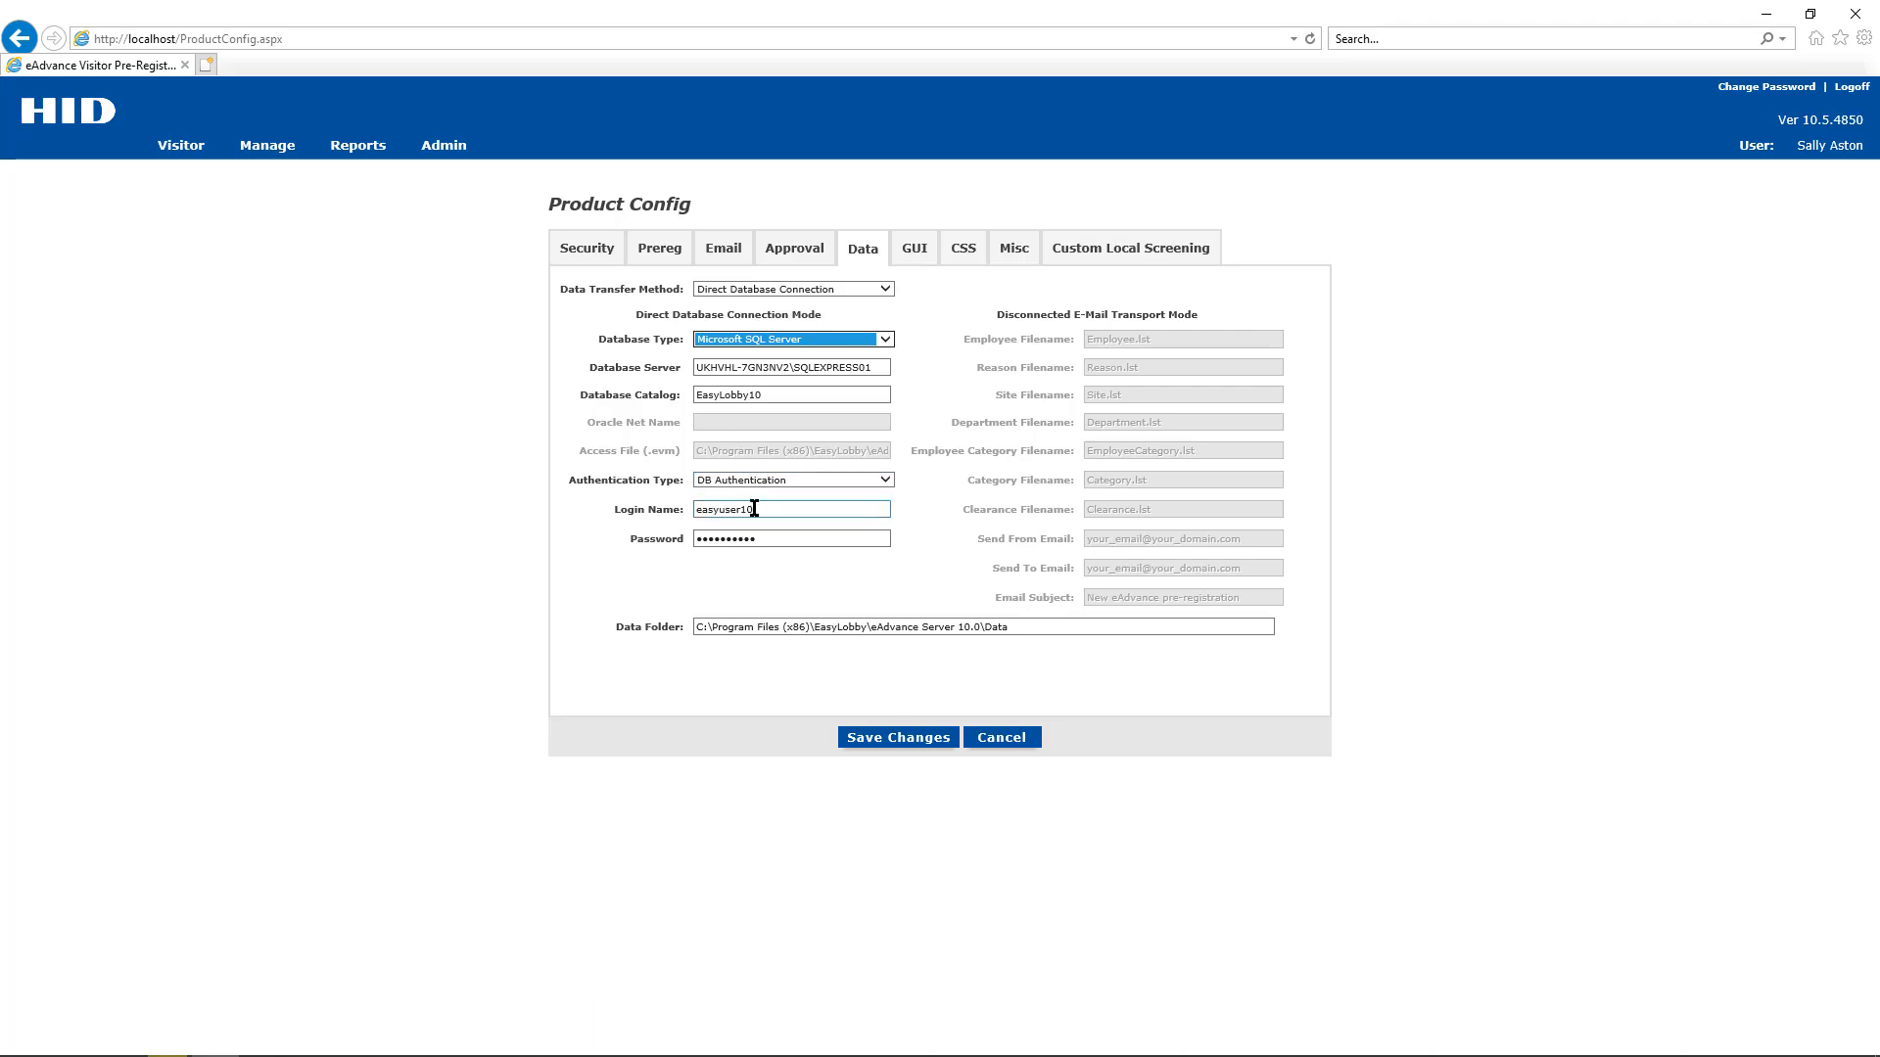
click(793, 535)
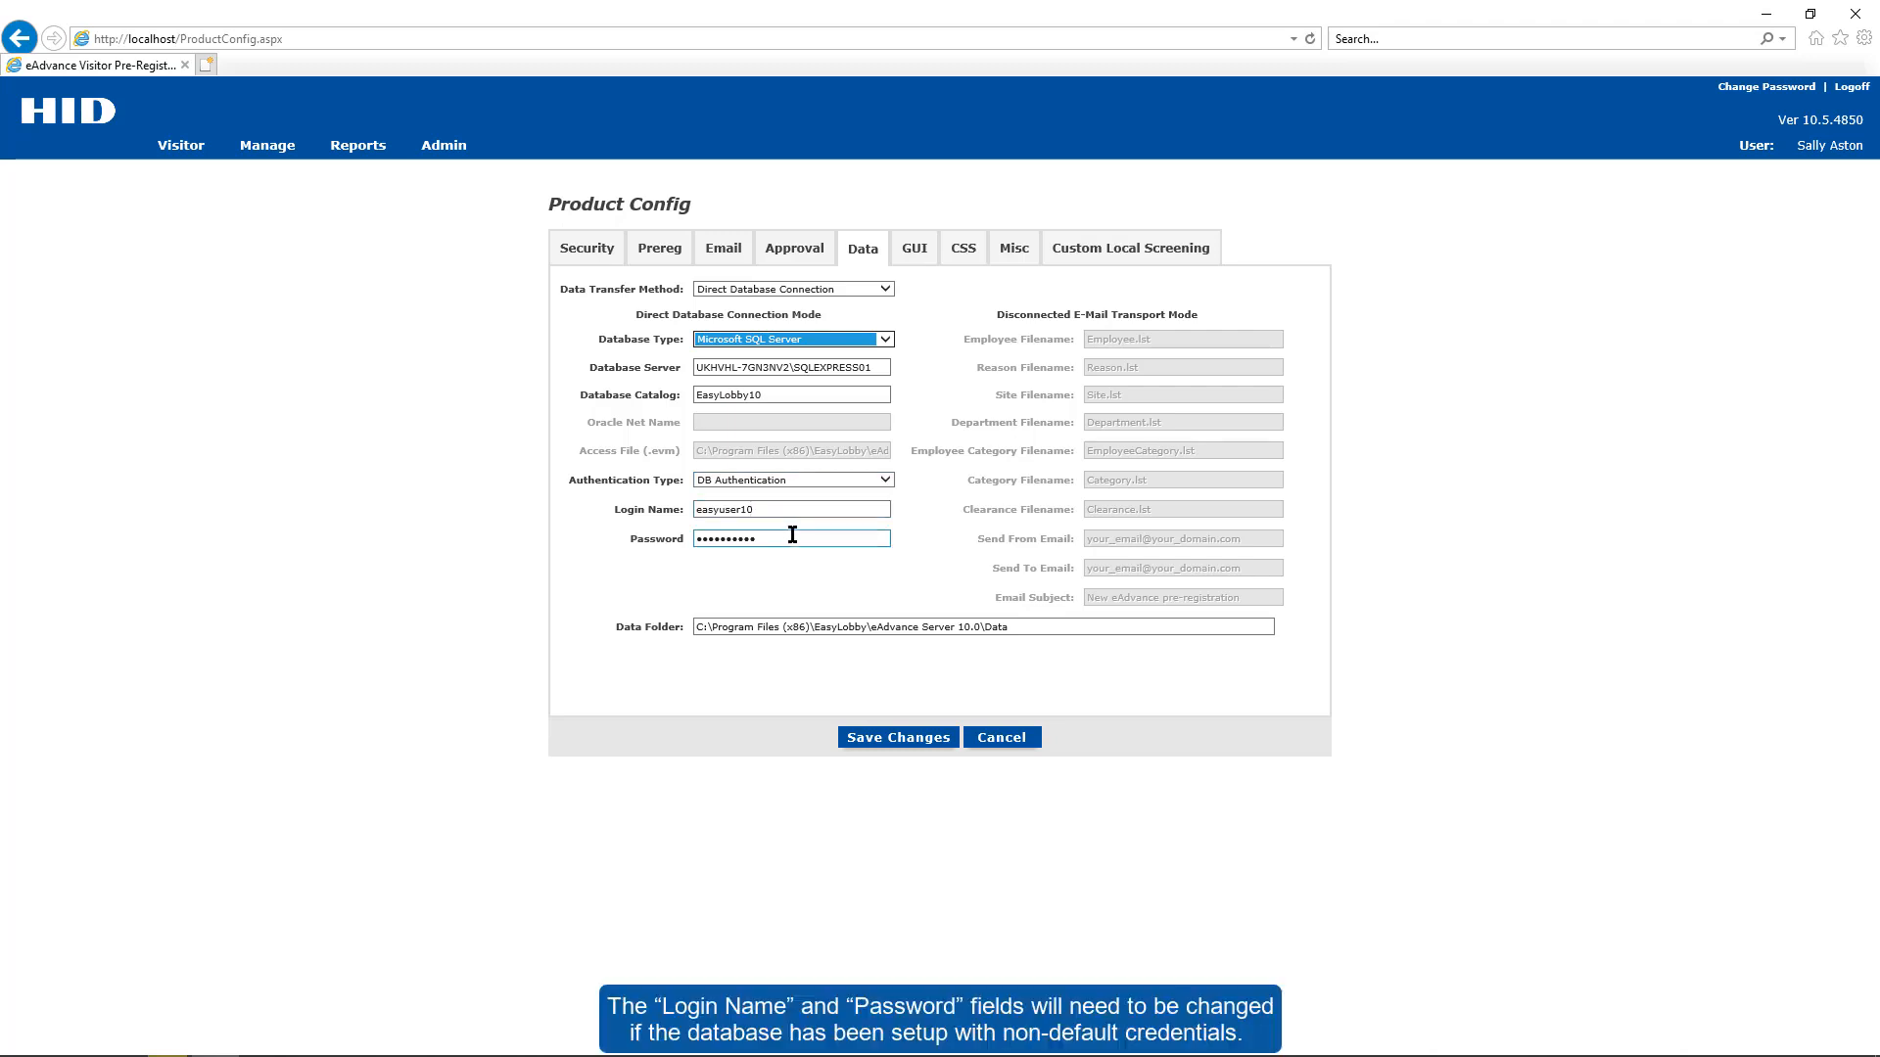
click(878, 628)
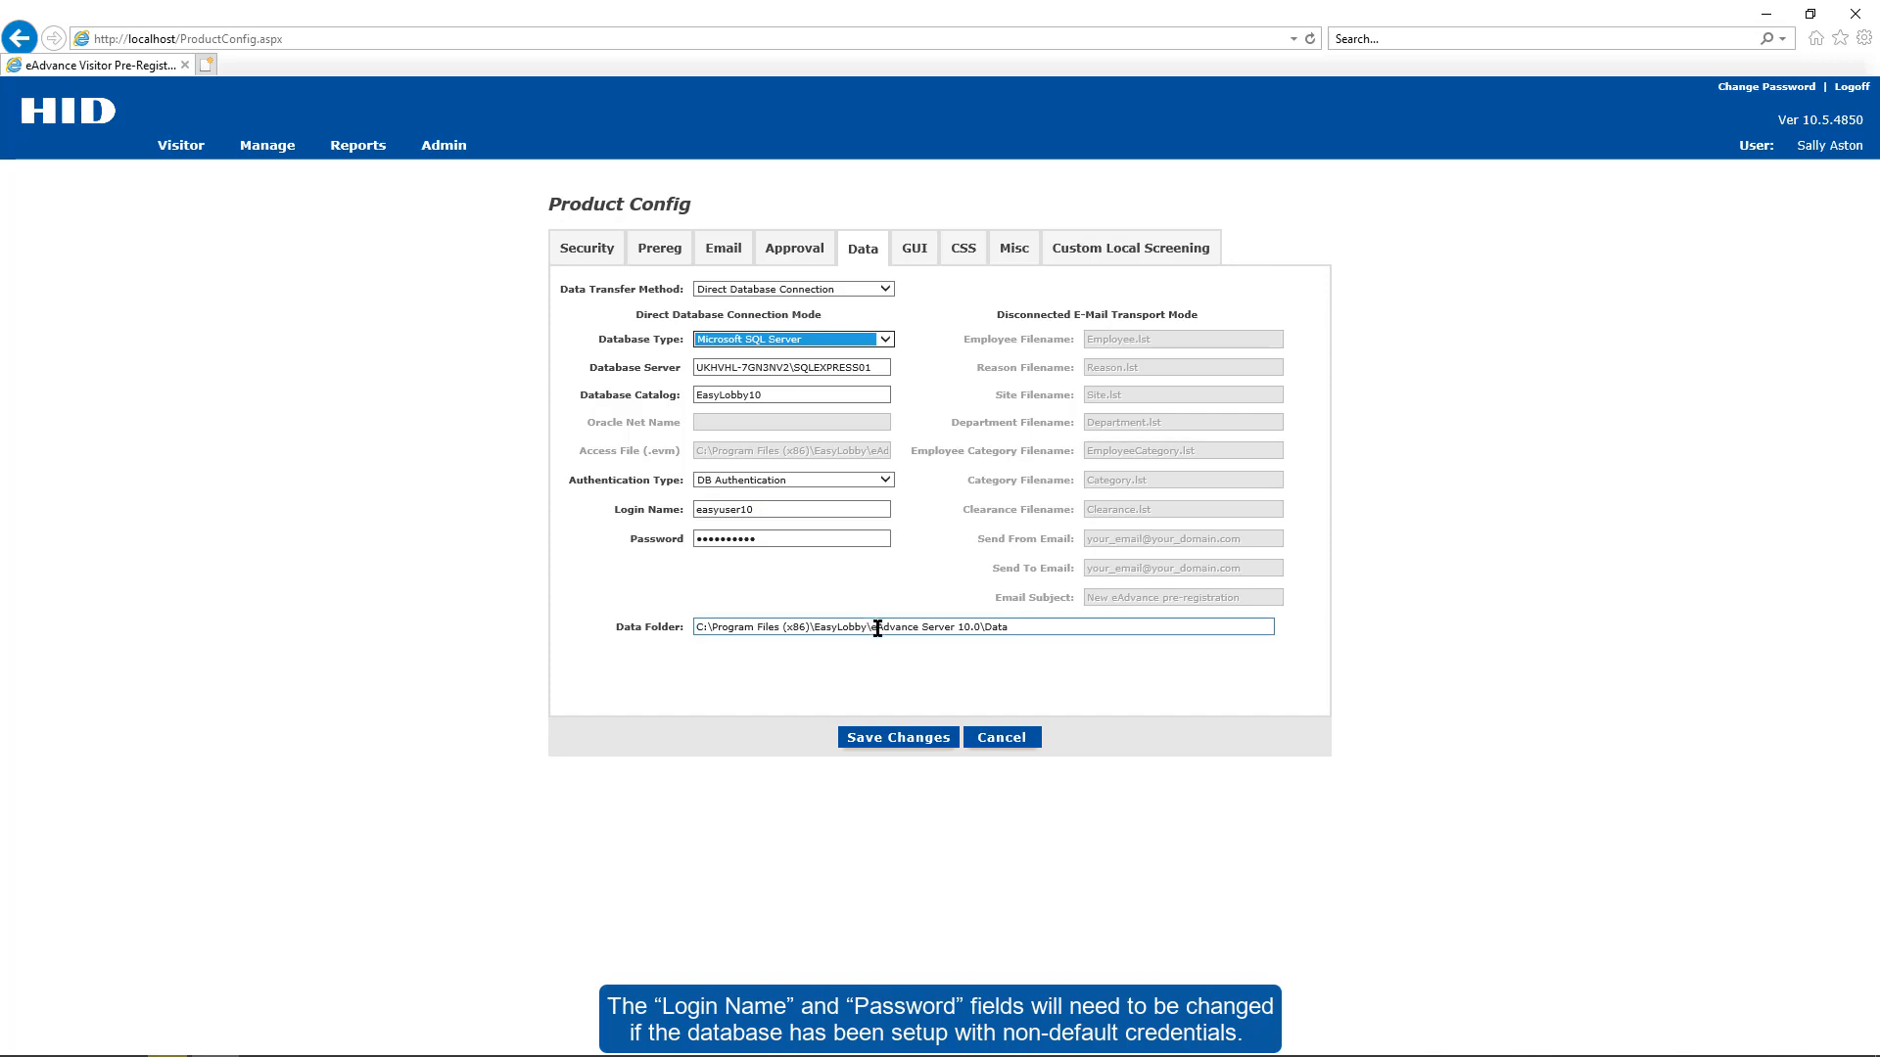
- Save the SQL Server settings, accept the logout, and launch EasyLobby SVM
click(926, 738)
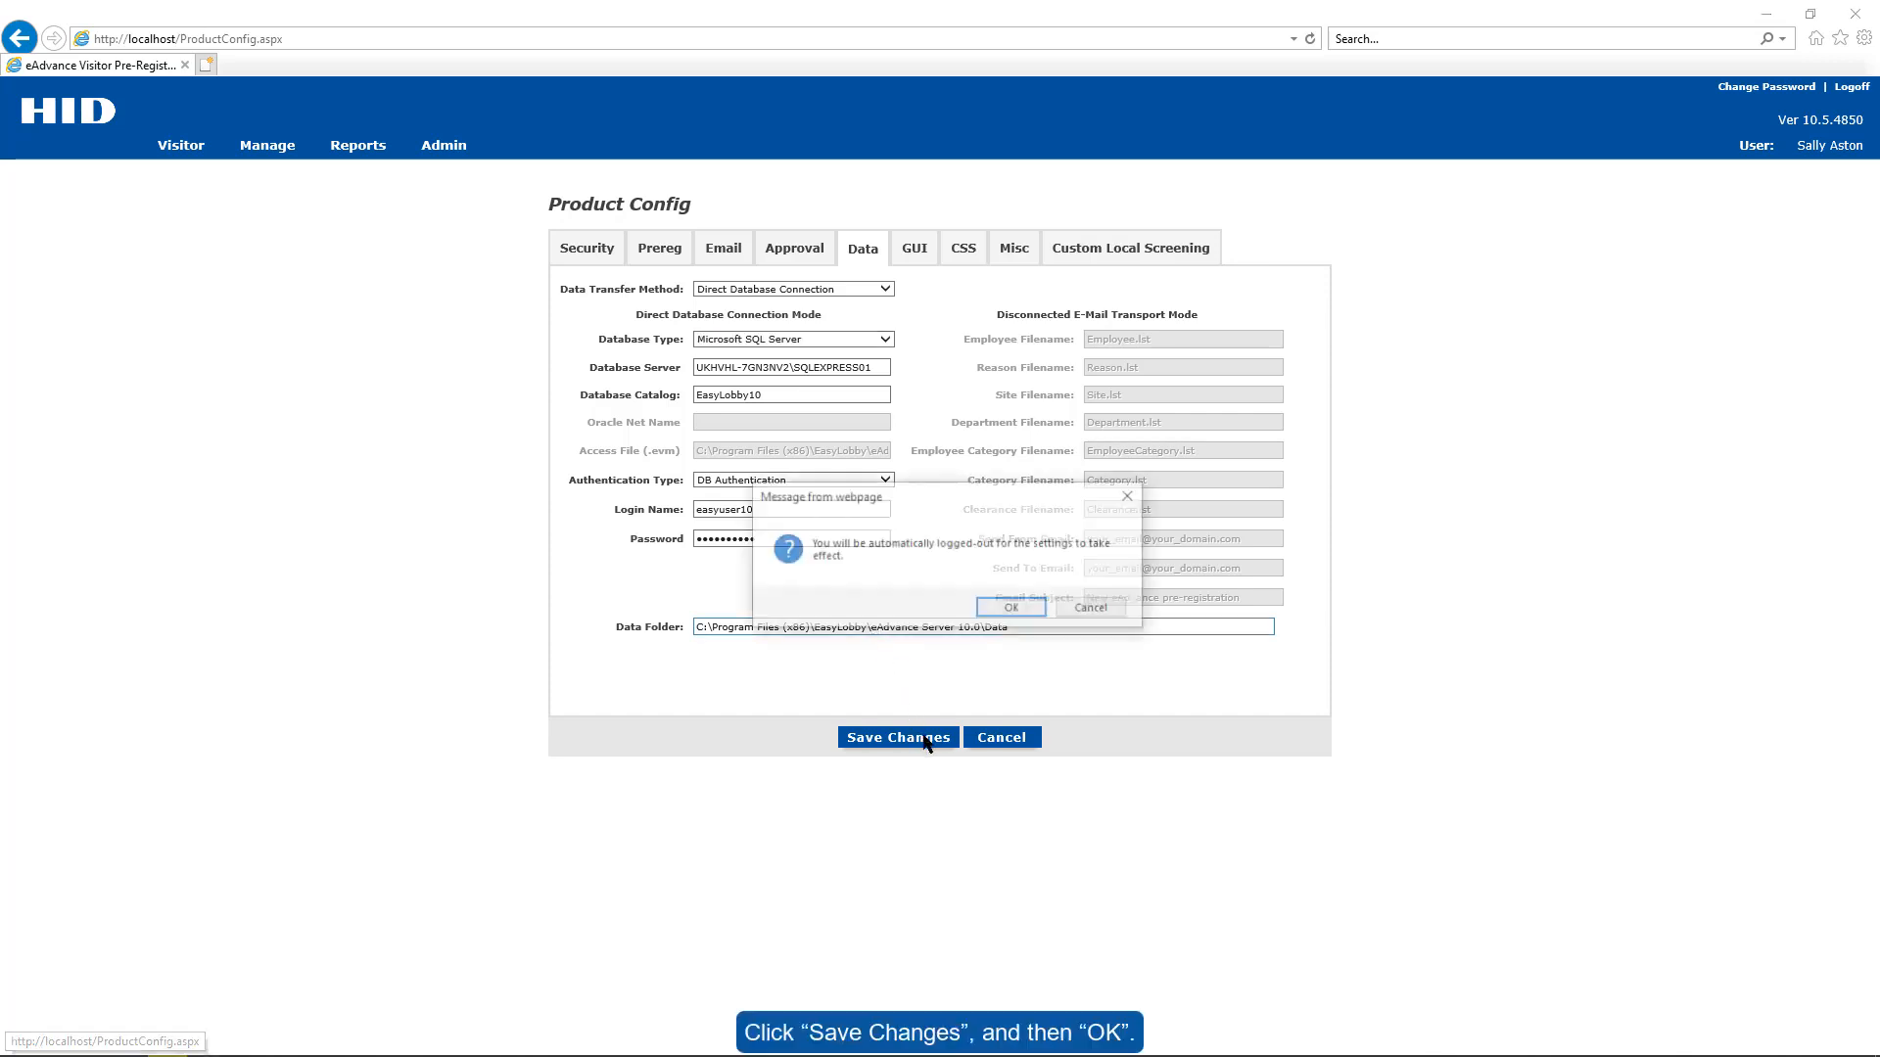
click(992, 609)
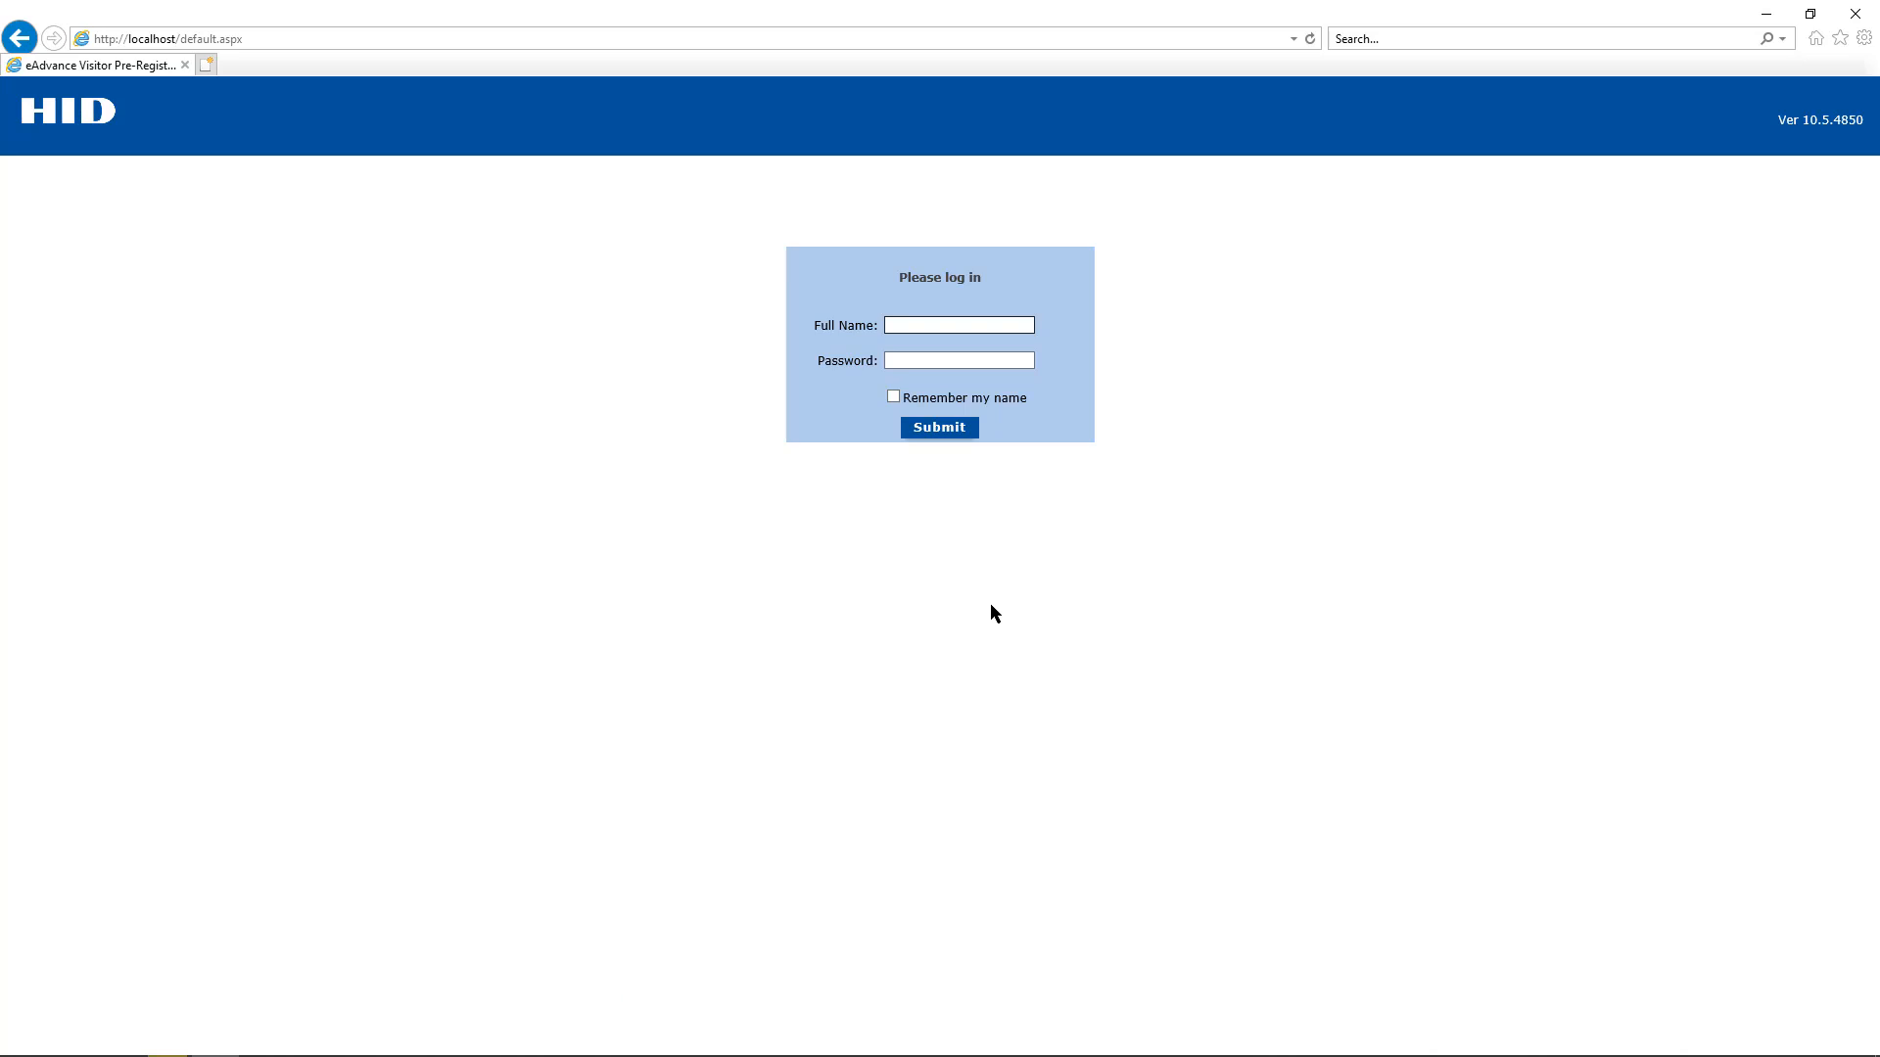
click(1174, 1038)
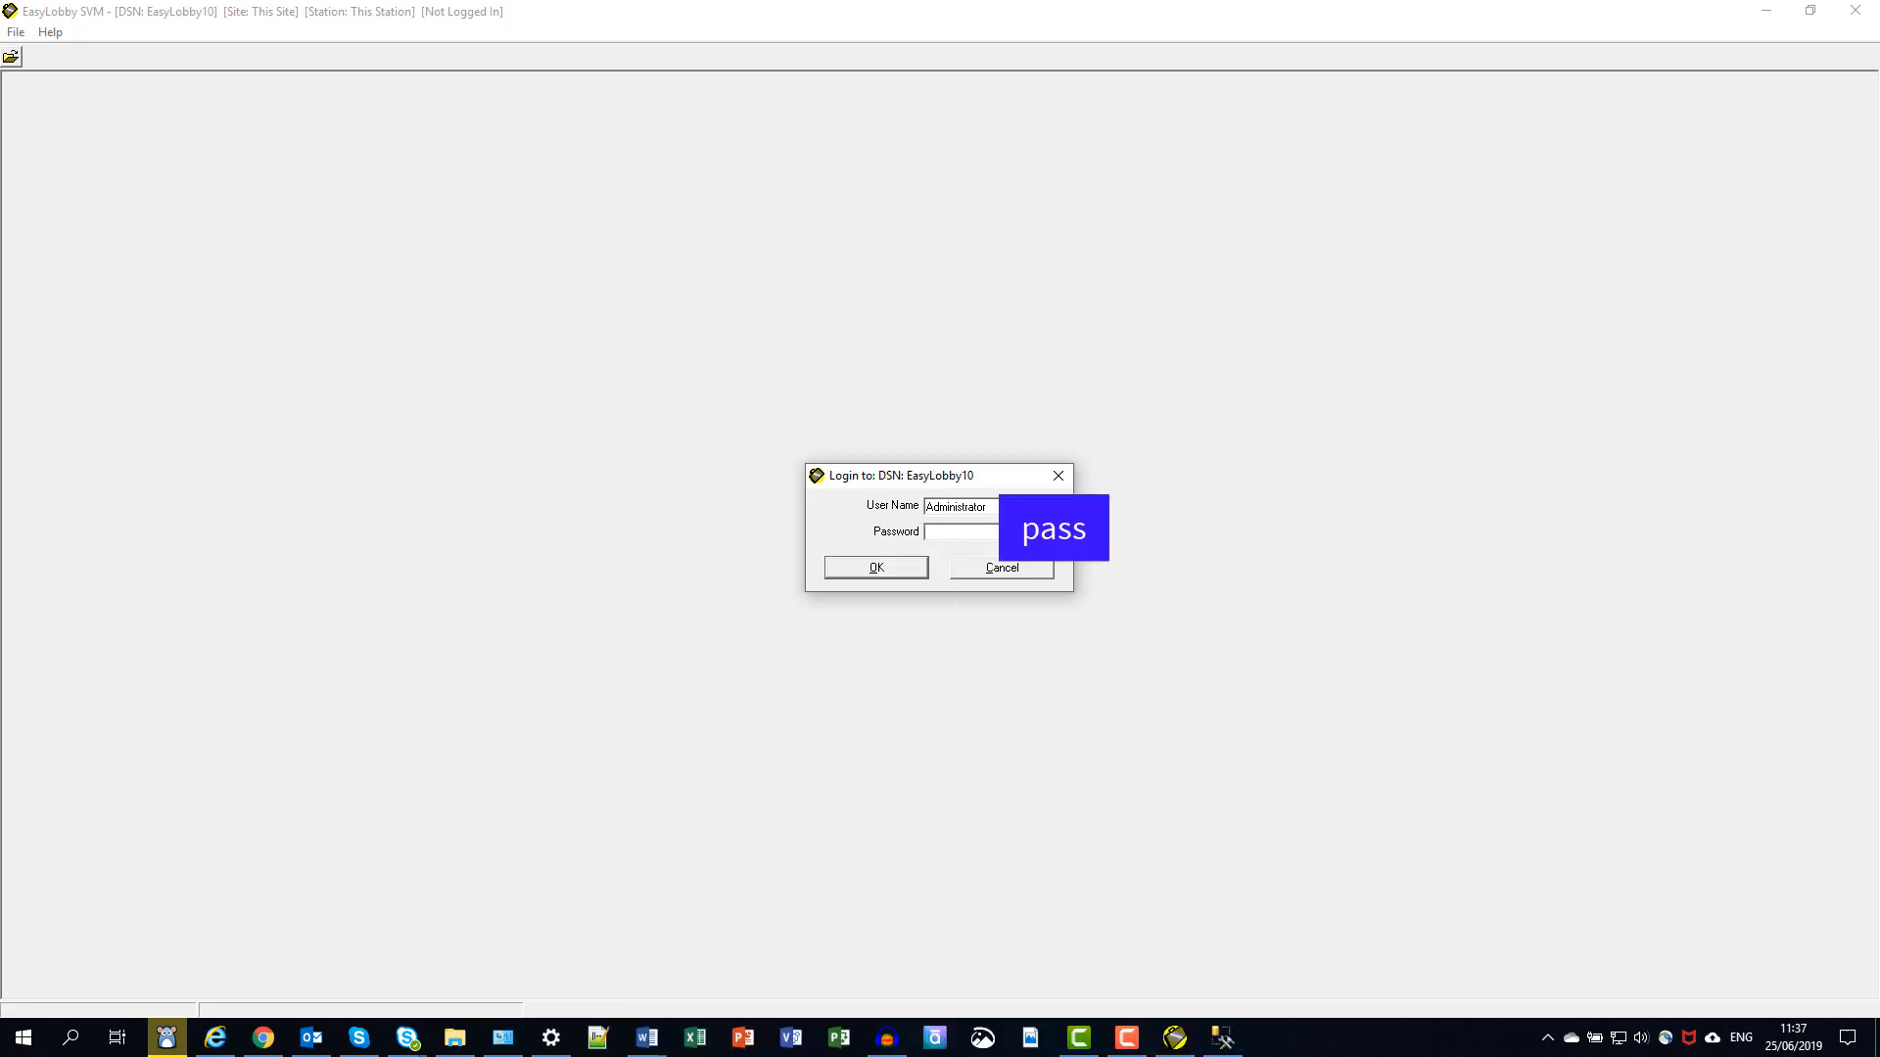
- Enter the Administrator password and confirm the EasyLobby SVM login
text(s)
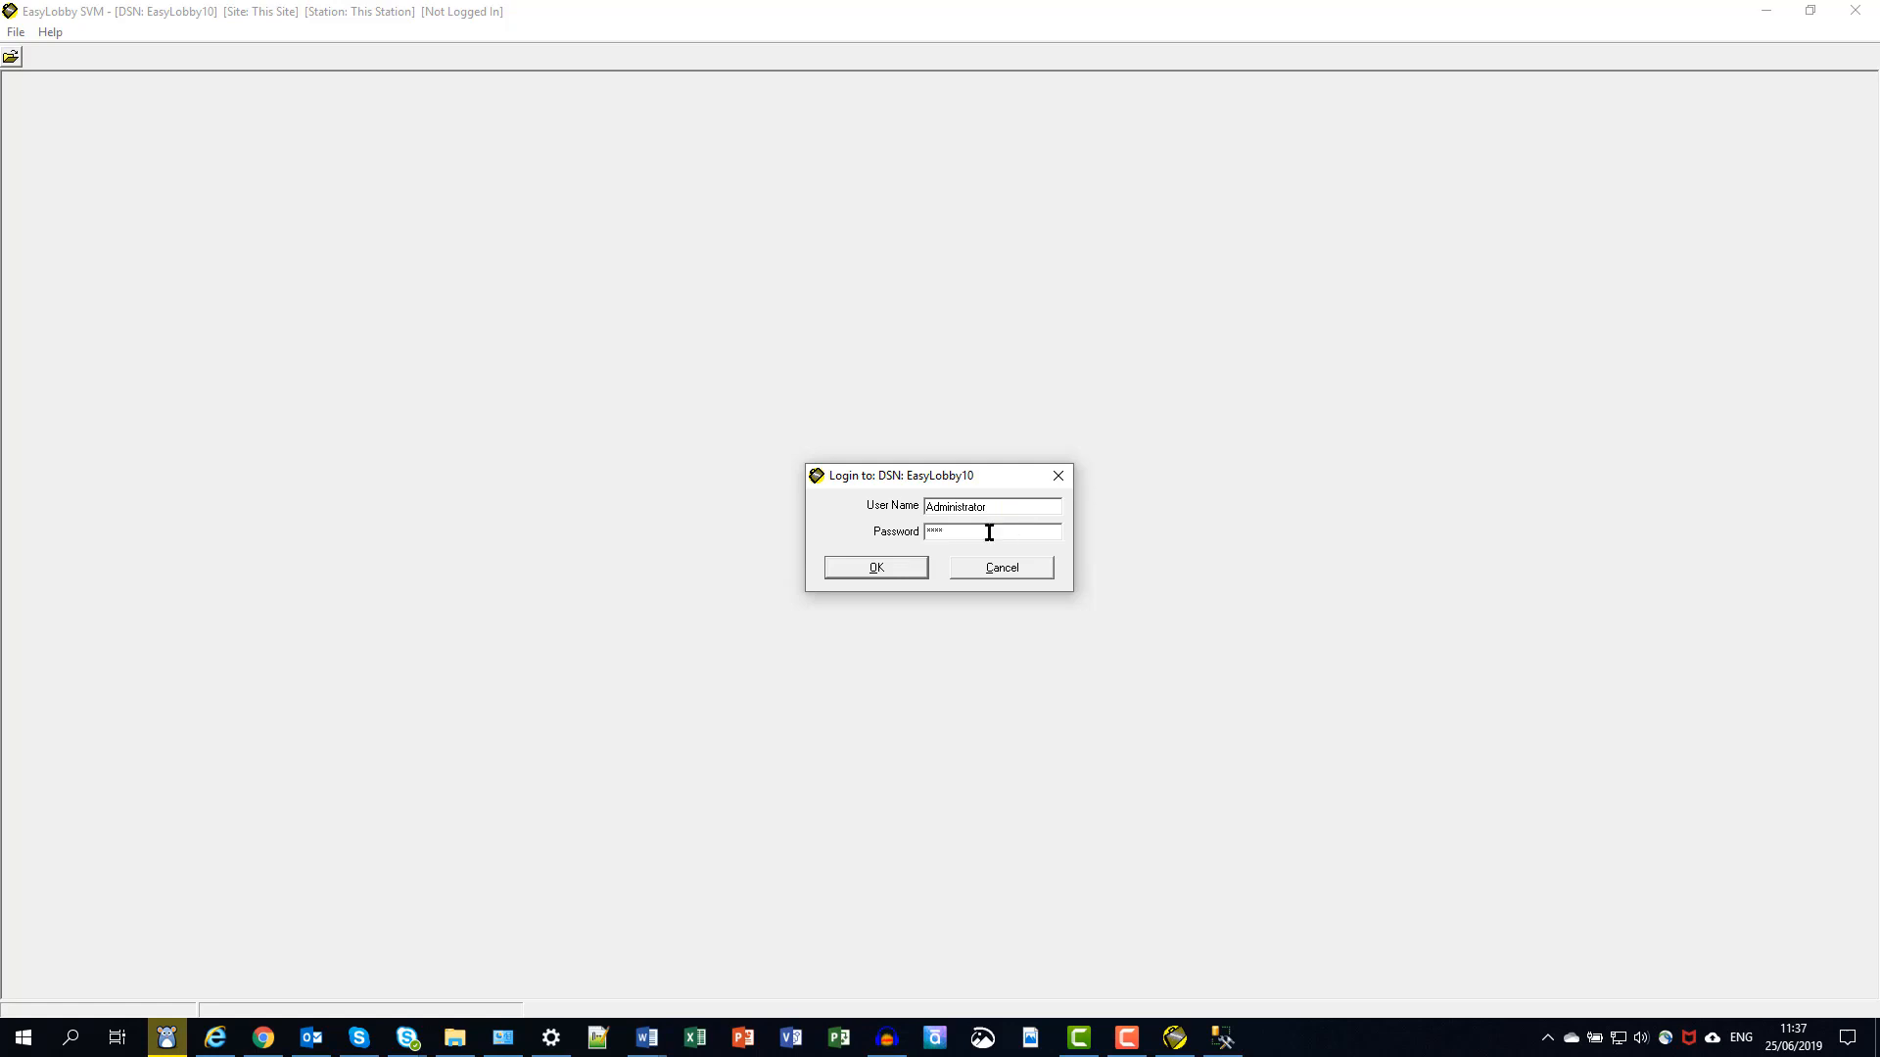
click(878, 567)
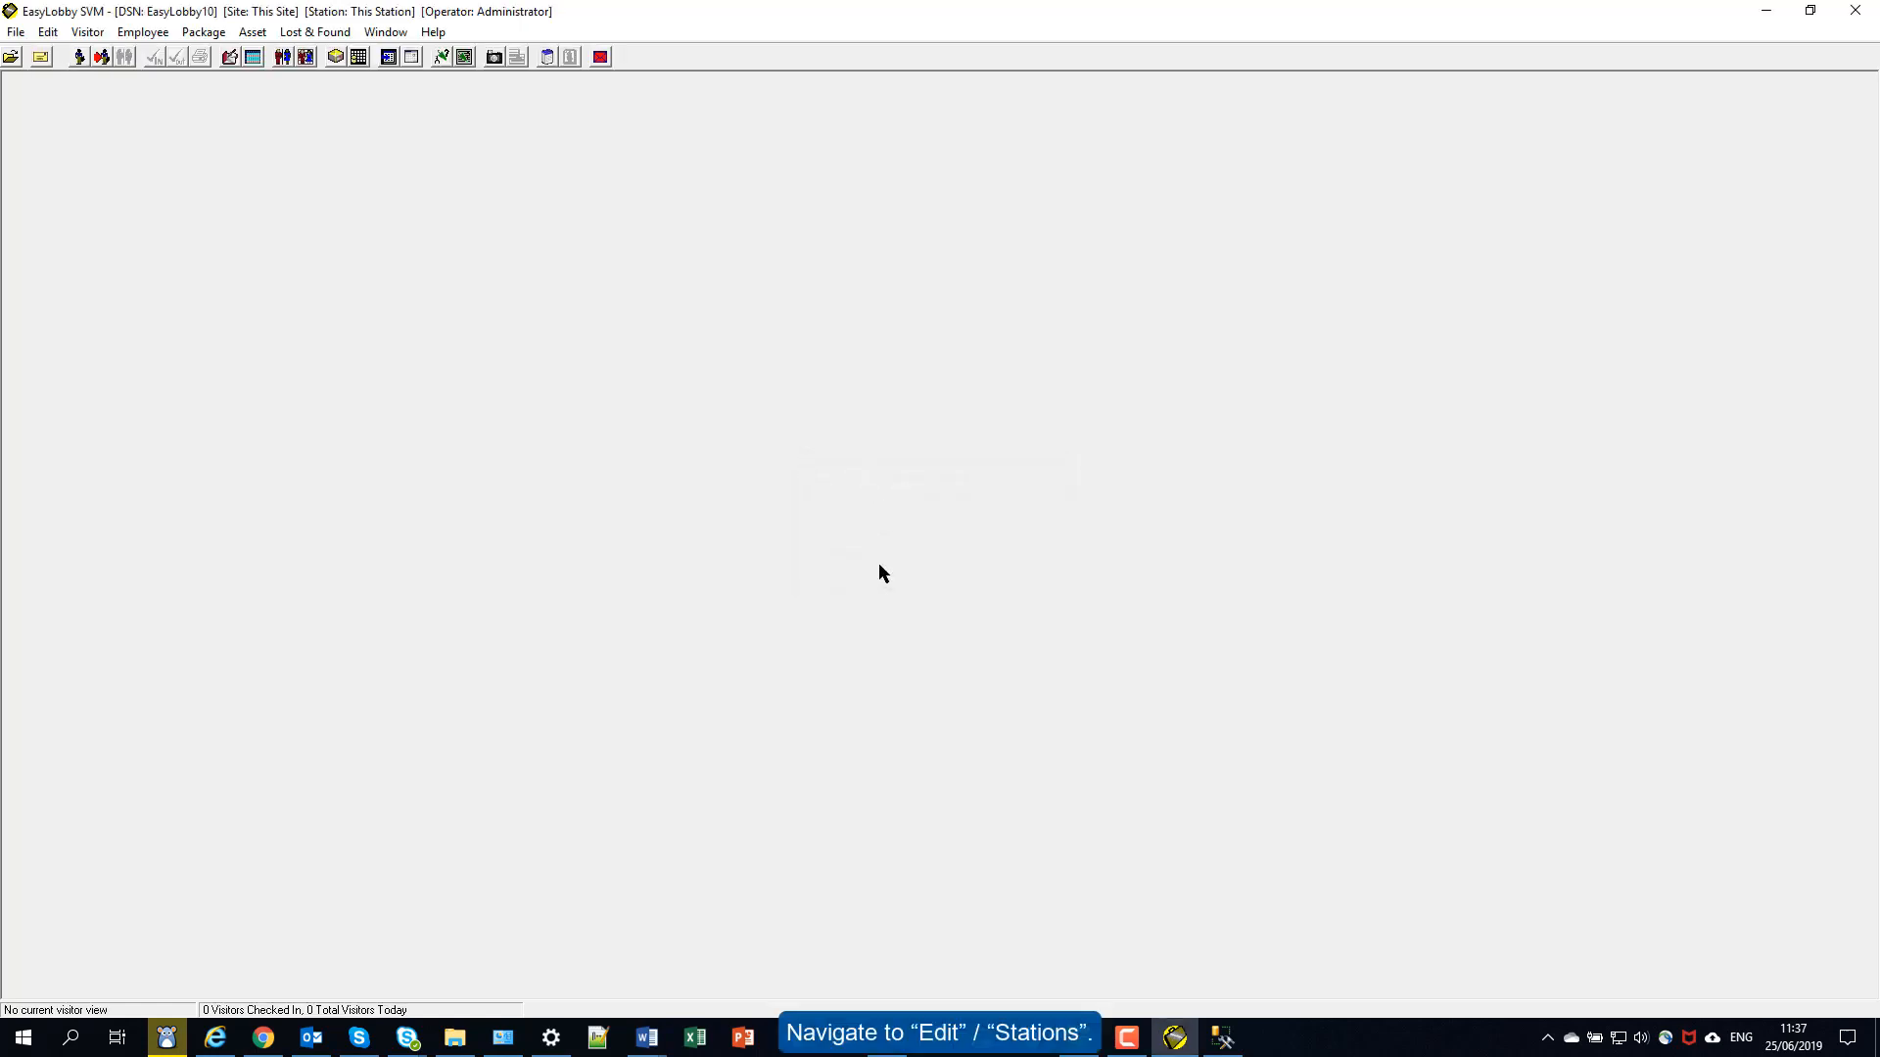
click(48, 33)
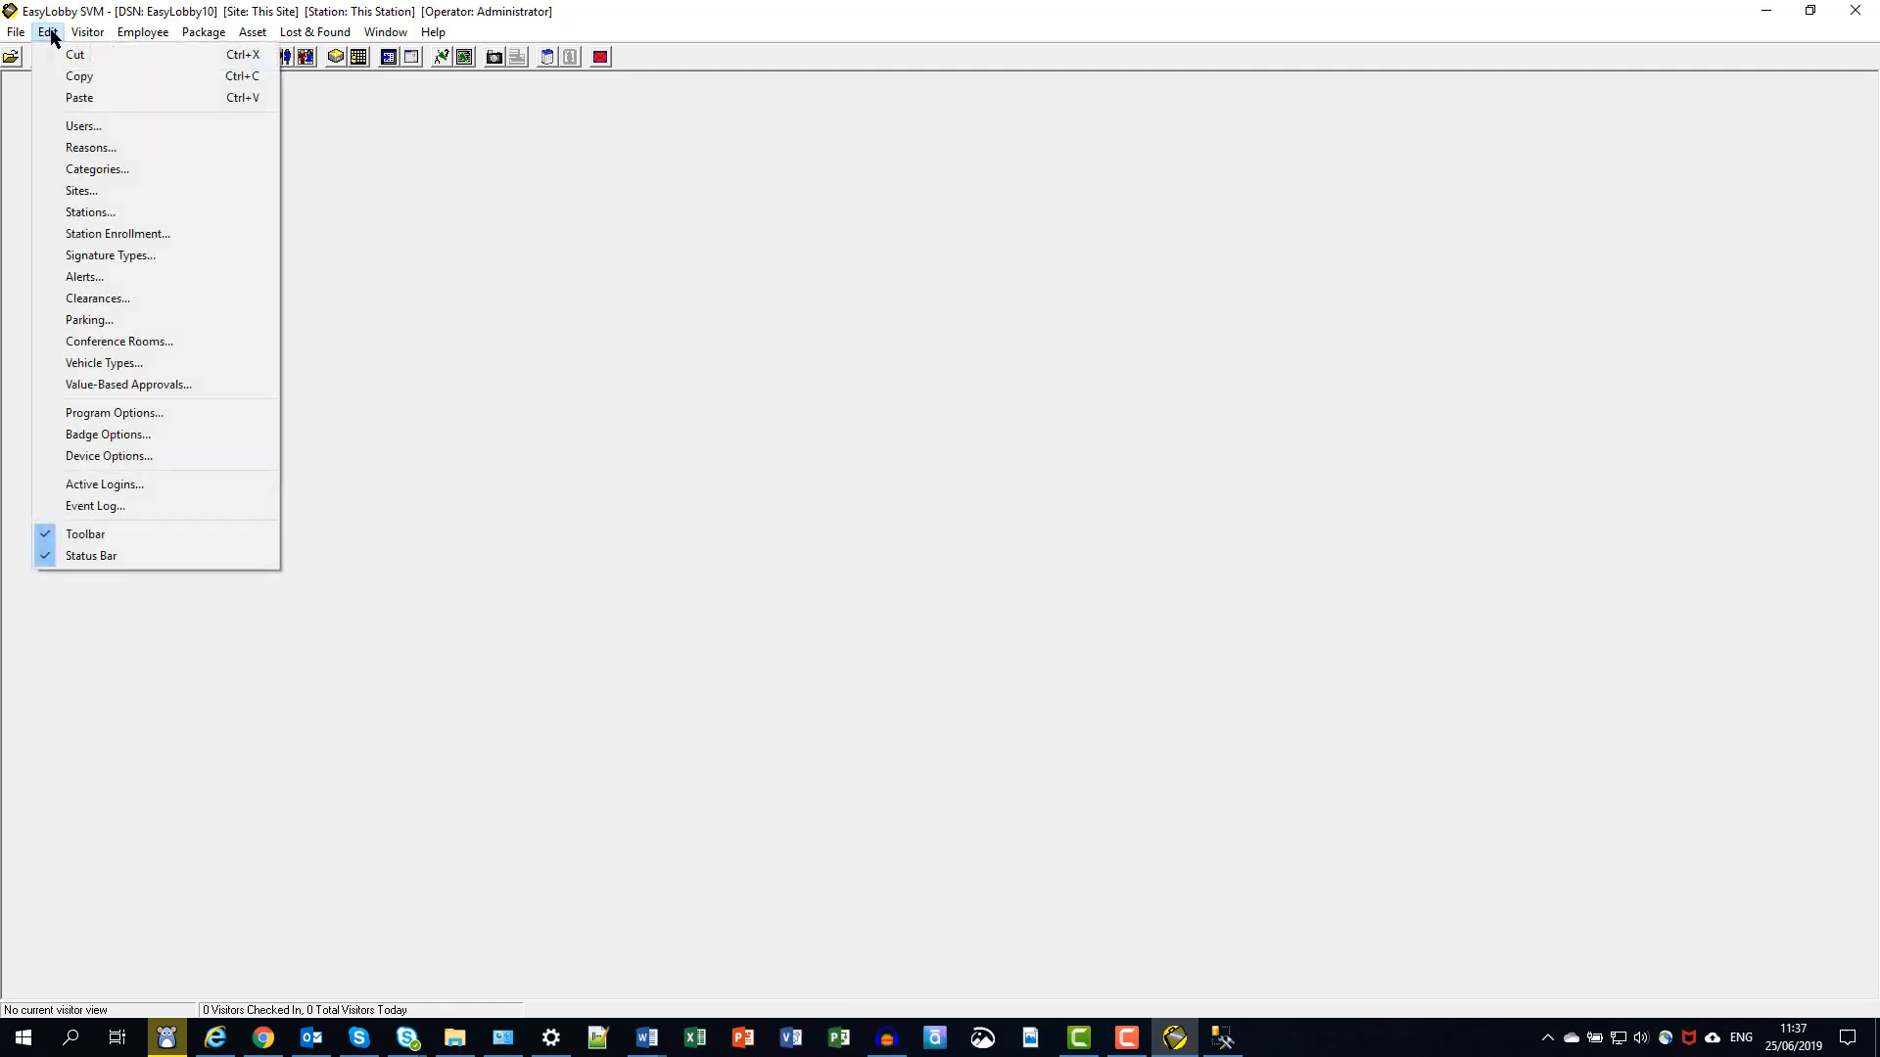
- Add a new station under Edit > Stations and name it eAdvance
click(85, 212)
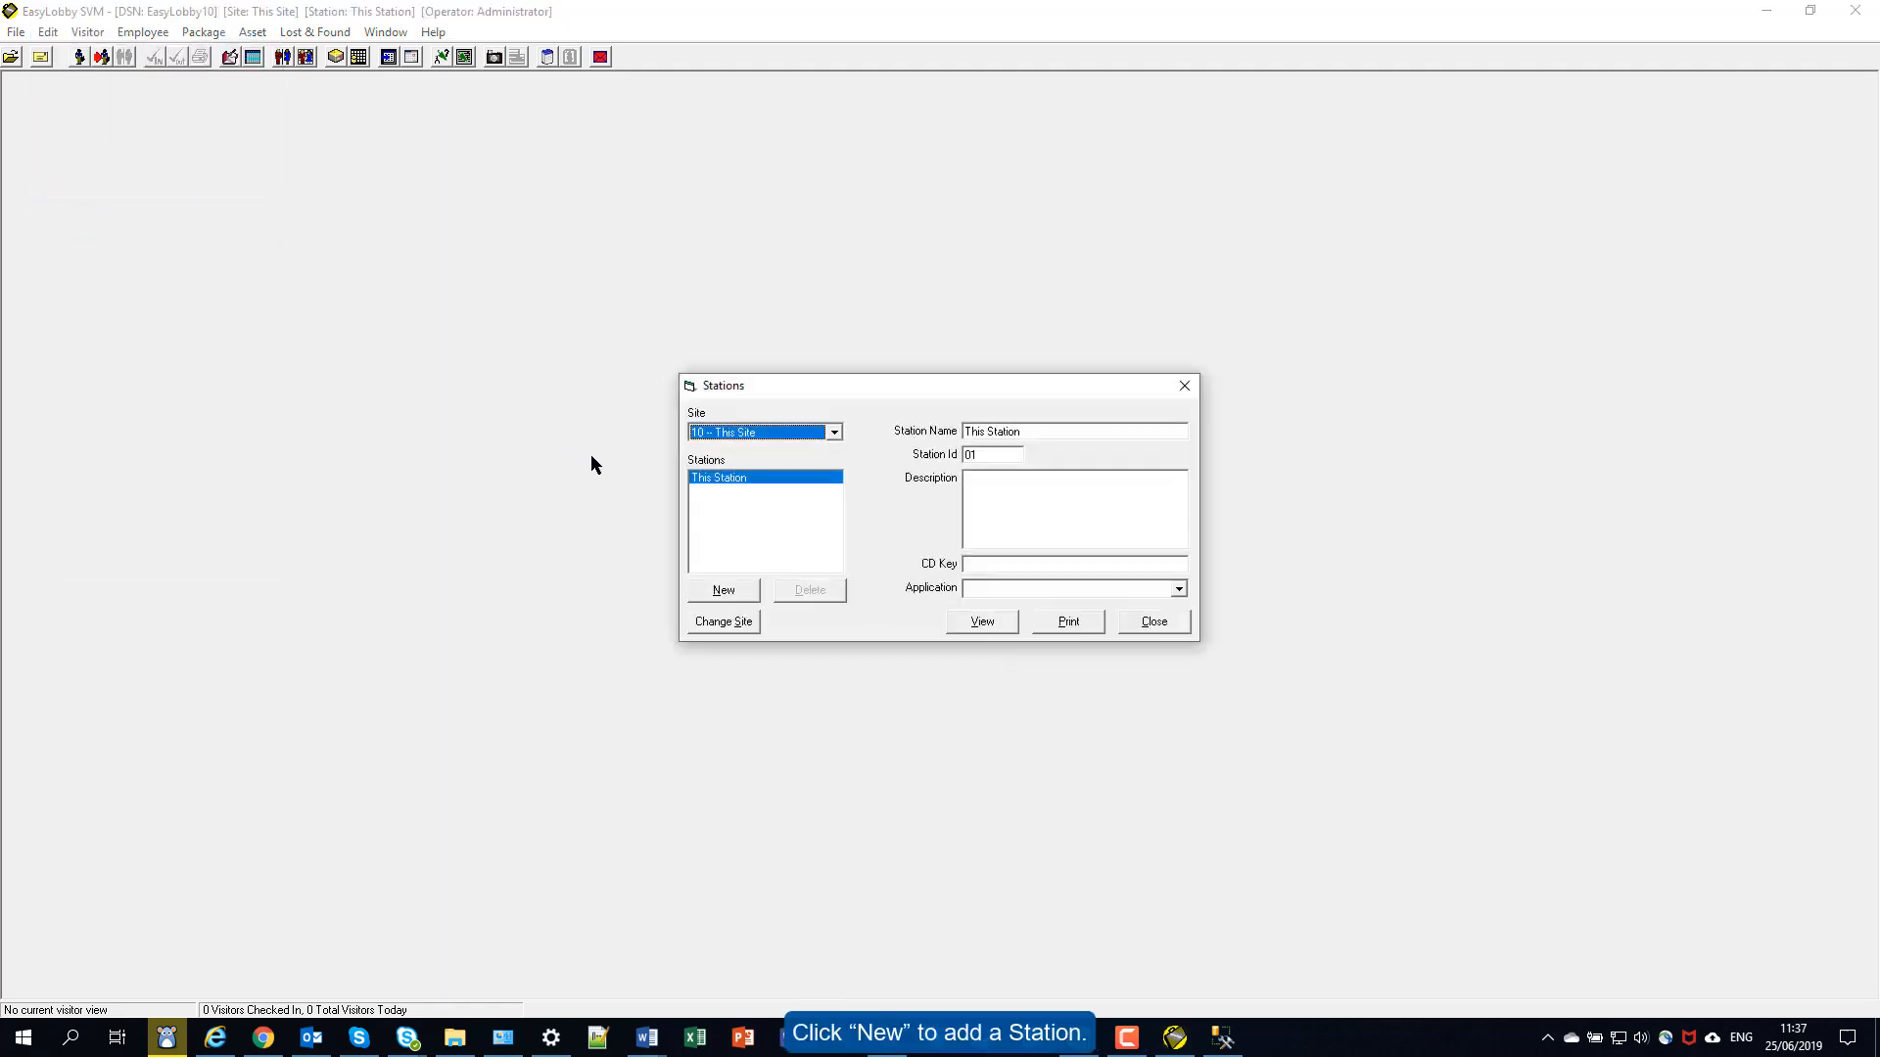
click(724, 591)
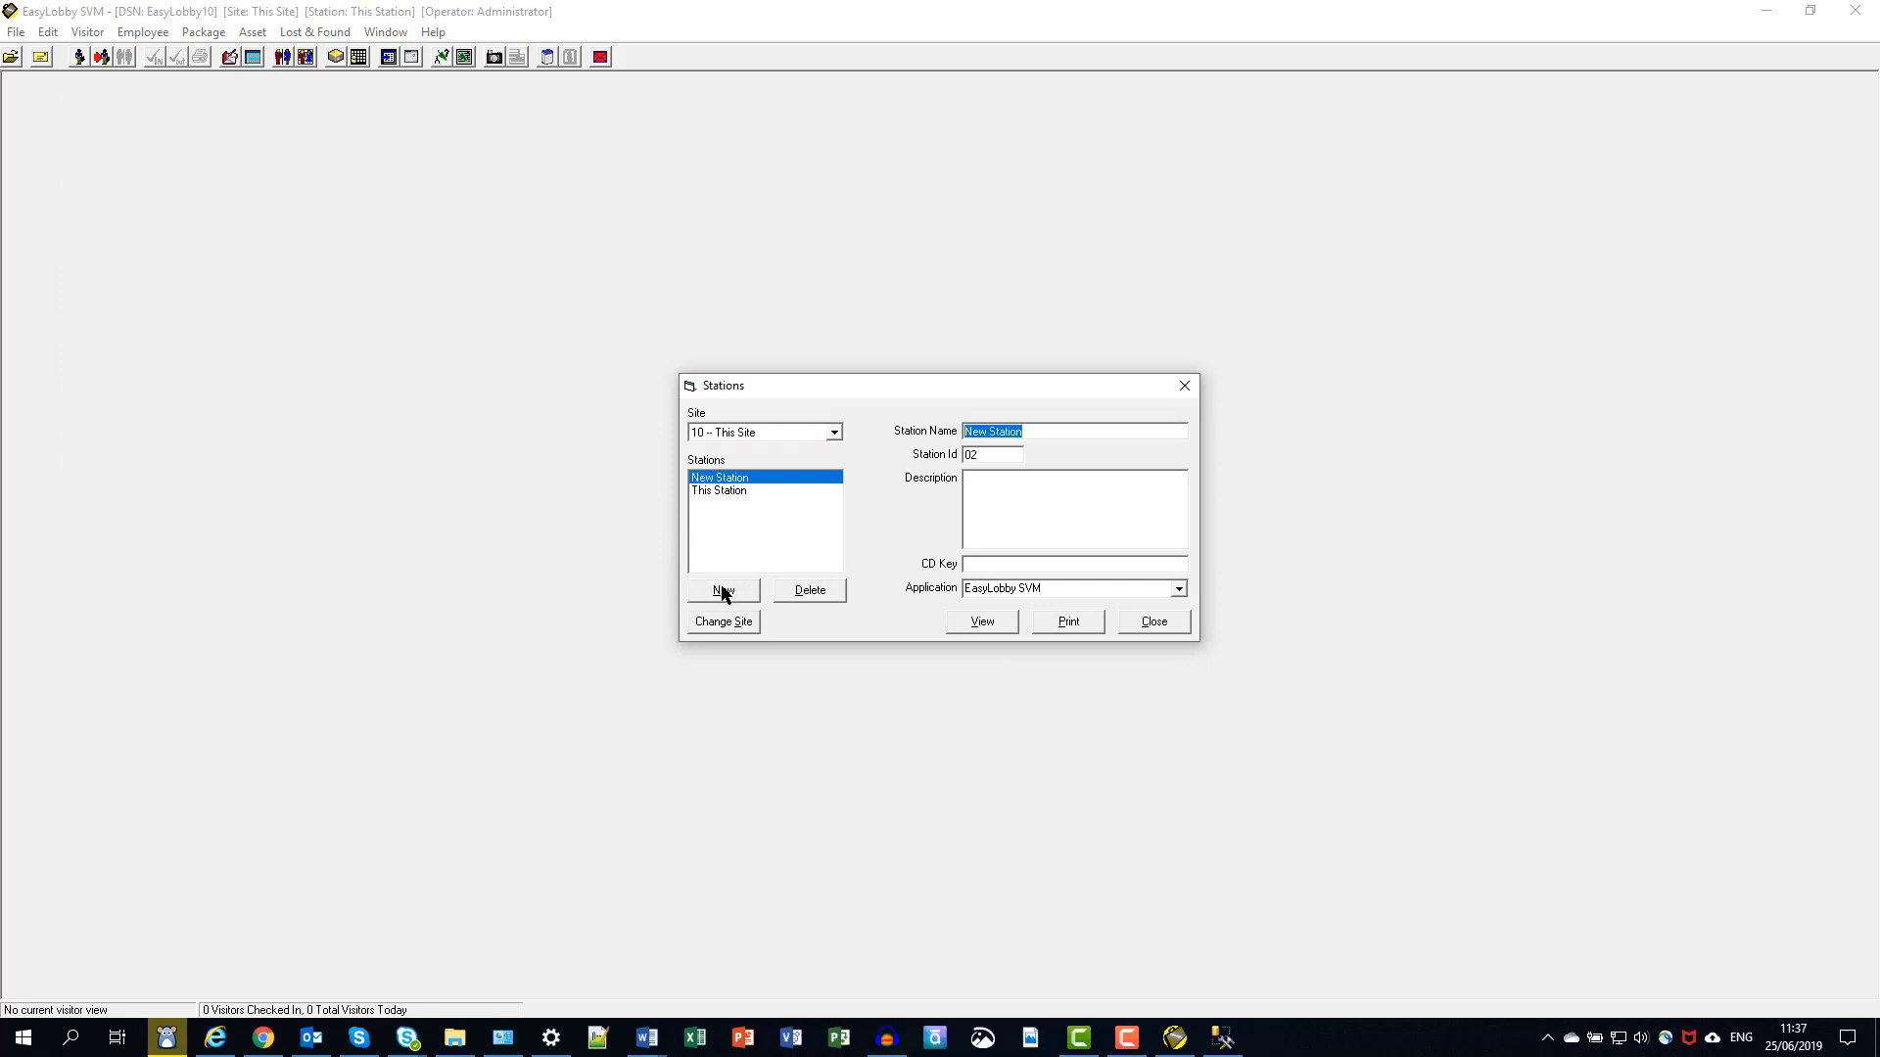
click(1034, 431)
drag(1034, 431, 957, 435)
text(eA)
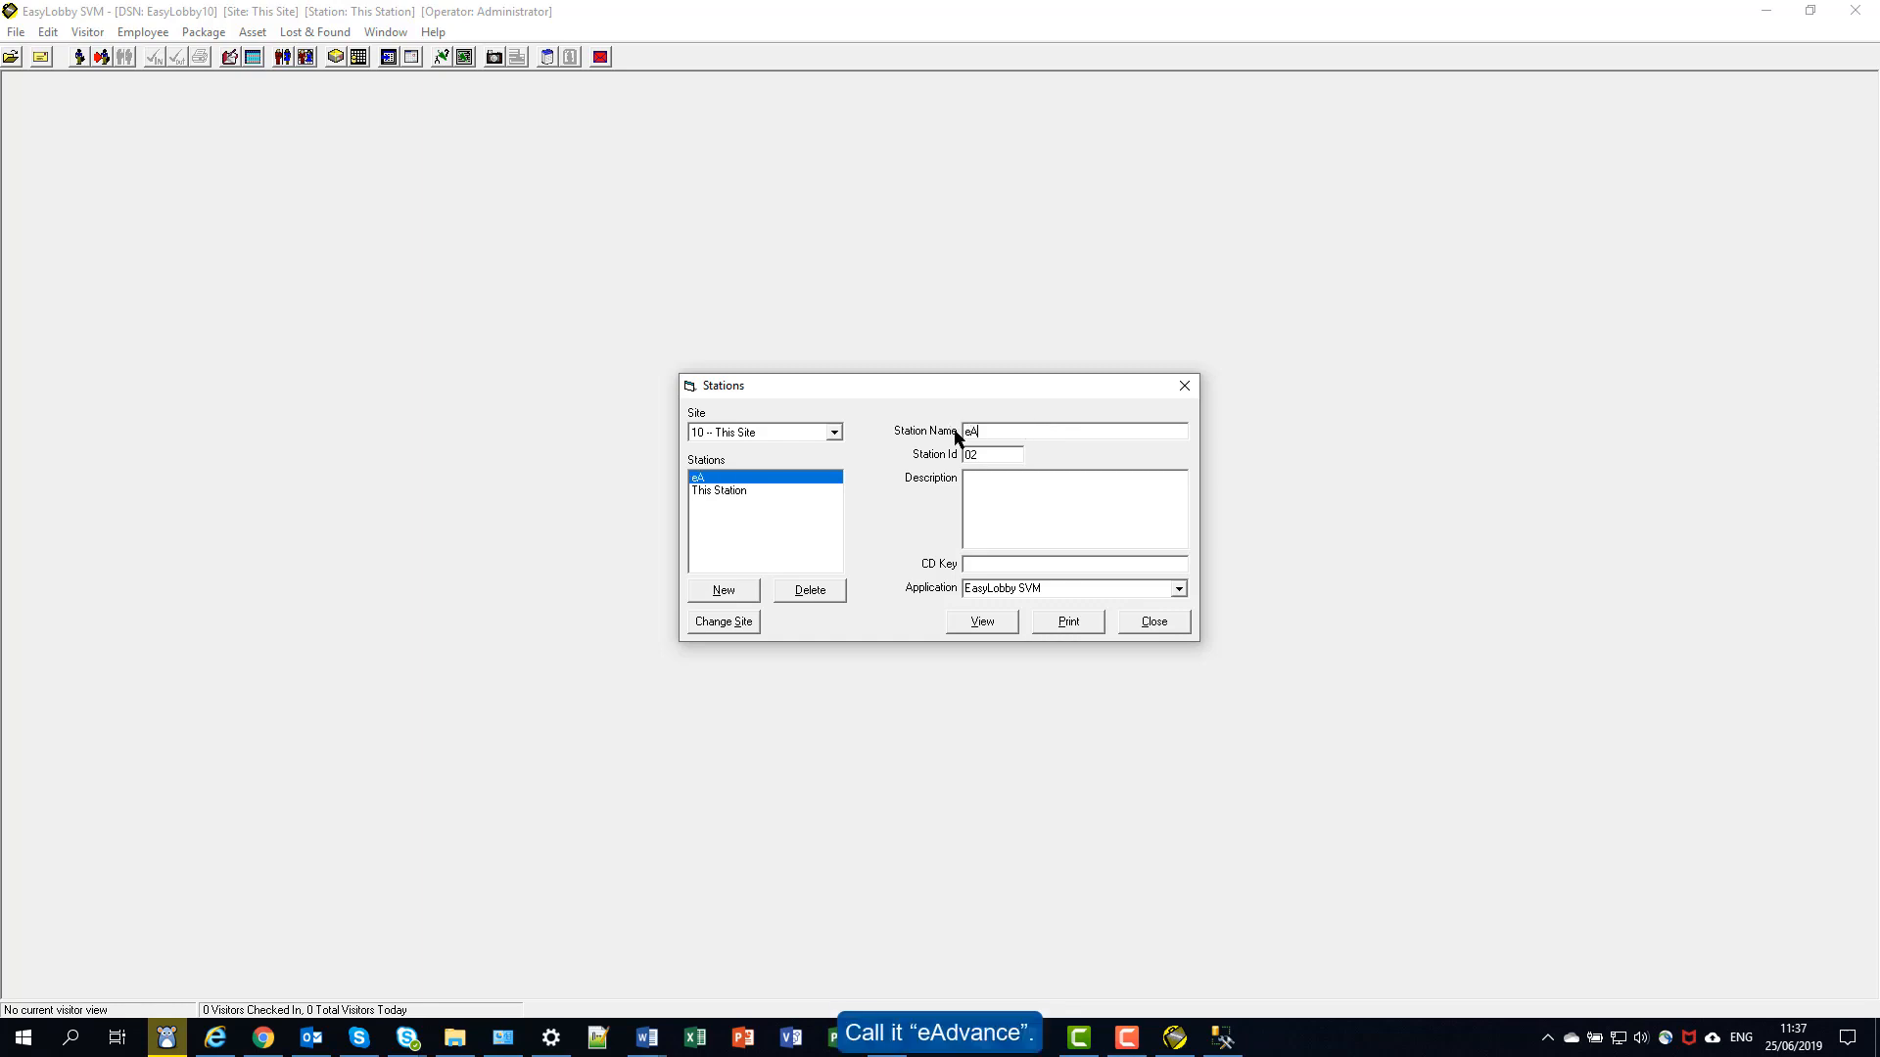
text(dvance)
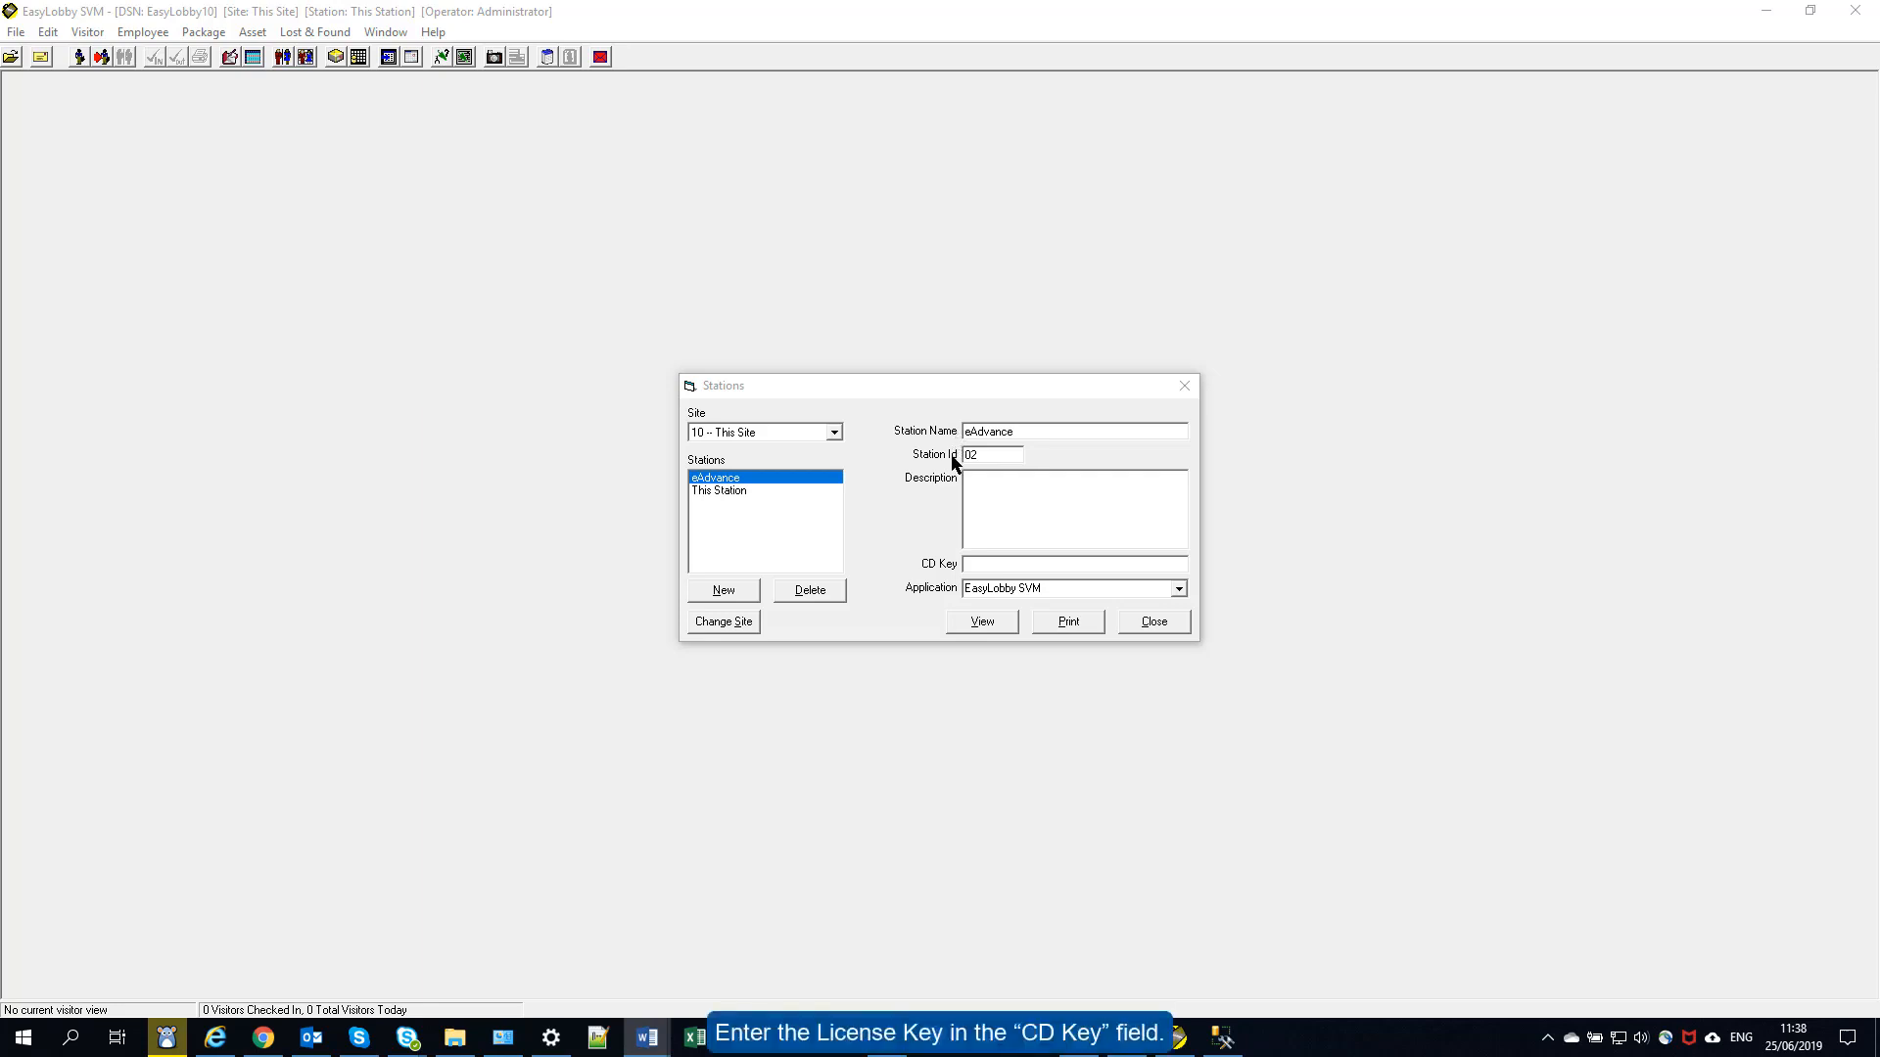
- Paste the station's licence key, set its Application to eAdvance, and close Stations
click(975, 563)
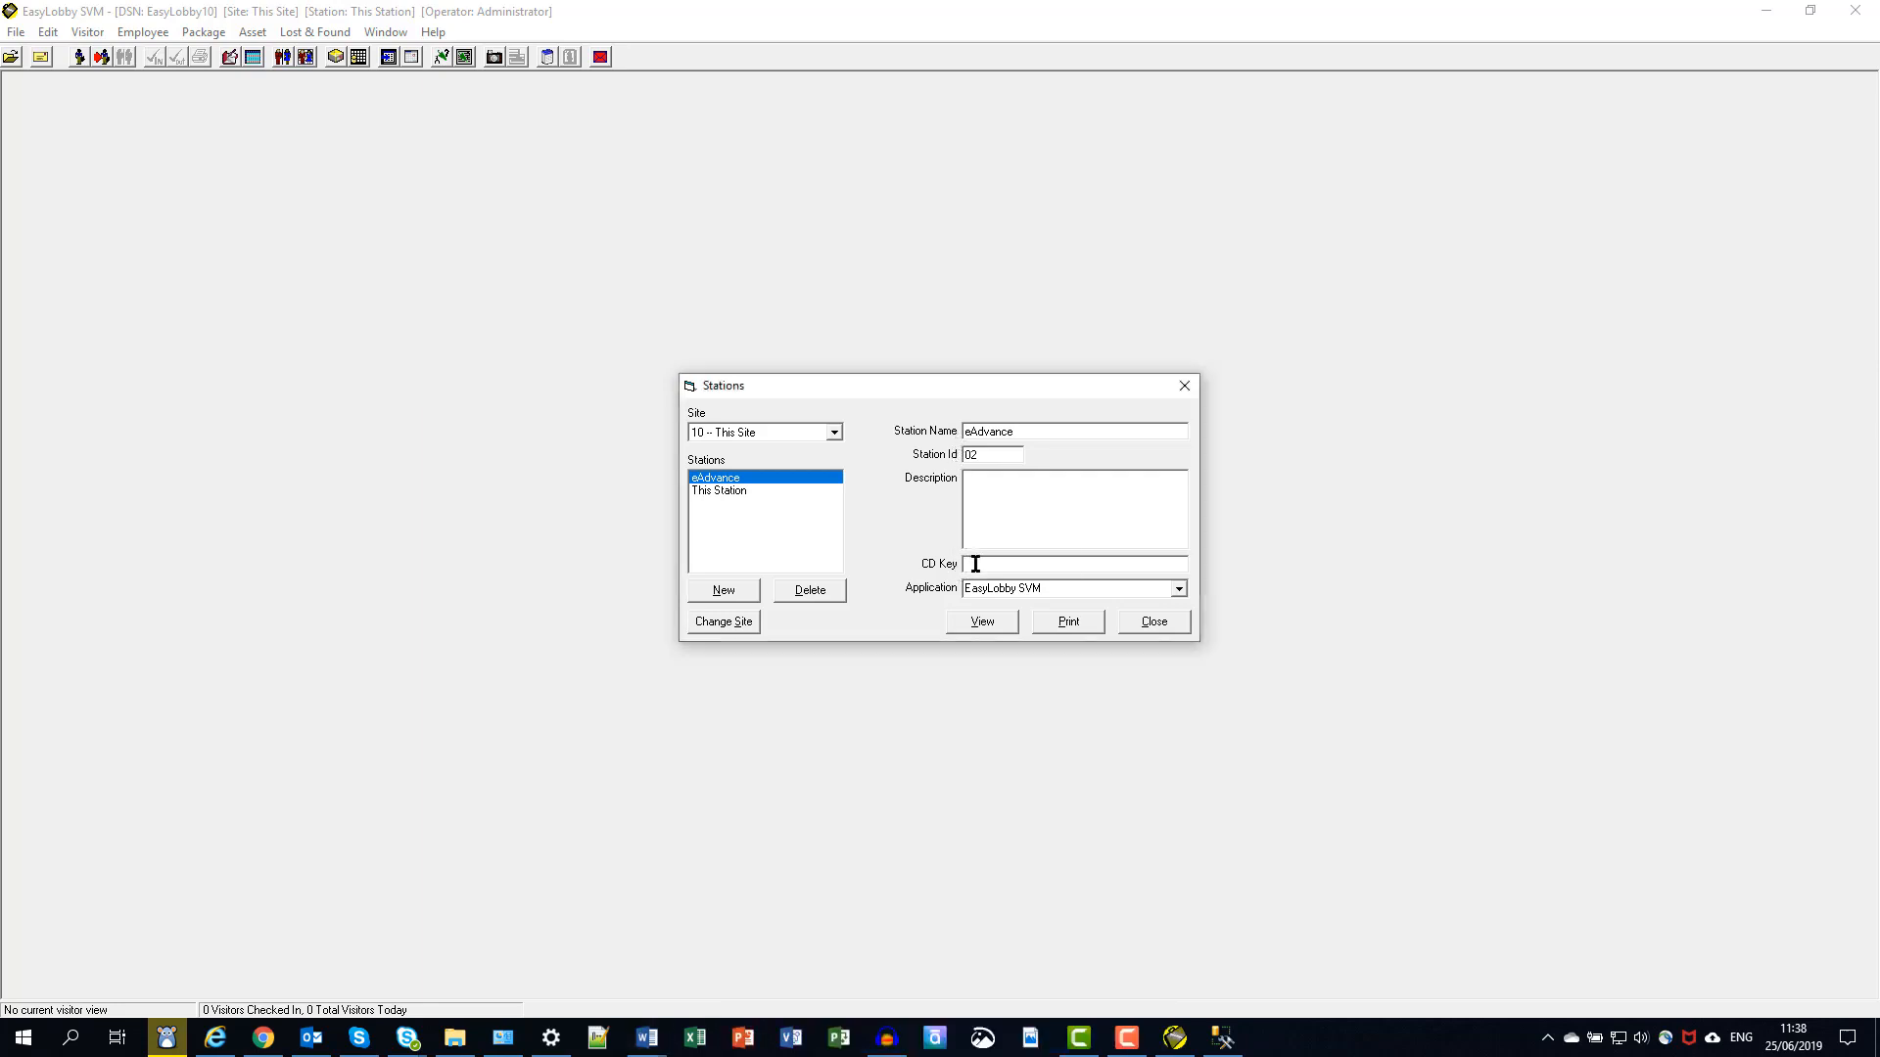
key(ctrl+v)
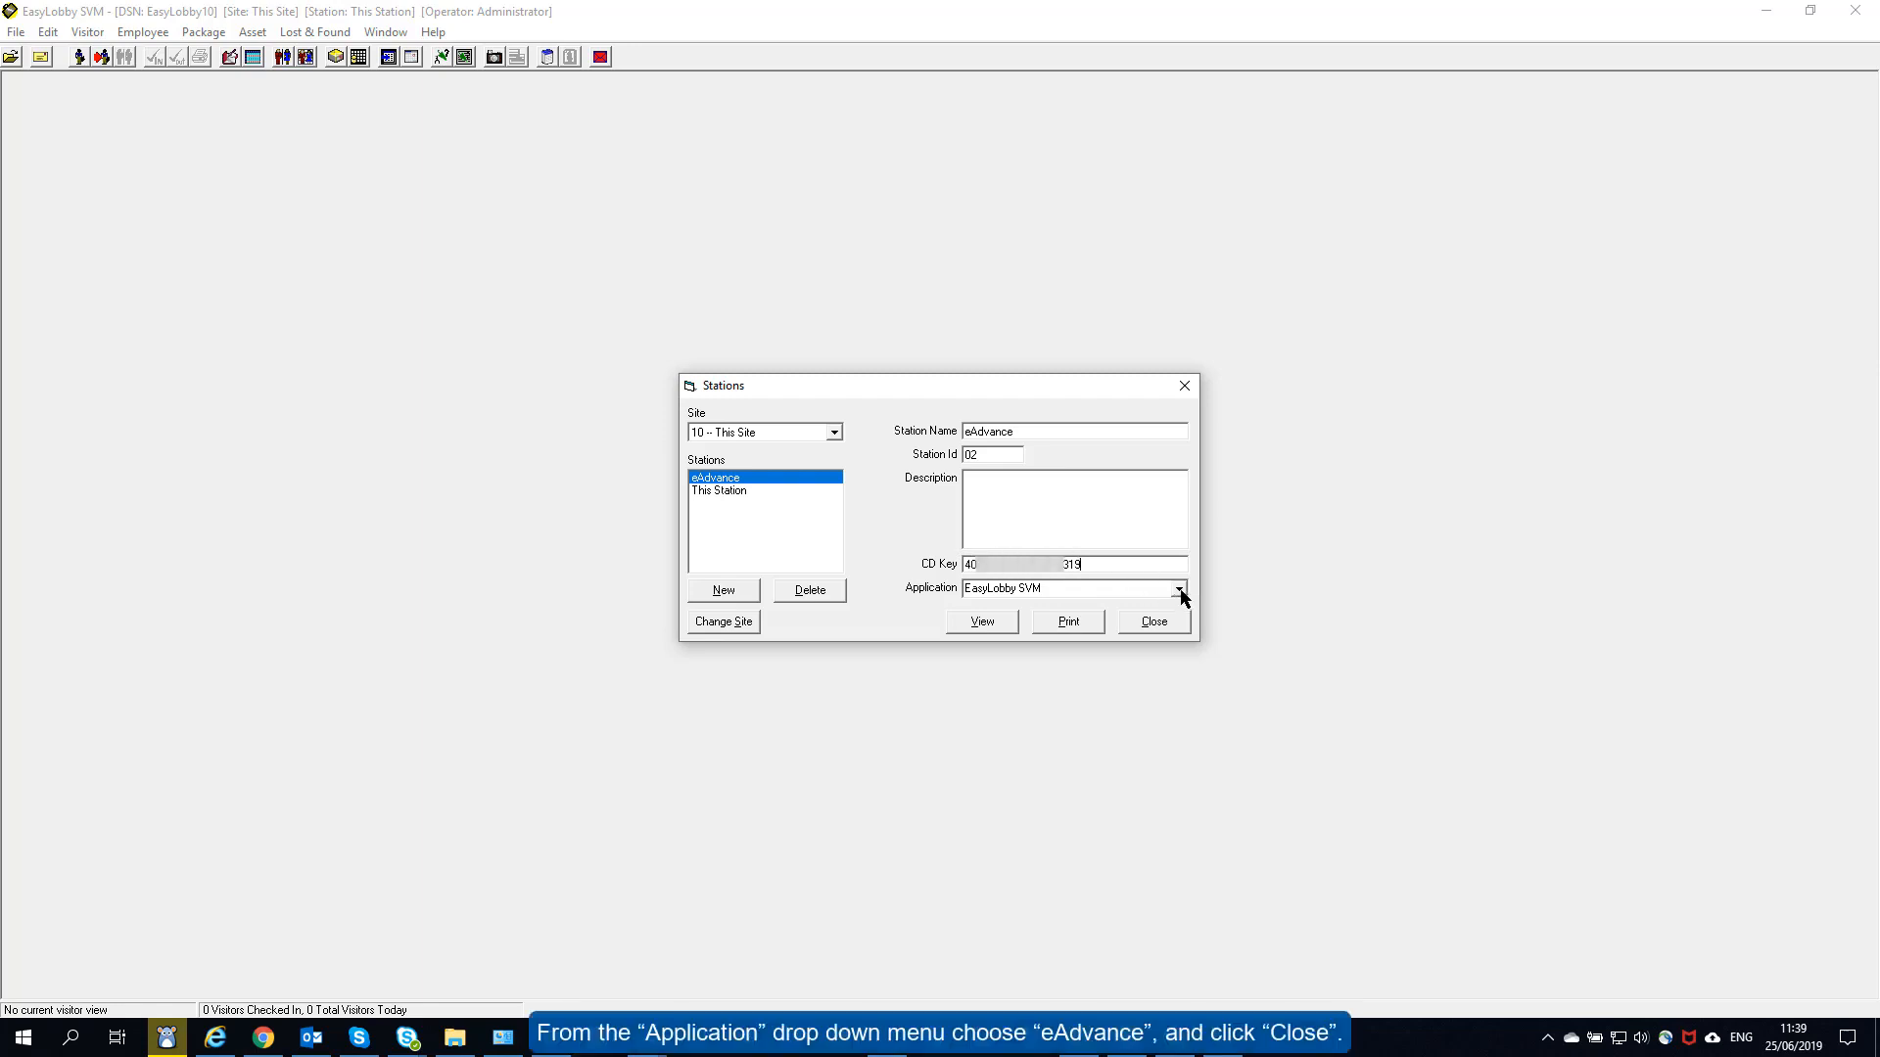
click(1180, 591)
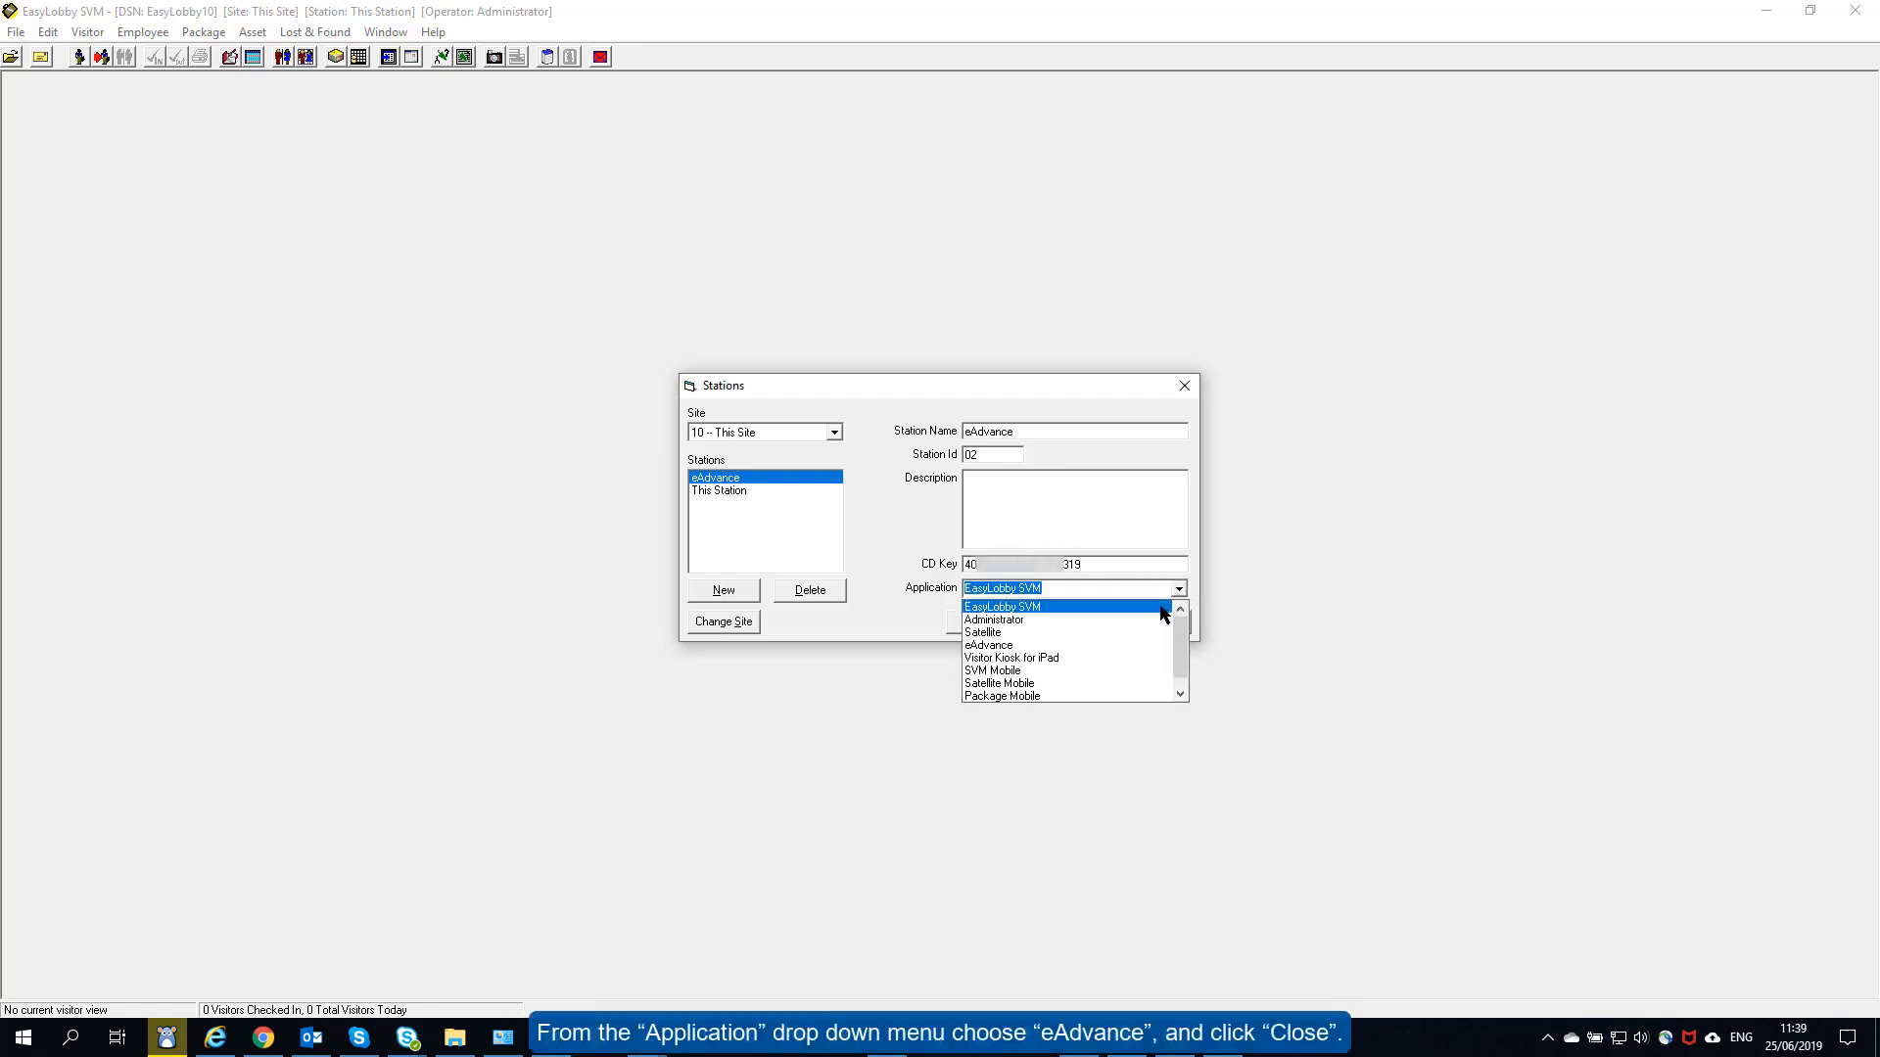
click(1080, 645)
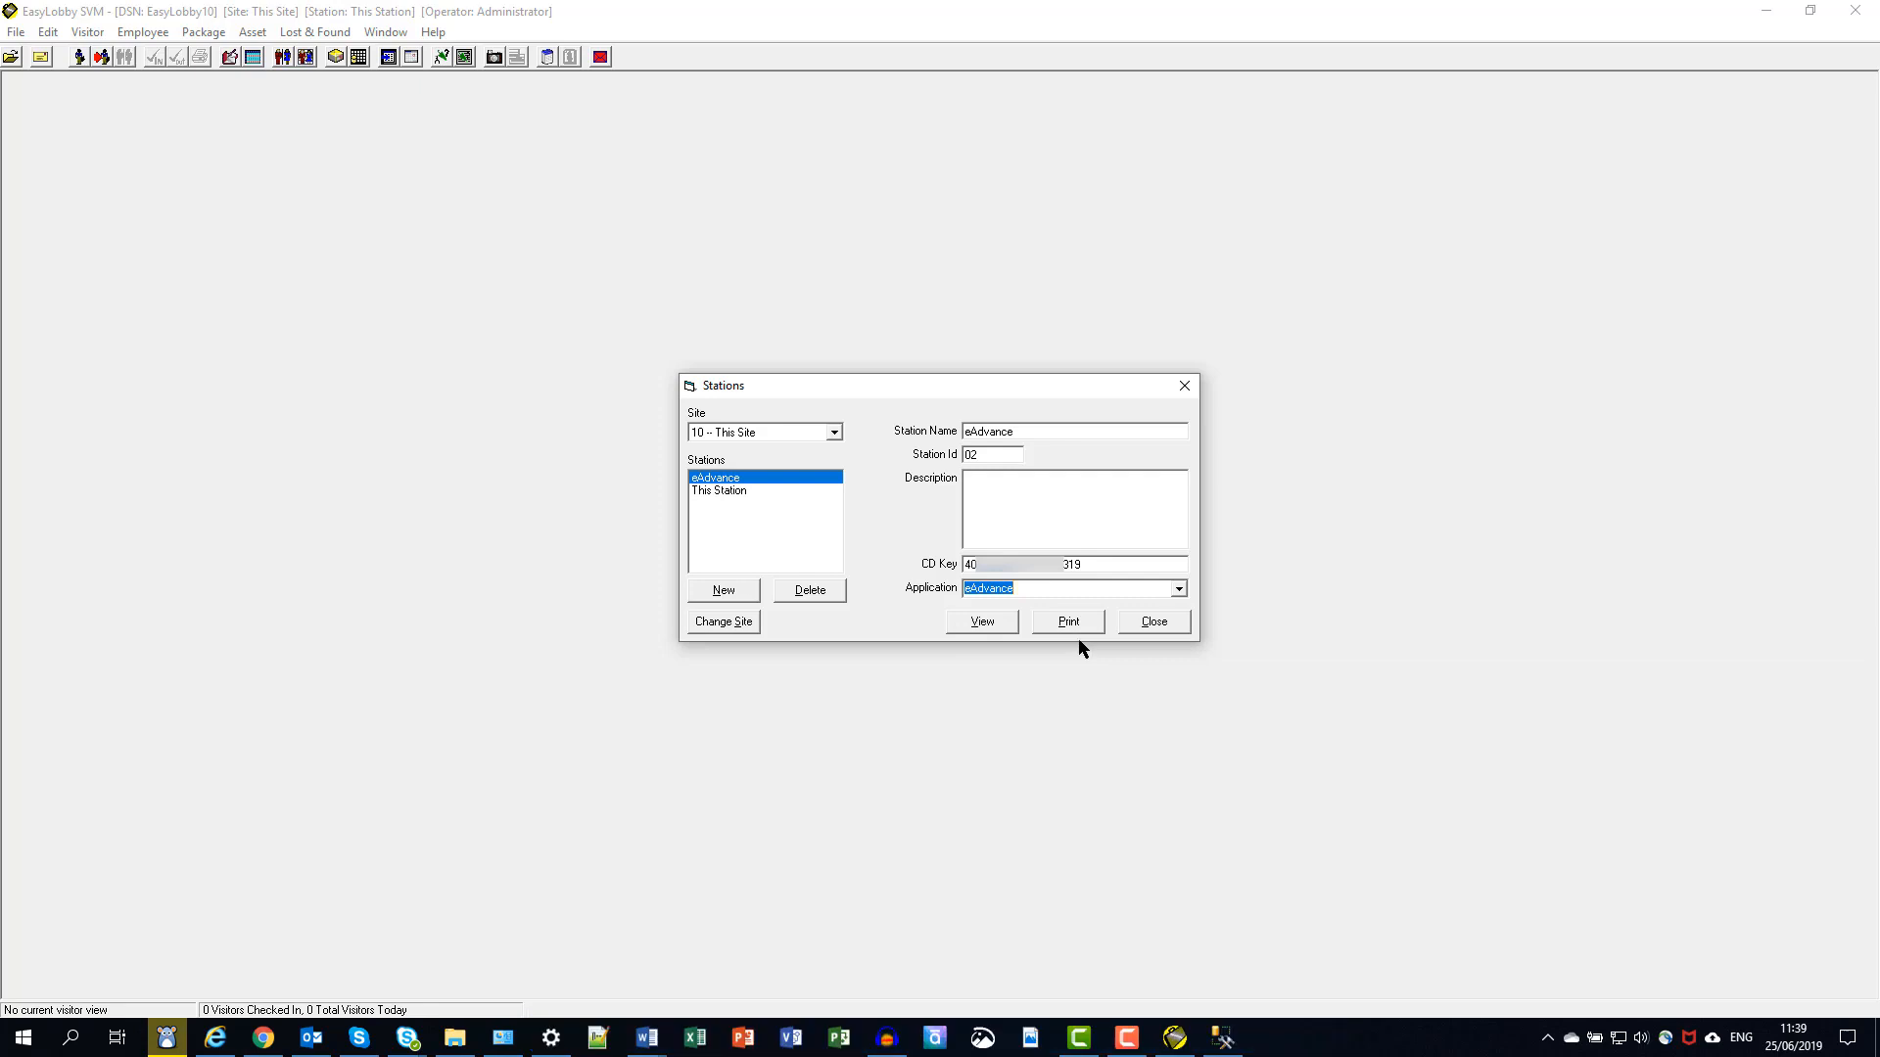
click(1152, 625)
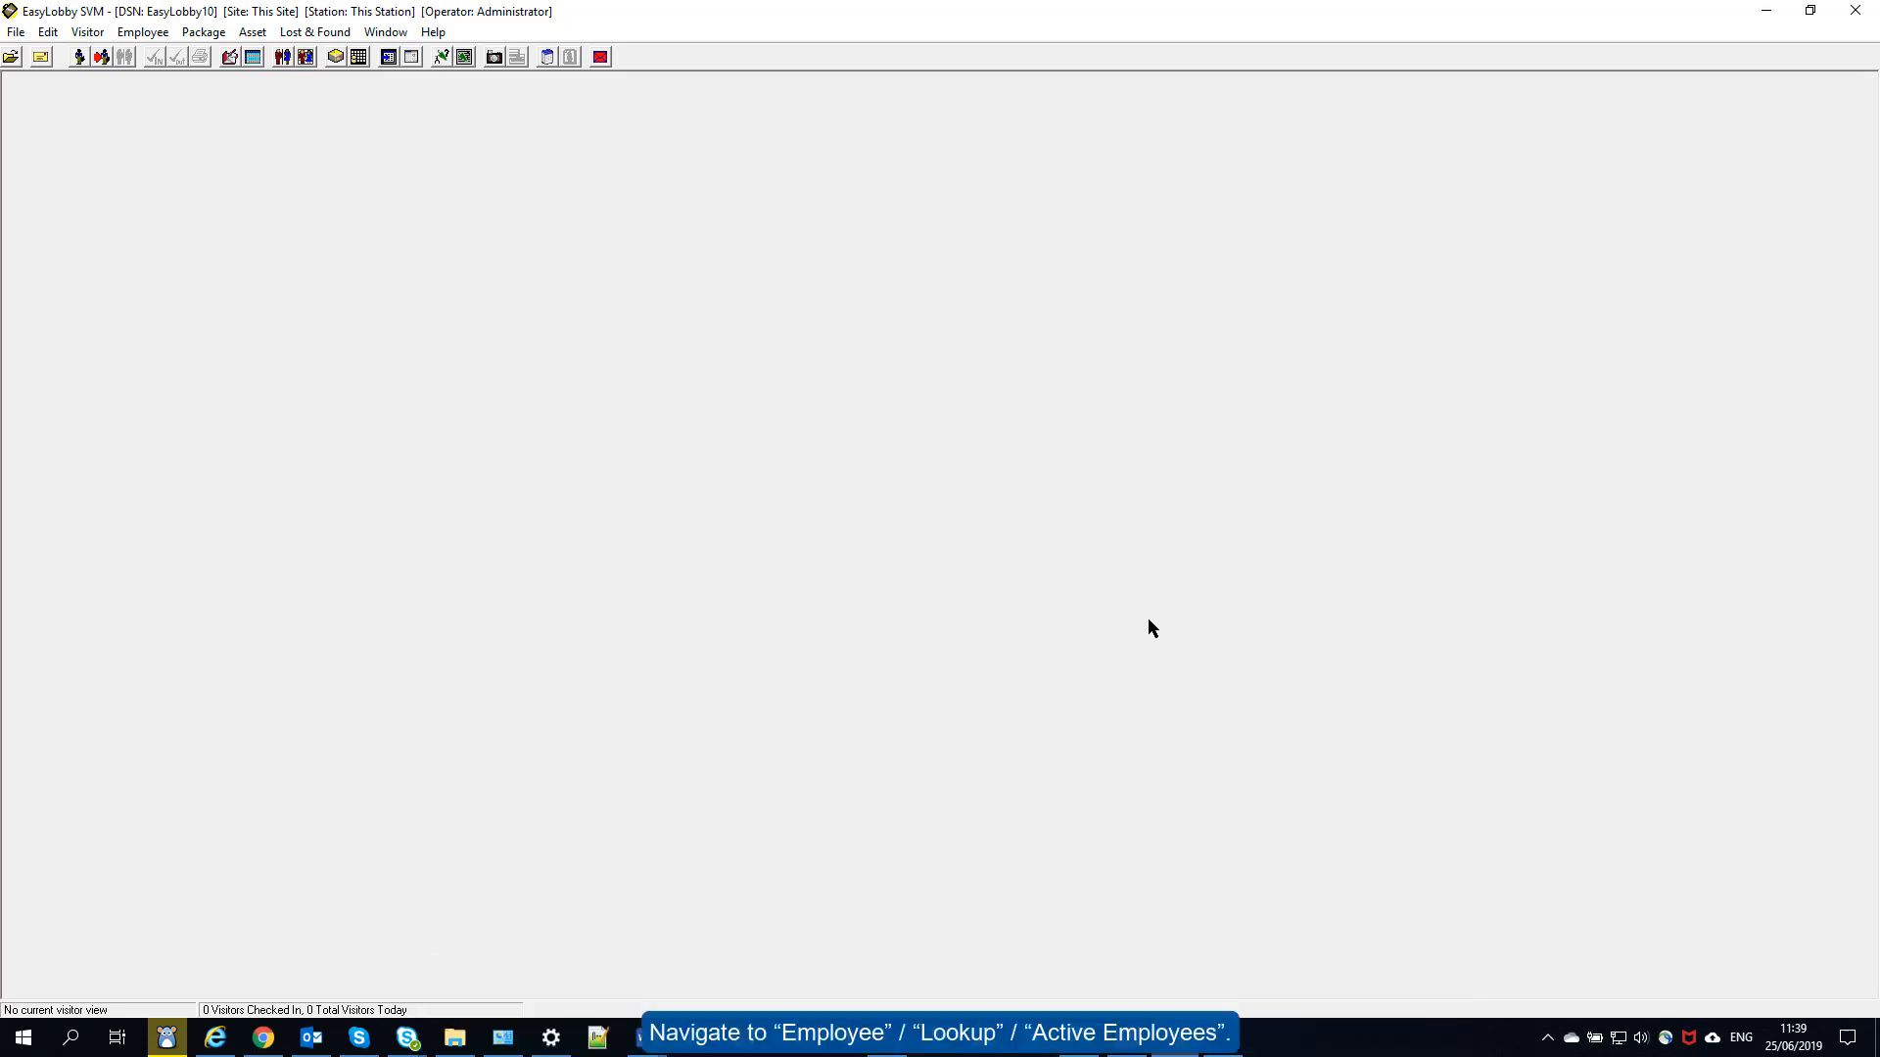
- Open Sample Employee from Active Employees, set eAdvance Security to Administrator, save and close
click(156, 35)
mouse_move(164, 57)
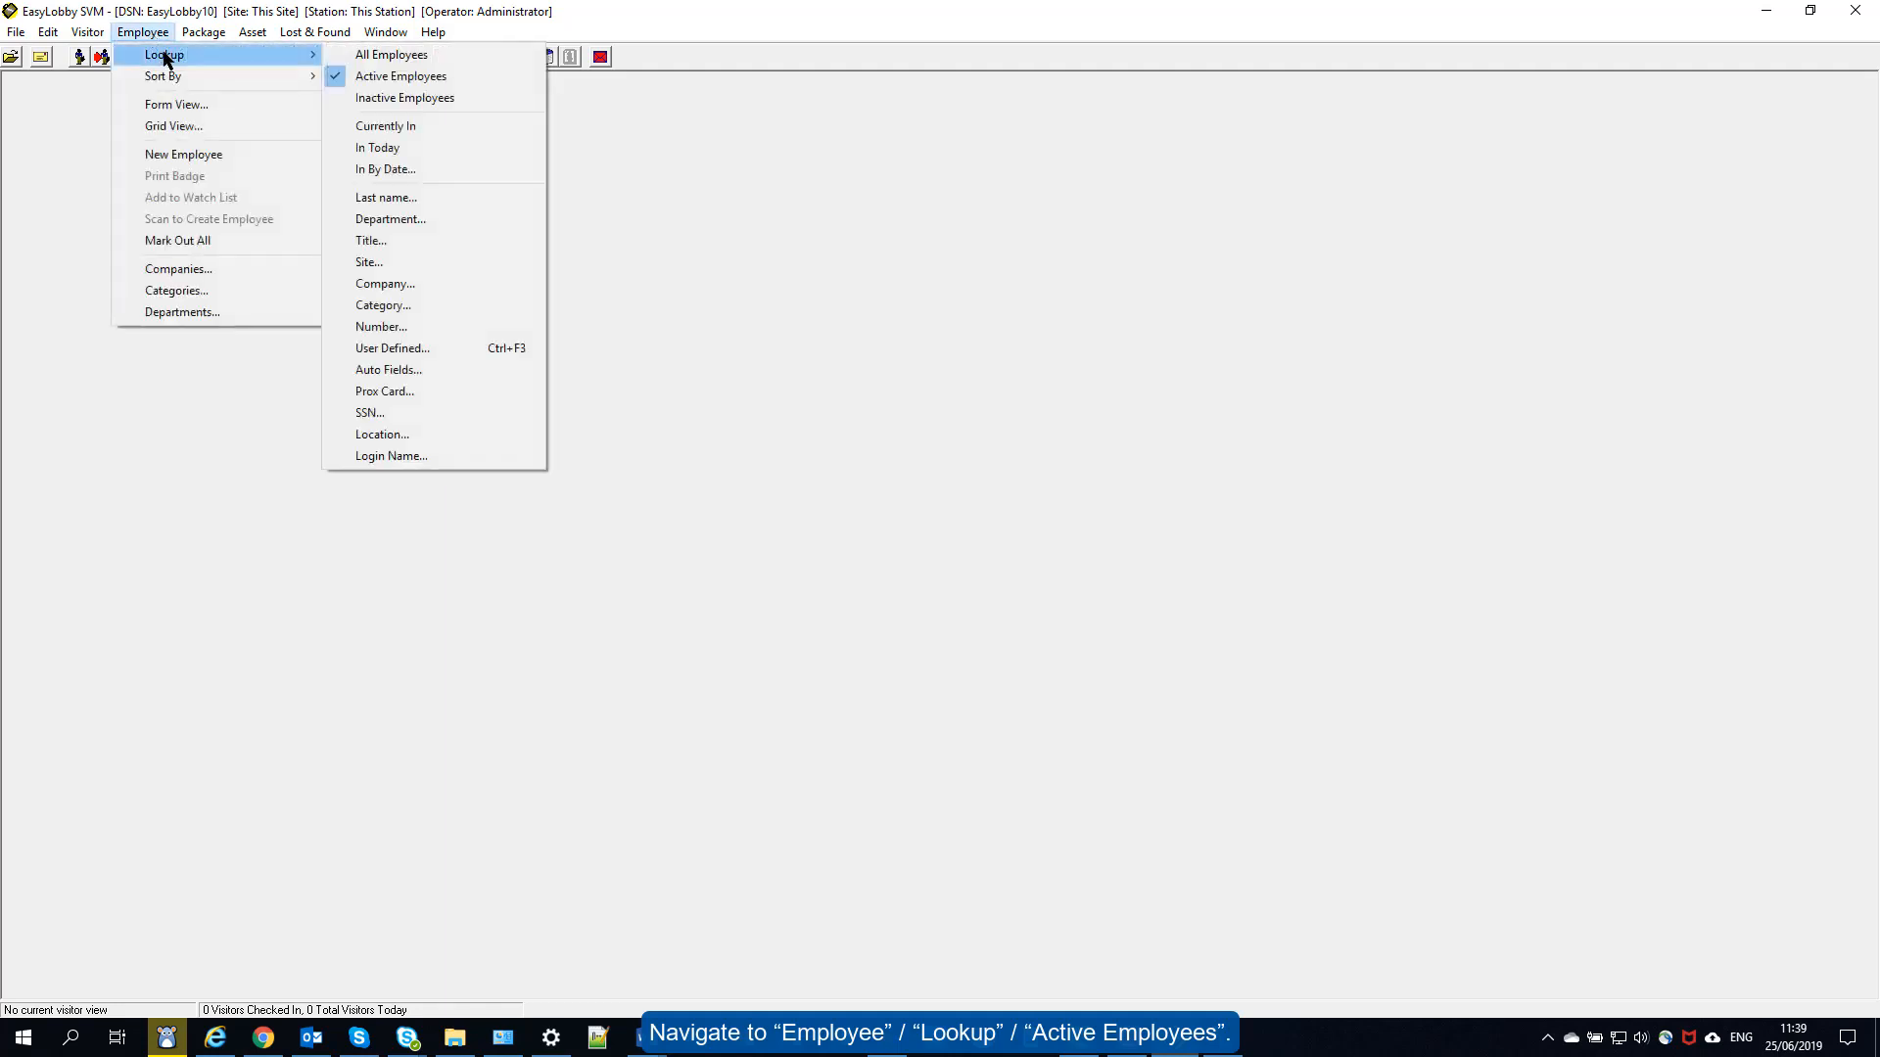
click(370, 78)
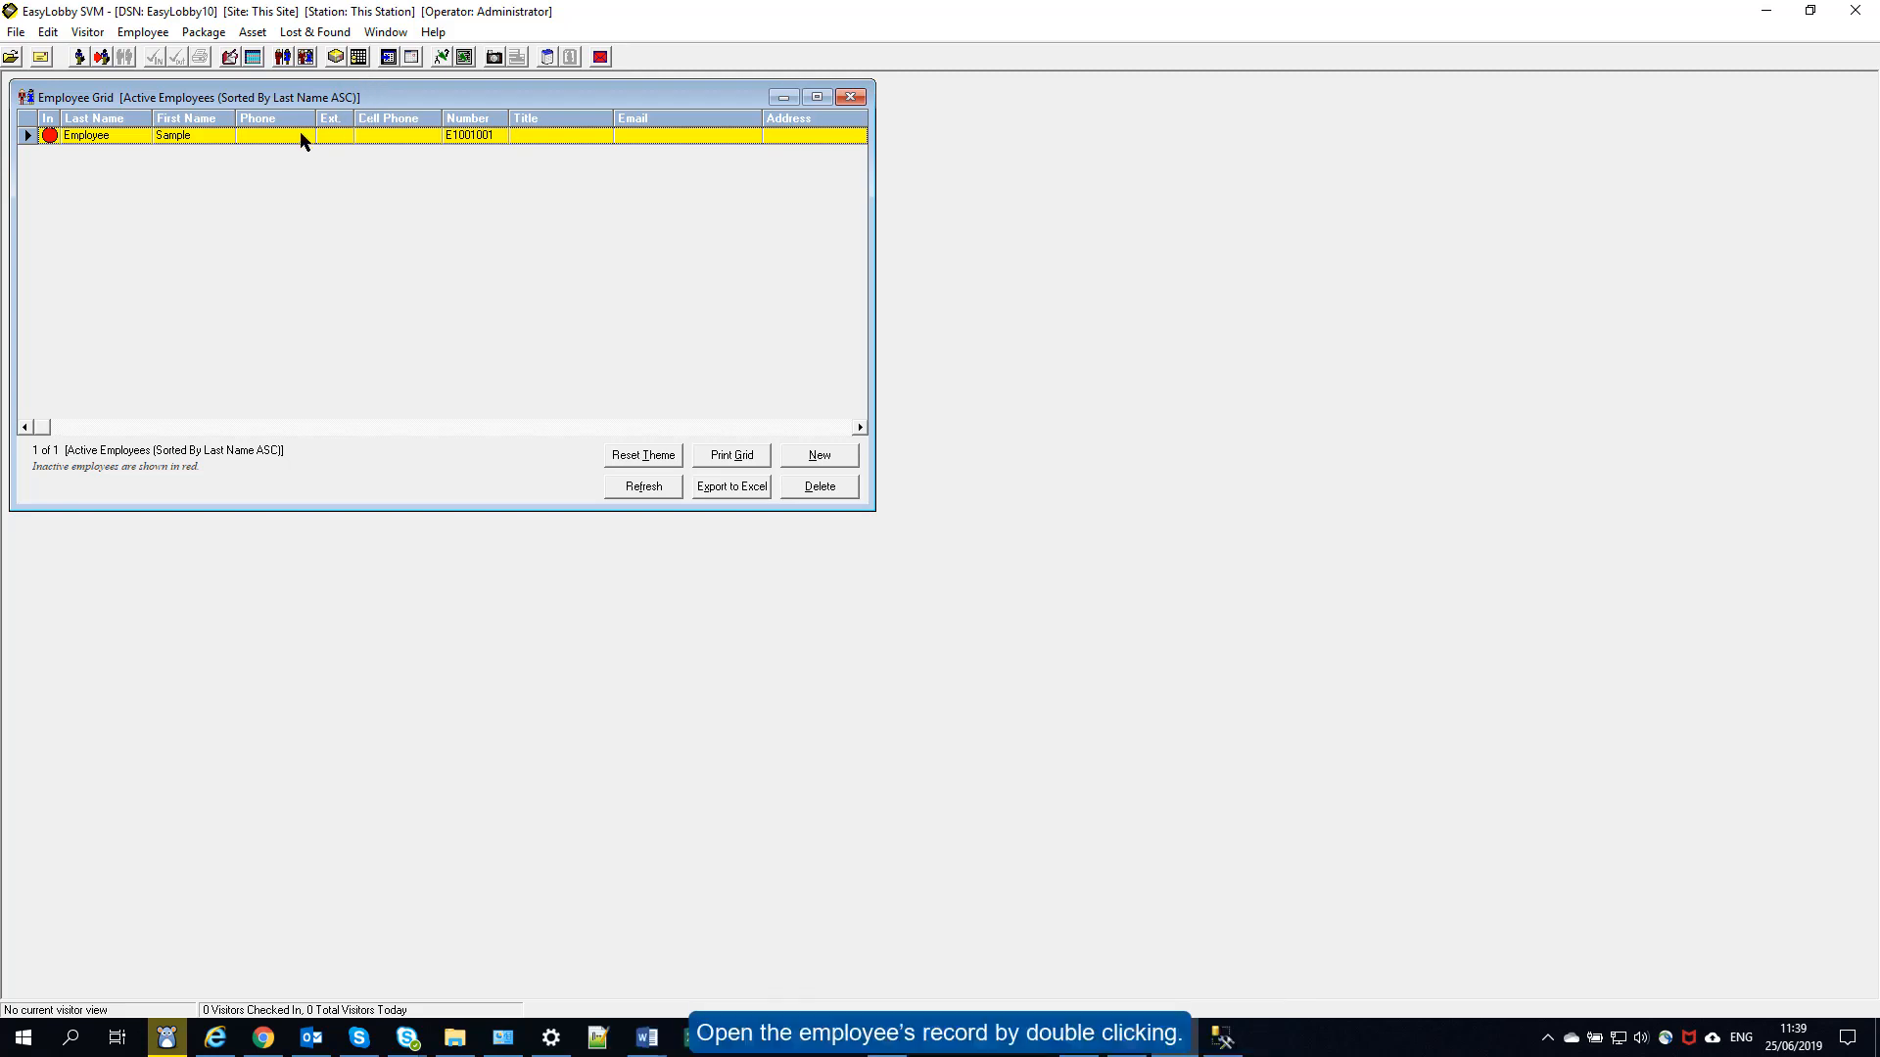
double_click(217, 137)
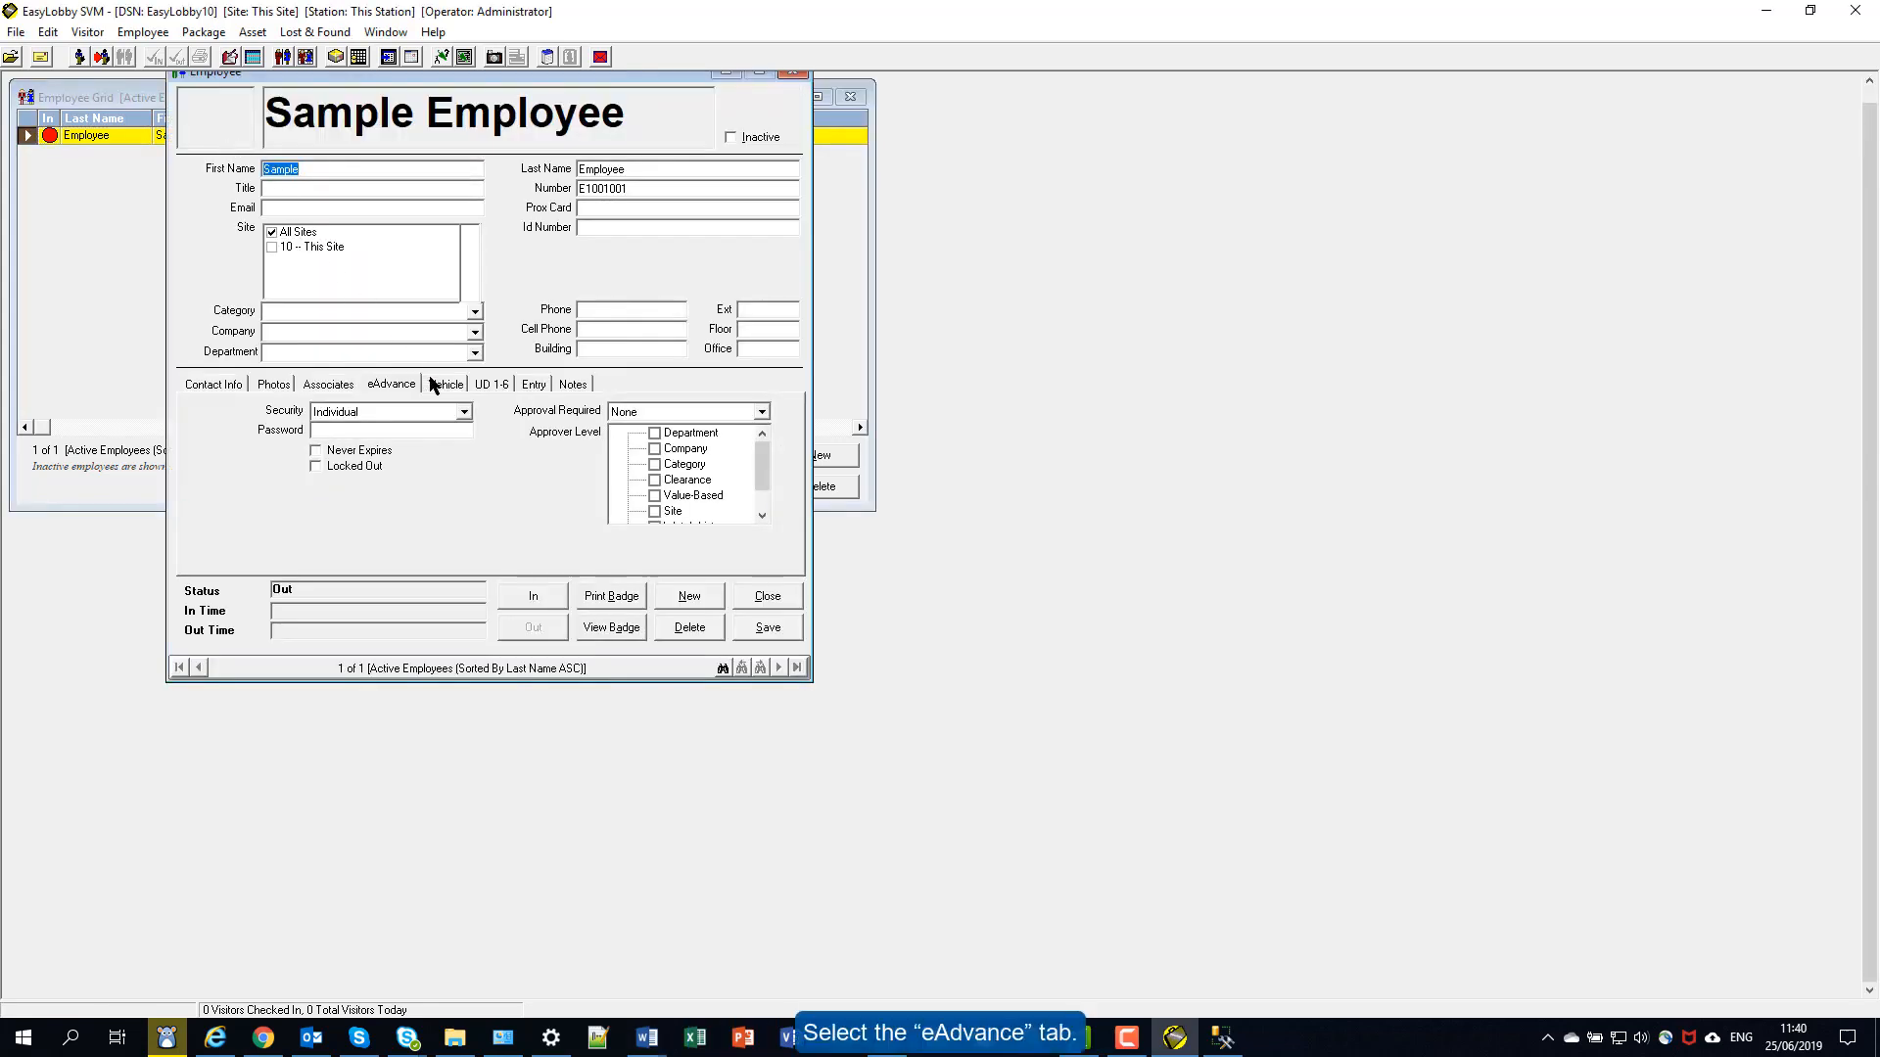
click(465, 412)
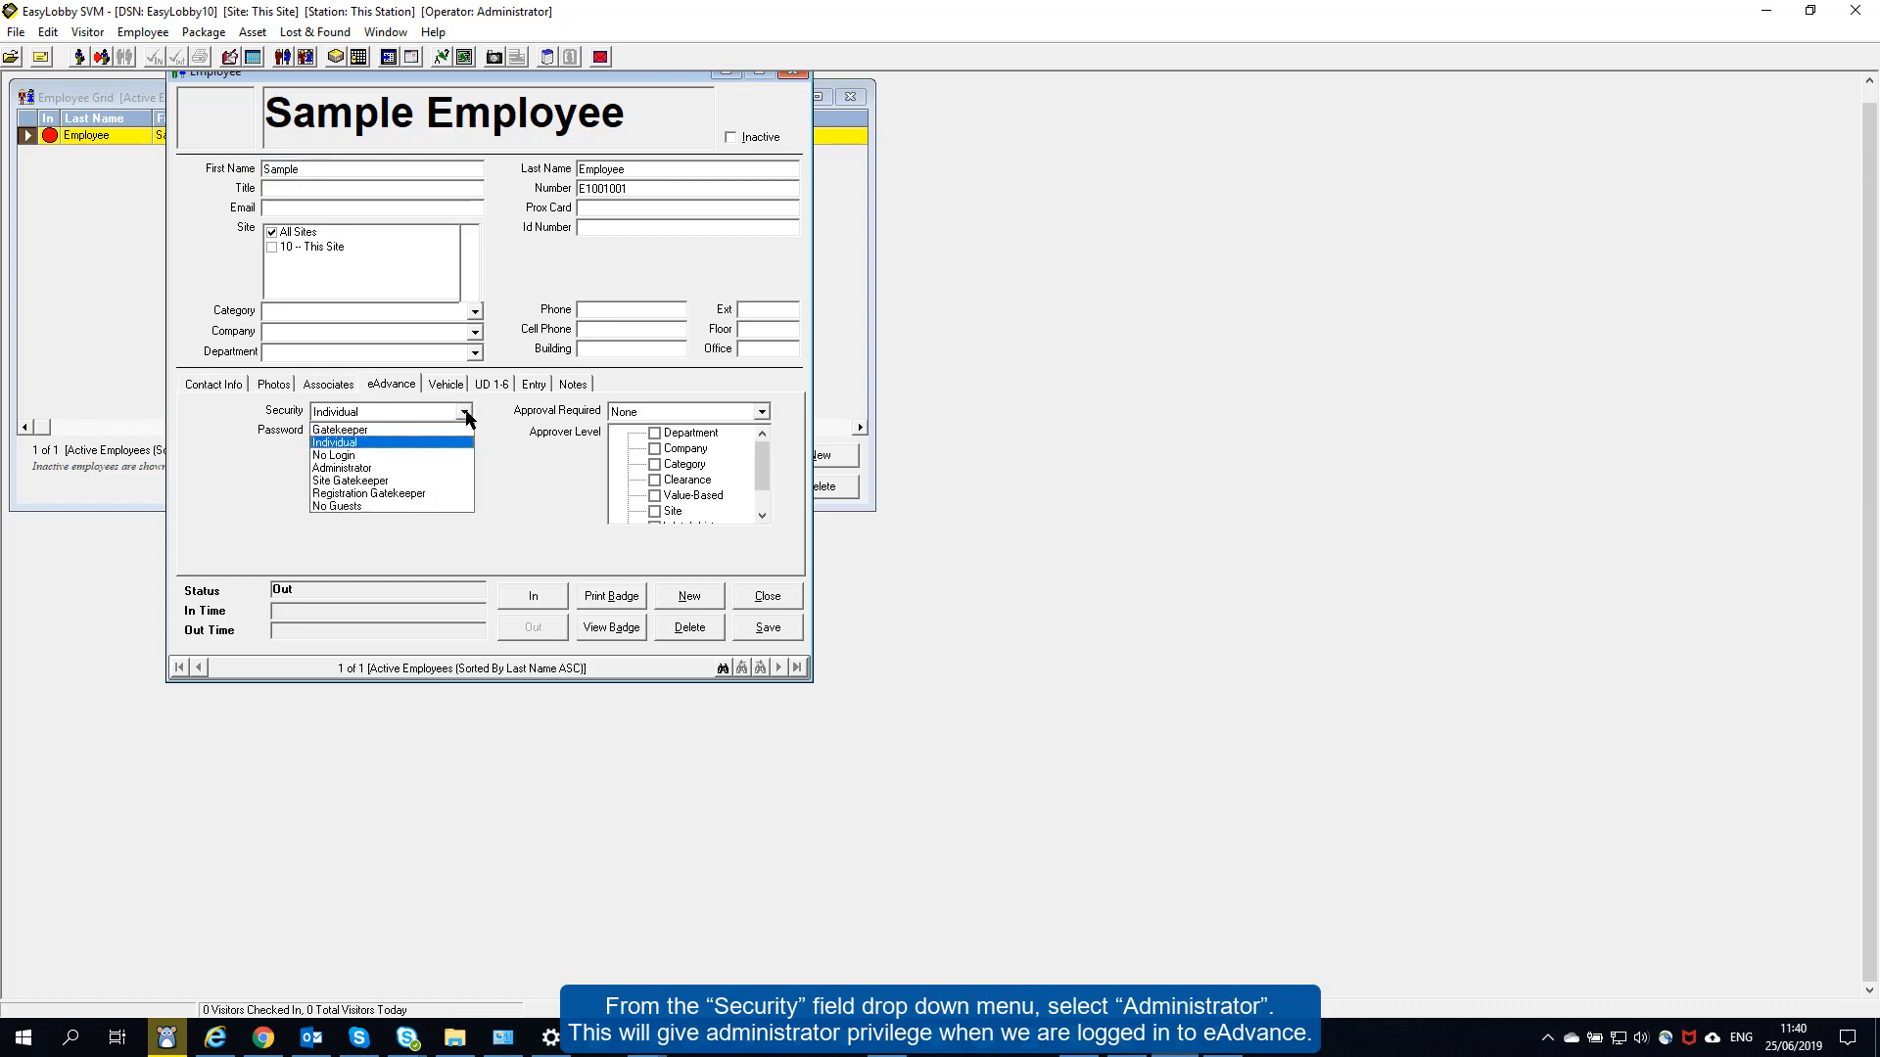
click(402, 469)
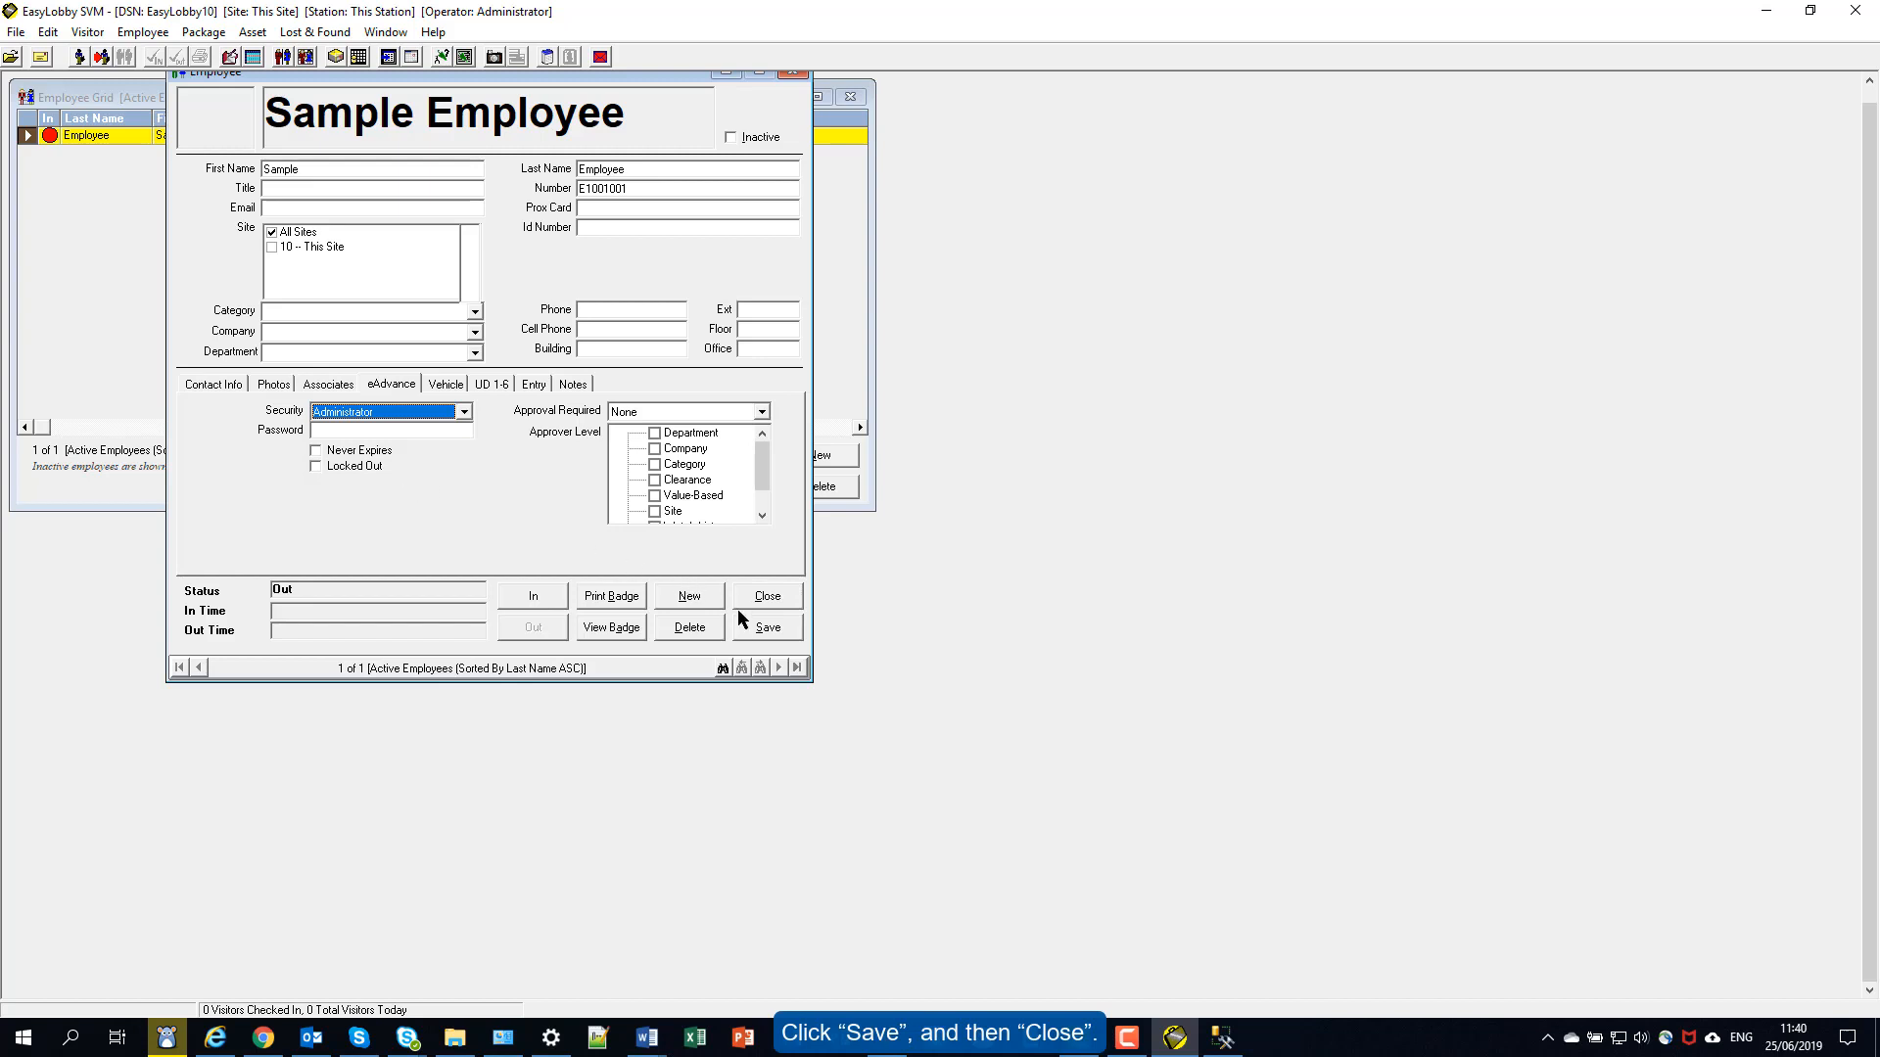
click(764, 628)
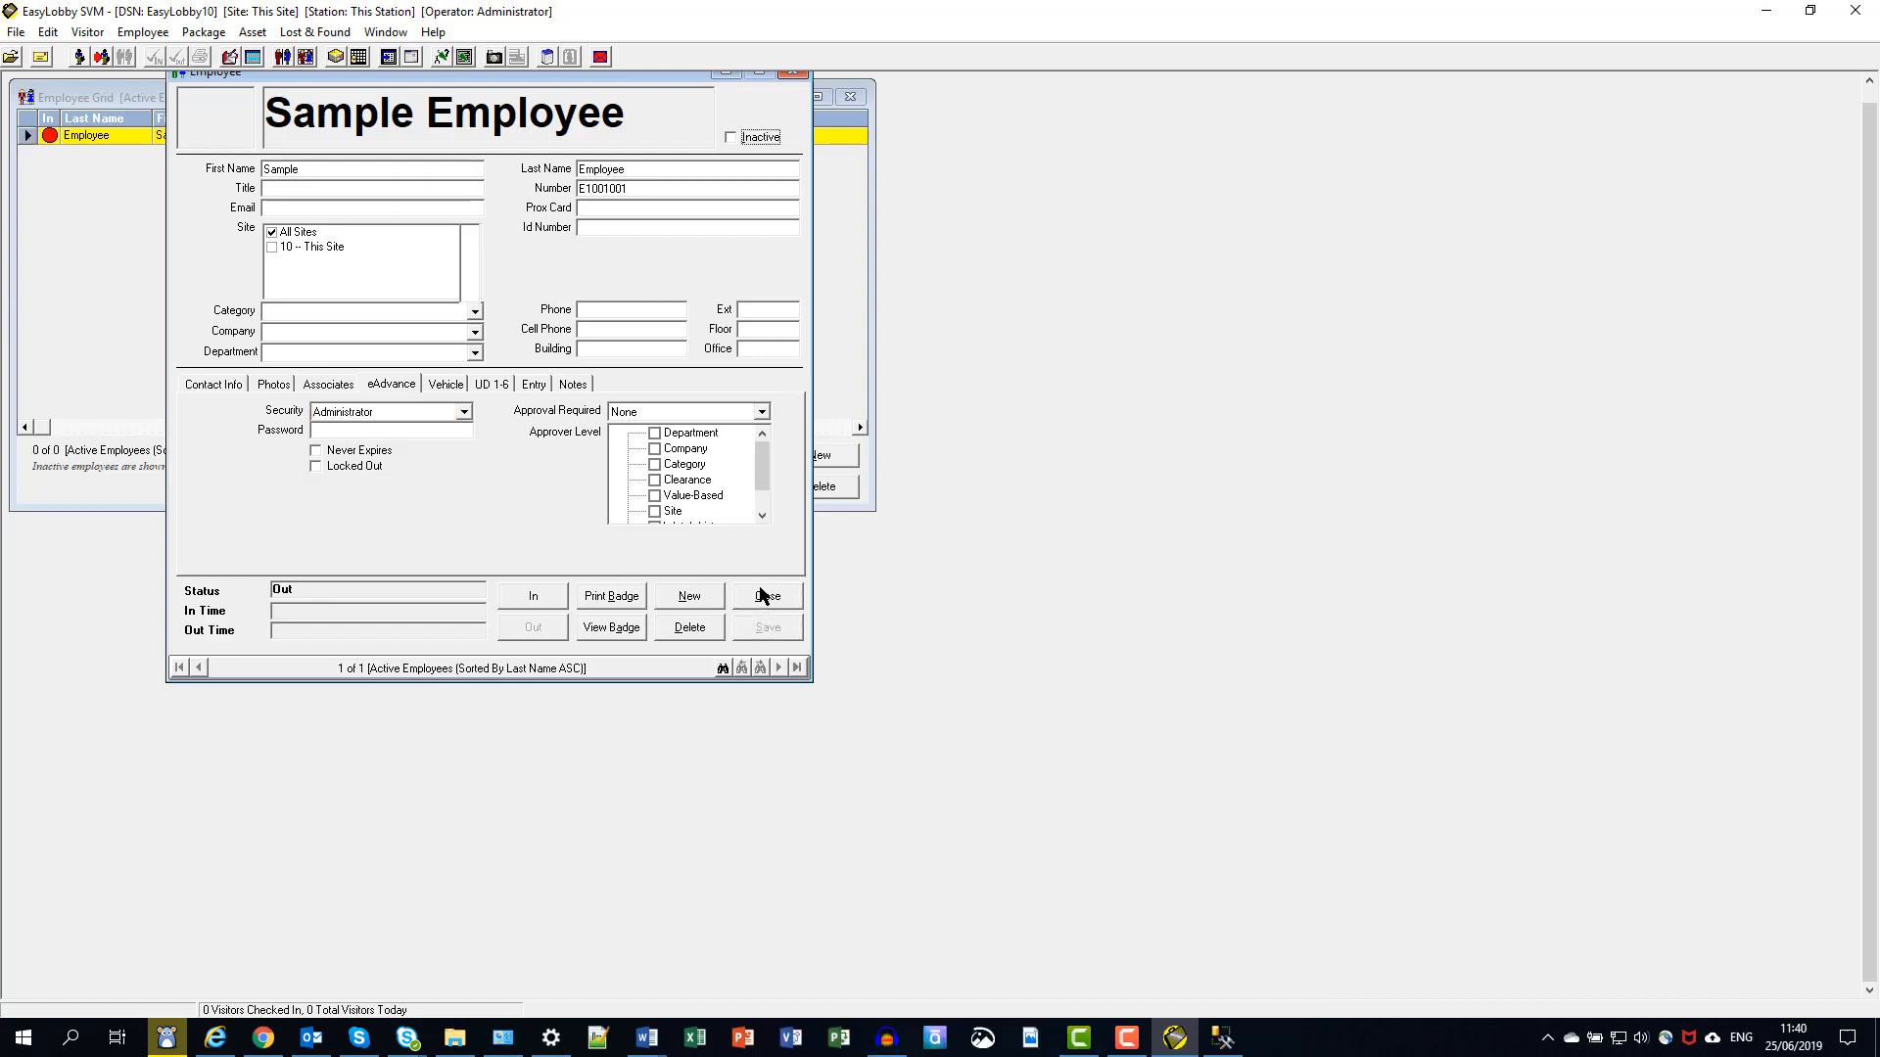
click(765, 595)
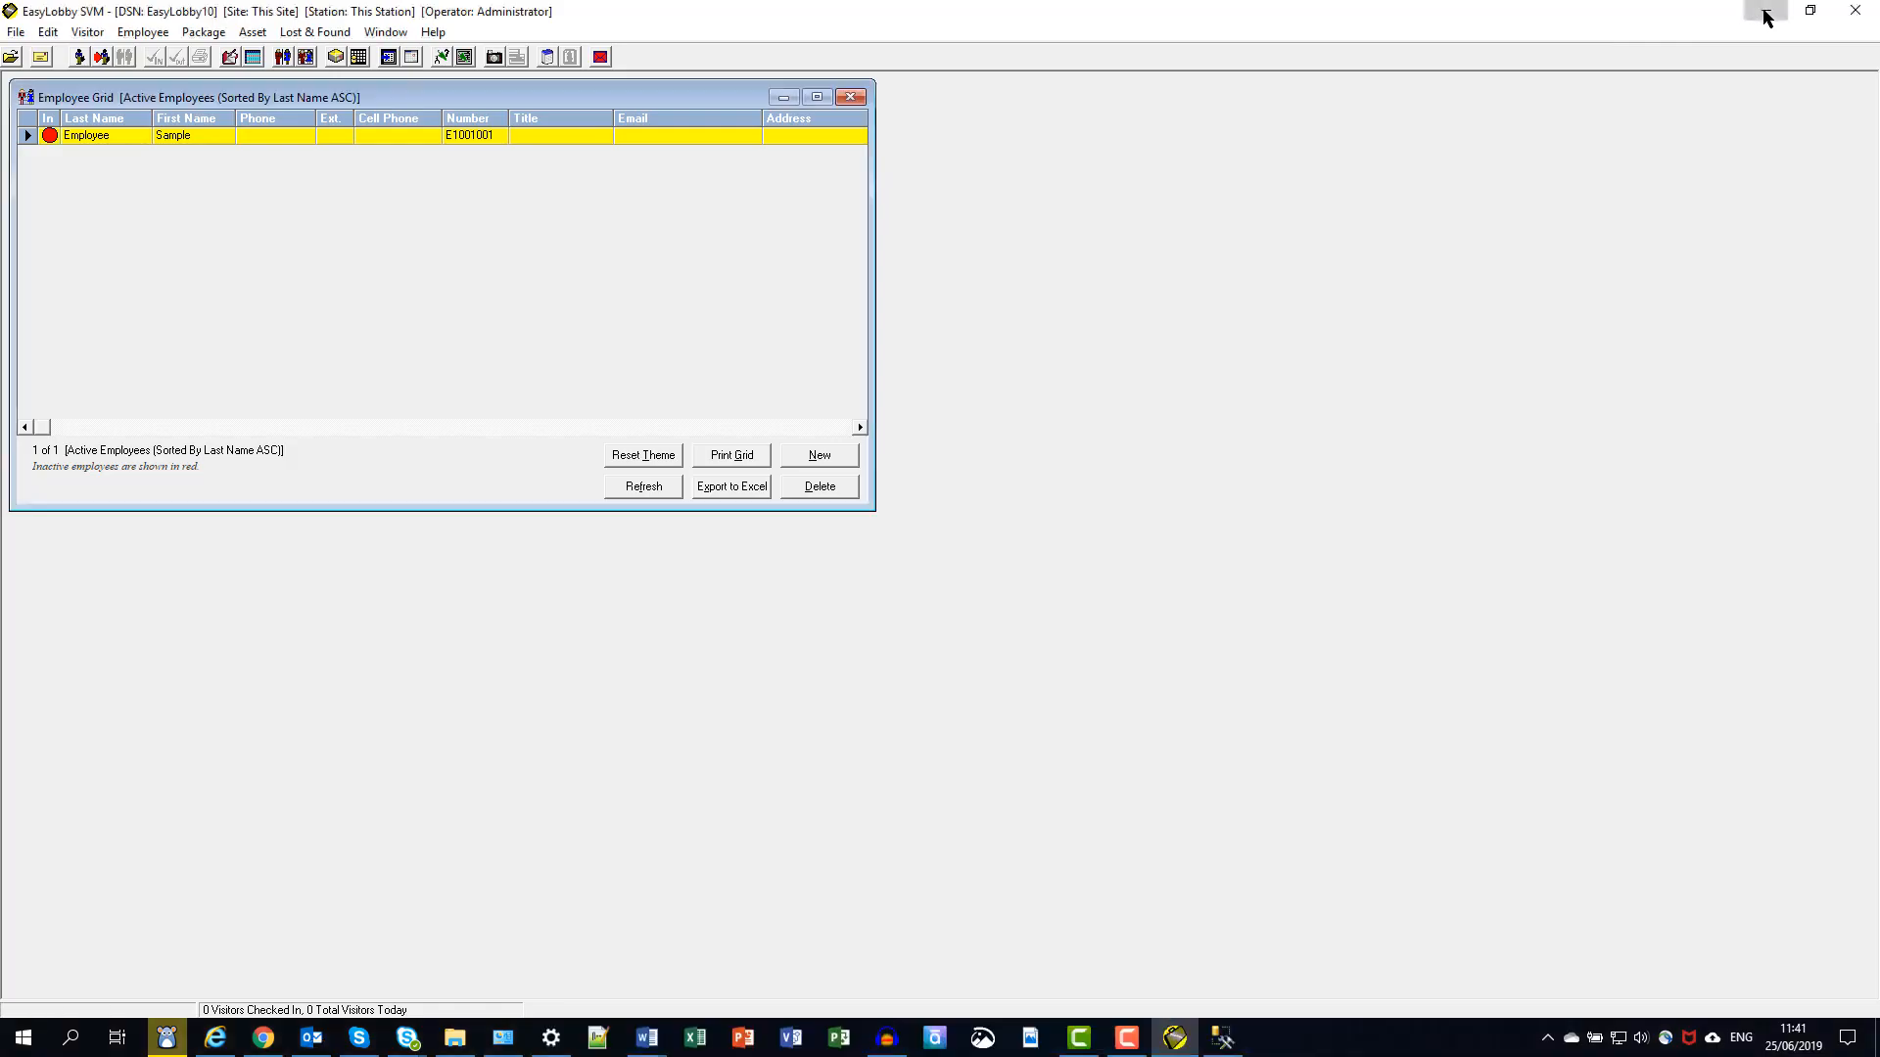
- Minimize EasyLobby SVM and log in to eAdvance as sample employee with a blank password
click(1762, 12)
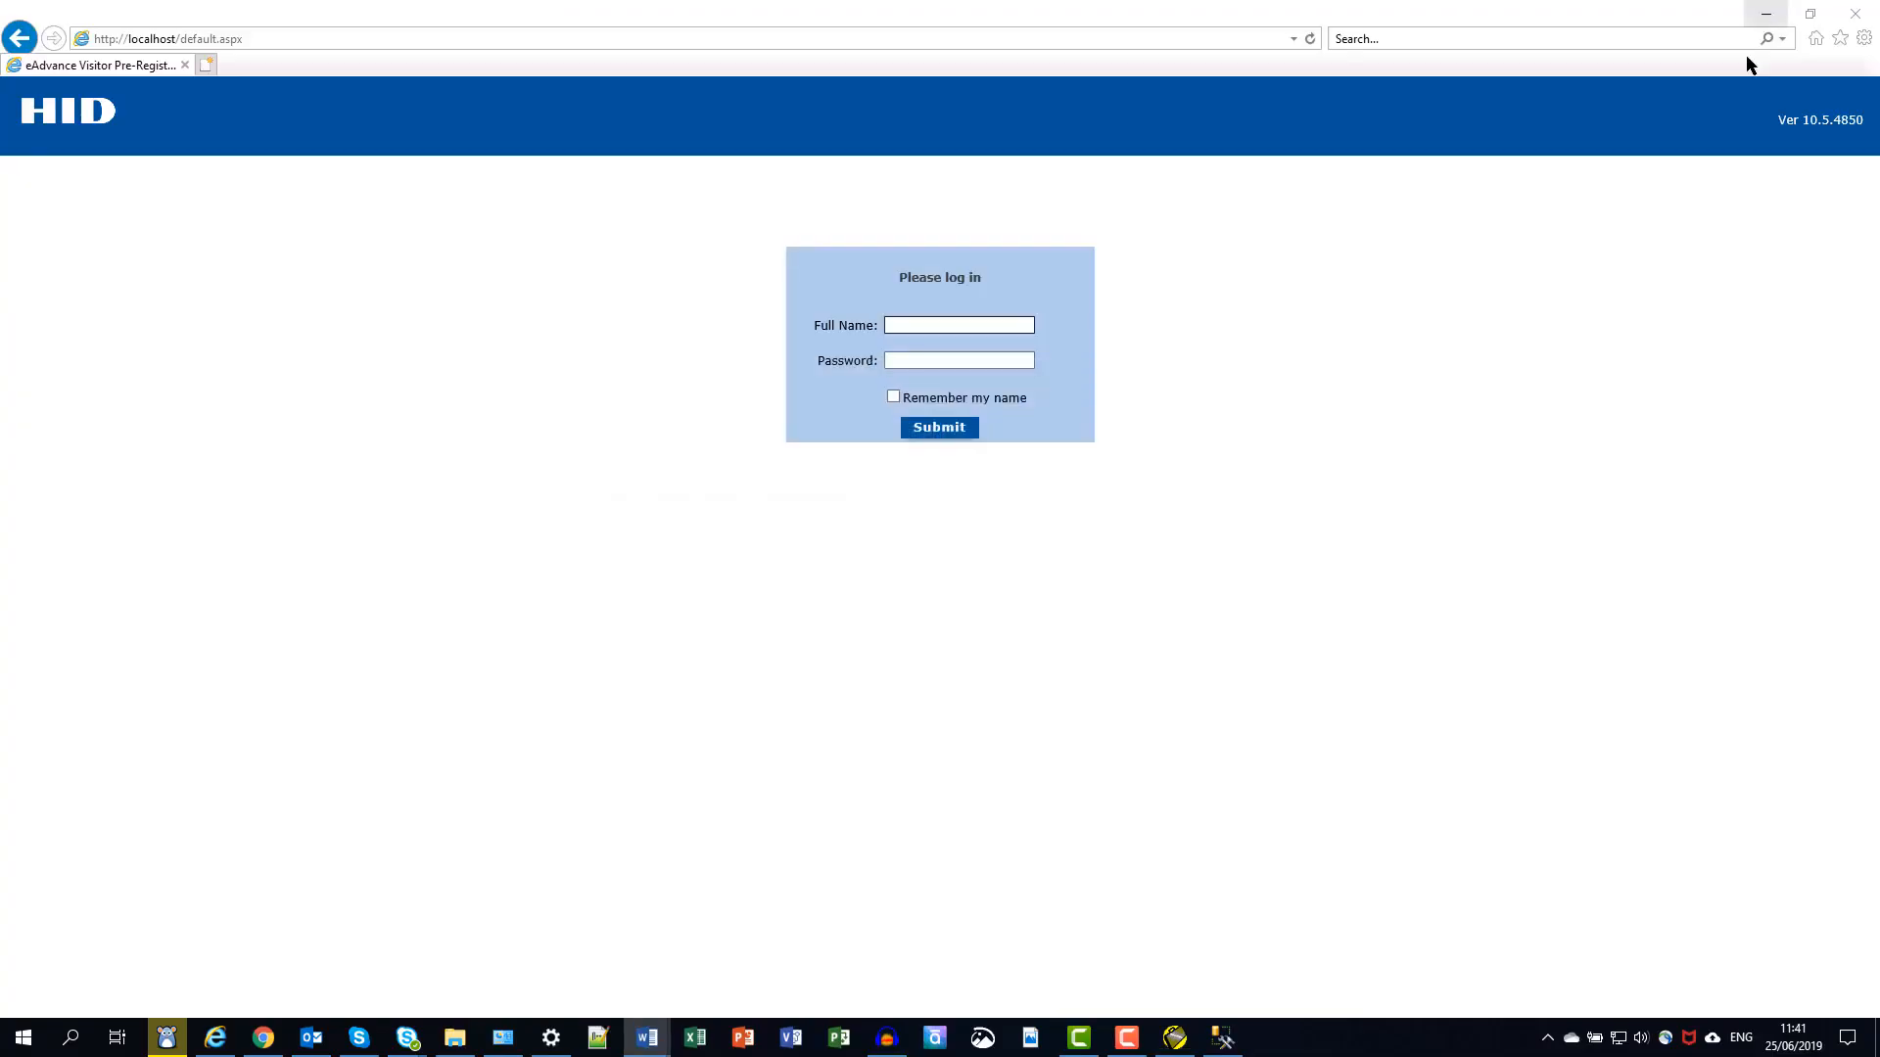
click(975, 324)
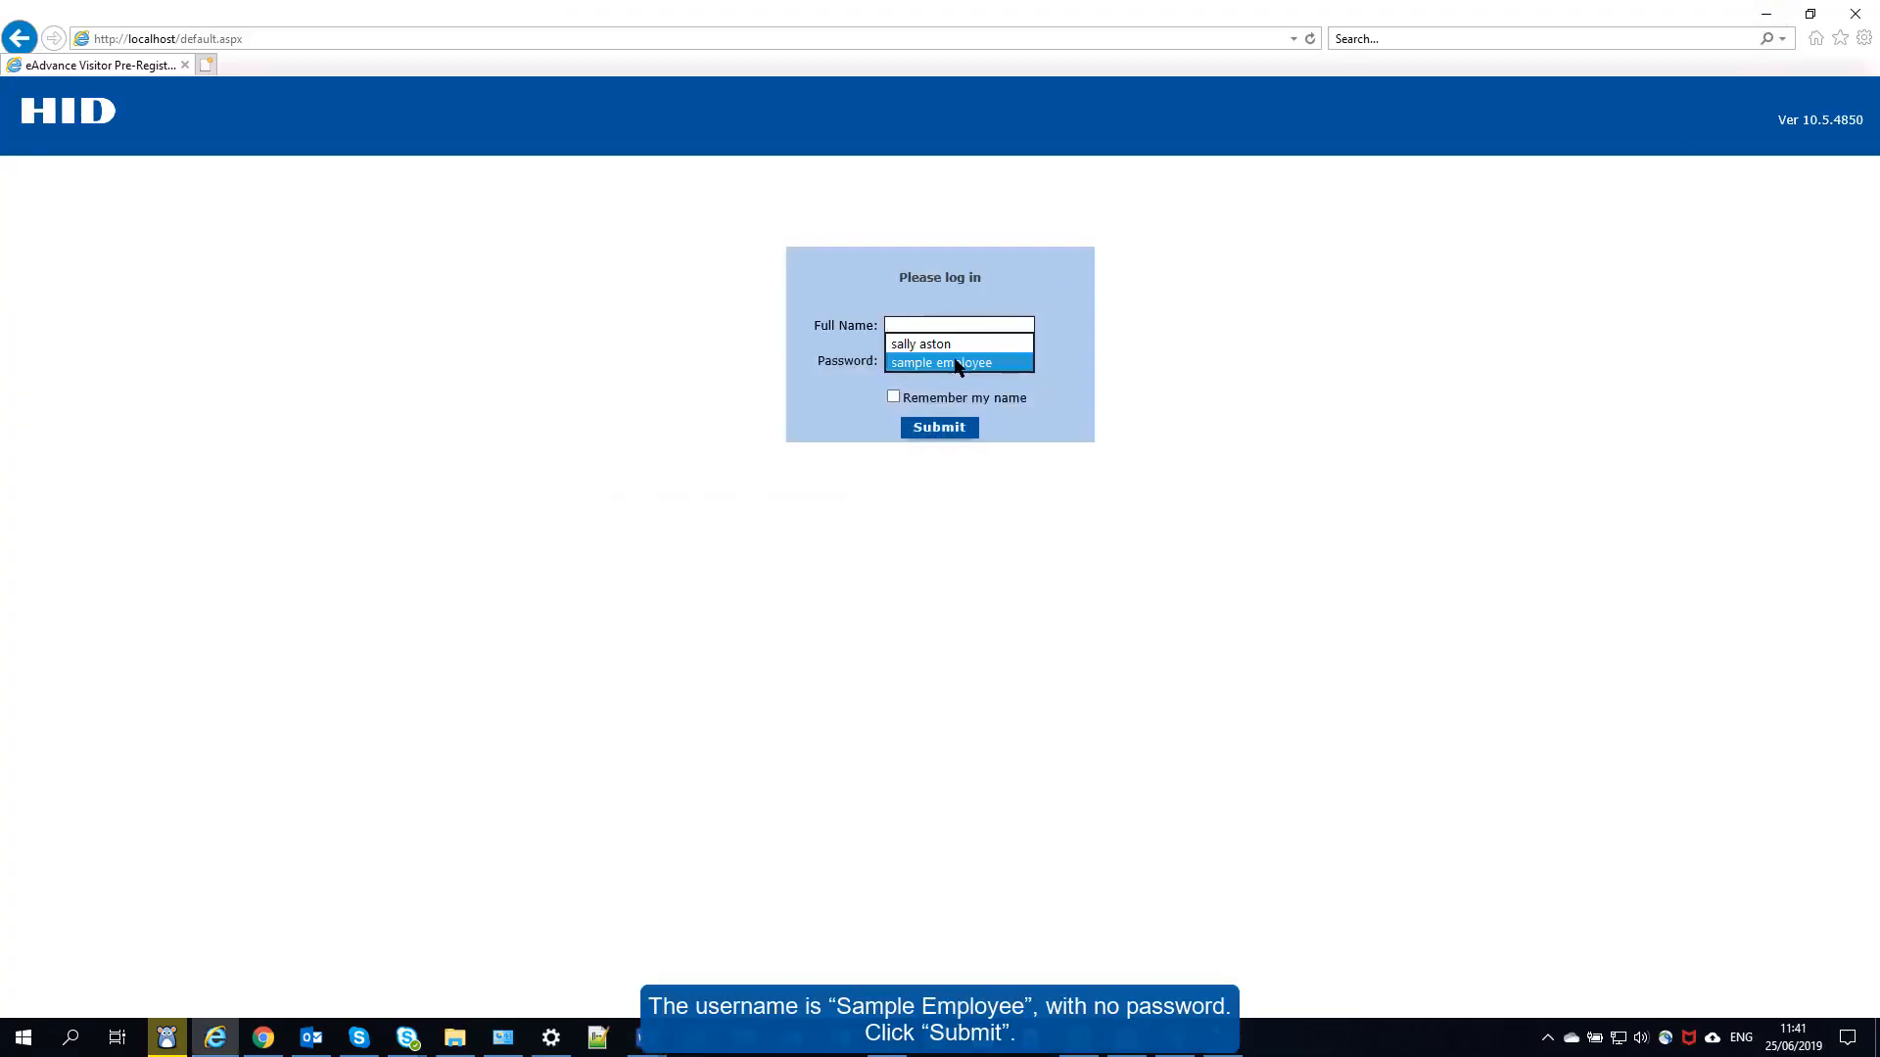
click(956, 365)
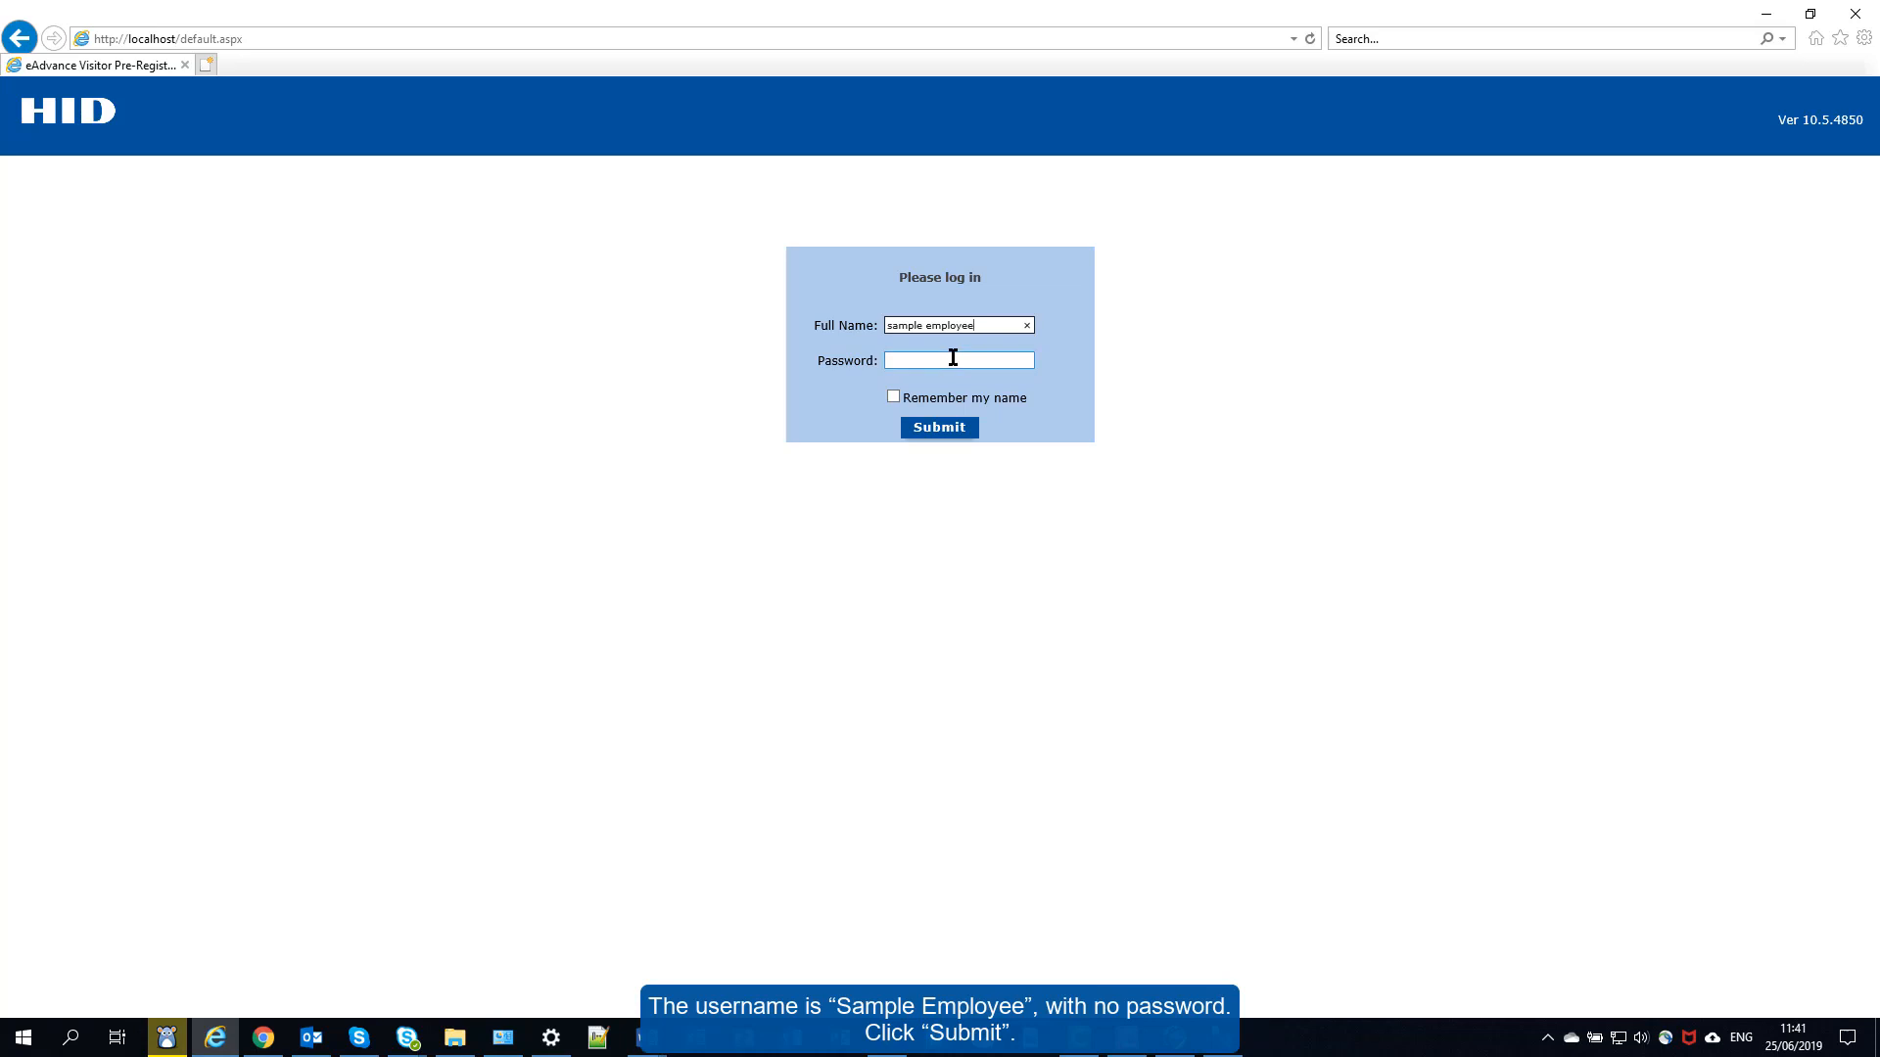
click(932, 429)
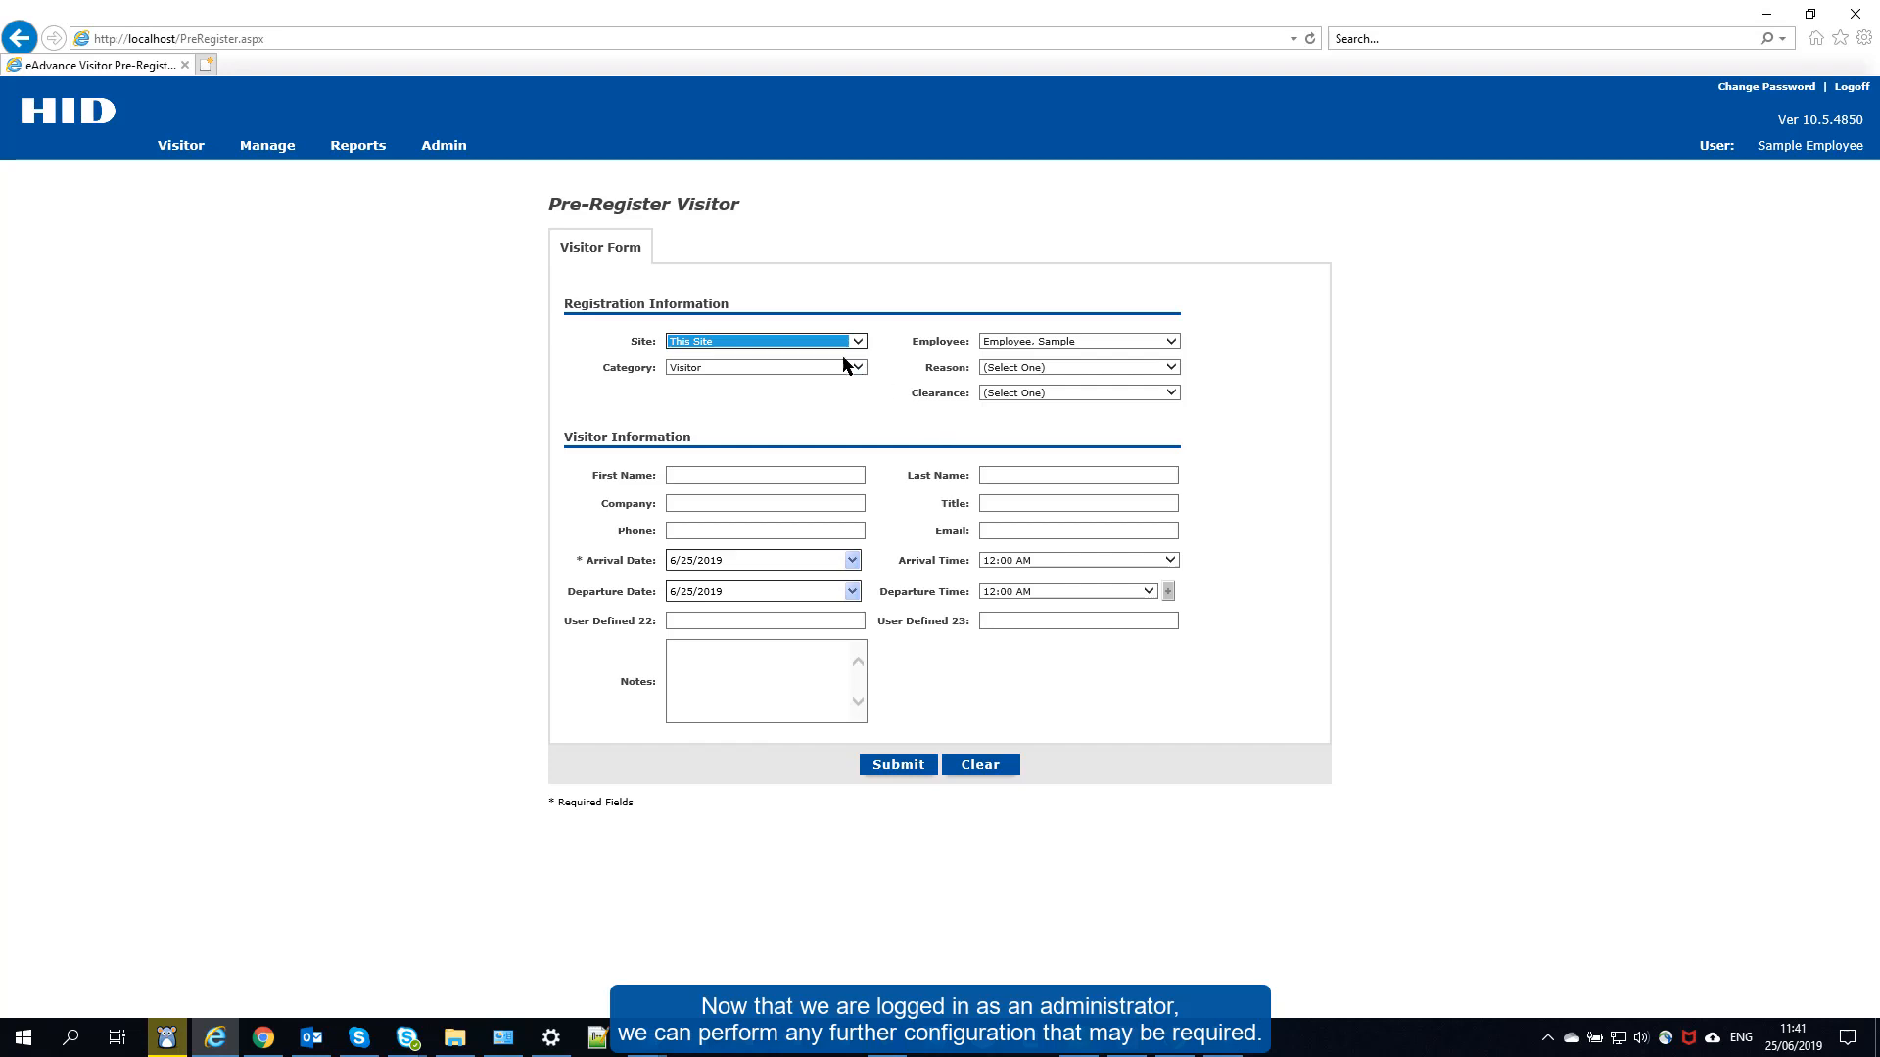
mouse_move(433, 144)
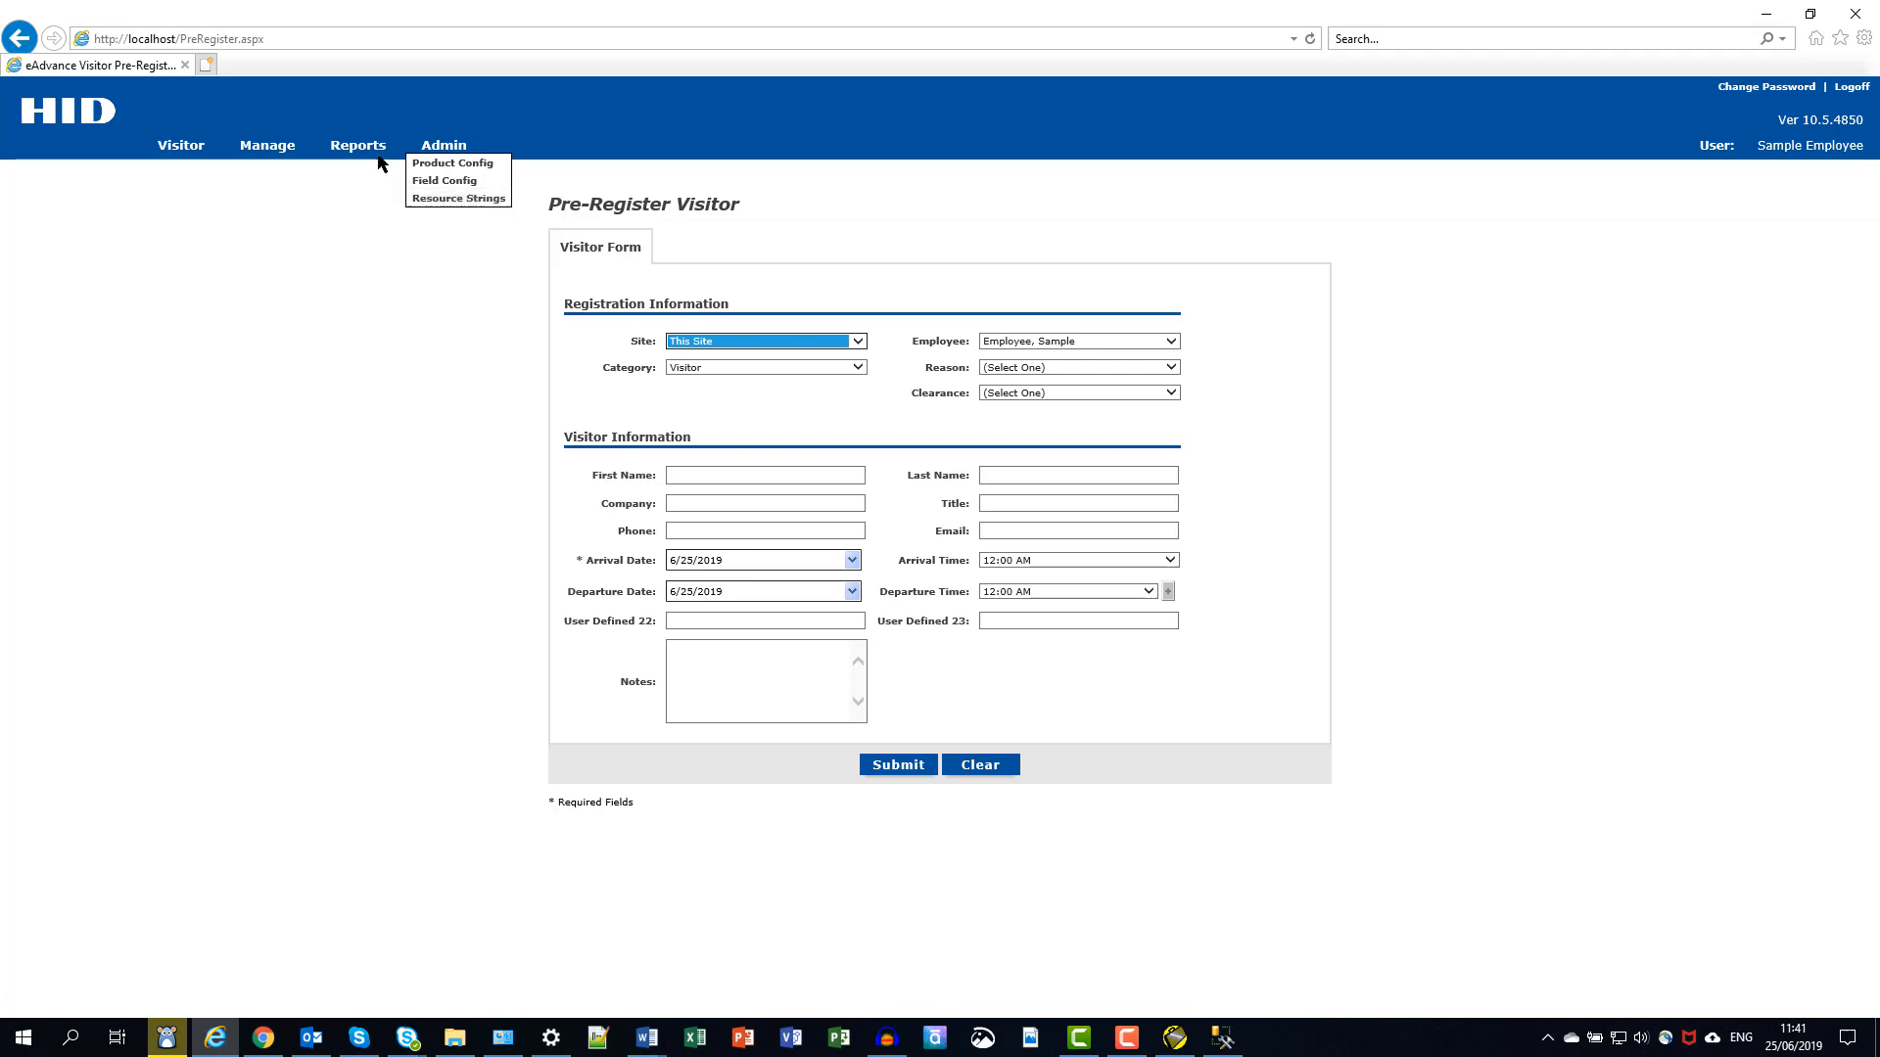
mouse_move(367, 149)
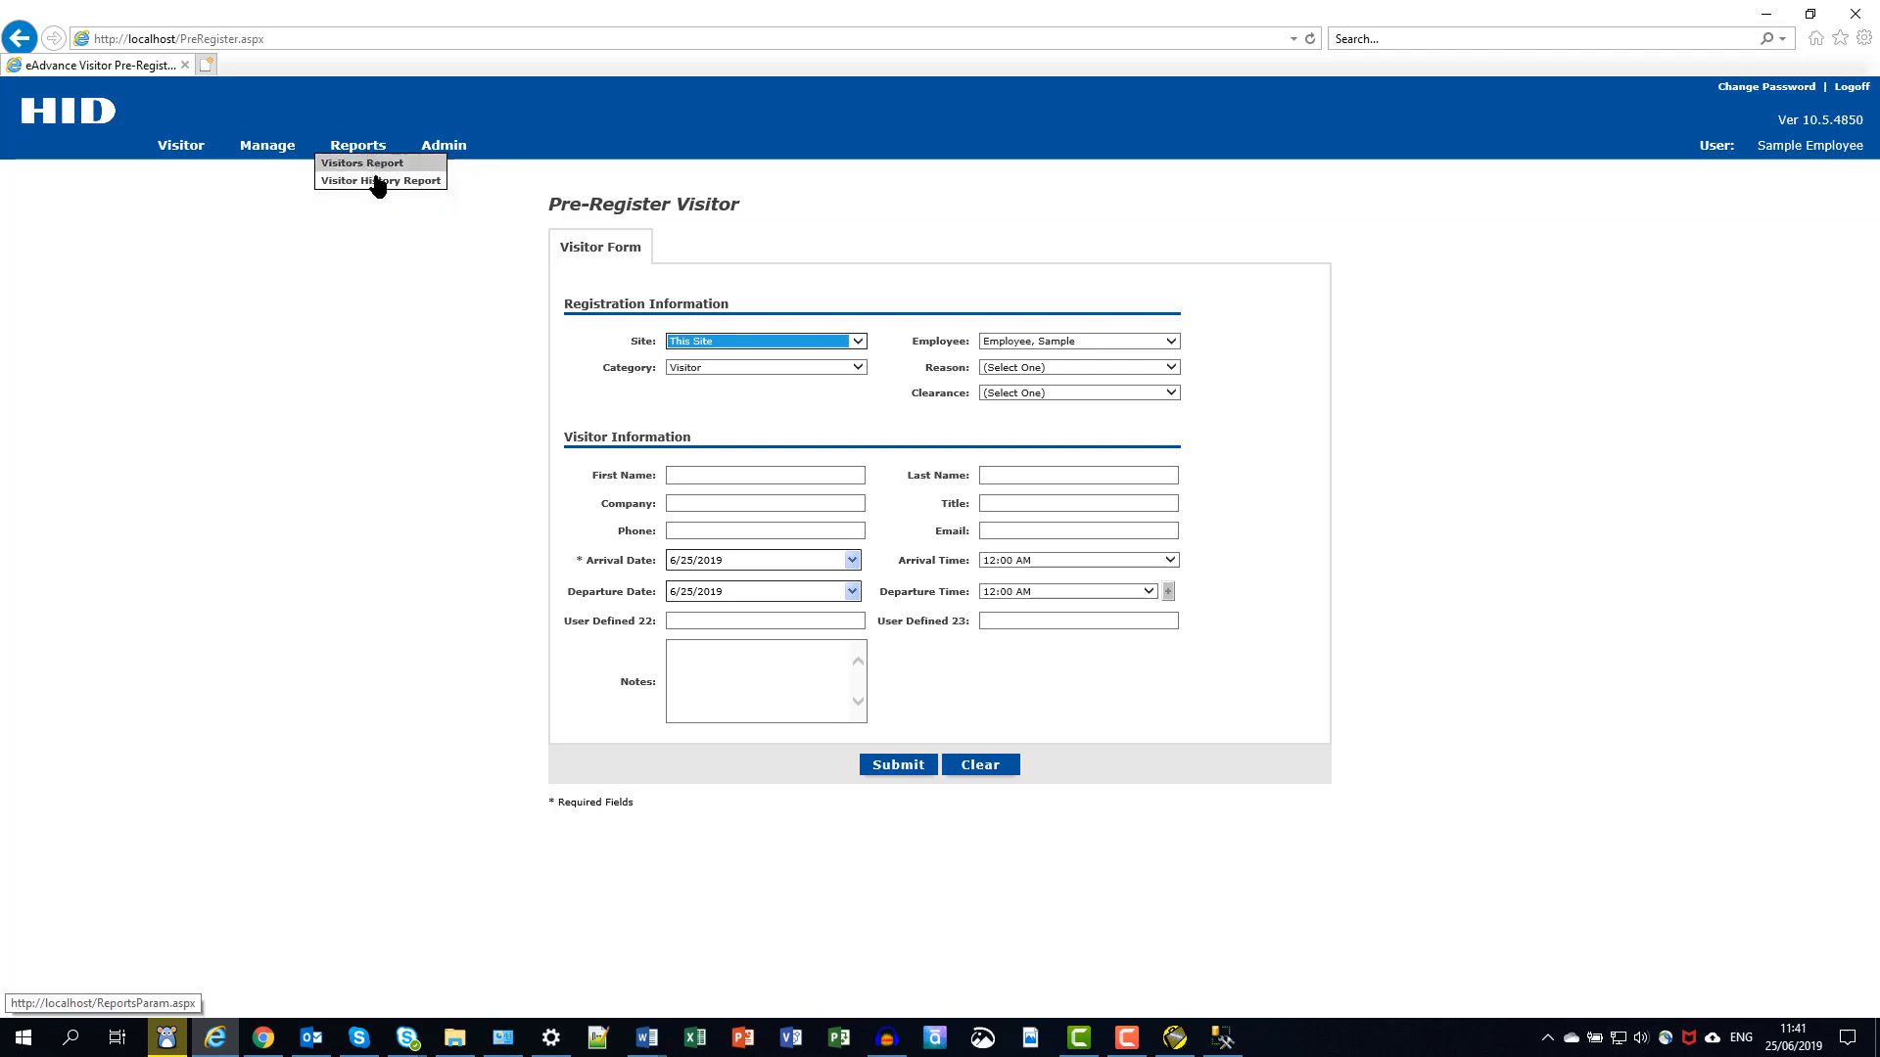